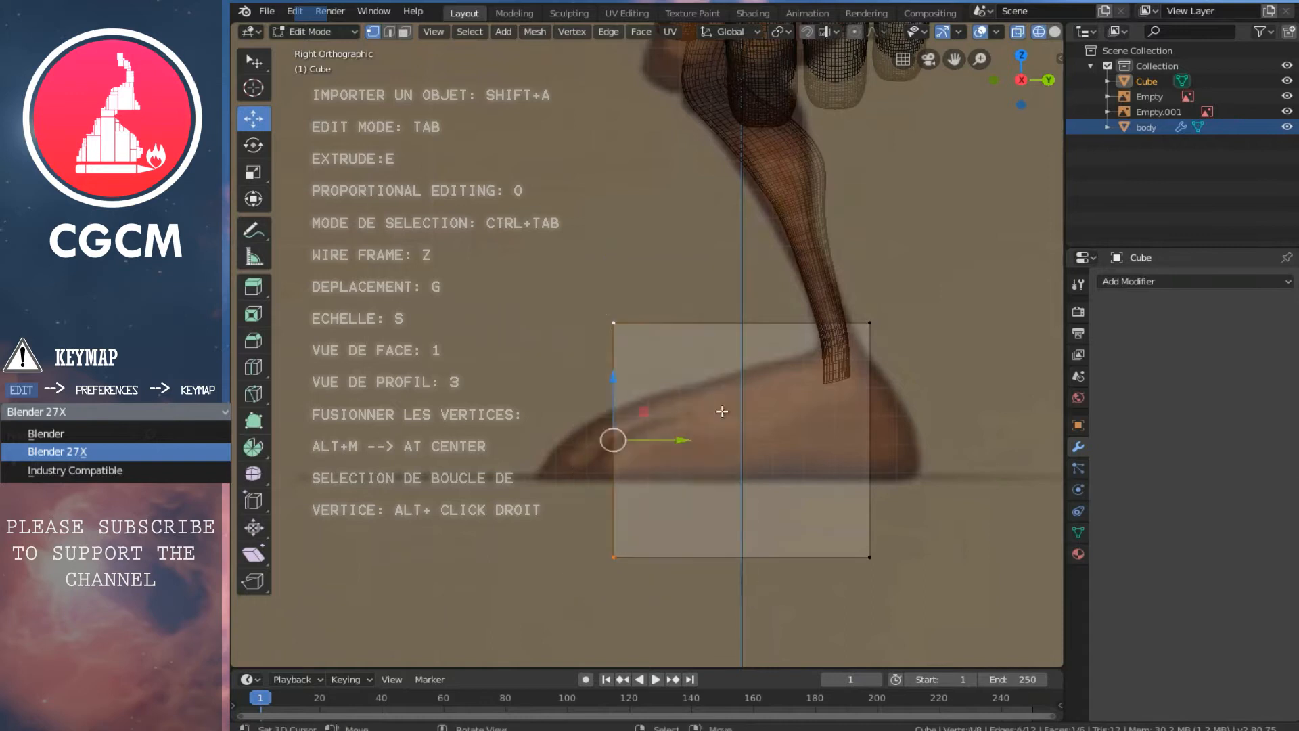
Lengthen the cube in side view by moving its end vertices along Y to the toe tip and heel of the reference foot
{"action": "left_click_drag", "start_coordinate": [672, 446], "coordinate": [598, 441]}
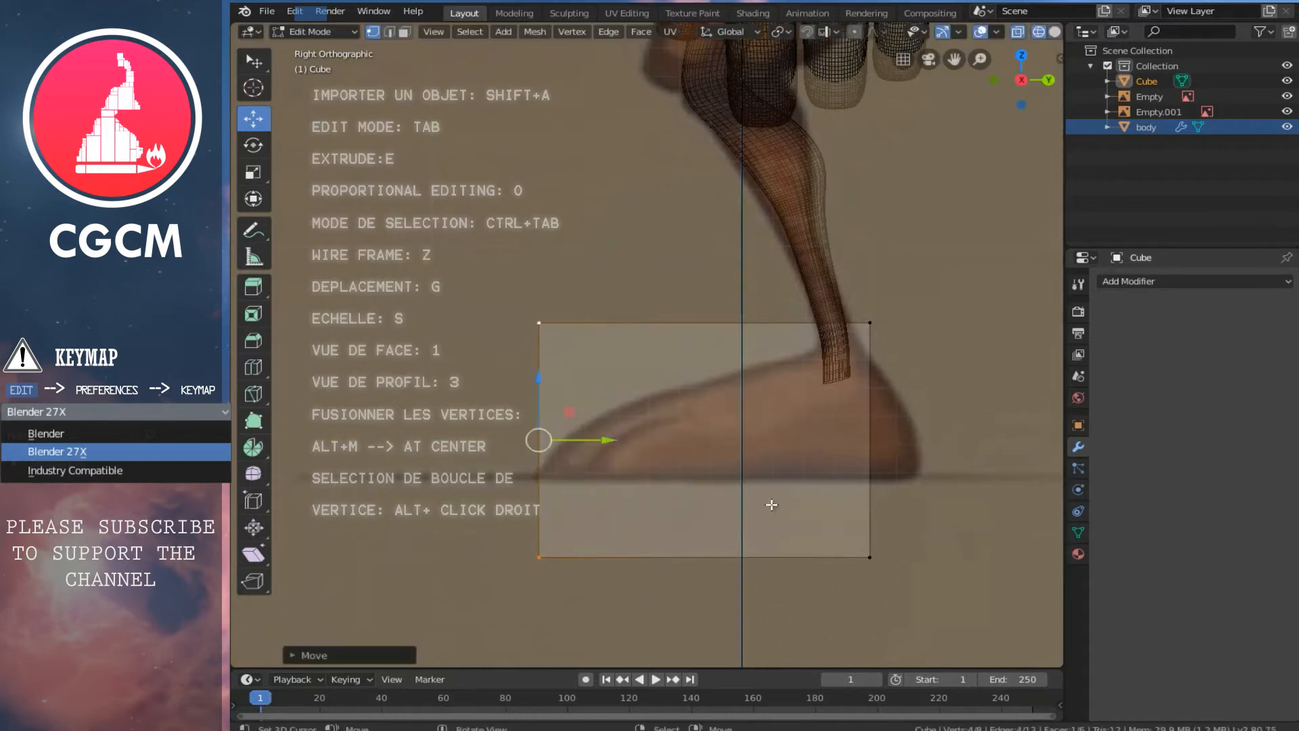
{"action": "right_click", "coordinate": [864, 558]}
{"action": "key", "text": "b"}
{"action": "left_click_drag", "start_coordinate": [806, 285], "coordinate": [945, 572]}
{"action": "left_click_drag", "start_coordinate": [927, 437], "coordinate": [985, 438]}
{"action": "key", "text": "ctrl+z"}
Raise the cube's bottom vertices to the reference ground line and lower its top vertices to the ankle height
{"action": "left_click_drag", "start_coordinate": [533, 561], "coordinate": [968, 577]}
{"action": "left_click_drag", "start_coordinate": [741, 505], "coordinate": [735, 428]}
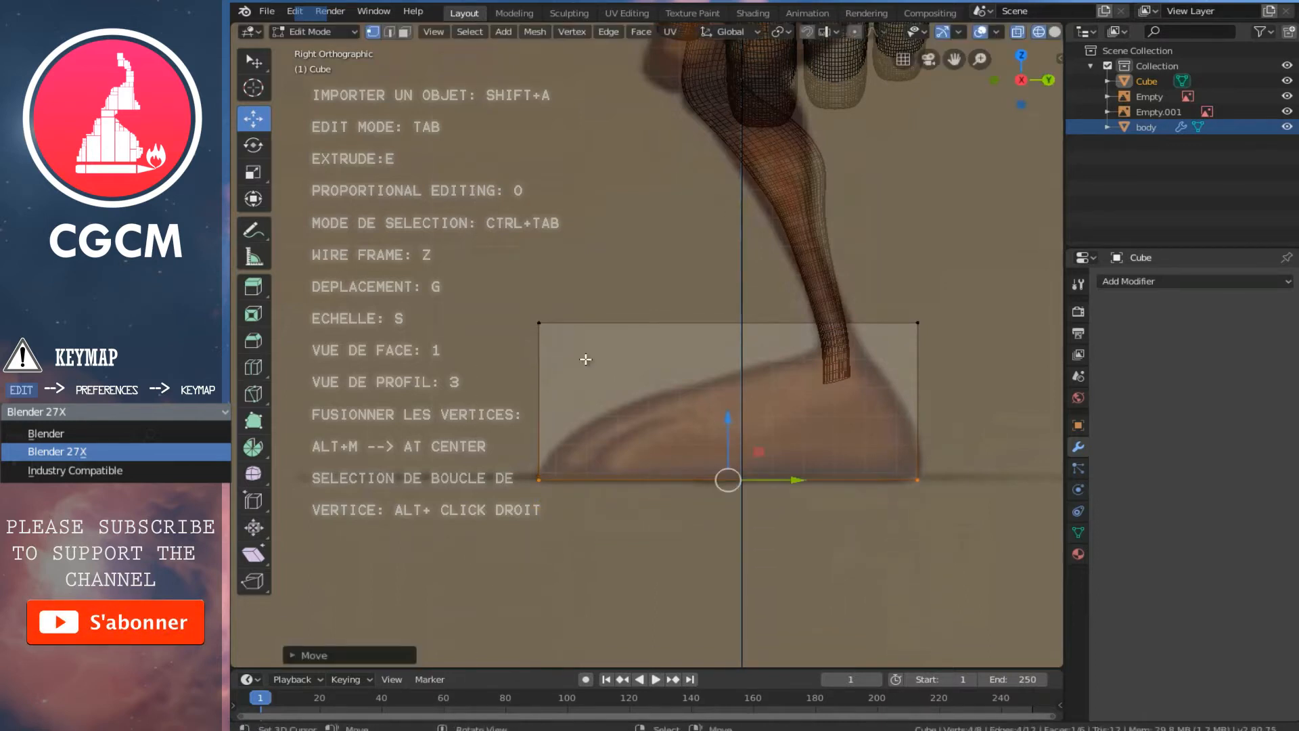
{"action": "right_click", "coordinate": [538, 324]}
{"action": "key", "text": "b"}
{"action": "left_click_drag", "start_coordinate": [480, 282], "coordinate": [959, 342]}
{"action": "left_click_drag", "start_coordinate": [736, 263], "coordinate": [736, 305]}
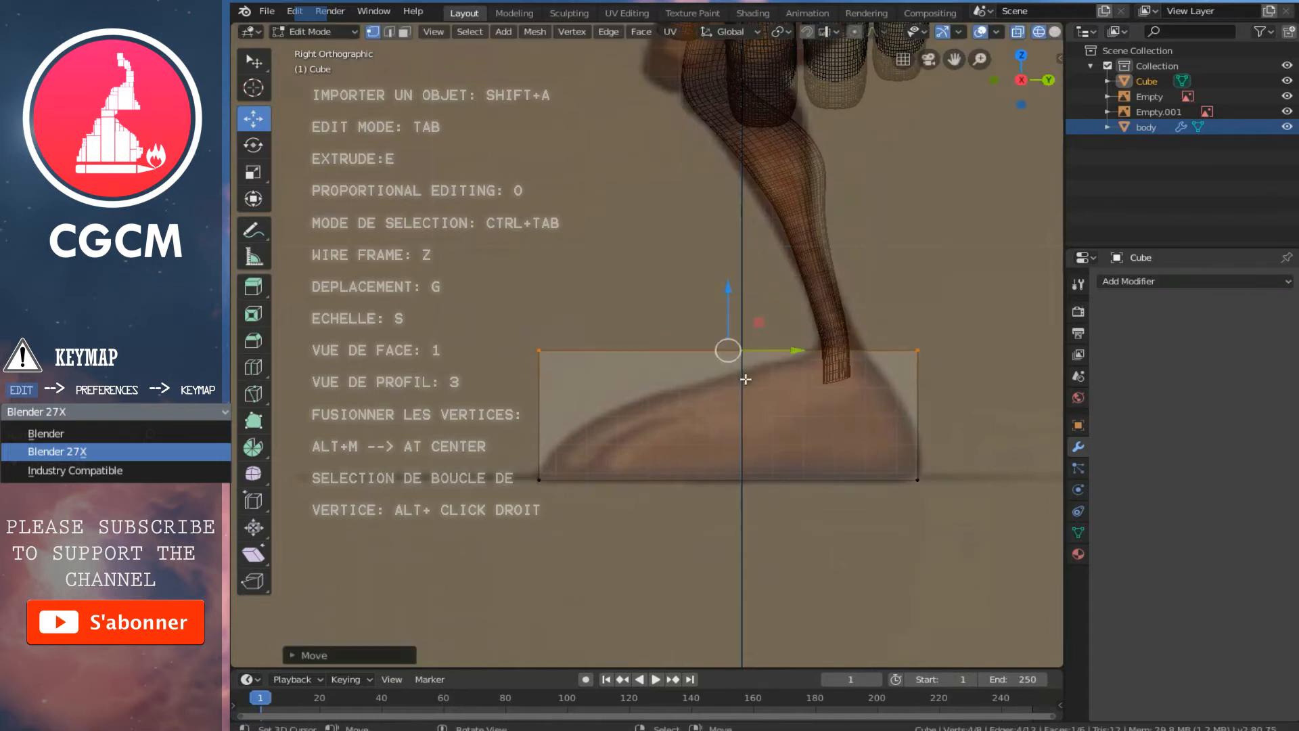
In front view, move the whole cube along X over the reference foot and scale it along X to about 0.78
{"action": "key", "text": "KP_1"}
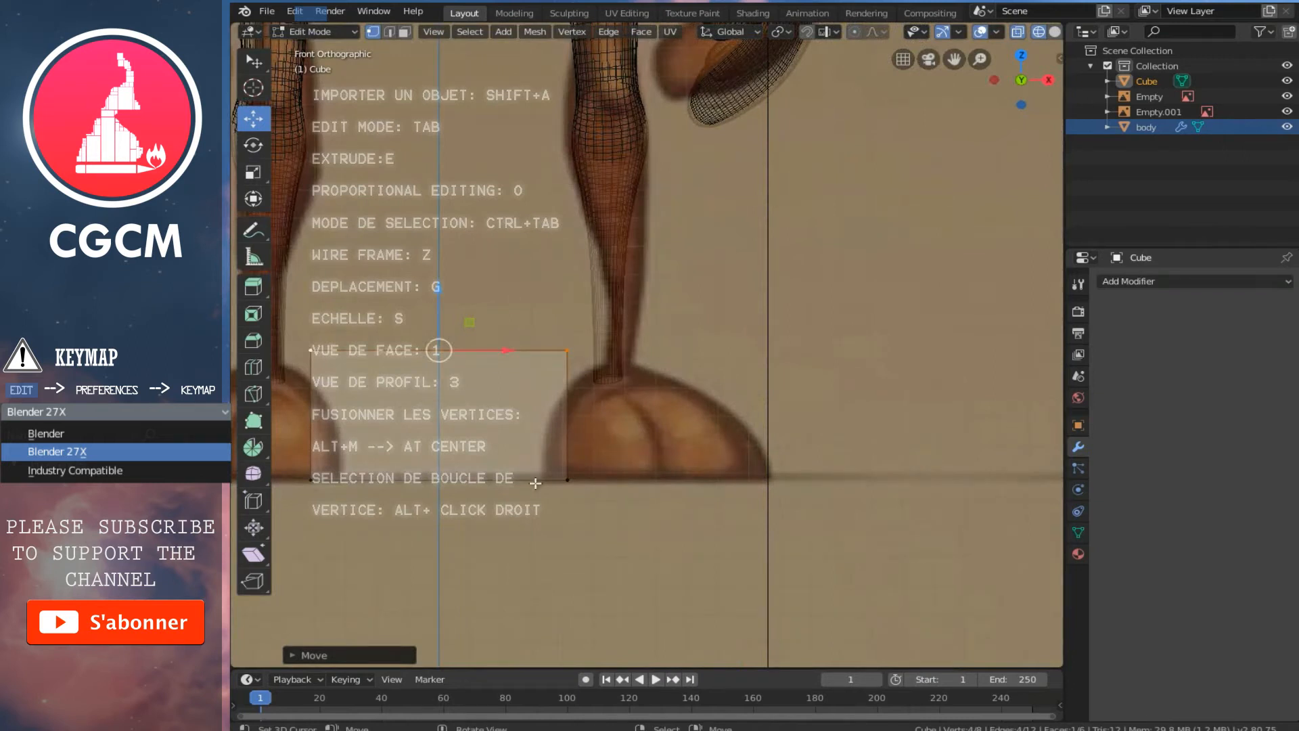
{"action": "key", "text": "ctrl+l"}
{"action": "left_click_drag", "start_coordinate": [506, 415], "coordinate": [720, 420]}
{"action": "scroll", "coordinate": [762, 520], "scroll_direction": "up", "scroll_amount": 2}
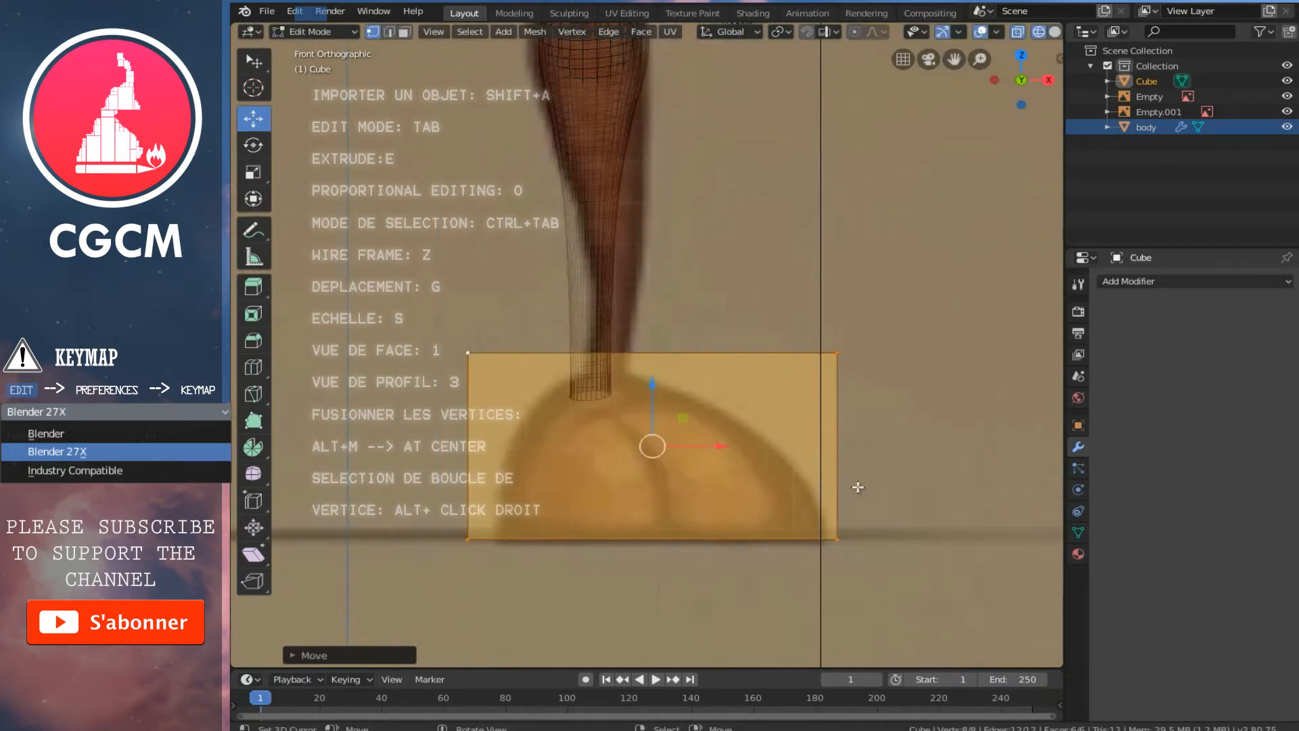
{"action": "key", "text": "s"}
{"action": "key", "text": "x"}
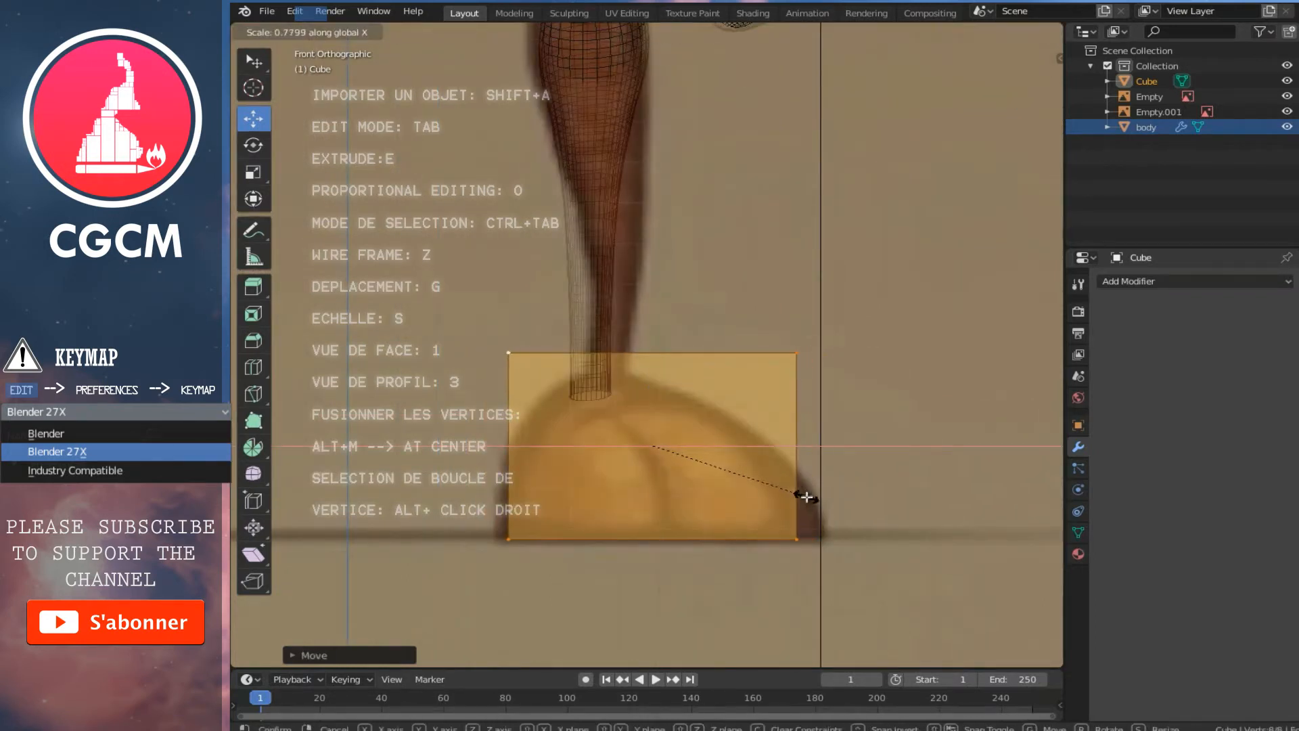
{"action": "left_click", "coordinate": [802, 498]}
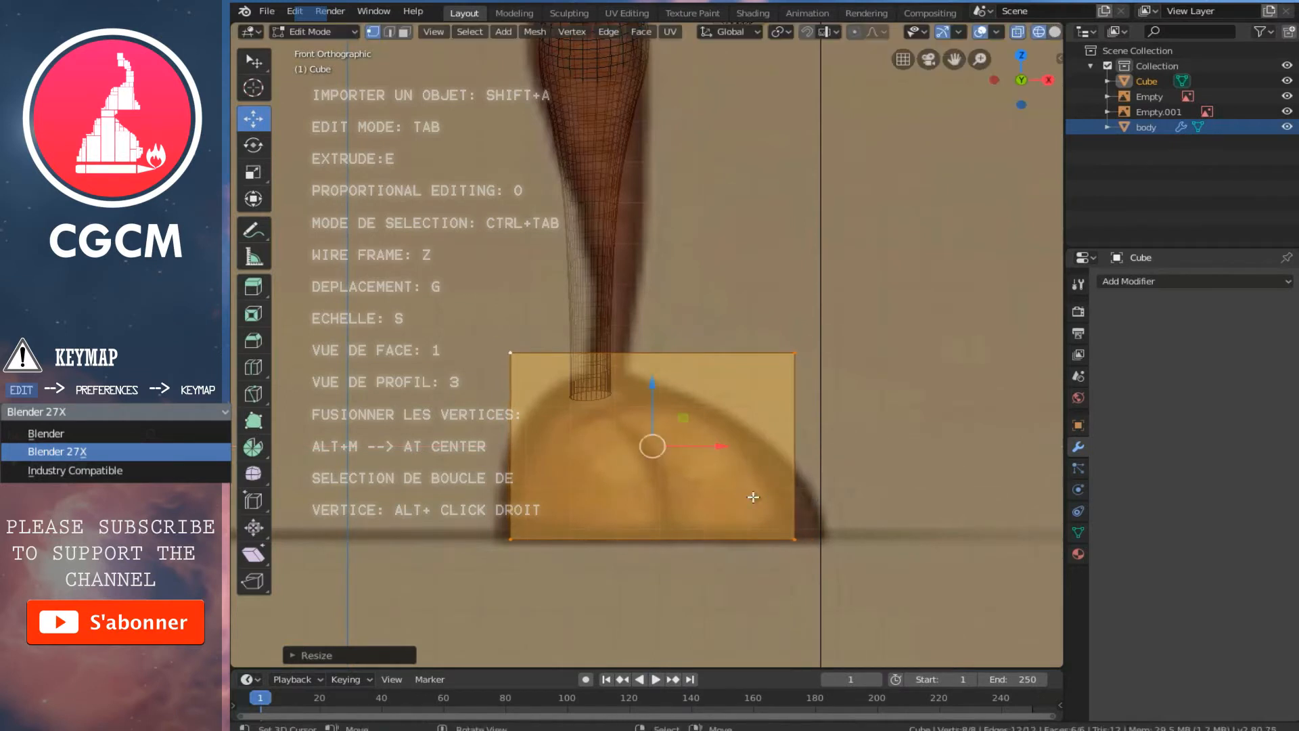
Add a horizontal loop cut in the lower part of the cube and scale it to about 1.07
{"action": "key", "text": "ctrl+r"}
{"action": "left_click", "coordinate": [751, 493]}
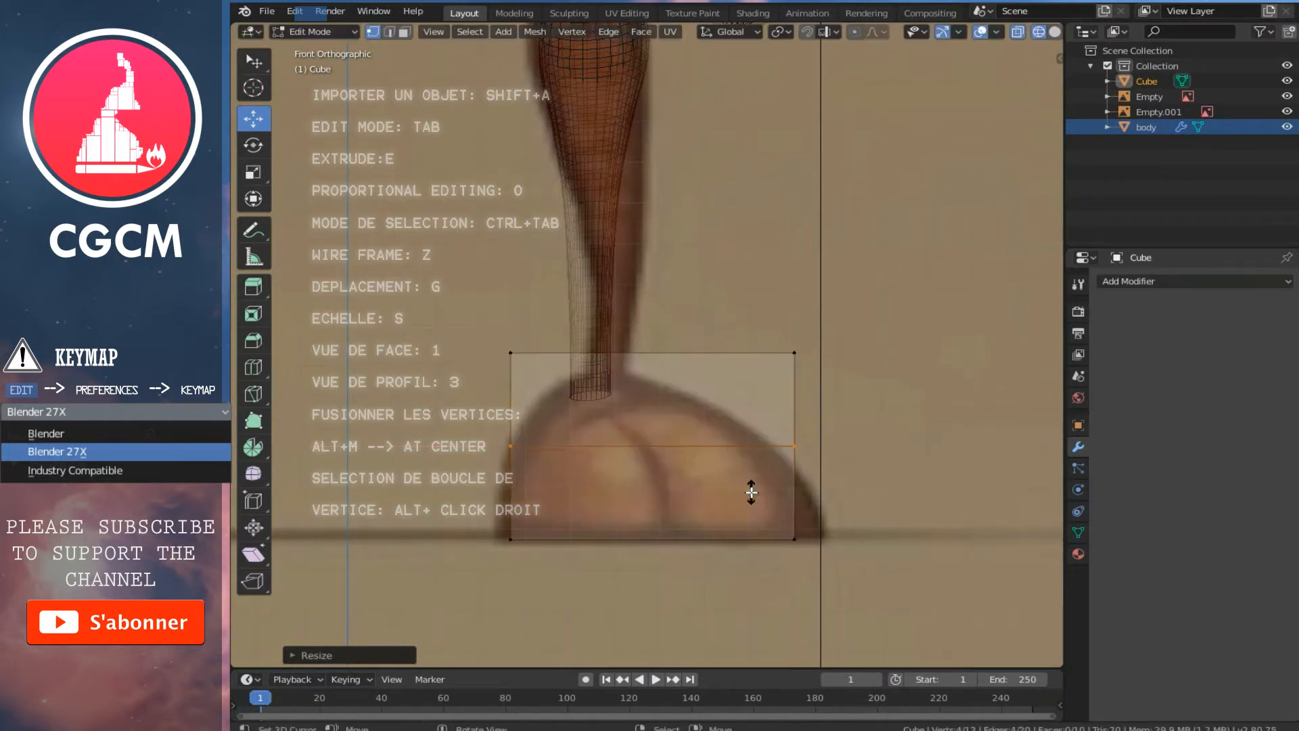
{"action": "left_click", "coordinate": [763, 526]}
{"action": "key", "text": "s"}
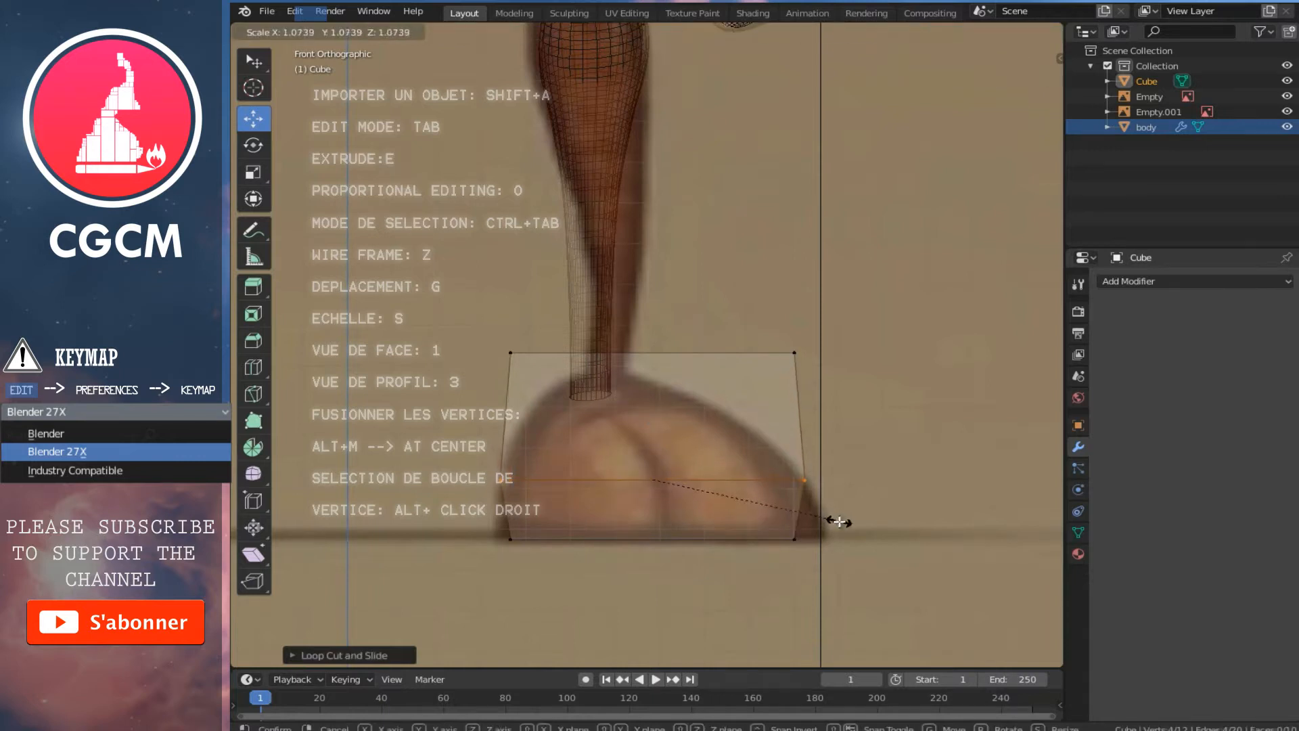
{"action": "left_click", "coordinate": [839, 521]}
Move the outer bottom vertices outward along X to the edge of the reference foot
{"action": "right_click", "coordinate": [762, 539]}
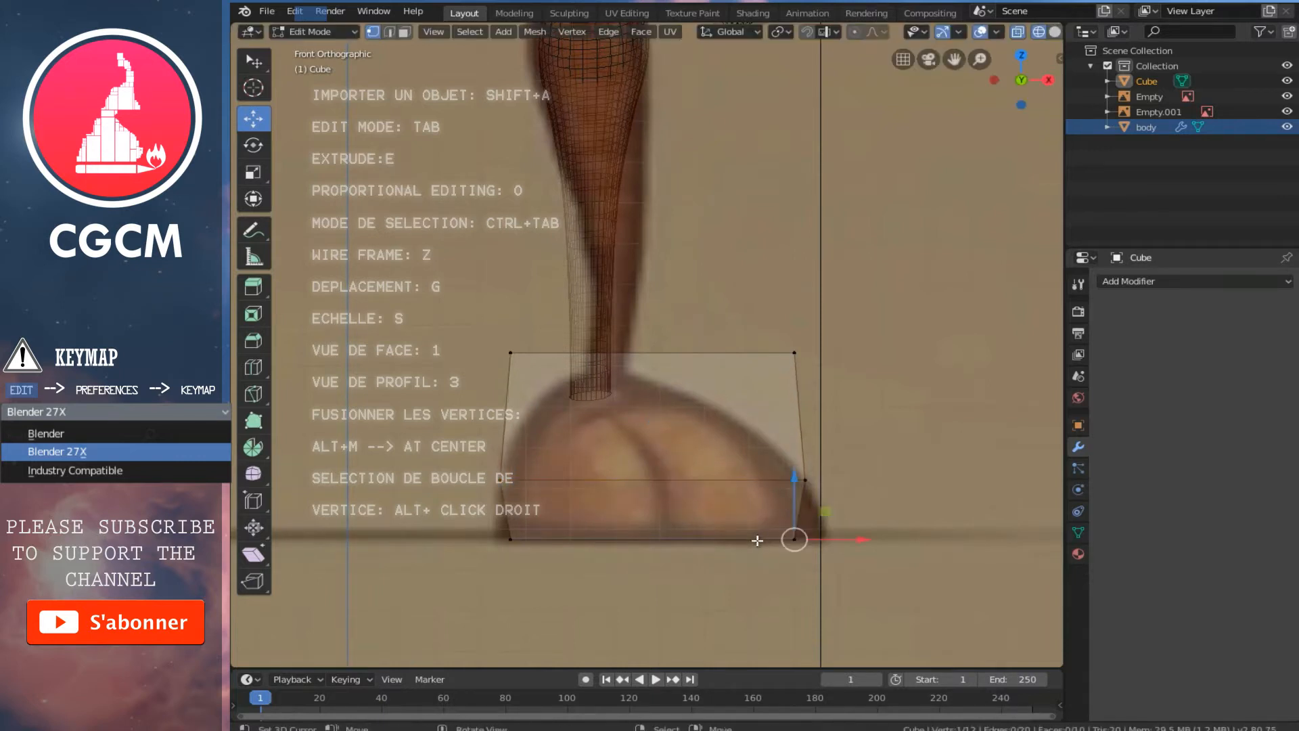
{"action": "right_click", "coordinate": [506, 539]}
{"action": "key", "text": "b"}
{"action": "left_click_drag", "start_coordinate": [465, 517], "coordinate": [818, 556]}
{"action": "right_click", "coordinate": [791, 539]}
{"action": "left_click_drag", "start_coordinate": [849, 541], "coordinate": [871, 539]}
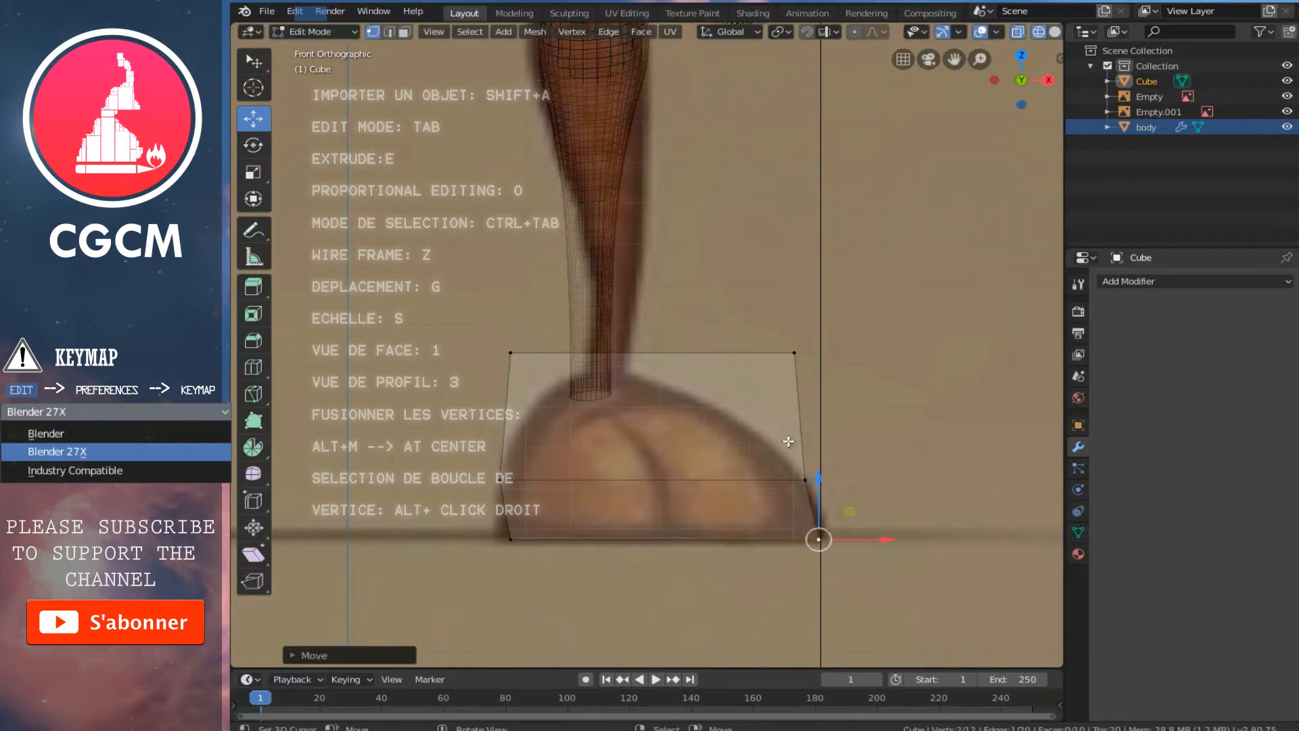
Move the outer and inner top corner vertices down and inward onto the front outline of the reference foot
{"action": "middle_click_drag", "start_coordinate": [734, 396], "coordinate": [717, 440], "text": "shift"}
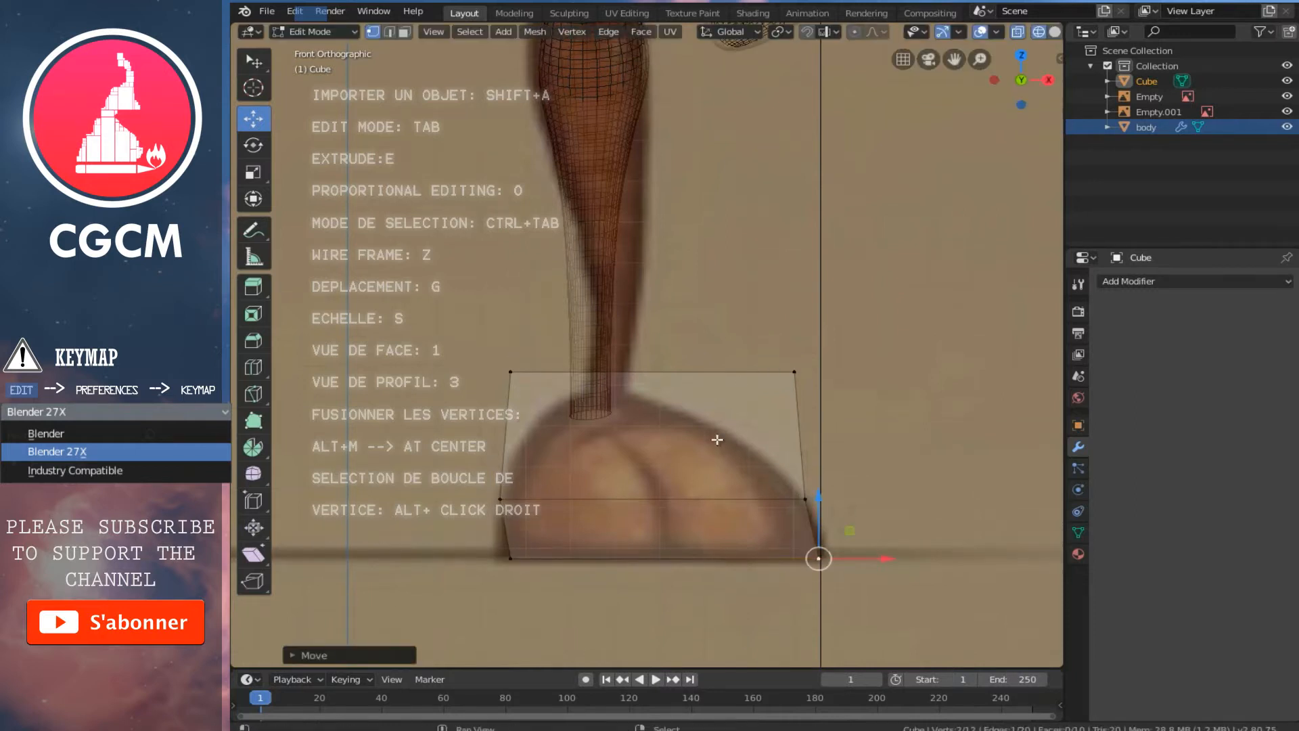
{"action": "right_click", "coordinate": [788, 372]}
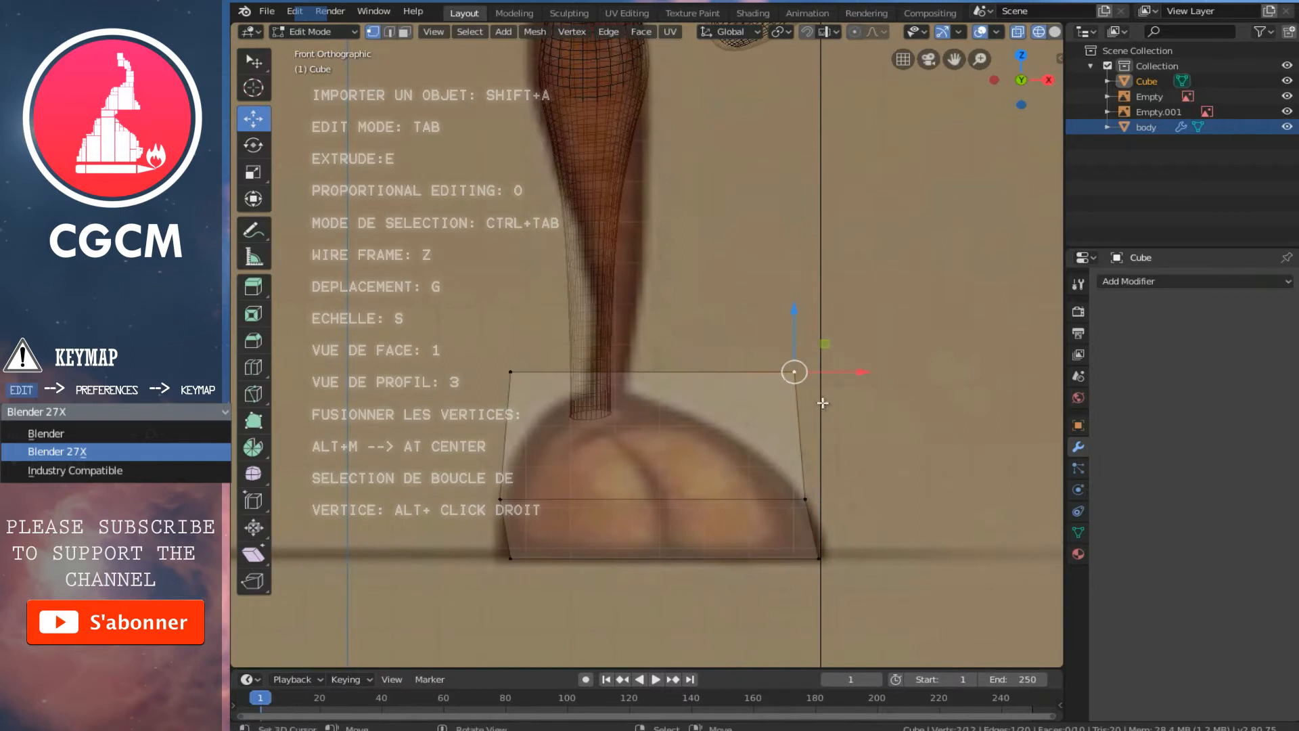
{"action": "key", "text": "g"}
{"action": "left_click", "coordinate": [764, 462]}
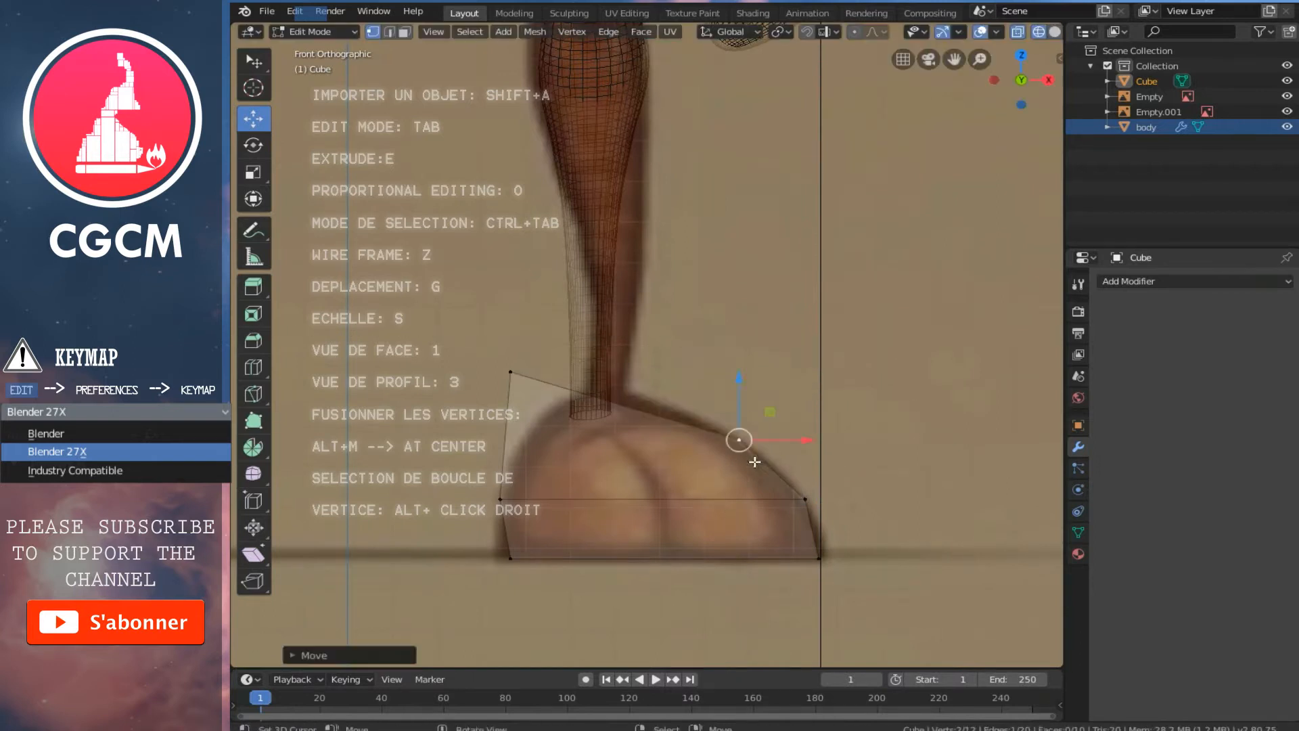
{"action": "right_click", "coordinate": [501, 371]}
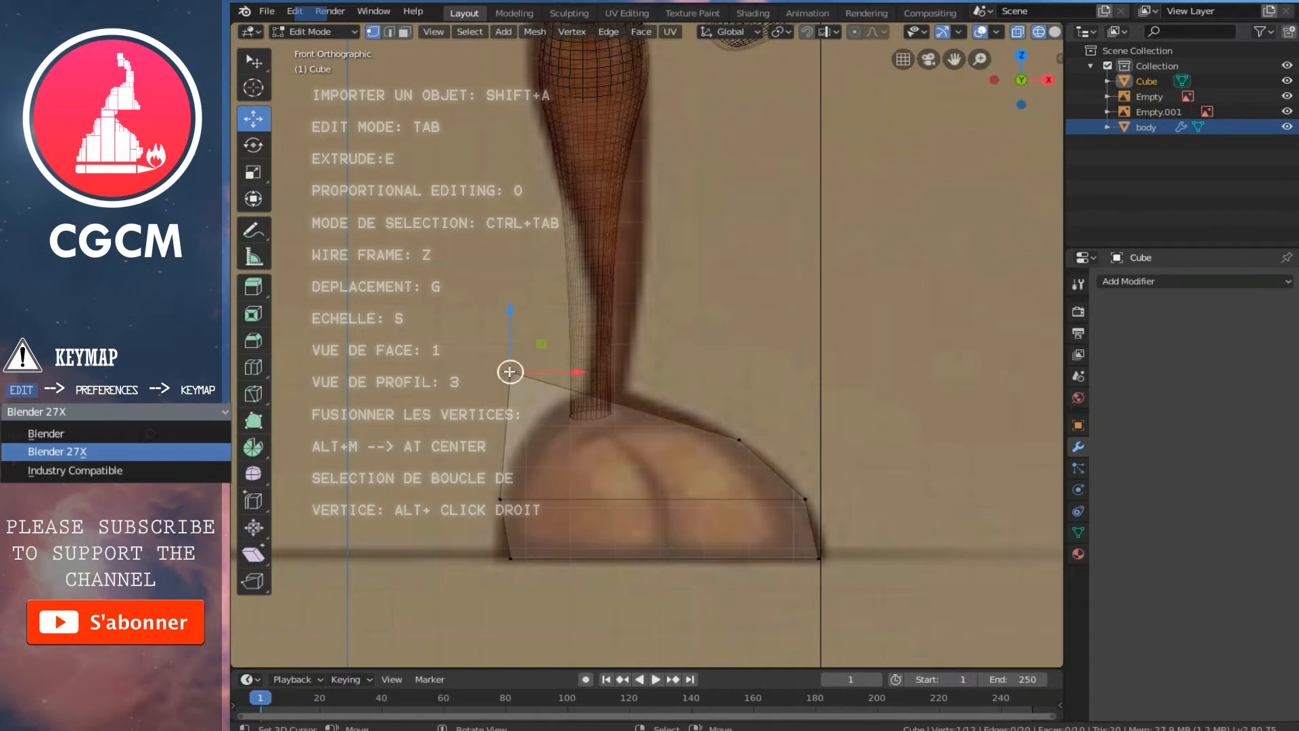
{"action": "left_click_drag", "start_coordinate": [551, 391], "coordinate": [609, 404]}
{"action": "key", "text": "g"}
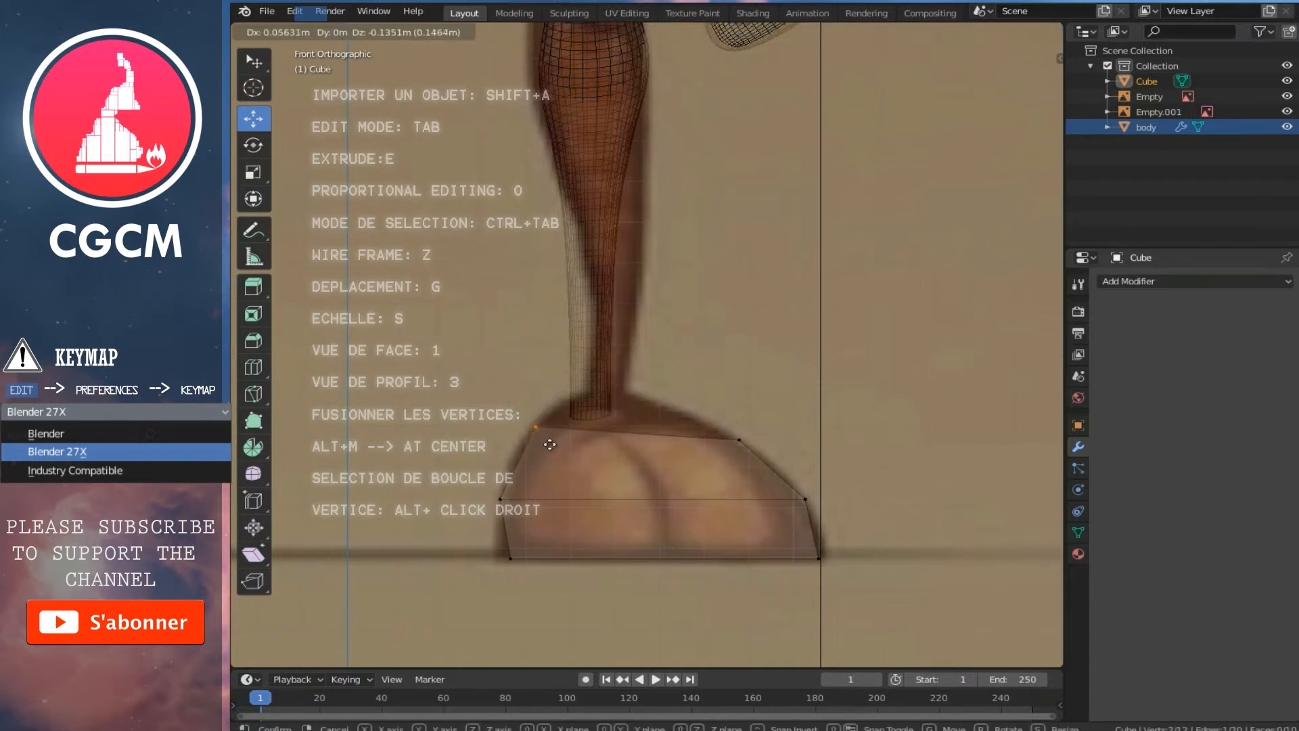
{"action": "left_click", "coordinate": [549, 445]}
Add a vertical loop cut through the middle of the foot and raise its top vertices to the base of the ankle
{"action": "key", "text": "ctrl+r"}
{"action": "left_click", "coordinate": [659, 505]}
{"action": "right_click", "coordinate": [658, 505]}
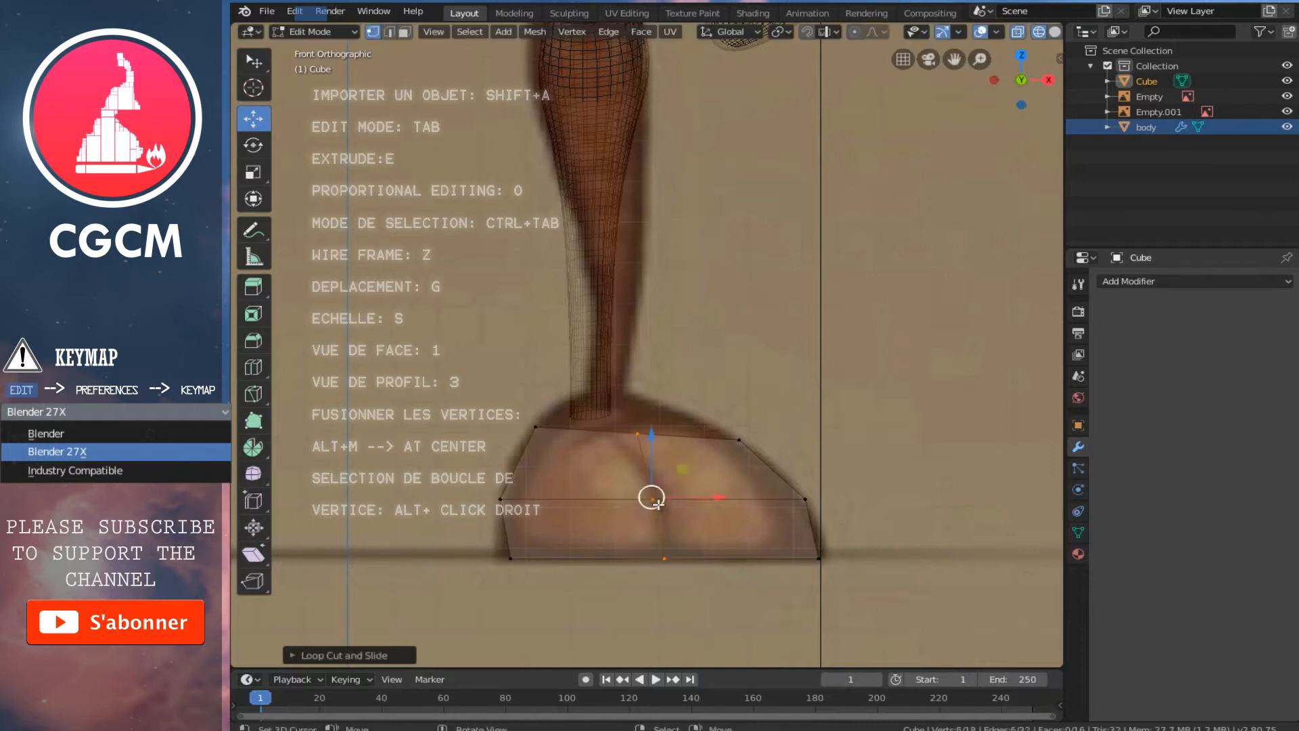
{"action": "scroll", "coordinate": [636, 436], "scroll_direction": "up", "scroll_amount": 2}
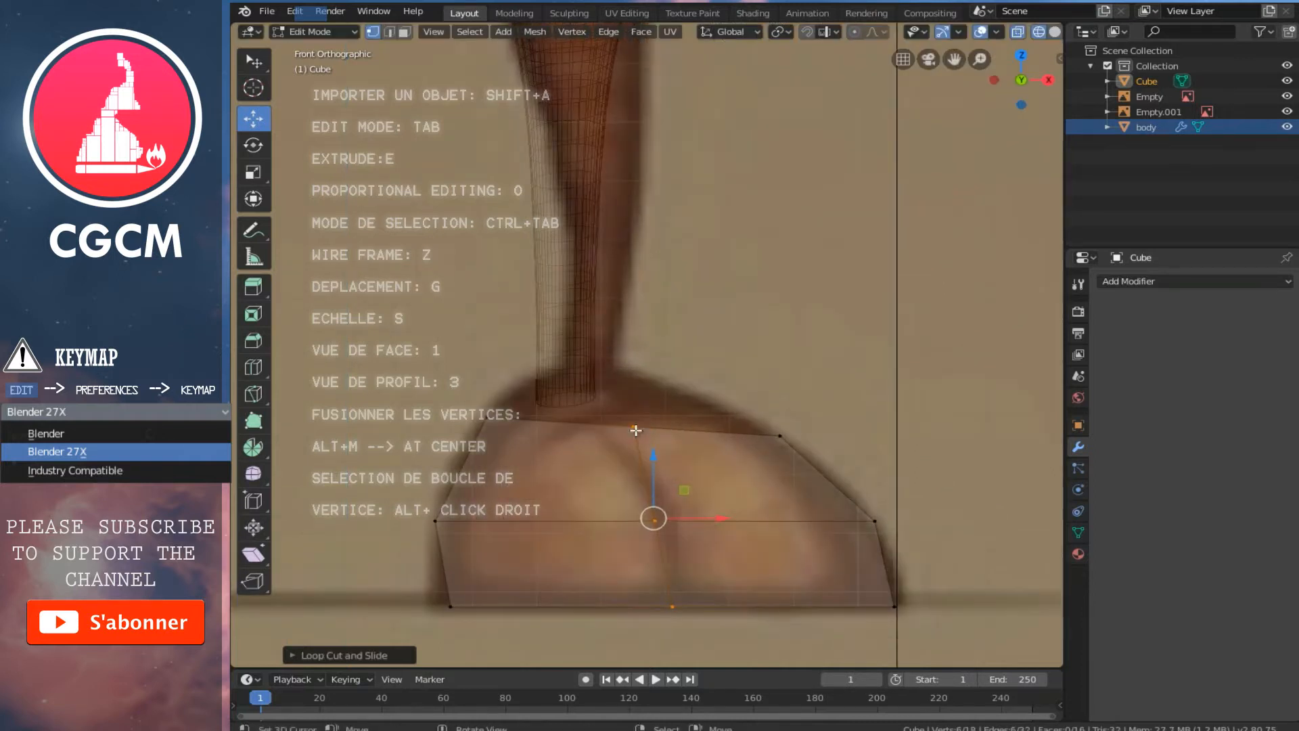
{"action": "right_click", "coordinate": [636, 430]}
{"action": "left_click_drag", "start_coordinate": [626, 374], "coordinate": [634, 338]}
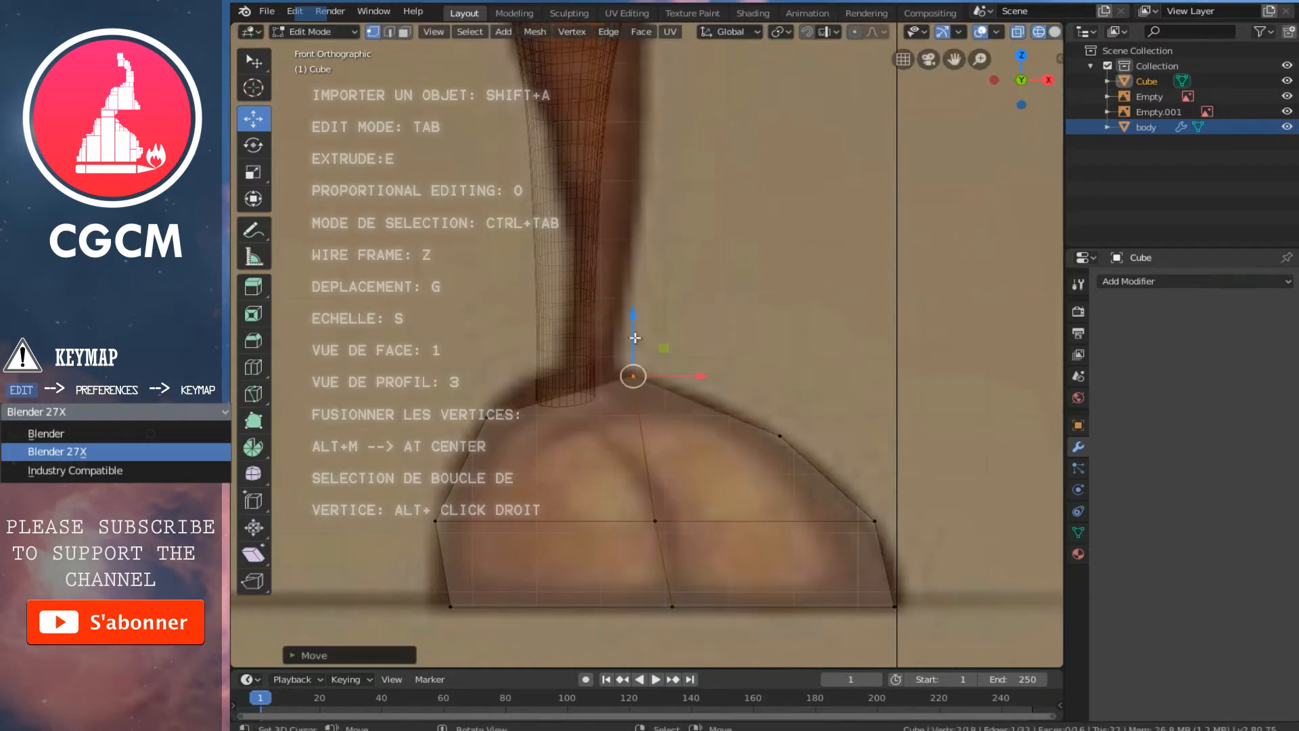
Add a vertical loop cut through the inner half of the foot and raise its top vertices to the outline
{"action": "key", "text": "ctrl+r"}
{"action": "left_click", "coordinate": [579, 520]}
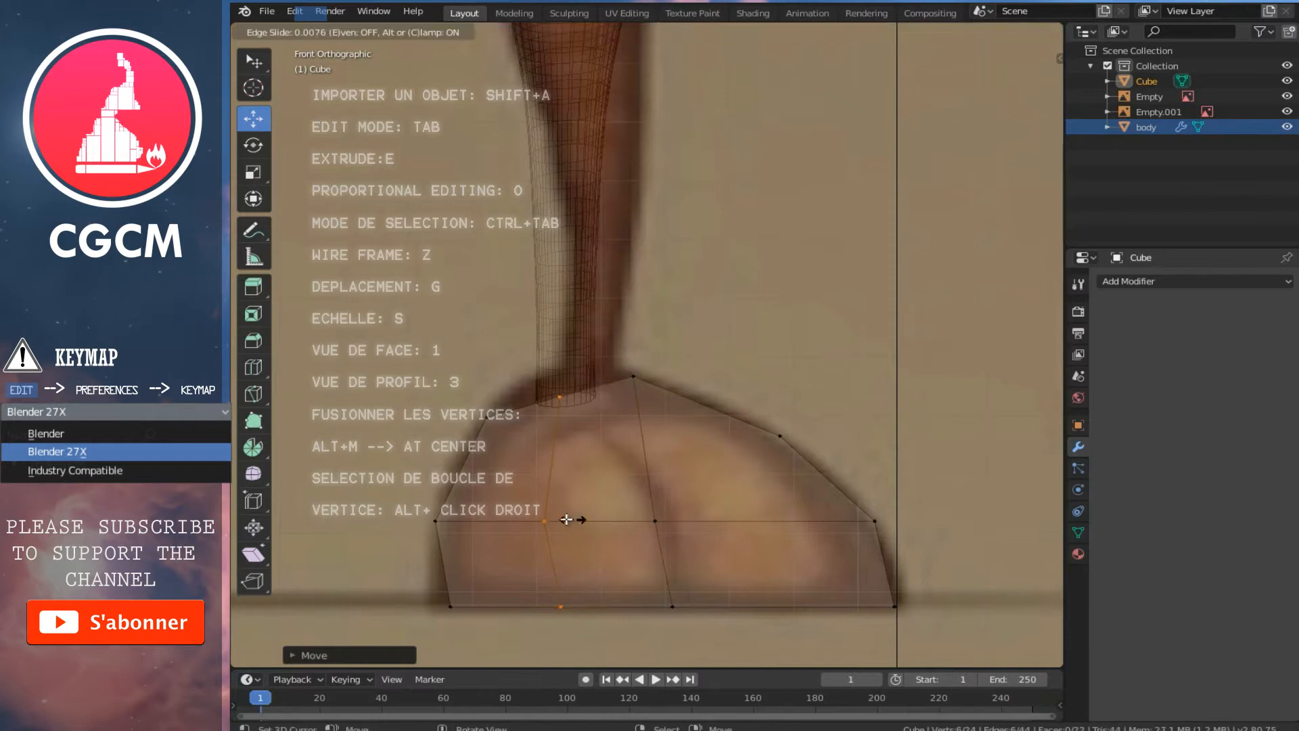
{"action": "left_click", "coordinate": [570, 519]}
{"action": "right_click", "coordinate": [554, 398]}
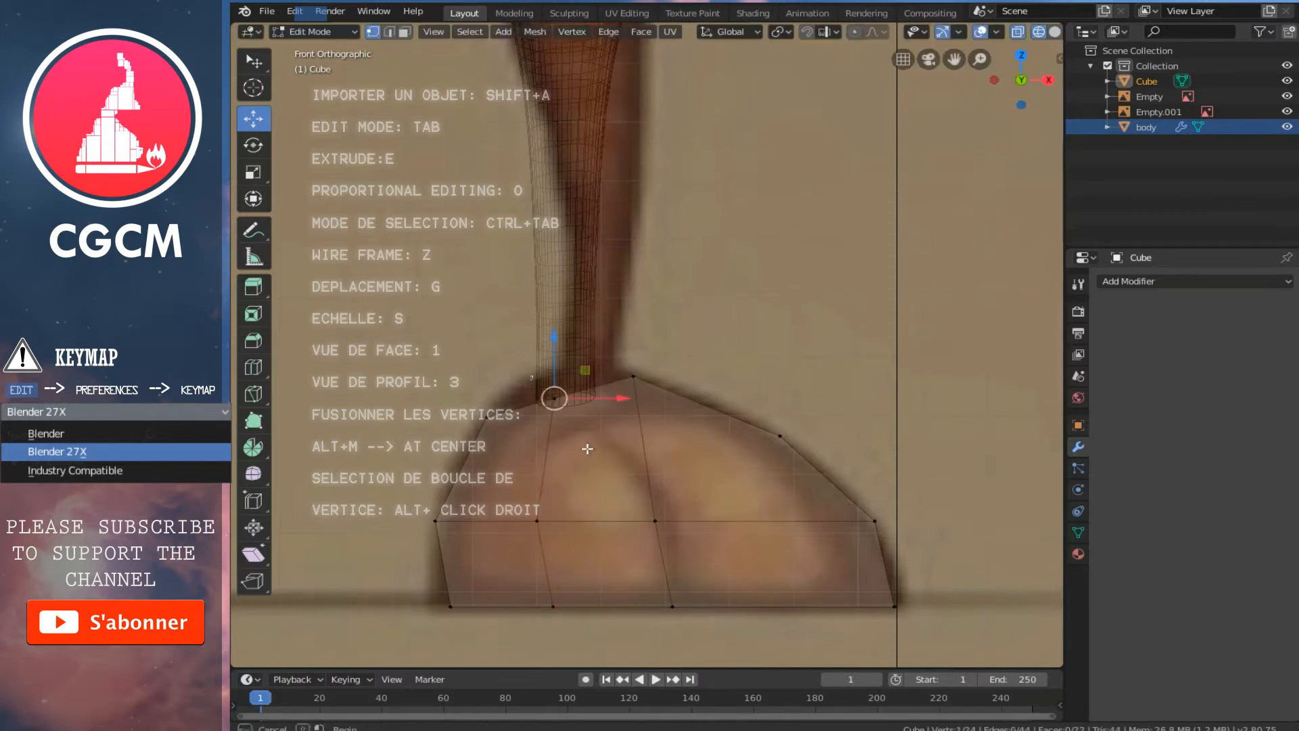
{"action": "left_click_drag", "start_coordinate": [552, 356], "coordinate": [550, 337]}
Add a vertical loop cut through the outer half of the foot and raise its top vertices about 0.013 m along Z
{"action": "key", "text": "ctrl+r"}
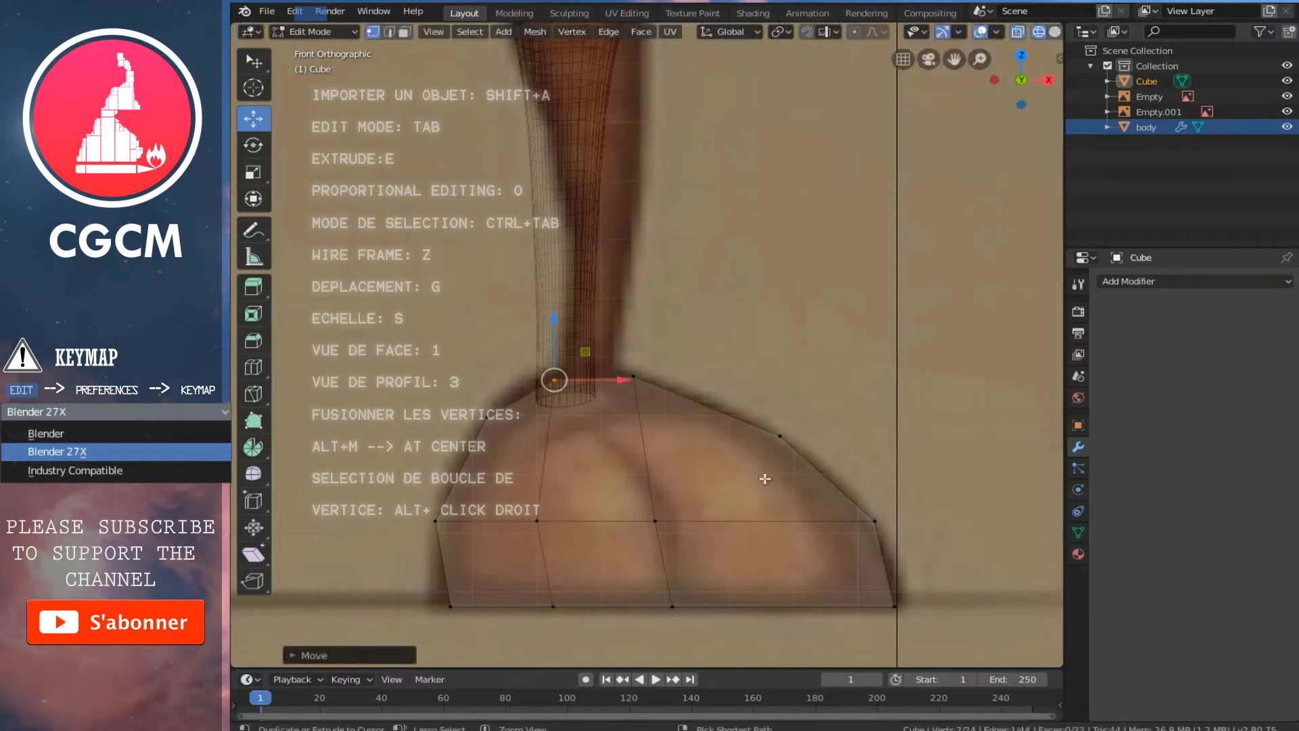
{"action": "left_click", "coordinate": [765, 479]}
{"action": "right_click", "coordinate": [715, 427]}
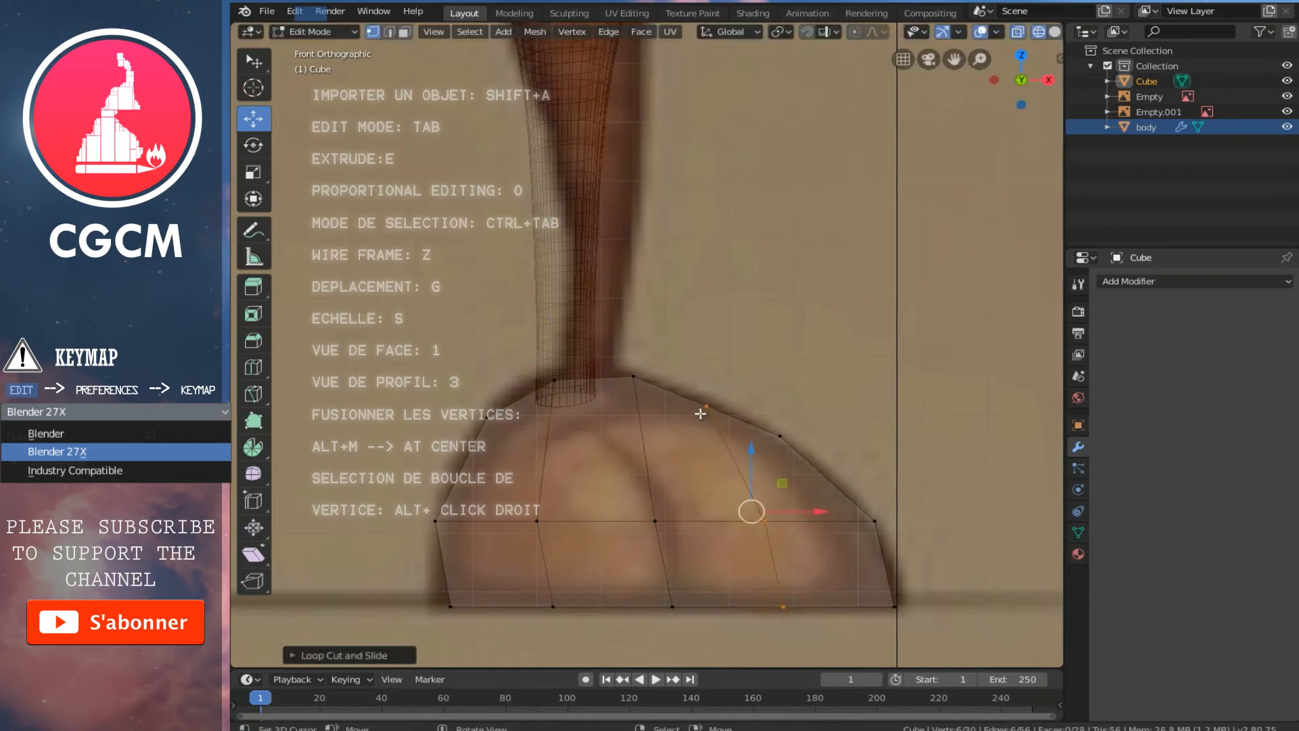
{"action": "right_click", "coordinate": [703, 407]}
{"action": "key", "text": "g"}
{"action": "key", "text": "z"}
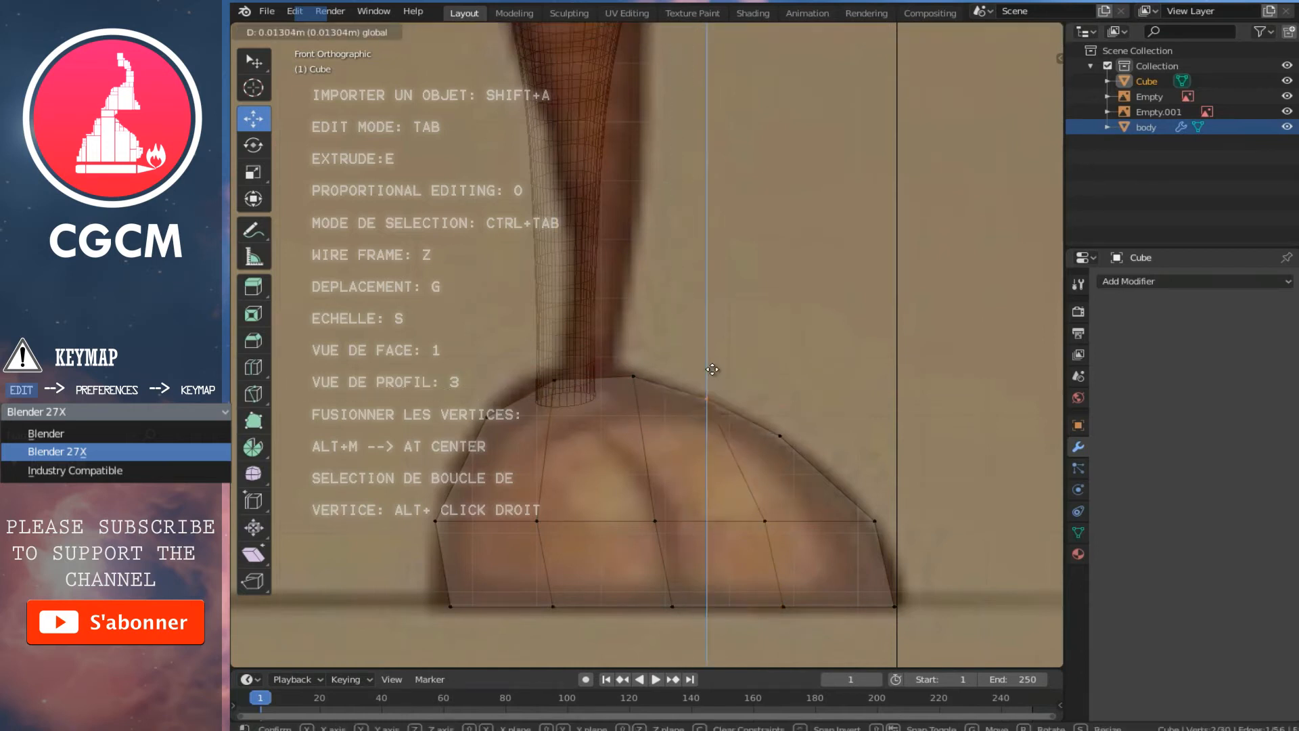
{"action": "left_click", "coordinate": [712, 369]}
Add a horizontal loop cut across the upper part of the foot and scale it to about 1.03
{"action": "key", "text": "ctrl+r"}
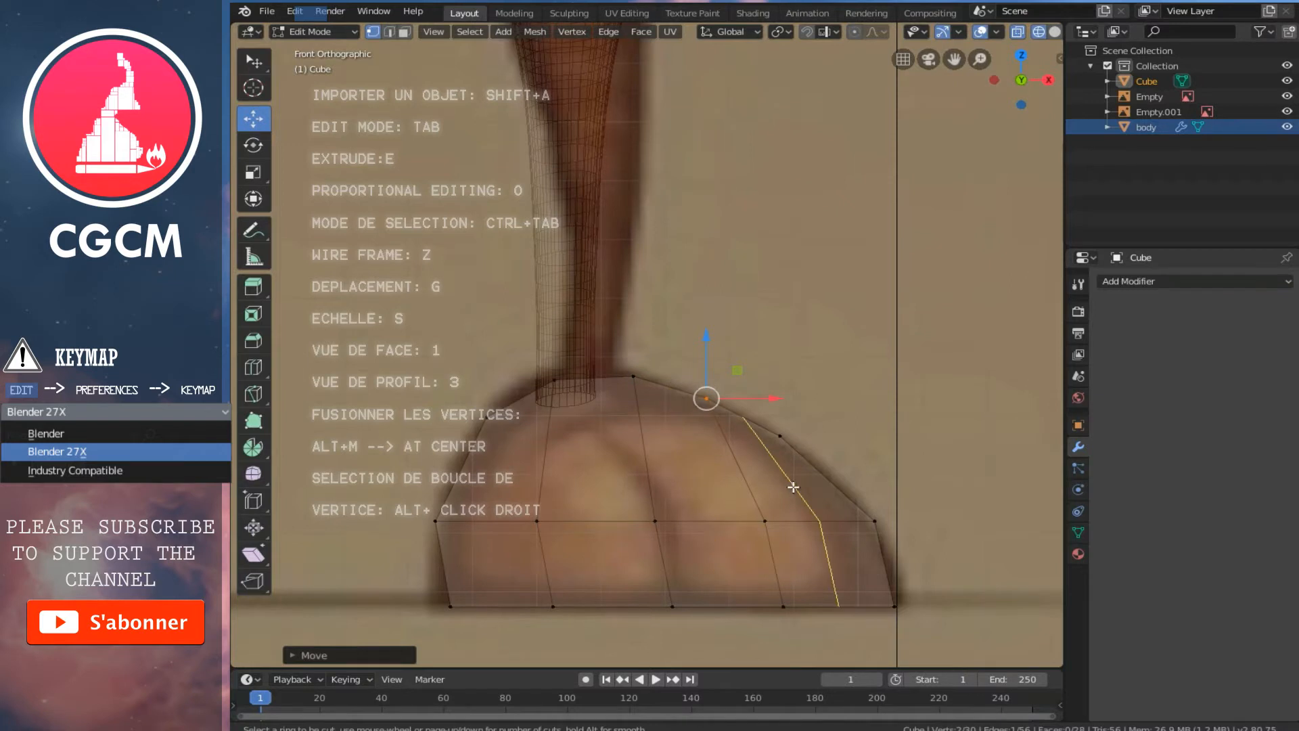
{"action": "left_click", "coordinate": [740, 473]}
{"action": "right_click", "coordinate": [740, 473]}
{"action": "key", "text": "s"}
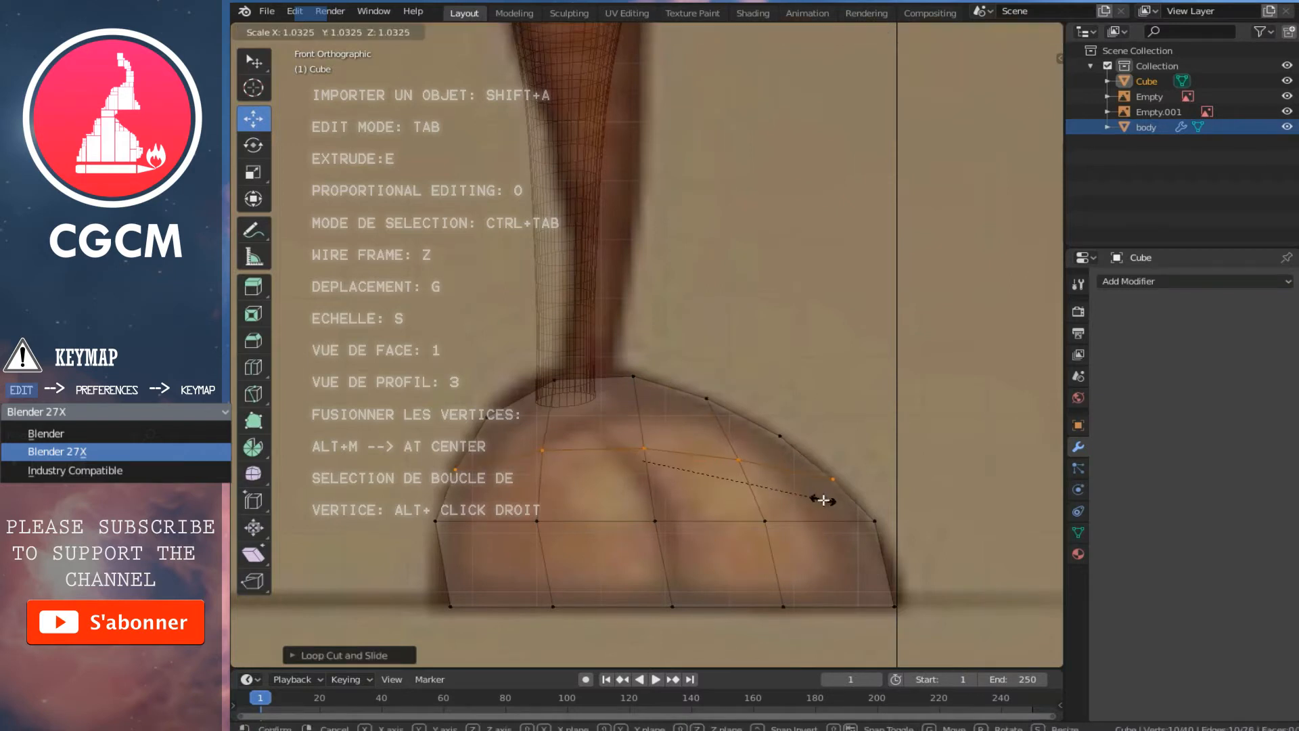
{"action": "left_click", "coordinate": [825, 502]}
Add a horizontal loop cut just above the sole and scale it to about 1.05 to fill the foot outline
{"action": "key", "text": "ctrl+r"}
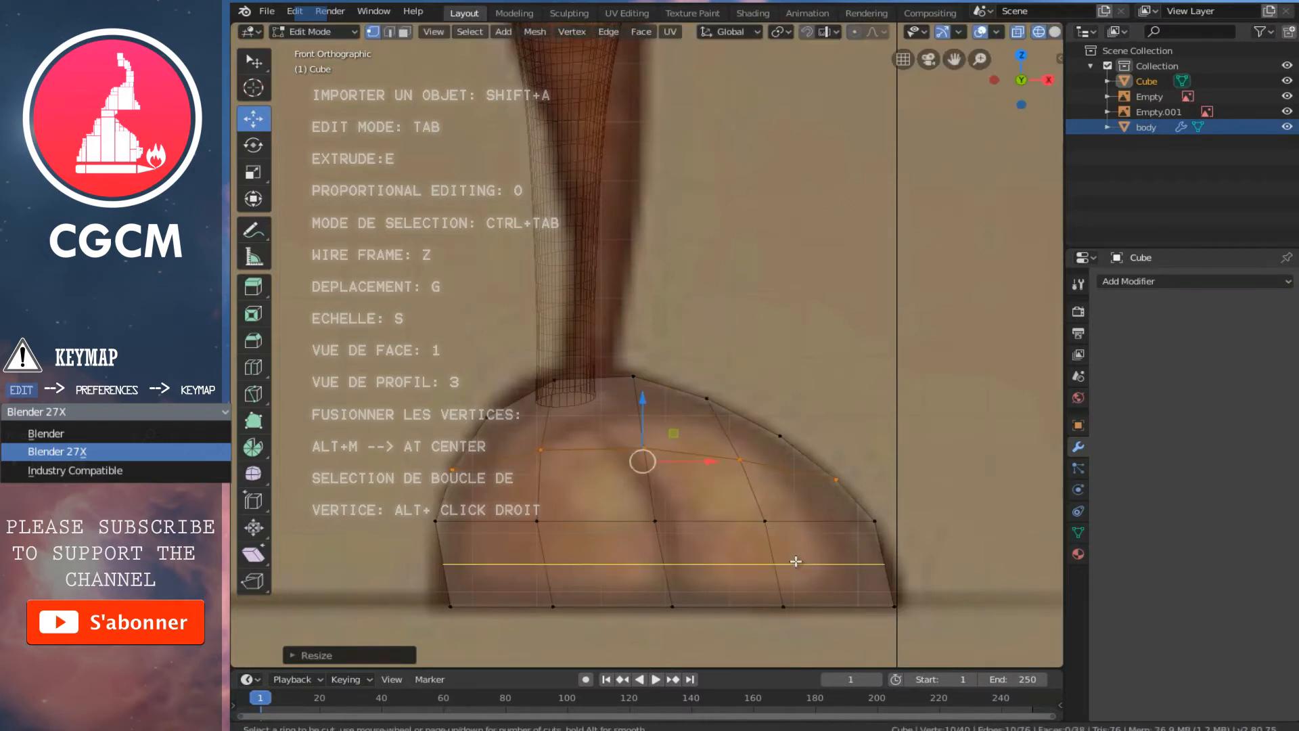
{"action": "left_click", "coordinate": [795, 561]}
{"action": "right_click", "coordinate": [795, 560]}
{"action": "key", "text": "s"}
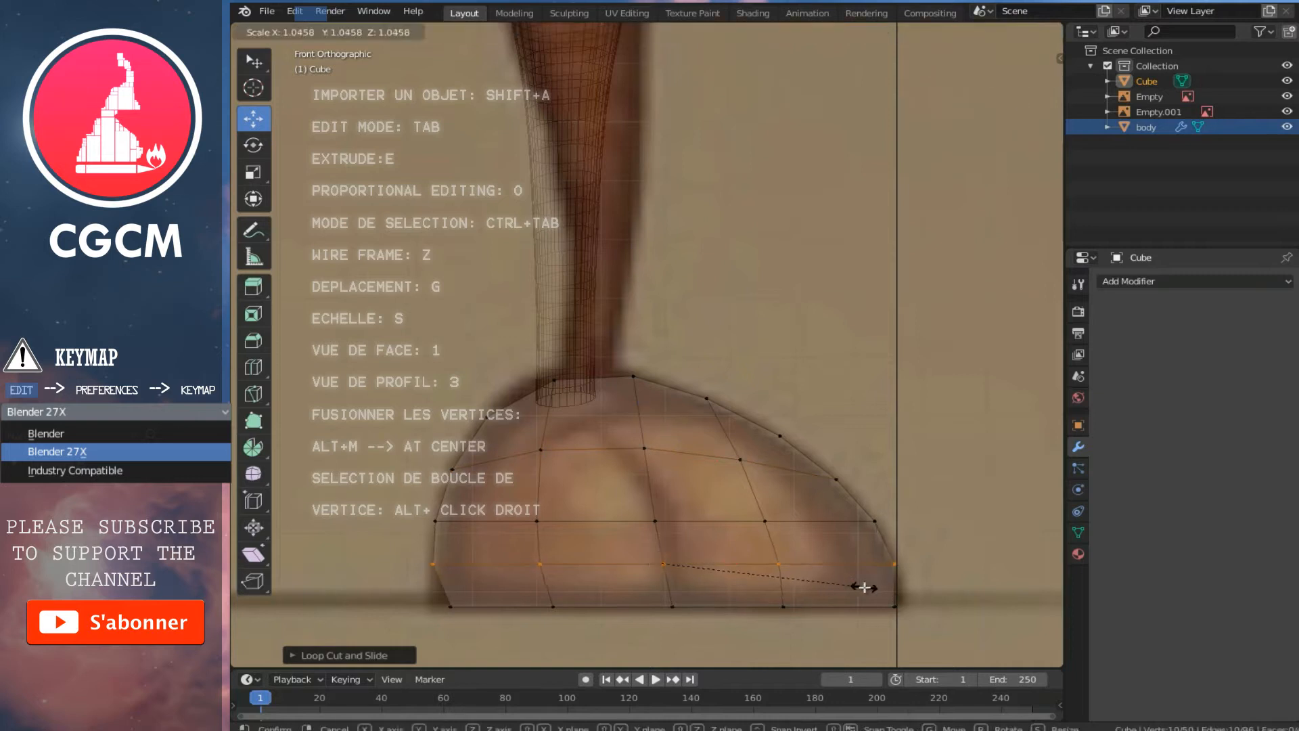
{"action": "left_click", "coordinate": [851, 578]}
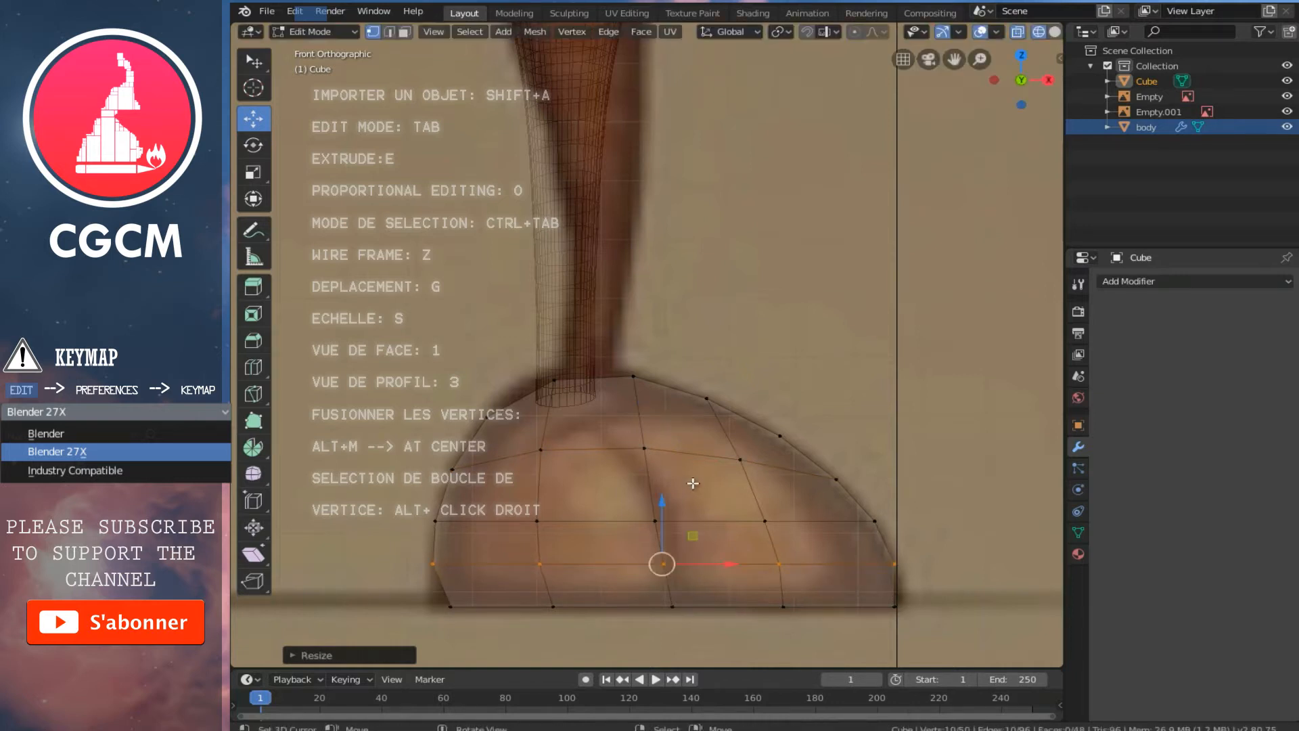
In right side view, move the two vertex rows just above the sole at the heel inward along Y to match the outline
{"action": "key", "text": "KP_3"}
{"action": "scroll", "coordinate": [696, 483], "scroll_direction": "down", "scroll_amount": 3}
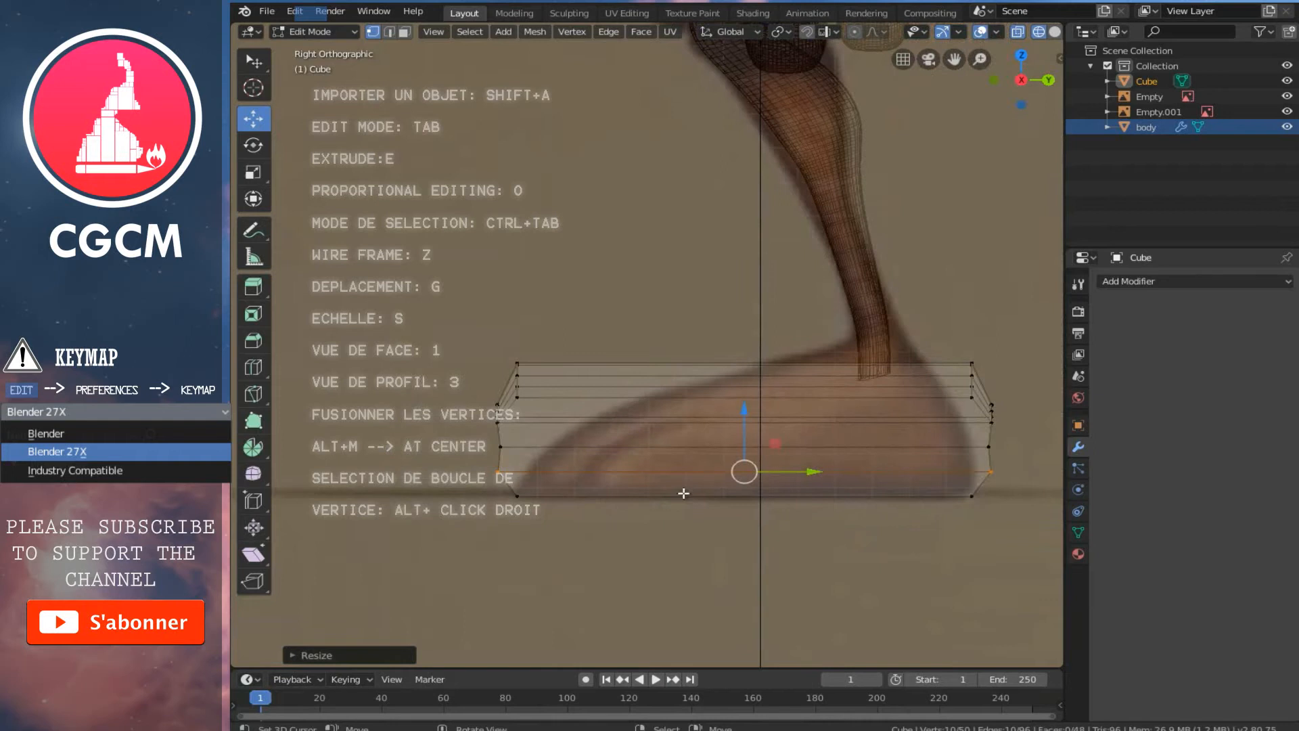
{"action": "scroll", "coordinate": [684, 493], "scroll_direction": "up", "scroll_amount": 7, "text": "ctrl"}
{"action": "scroll", "coordinate": [691, 479], "scroll_direction": "up", "scroll_amount": 3, "text": "ctrl"}
{"action": "scroll", "coordinate": [769, 501], "scroll_direction": "up", "scroll_amount": 4}
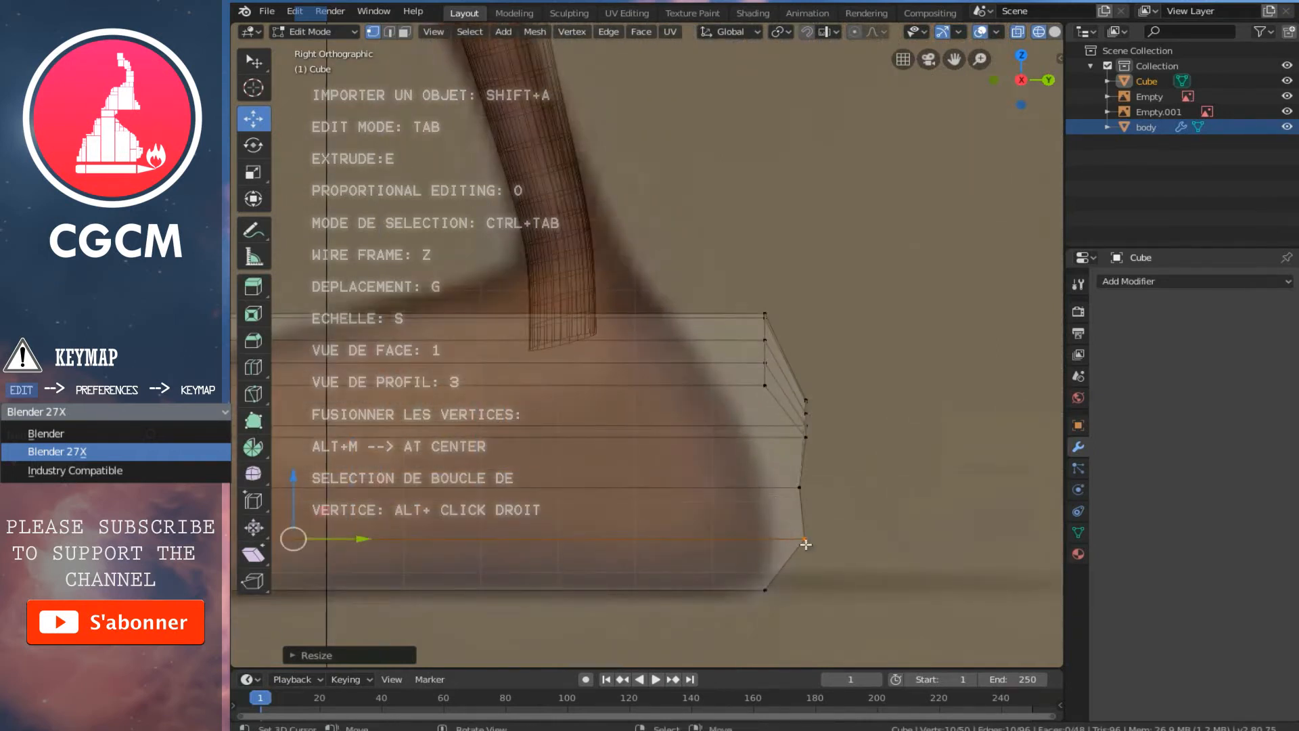
{"action": "right_click", "coordinate": [806, 544]}
{"action": "key", "text": "c"}
{"action": "left_click", "coordinate": [785, 539]}
{"action": "right_click", "coordinate": [899, 537]}
{"action": "left_click_drag", "start_coordinate": [851, 537], "coordinate": [846, 536]}
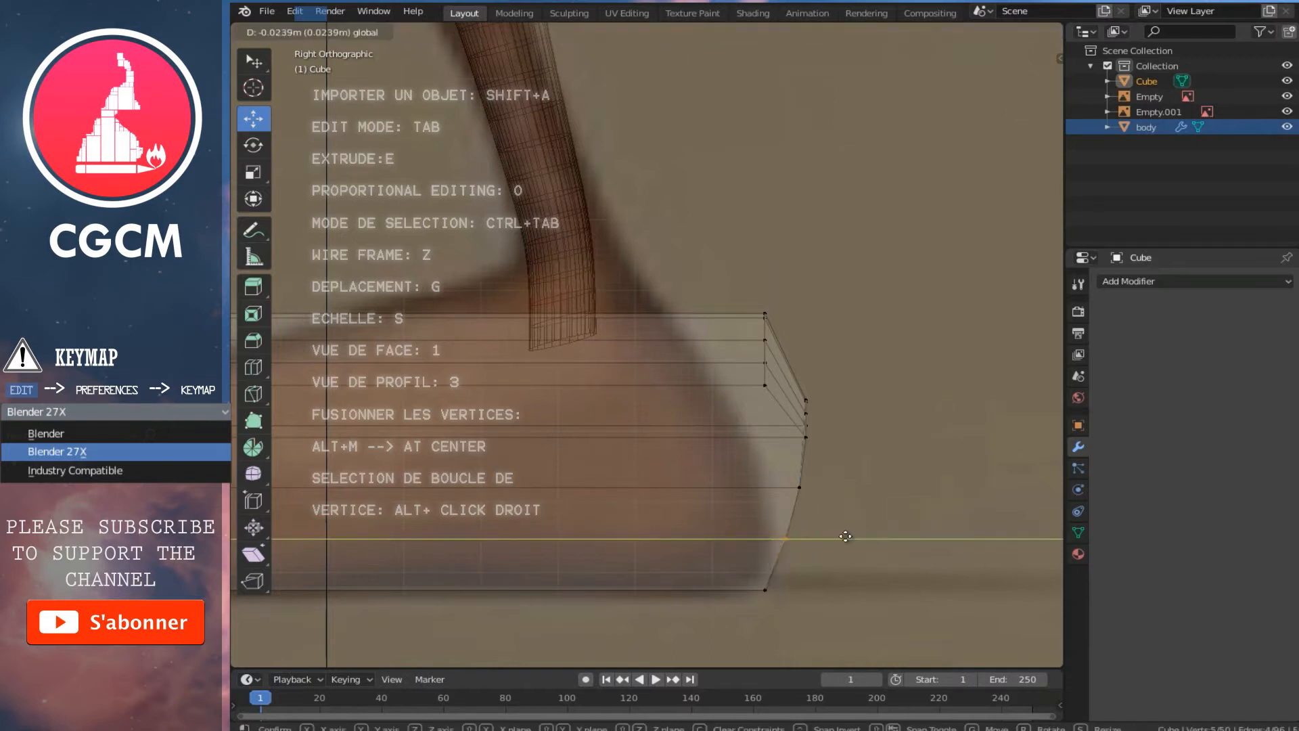
{"action": "left_click", "coordinate": [832, 537]}
{"action": "right_click", "coordinate": [795, 487]}
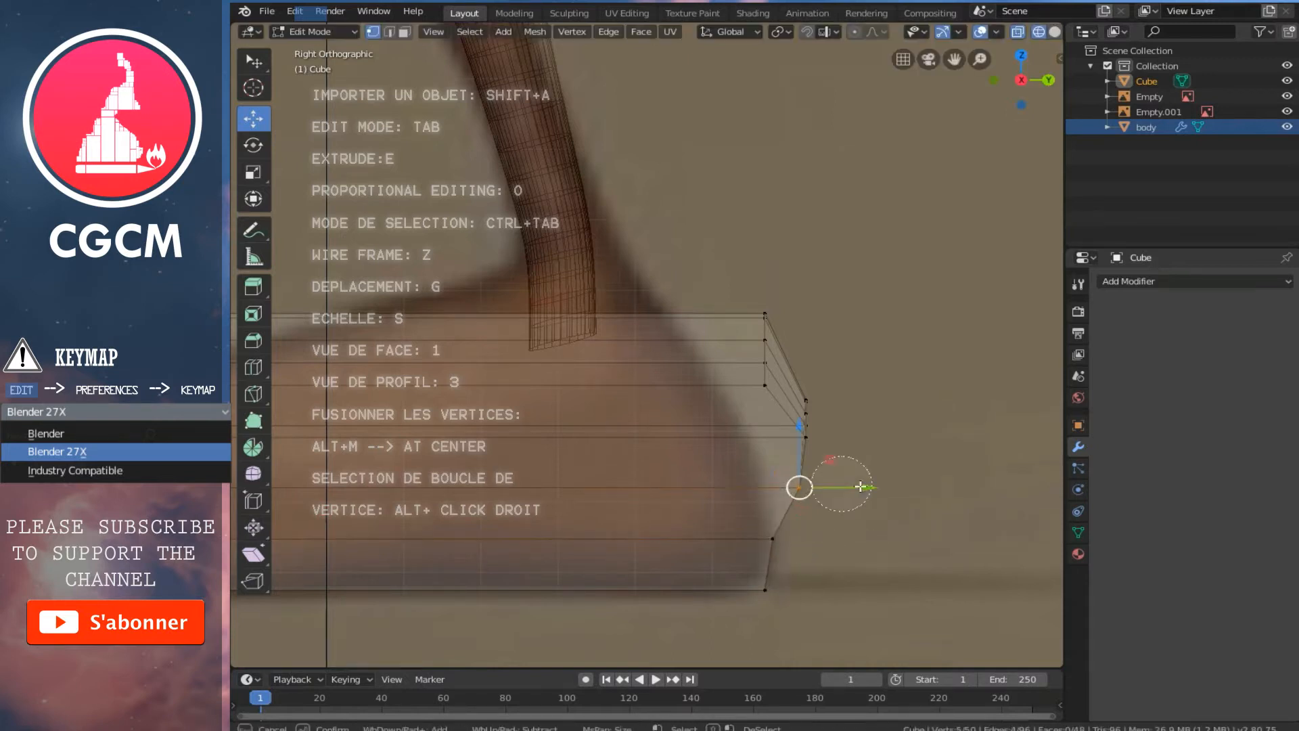
{"action": "left_click_drag", "start_coordinate": [868, 484], "coordinate": [841, 481]}
Move the middle and top groups of heel vertices inward along Y to follow the slope of the reference heel
{"action": "right_click", "coordinate": [803, 413]}
{"action": "key", "text": "c"}
{"action": "left_click", "coordinate": [806, 422]}
{"action": "right_click", "coordinate": [840, 365]}
{"action": "mouse_move", "coordinate": [860, 414]}
{"action": "left_mouse_down"}
{"action": "mouse_move", "coordinate": [800, 419]}
{"action": "mouse_move", "coordinate": [748, 298]}
{"action": "left_mouse_up"}
{"action": "right_click", "coordinate": [766, 385]}
{"action": "key", "text": "c"}
{"action": "right_click", "coordinate": [749, 302]}
{"action": "left_click_drag", "start_coordinate": [823, 344], "coordinate": [723, 337]}
{"action": "right_click", "coordinate": [740, 437]}
{"action": "key", "text": "c"}
{"action": "left_click_drag", "start_coordinate": [741, 440], "coordinate": [798, 415]}
{"action": "right_click", "coordinate": [739, 386]}
In right side view, move the vertex row just above the sole at the toe inward along Y to match the reference outline
{"action": "scroll", "coordinate": [786, 423], "scroll_direction": "down", "scroll_amount": 3}
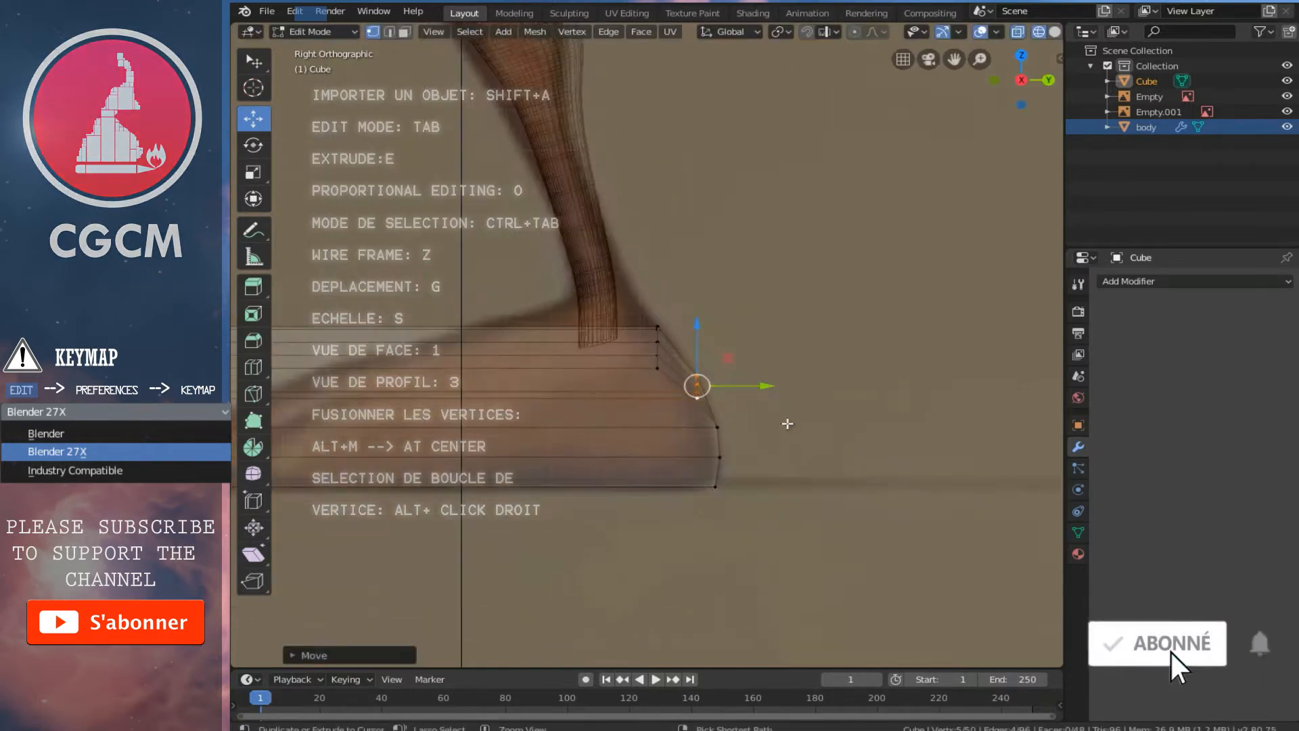
{"action": "scroll", "coordinate": [788, 417], "scroll_direction": "down", "scroll_amount": 8, "text": "ctrl"}
{"action": "scroll", "coordinate": [788, 418], "scroll_direction": "down", "scroll_amount": 7, "text": "ctrl"}
{"action": "scroll", "coordinate": [656, 458], "scroll_direction": "down", "scroll_amount": 5, "text": "ctrl"}
{"action": "scroll", "coordinate": [666, 458], "scroll_direction": "up", "scroll_amount": 2}
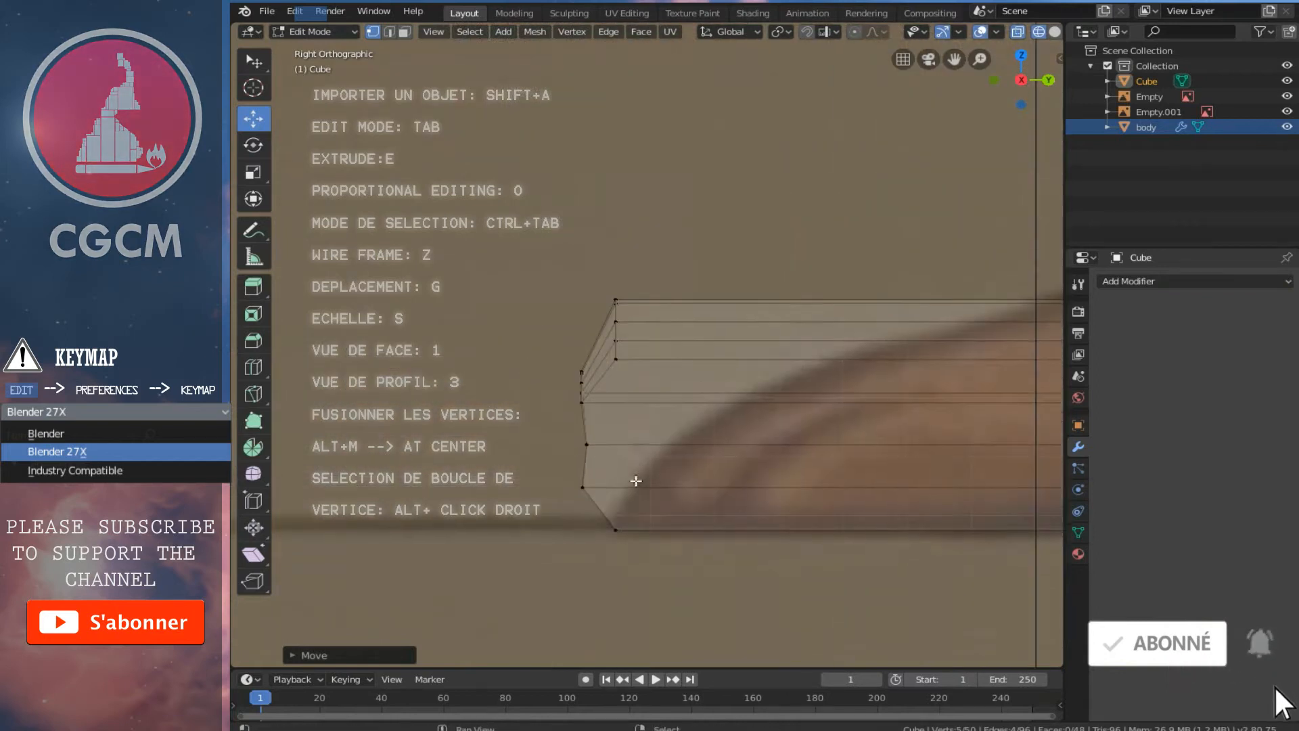
{"action": "scroll", "coordinate": [636, 484], "scroll_direction": "down", "scroll_amount": 5, "text": "shift"}
{"action": "scroll", "coordinate": [626, 477], "scroll_direction": "up", "scroll_amount": 1}
{"action": "right_click", "coordinate": [571, 422]}
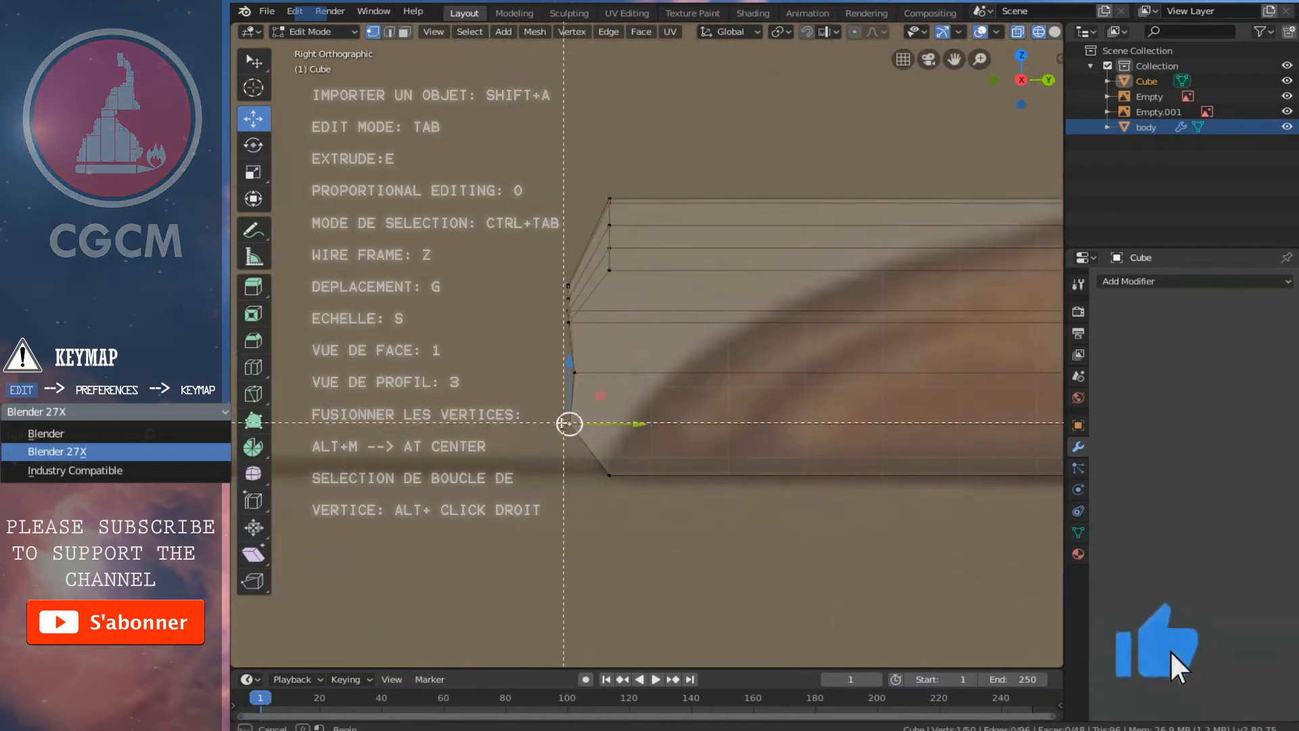
{"action": "key", "text": "c"}
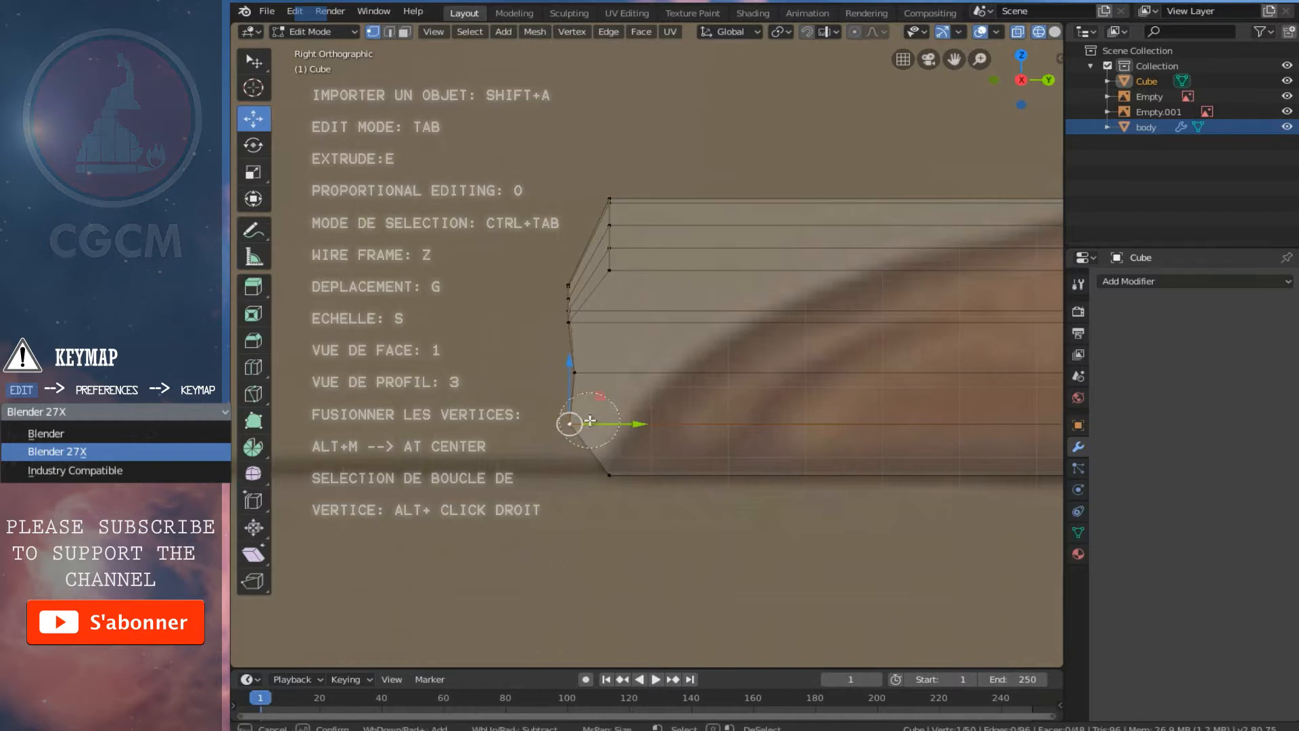
{"action": "key", "text": "Escape"}
{"action": "key", "text": "g"}
{"action": "key", "text": "y"}
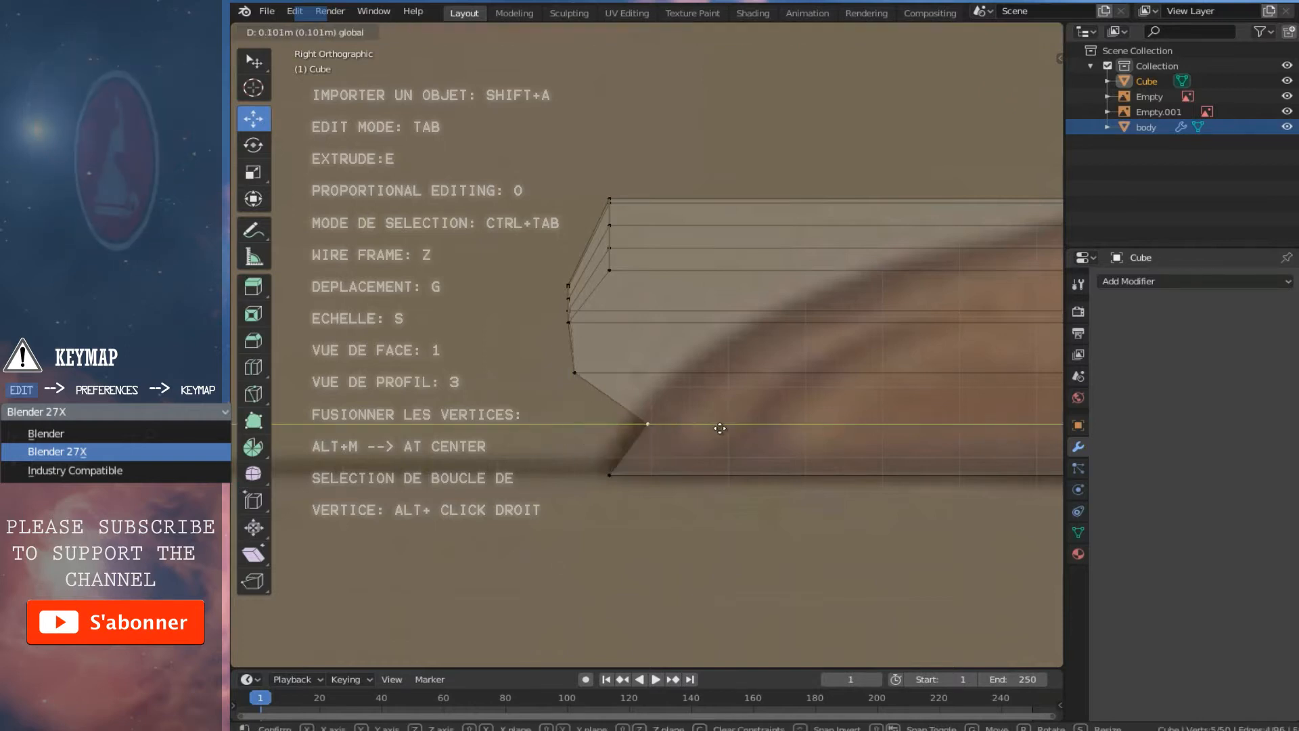
{"action": "left_click_drag", "start_coordinate": [705, 427], "coordinate": [702, 426]}
Move the next vertex row up and the middle group of toe vertices inward along Y to follow the toe's slope
{"action": "right_click", "coordinate": [574, 372]}
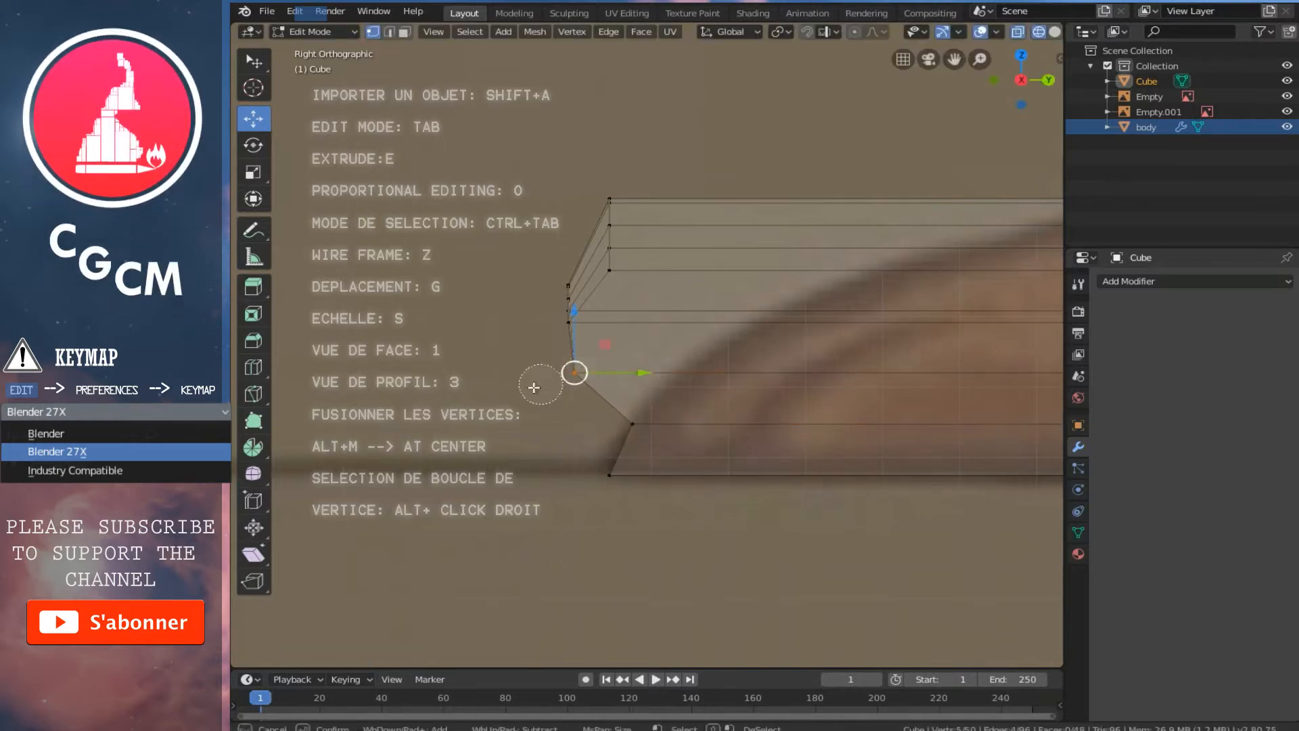
{"action": "left_click_drag", "start_coordinate": [617, 370], "coordinate": [726, 372]}
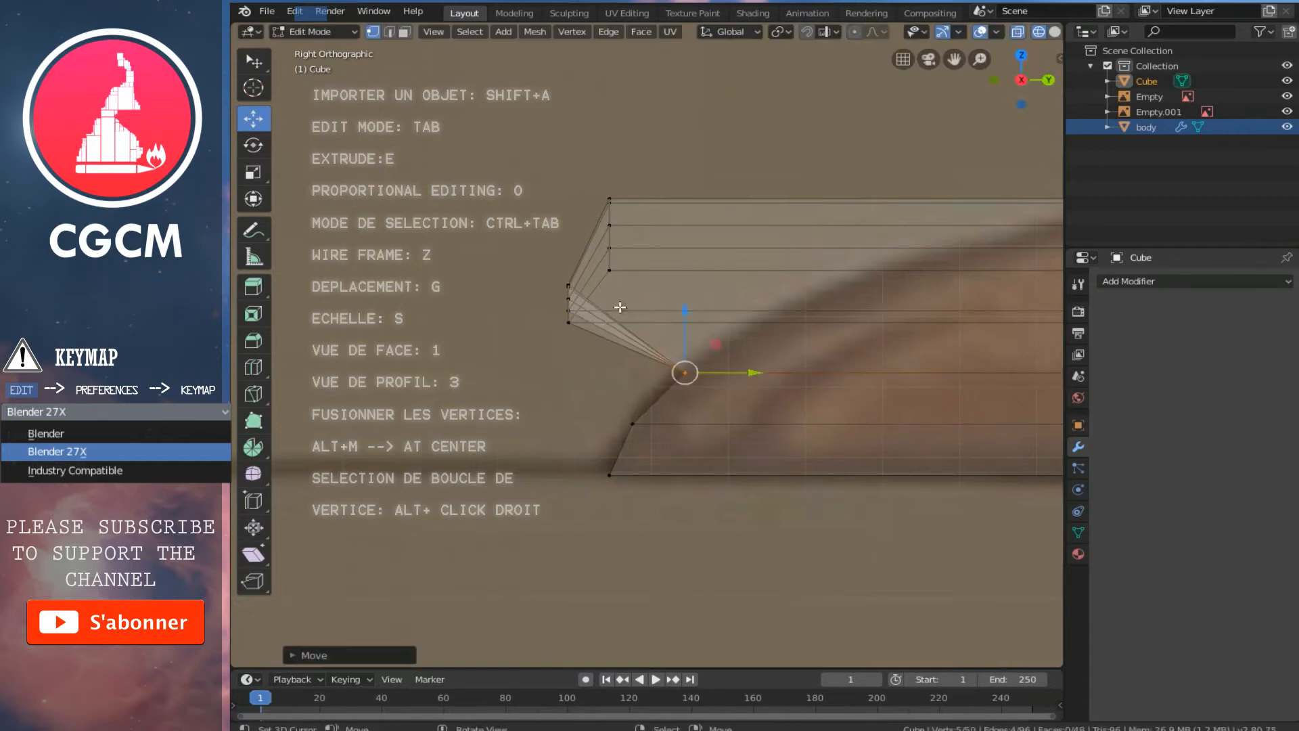
{"action": "right_click", "coordinate": [574, 326]}
{"action": "key", "text": "c"}
{"action": "left_click_drag", "start_coordinate": [574, 324], "coordinate": [552, 268]}
{"action": "key", "text": "Escape"}
{"action": "mouse_move", "coordinate": [644, 302]}
{"action": "left_mouse_down"}
{"action": "mouse_move", "coordinate": [832, 354]}
{"action": "mouse_move", "coordinate": [808, 344]}
{"action": "left_mouse_up"}
Try to move the top group of toe vertices inward along Y
{"action": "scroll", "coordinate": [609, 400], "scroll_direction": "up", "scroll_amount": 5, "text": "ctrl"}
{"action": "scroll", "coordinate": [608, 401], "scroll_direction": "up", "scroll_amount": 5, "text": "ctrl"}
{"action": "key", "text": "c"}
{"action": "left_click_drag", "start_coordinate": [530, 351], "coordinate": [525, 264]}
{"action": "key", "text": "Escape"}
{"action": "right_click", "coordinate": [531, 299]}
{"action": "right_click", "coordinate": [529, 347], "text": "shift"}
{"action": "right_click", "coordinate": [529, 277], "text": "shift"}
{"action": "key", "text": "g"}
{"action": "key", "text": "y"}
{"action": "left_click", "coordinate": [893, 349]}
{"action": "key", "text": "ctrl+z"}
Select the whole top group of toe vertices and move it inward along Y onto the top slope of the foot
{"action": "key", "text": "c"}
{"action": "right_click", "coordinate": [545, 269]}
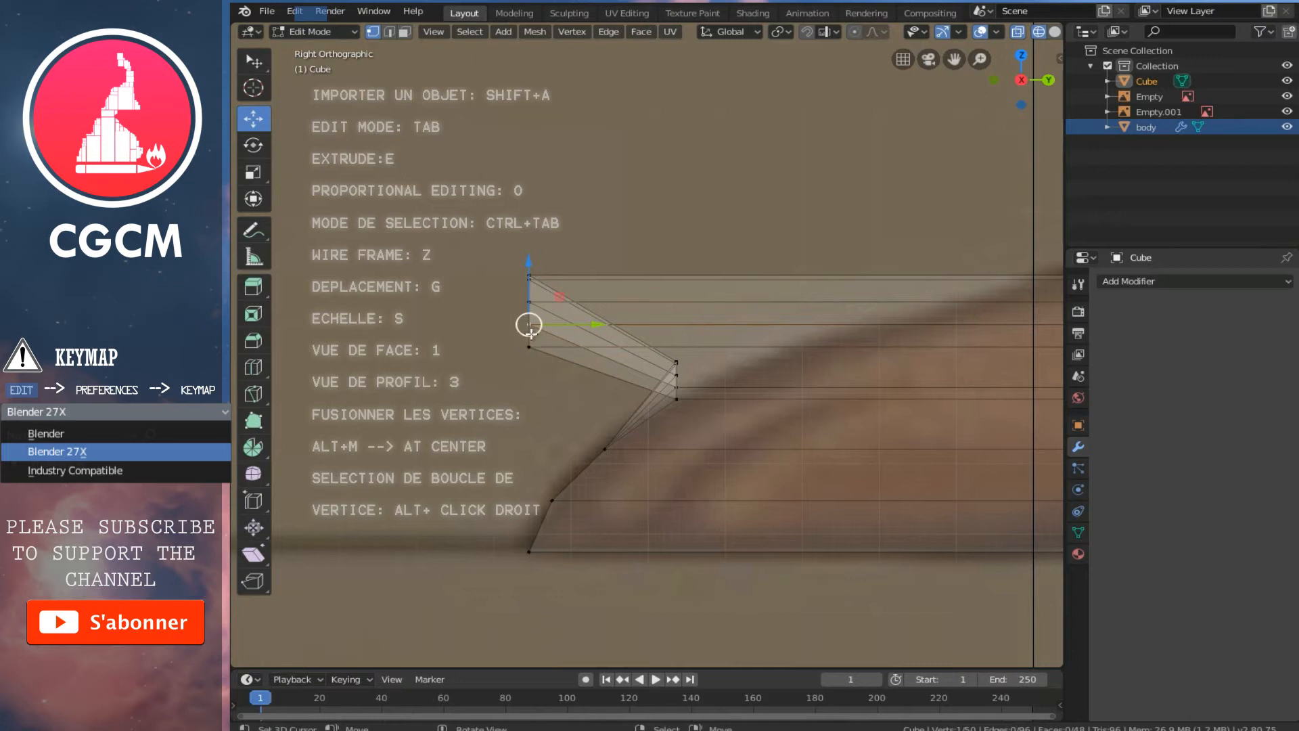
{"action": "key", "text": "g"}
{"action": "key", "text": "y"}
{"action": "left_click_drag", "start_coordinate": [707, 324], "coordinate": [904, 376]}
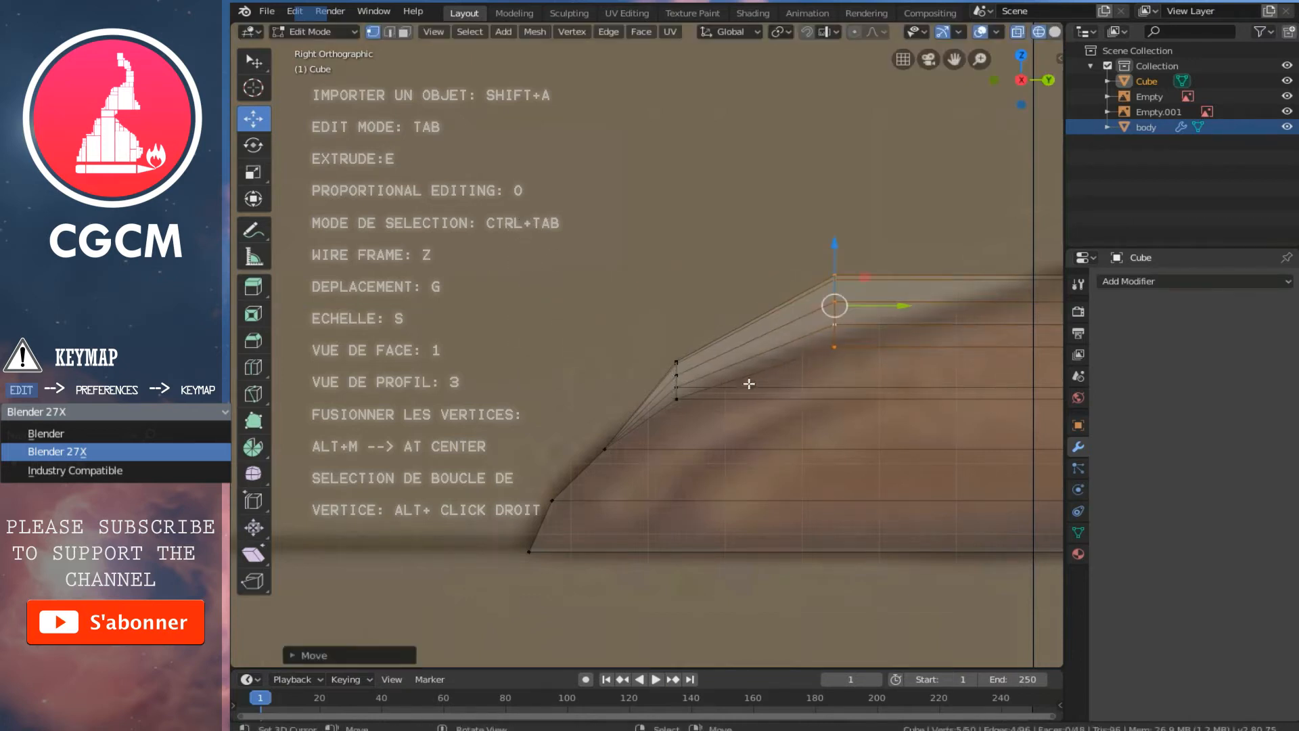
Move the middle group of toe vertices slightly further inward along Y to fit the reference curve
{"action": "right_click", "coordinate": [672, 397]}
{"action": "key", "text": "c"}
{"action": "left_click_drag", "start_coordinate": [676, 407], "coordinate": [654, 298]}
{"action": "right_click", "coordinate": [655, 299]}
{"action": "left_click_drag", "start_coordinate": [747, 383], "coordinate": [773, 387]}
Lower the top group of toe vertices about 0.05 m along Z to meet the top outline of the foot
{"action": "middle_click_drag", "start_coordinate": [773, 387], "coordinate": [685, 443], "text": "shift"}
{"action": "right_click", "coordinate": [650, 402]}
{"action": "key", "text": "c"}
{"action": "mouse_move", "coordinate": [652, 411]}
{"action": "left_mouse_down"}
{"action": "mouse_move", "coordinate": [641, 282]}
{"action": "mouse_move", "coordinate": [648, 366]}
{"action": "left_mouse_up"}
{"action": "right_click", "coordinate": [641, 272]}
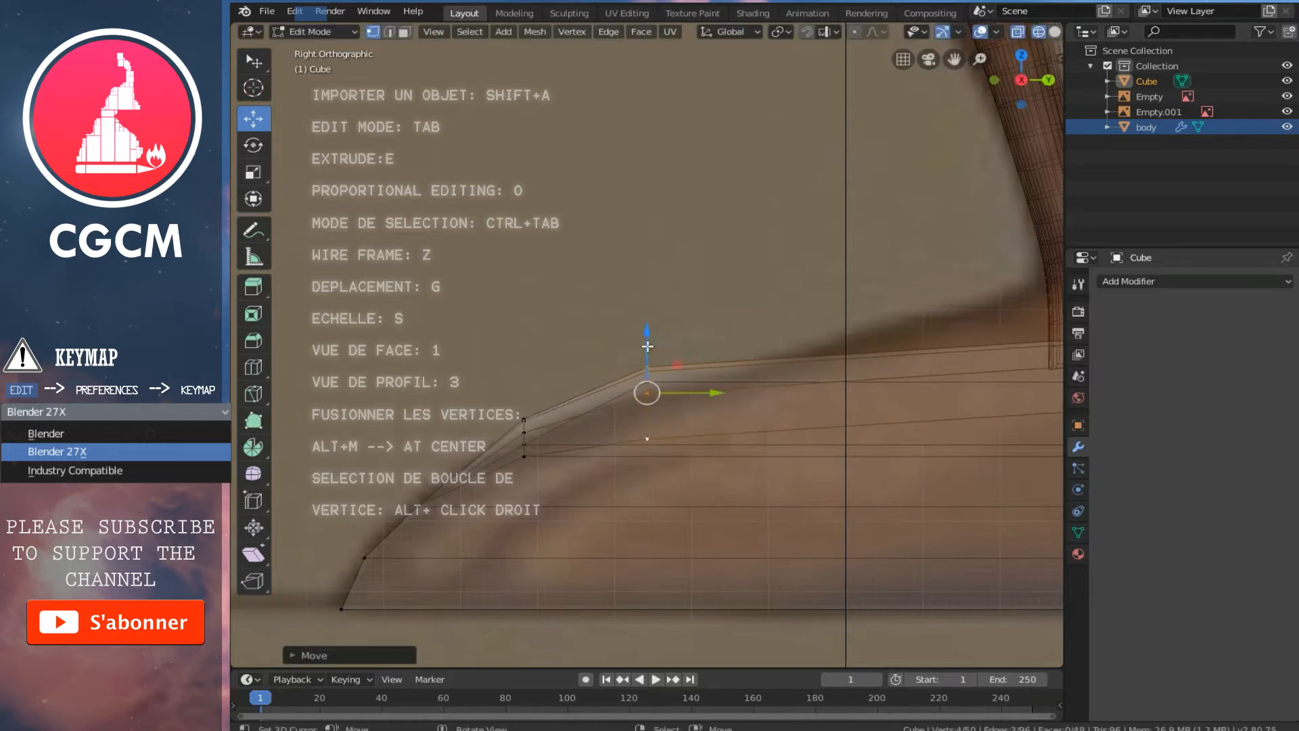
{"action": "key", "text": "c"}
{"action": "right_click", "coordinate": [633, 293]}
{"action": "left_click_drag", "start_coordinate": [654, 414], "coordinate": [654, 348]}
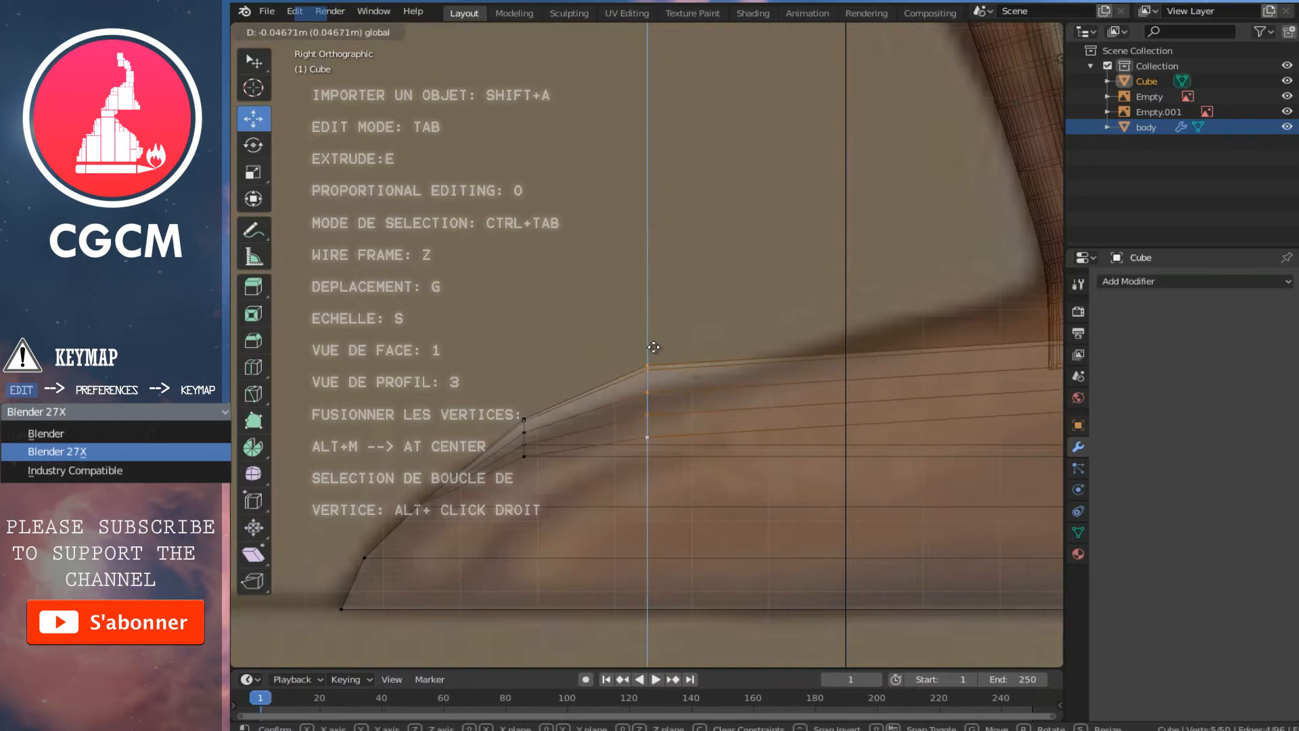
Add a vertical loop cut across the middle of the foot, between the top toe and heel vertices
{"action": "scroll", "coordinate": [651, 399], "scroll_direction": "up", "scroll_amount": 11, "text": "ctrl"}
{"action": "scroll", "coordinate": [652, 399], "scroll_direction": "down", "scroll_amount": 2}
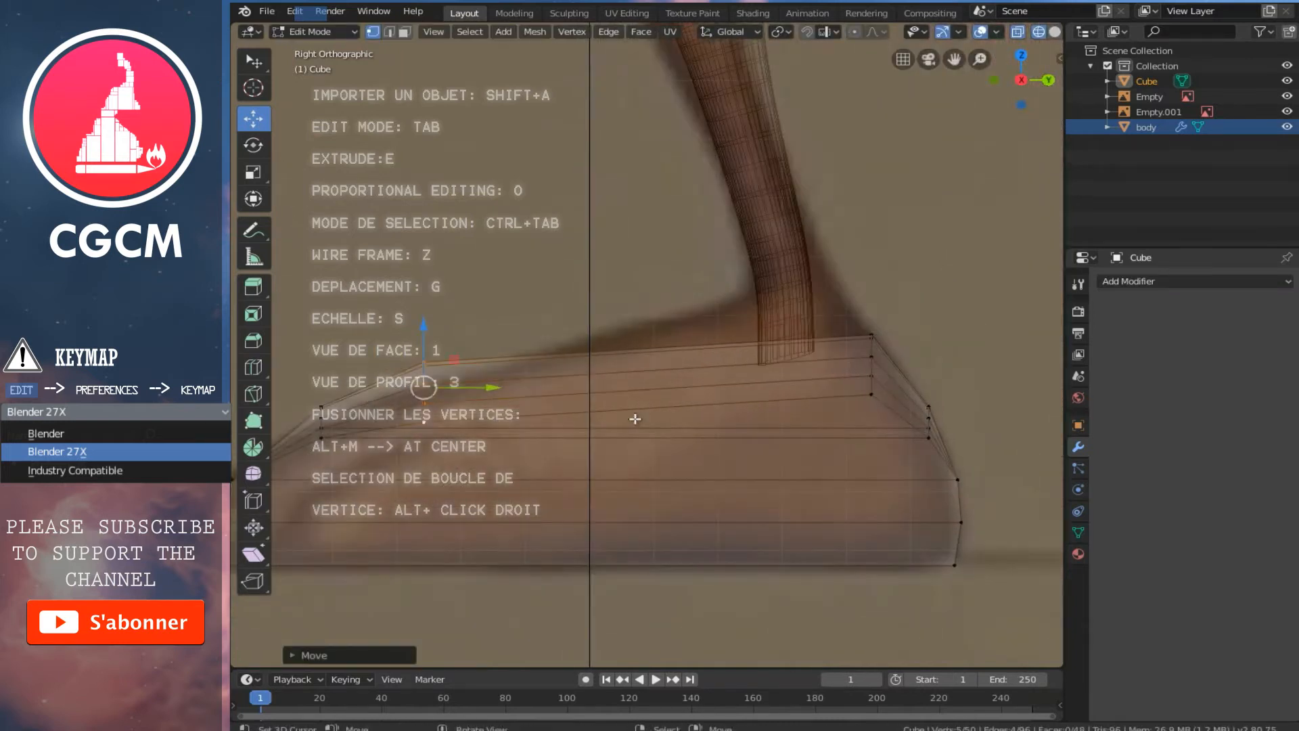
{"action": "key", "text": "ctrl+r"}
{"action": "left_click", "coordinate": [632, 414]}
{"action": "left_click", "coordinate": [651, 414]}
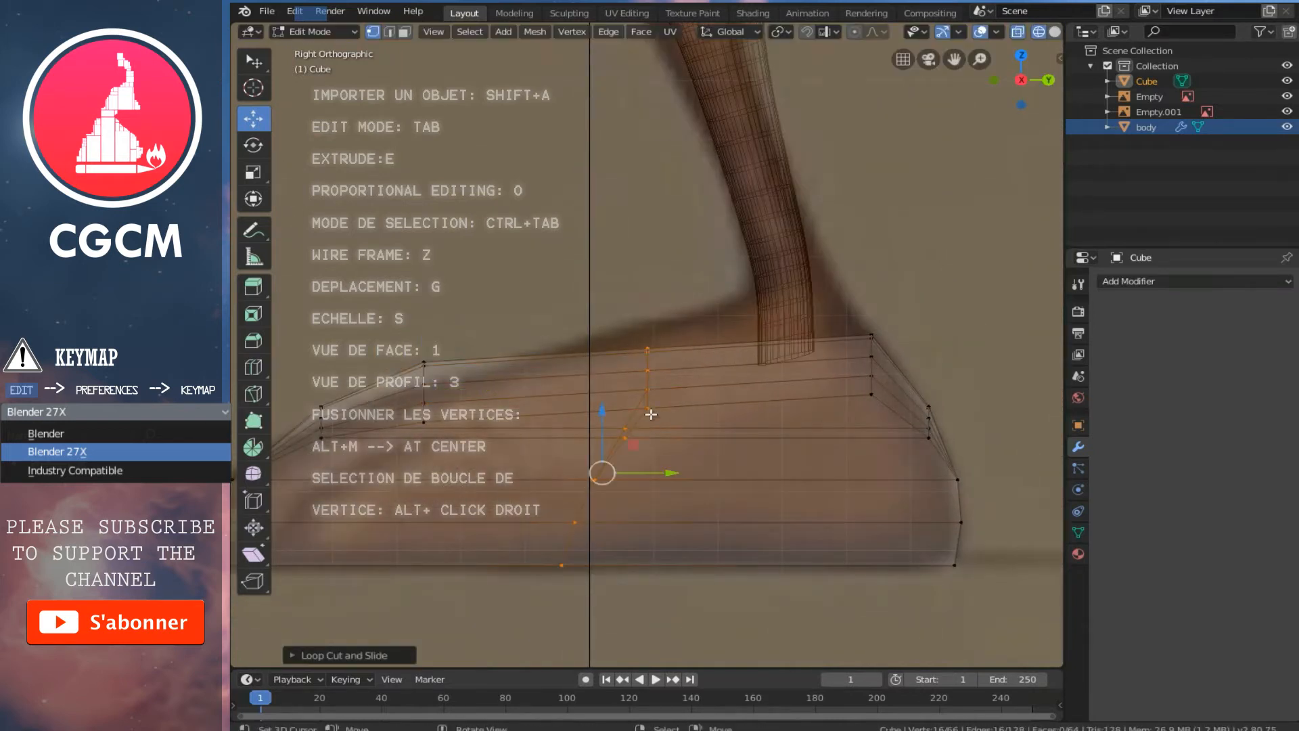
Try to raise the upper vertices of the new midfoot loop along Z
{"action": "key", "text": "c"}
{"action": "left_click", "coordinate": [649, 408]}
{"action": "left_click_drag", "start_coordinate": [649, 409], "coordinate": [647, 369]}
{"action": "key", "text": "Escape"}
{"action": "key", "text": "g"}
{"action": "key", "text": "z"}
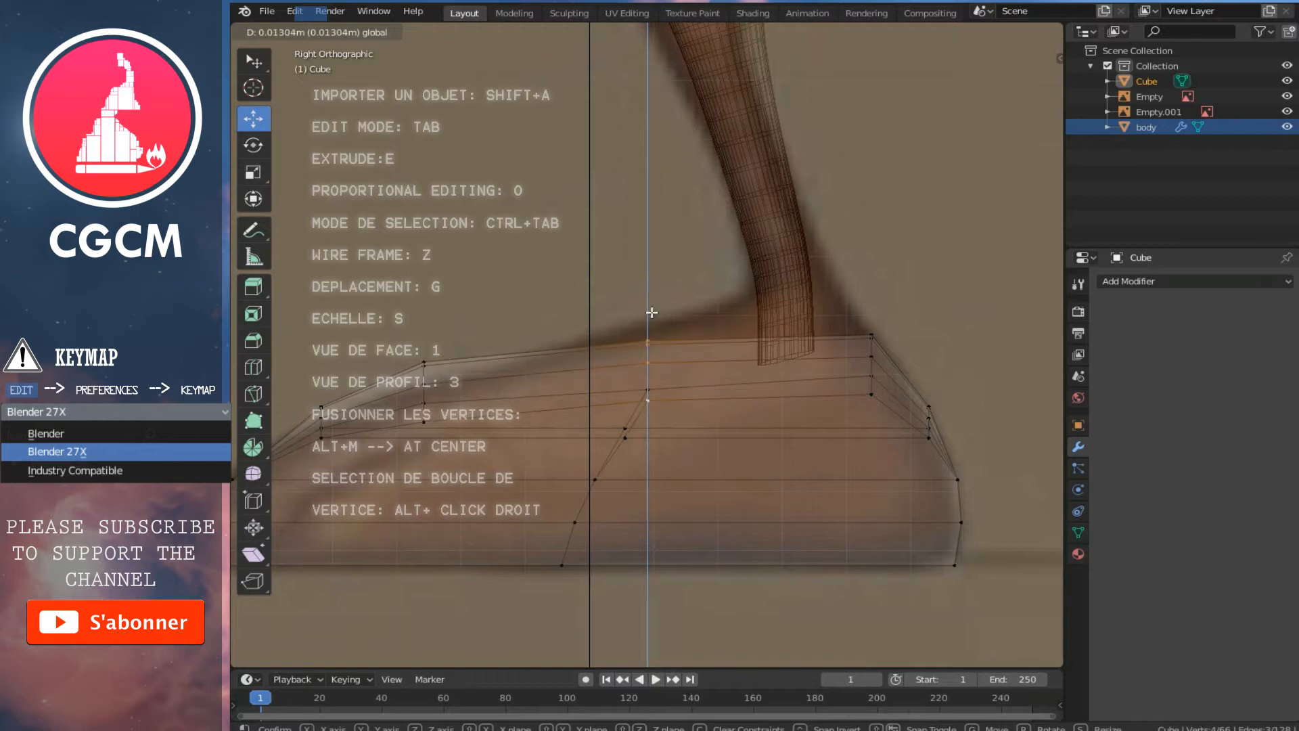
{"action": "left_click", "coordinate": [652, 312]}
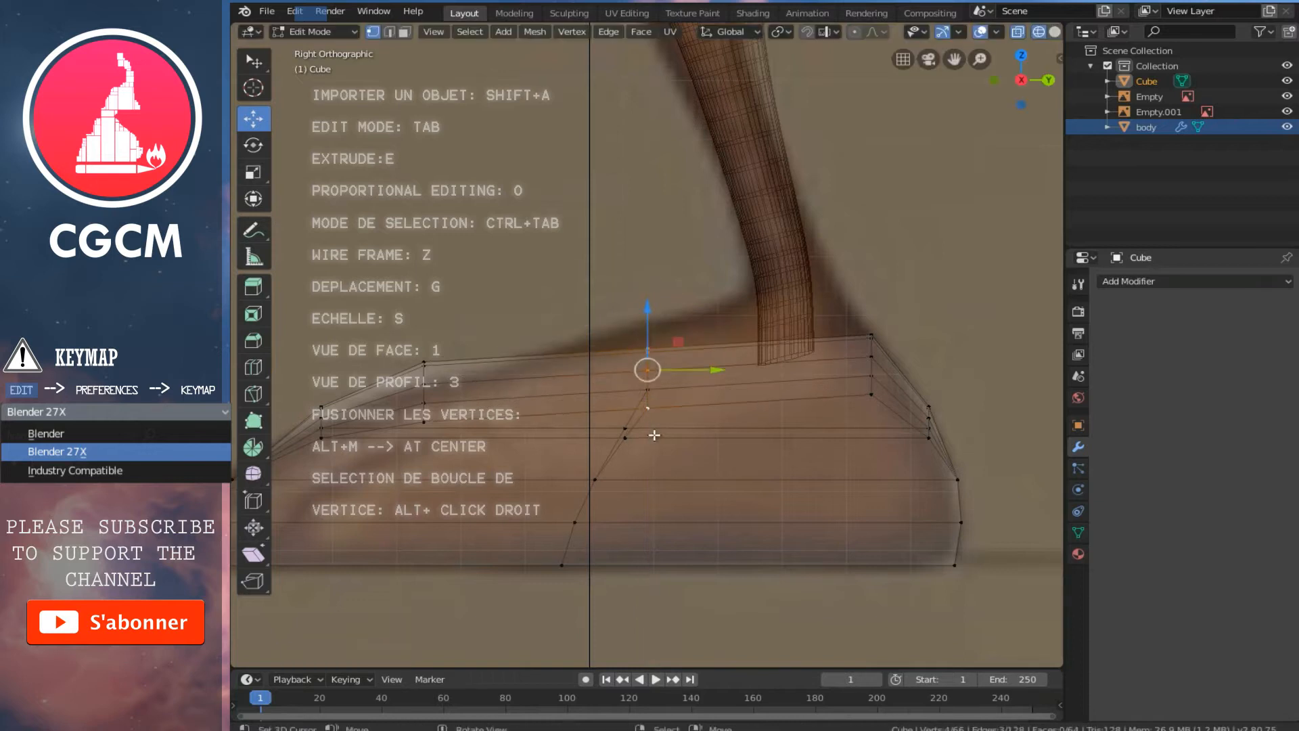
Select all the upper vertices of the midfoot loop and raise them along Z to the instep outline
{"action": "key", "text": "c"}
{"action": "left_click", "coordinate": [650, 398]}
{"action": "right_click", "coordinate": [647, 339]}
{"action": "left_click_drag", "start_coordinate": [647, 317], "coordinate": [646, 298]}
Add a vertical loop cut between the midfoot loop and the heel, and raise its upper vertices along Z to the ankle
{"action": "key", "text": "ctrl+r"}
{"action": "left_click", "coordinate": [777, 377]}
{"action": "right_click", "coordinate": [774, 381]}
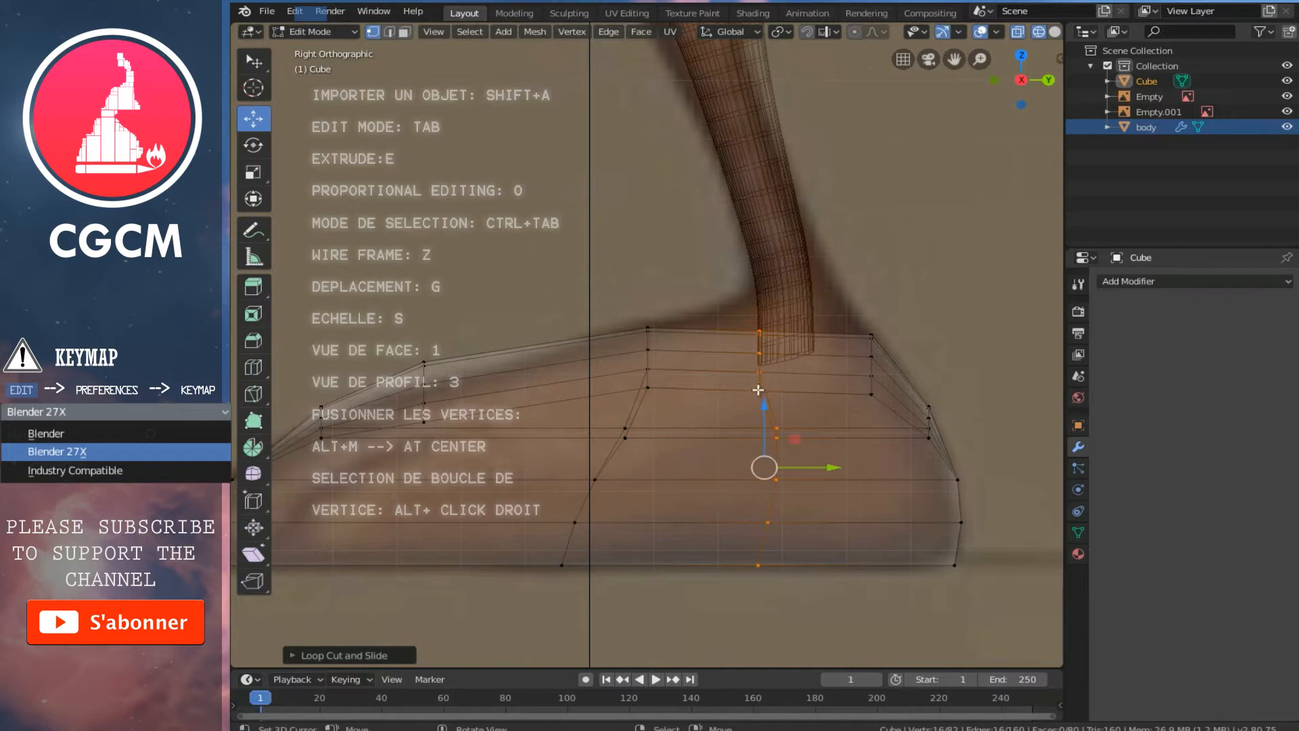
{"action": "right_click", "coordinate": [759, 390]}
{"action": "right_click", "coordinate": [759, 353], "text": "ctrl"}
{"action": "right_click", "coordinate": [759, 331], "text": "ctrl"}
{"action": "left_click_drag", "start_coordinate": [759, 294], "coordinate": [759, 273]}
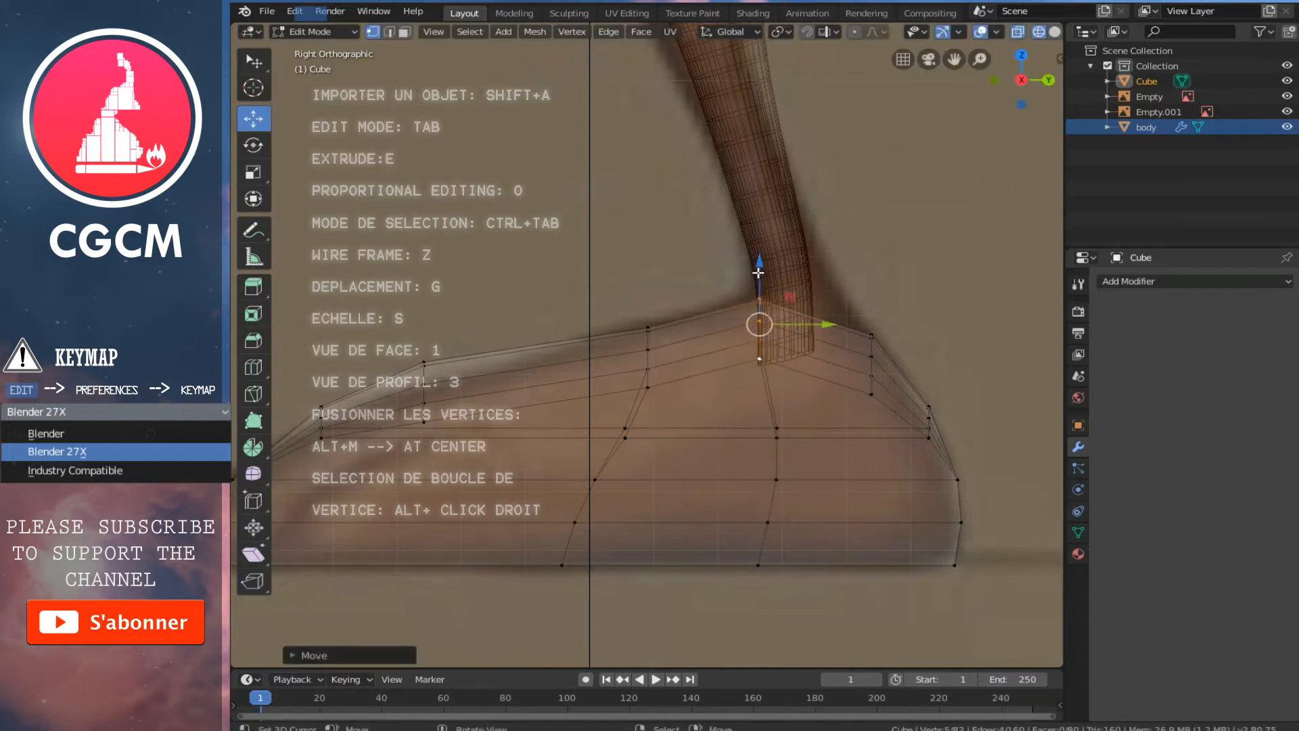
Add a Subdivision Surface modifier to the foot in Object Mode with solid shading, and isolate the foot in local view
{"action": "key", "text": "Tab"}
{"action": "key", "text": "z"}
{"action": "mouse_move", "coordinate": [763, 395]}
{"action": "middle_mouse_down"}
{"action": "mouse_move", "coordinate": [759, 375]}
{"action": "mouse_move", "coordinate": [591, 379]}
{"action": "mouse_move", "coordinate": [700, 353]}
{"action": "mouse_move", "coordinate": [713, 320]}
{"action": "mouse_move", "coordinate": [772, 304]}
{"action": "mouse_move", "coordinate": [802, 332]}
{"action": "mouse_move", "coordinate": [724, 410]}
{"action": "mouse_move", "coordinate": [599, 364]}
{"action": "mouse_move", "coordinate": [562, 381]}
{"action": "mouse_move", "coordinate": [704, 386]}
{"action": "mouse_move", "coordinate": [824, 344]}
{"action": "mouse_move", "coordinate": [790, 322]}
{"action": "mouse_move", "coordinate": [570, 441]}
{"action": "mouse_move", "coordinate": [519, 387]}
{"action": "mouse_move", "coordinate": [707, 336]}
{"action": "mouse_move", "coordinate": [849, 352]}
{"action": "mouse_move", "coordinate": [703, 357]}
{"action": "mouse_move", "coordinate": [733, 396]}
{"action": "middle_mouse_up"}
{"action": "scroll", "coordinate": [759, 368], "scroll_direction": "down", "scroll_amount": 5}
{"action": "left_click", "coordinate": [1188, 283]}
{"action": "left_click", "coordinate": [1001, 537]}
{"action": "key", "text": "KP_Divide"}
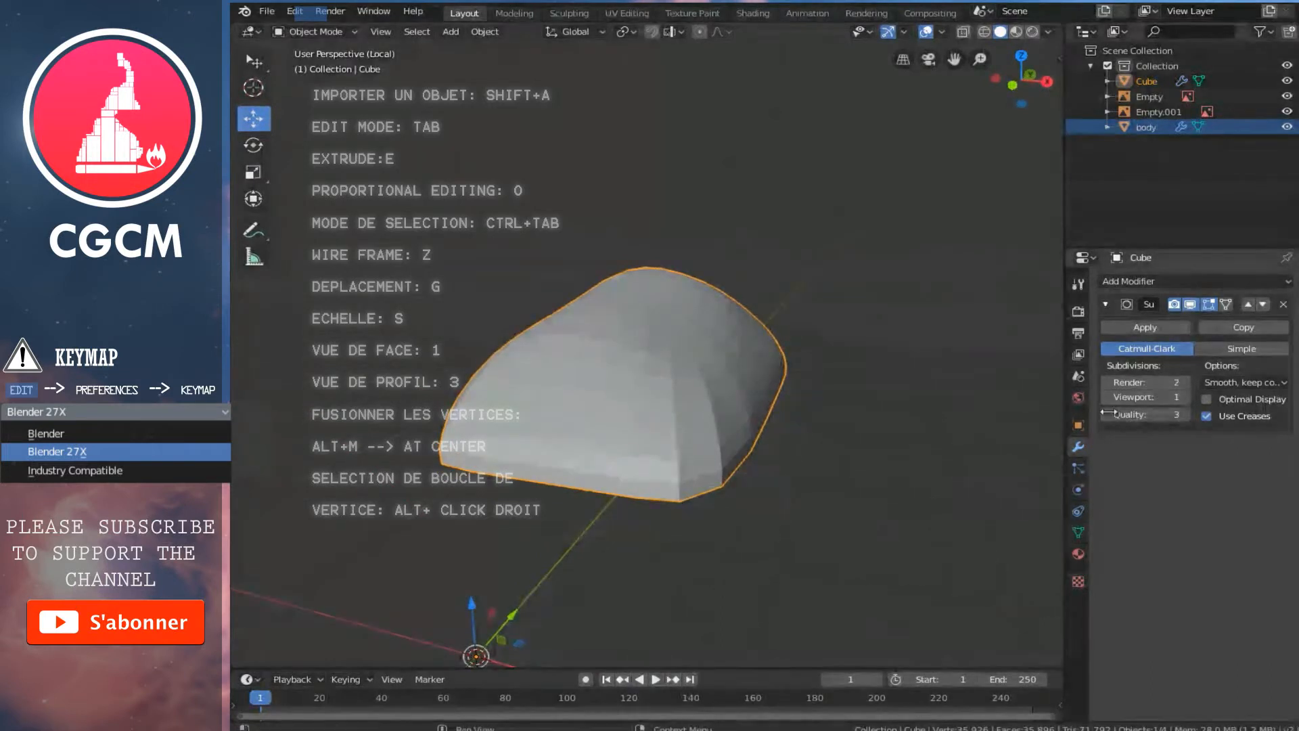
Set the modifier's viewport subdivisions to 2 and shade the foot smooth
{"action": "left_click", "coordinate": [1186, 397]}
{"action": "key", "text": "w"}
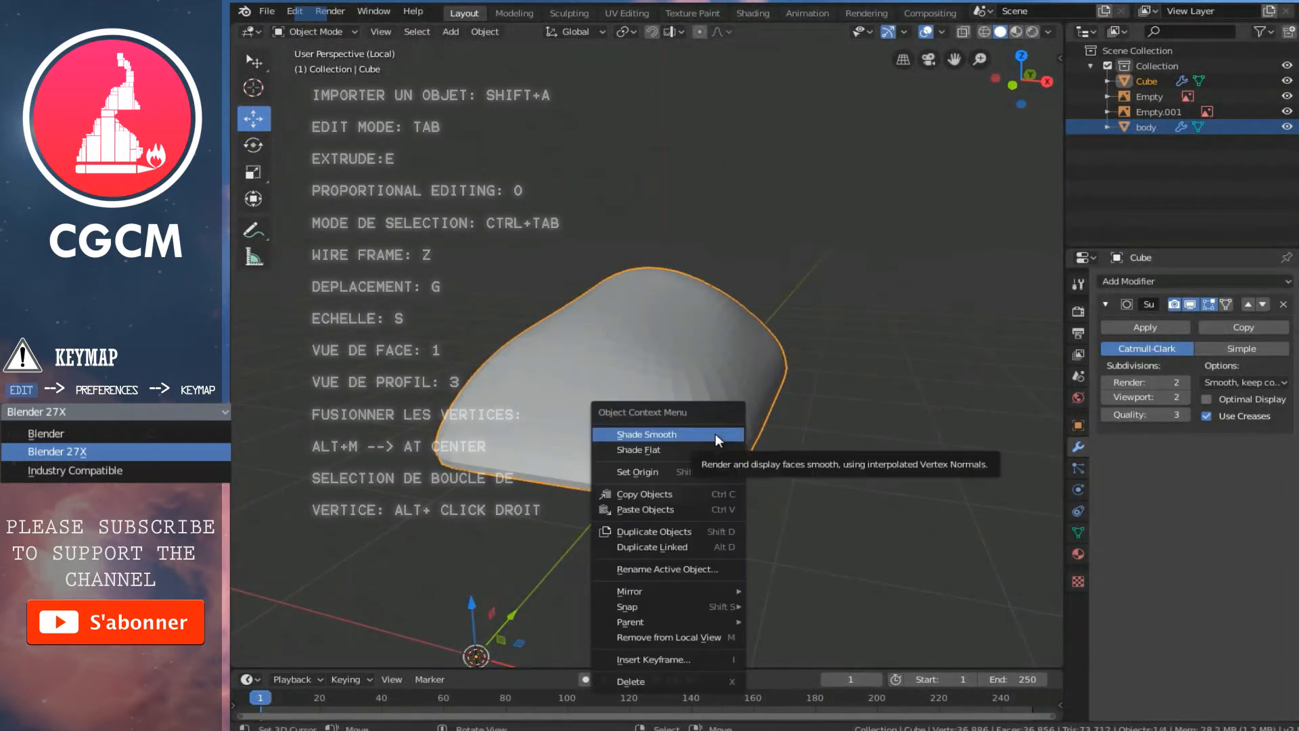
{"action": "left_click", "coordinate": [704, 434]}
{"action": "middle_click_drag", "start_coordinate": [779, 396], "coordinate": [801, 412]}
In top wireframe view, pull the outer toe corner vertices back along Y with proportional editing to slant the front of the foot
{"action": "key", "text": "Tab"}
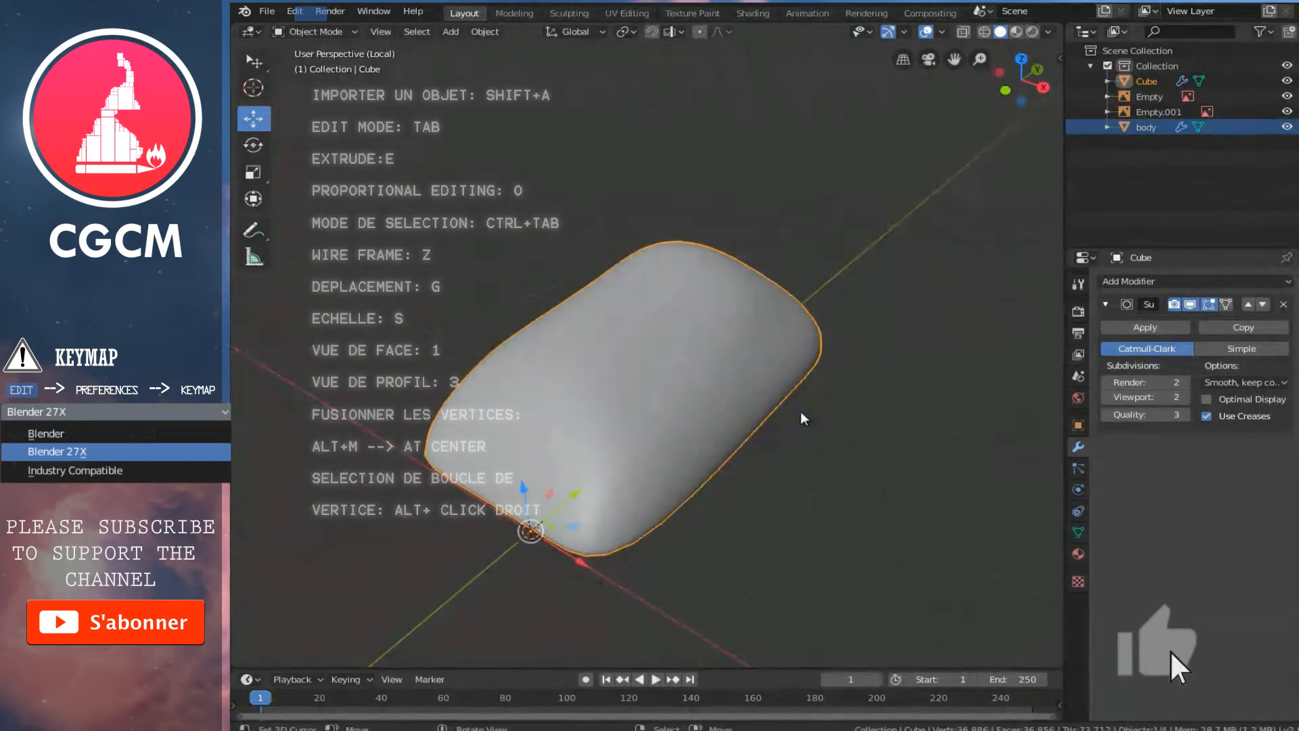
{"action": "key", "text": "KP_7"}
{"action": "key", "text": "Tab"}
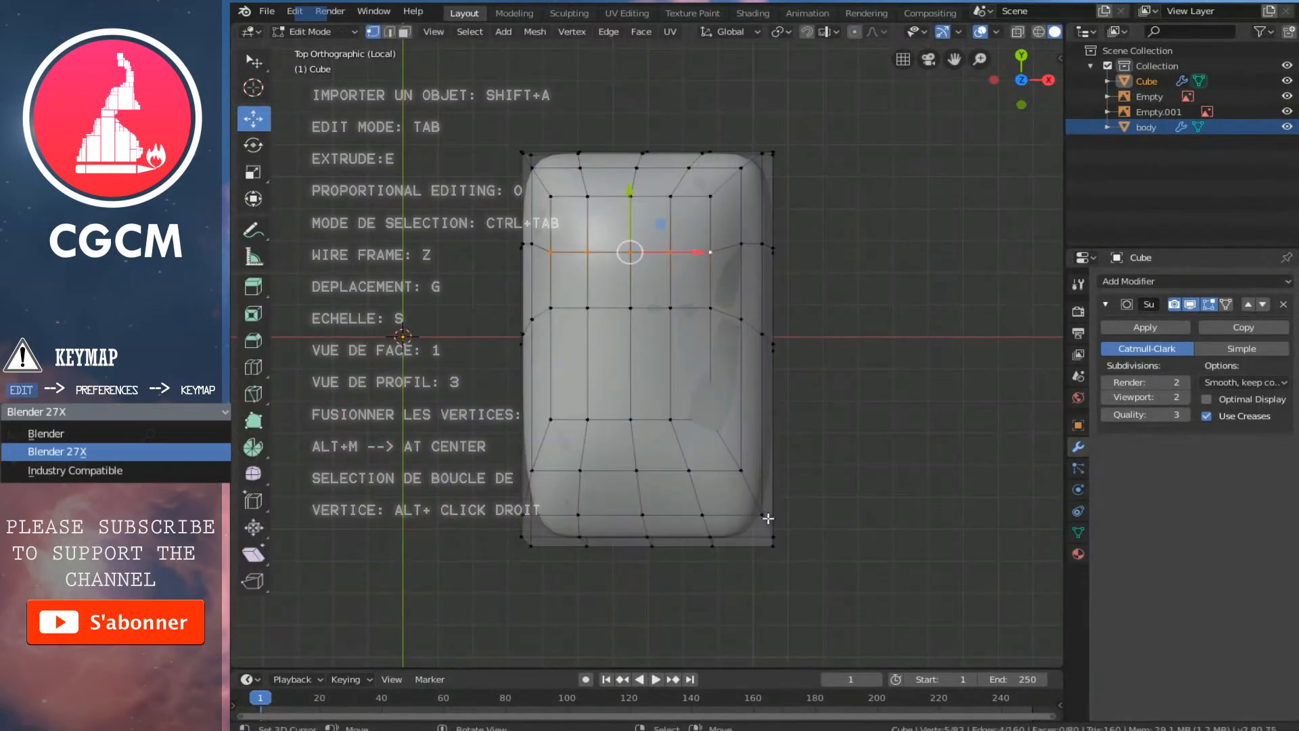
{"action": "key", "text": "z"}
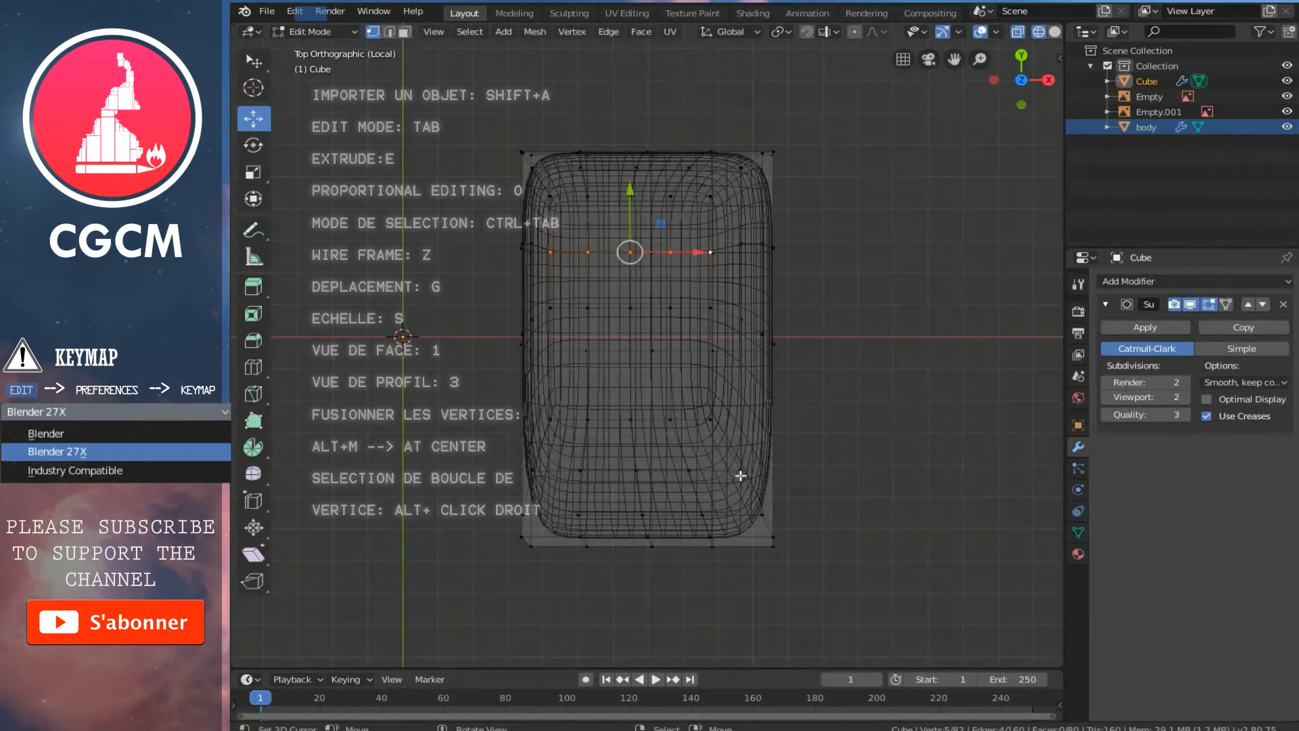
{"action": "key", "text": "c"}
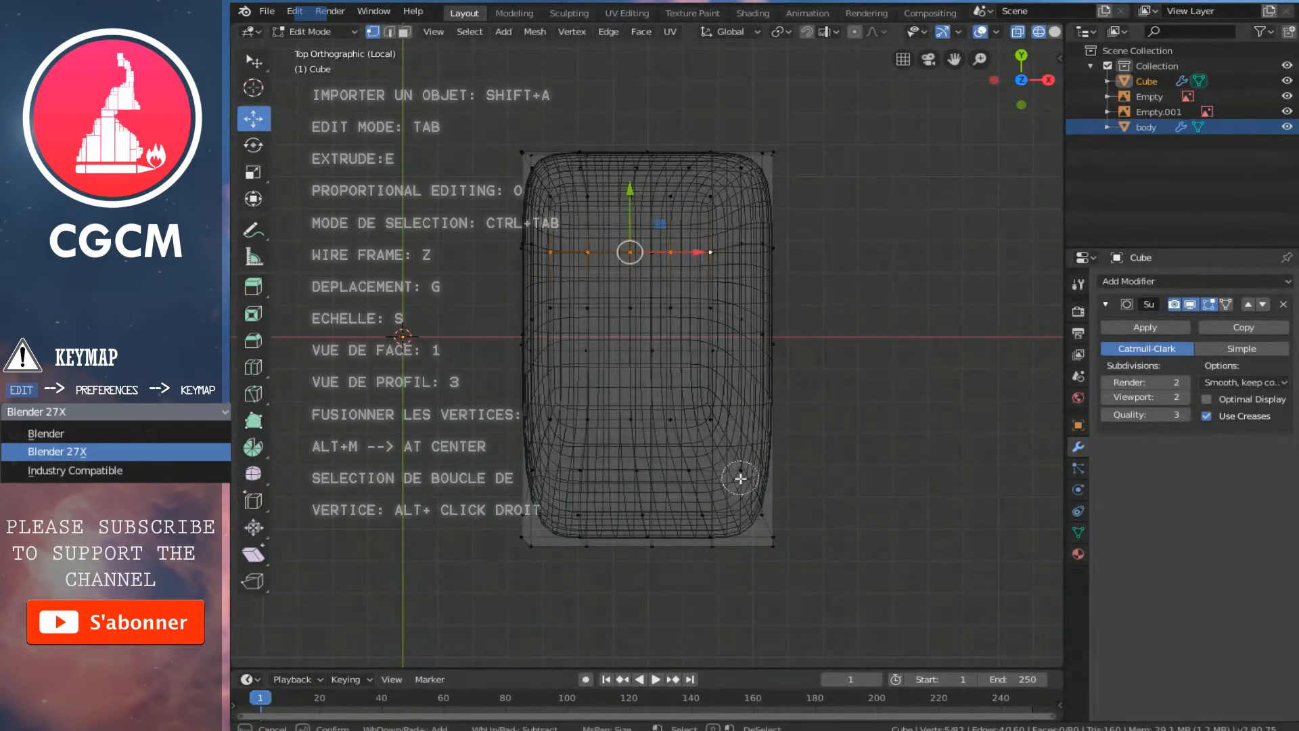
{"action": "left_click_drag", "start_coordinate": [759, 510], "coordinate": [788, 574]}
{"action": "right_click", "coordinate": [777, 537]}
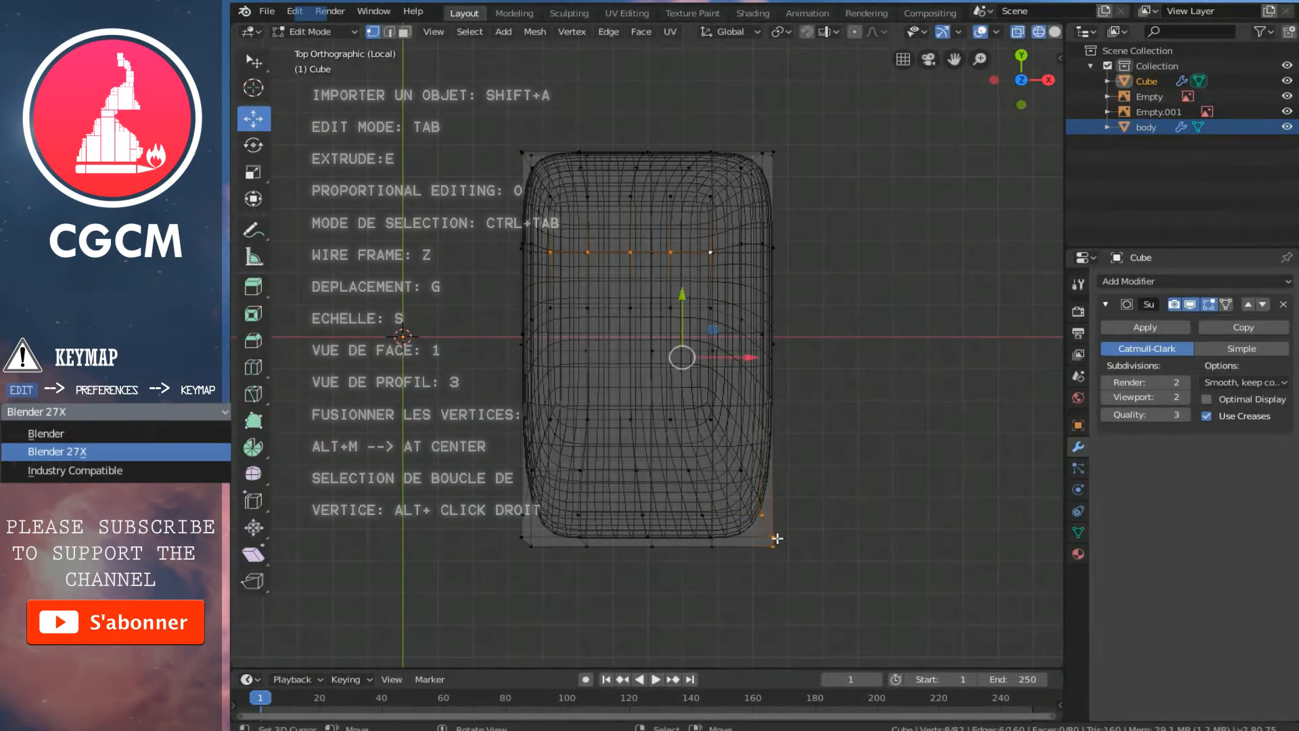
{"action": "right_click", "coordinate": [771, 535]}
{"action": "key", "text": "c"}
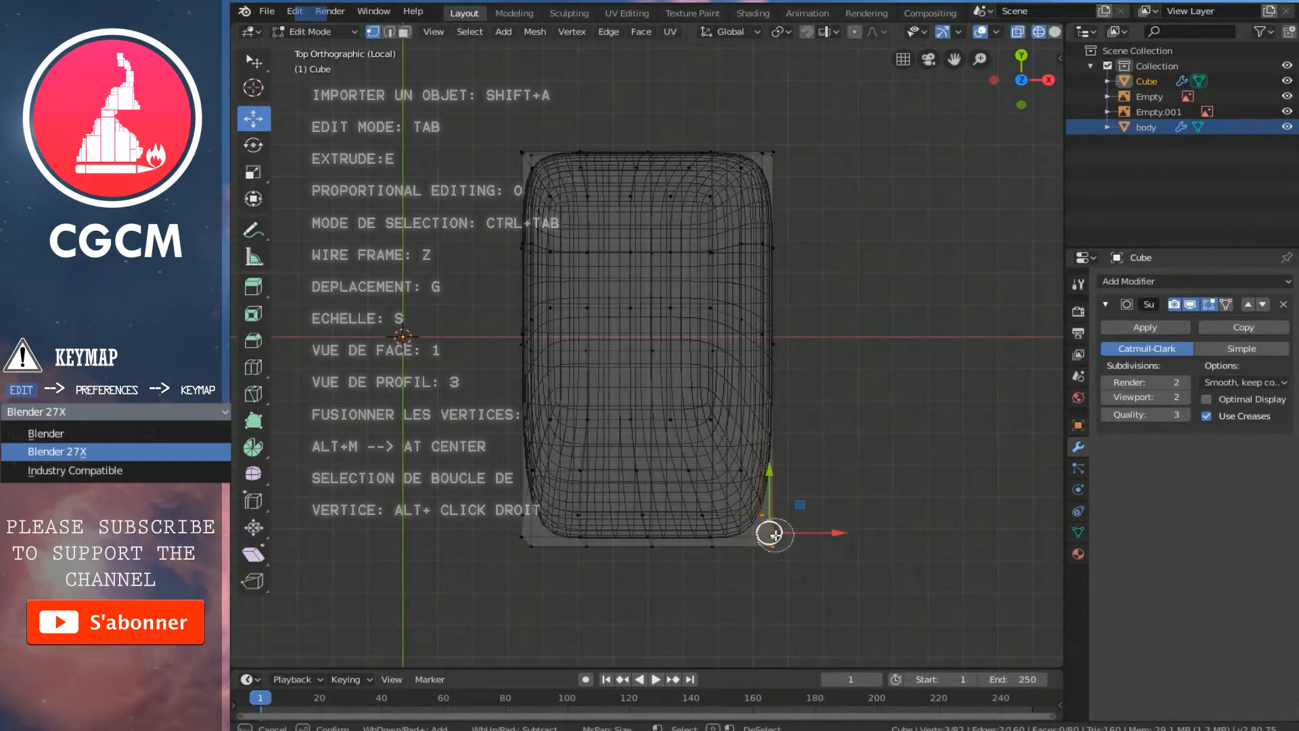
{"action": "right_click", "coordinate": [775, 536]}
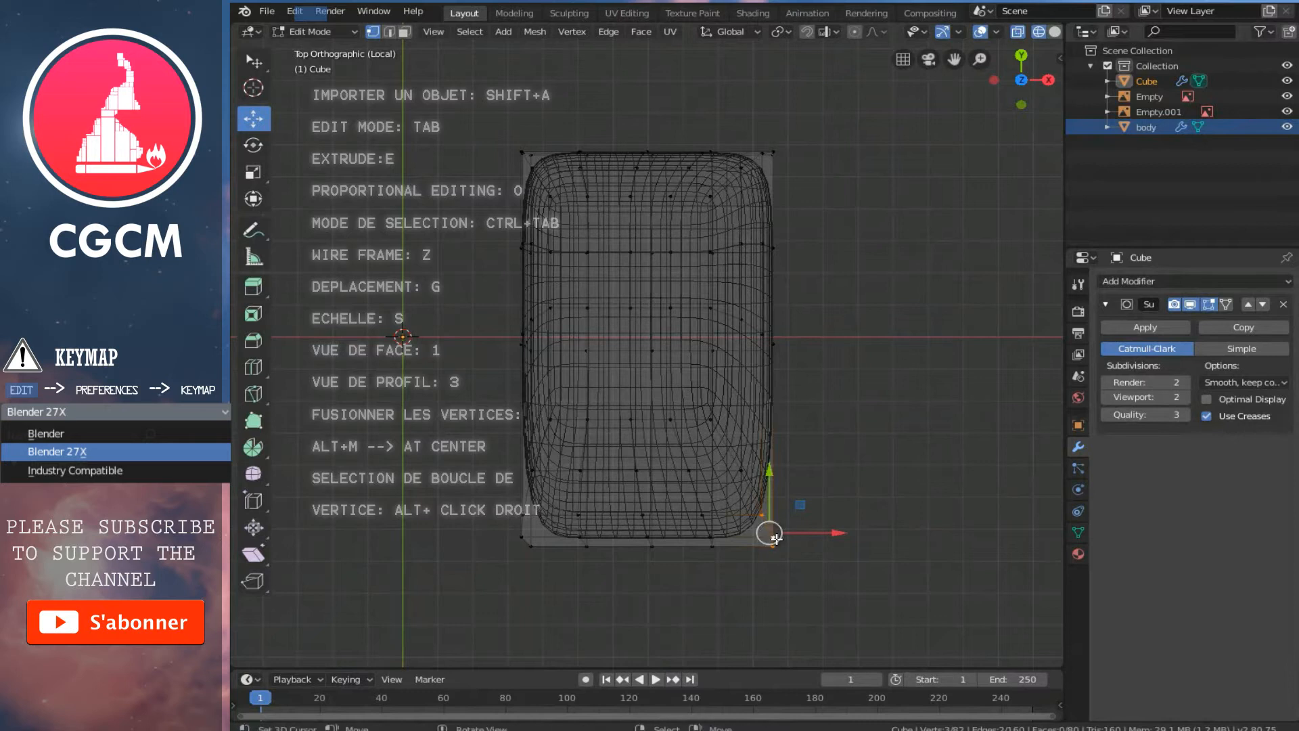
{"action": "key", "text": "o"}
{"action": "left_click_drag", "start_coordinate": [771, 479], "coordinate": [762, 412]}
{"action": "scroll", "coordinate": [764, 414], "scroll_direction": "down", "scroll_amount": 6}
{"action": "left_click_drag", "start_coordinate": [721, 458], "coordinate": [721, 458]}
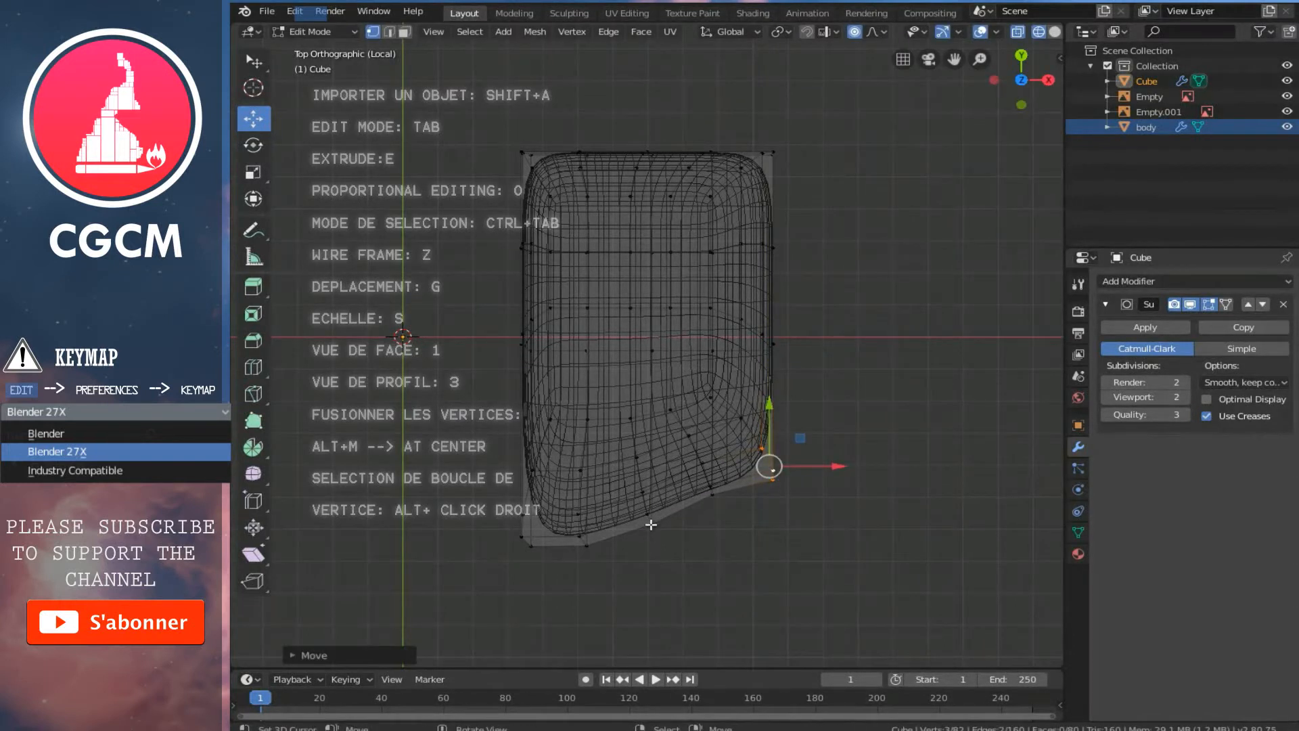
Move the vertices at the middle of the toe edge about 0.02 m forward along Y with proportional editing
{"action": "right_click", "coordinate": [651, 525]}
{"action": "key", "text": "x"}
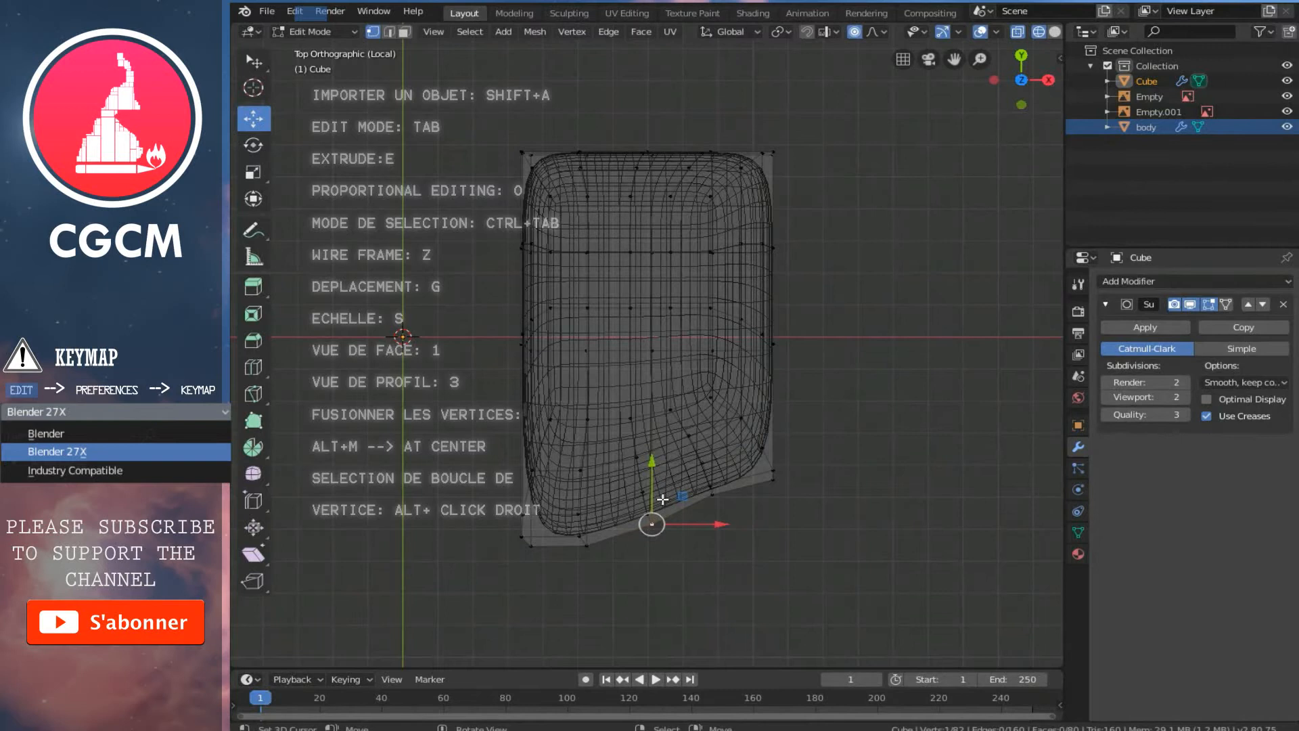
{"action": "key", "text": "ctrl+s"}
{"action": "key", "text": "c"}
{"action": "left_click_drag", "start_coordinate": [646, 503], "coordinate": [650, 527]}
{"action": "key", "text": "Escape"}
{"action": "key", "text": "g"}
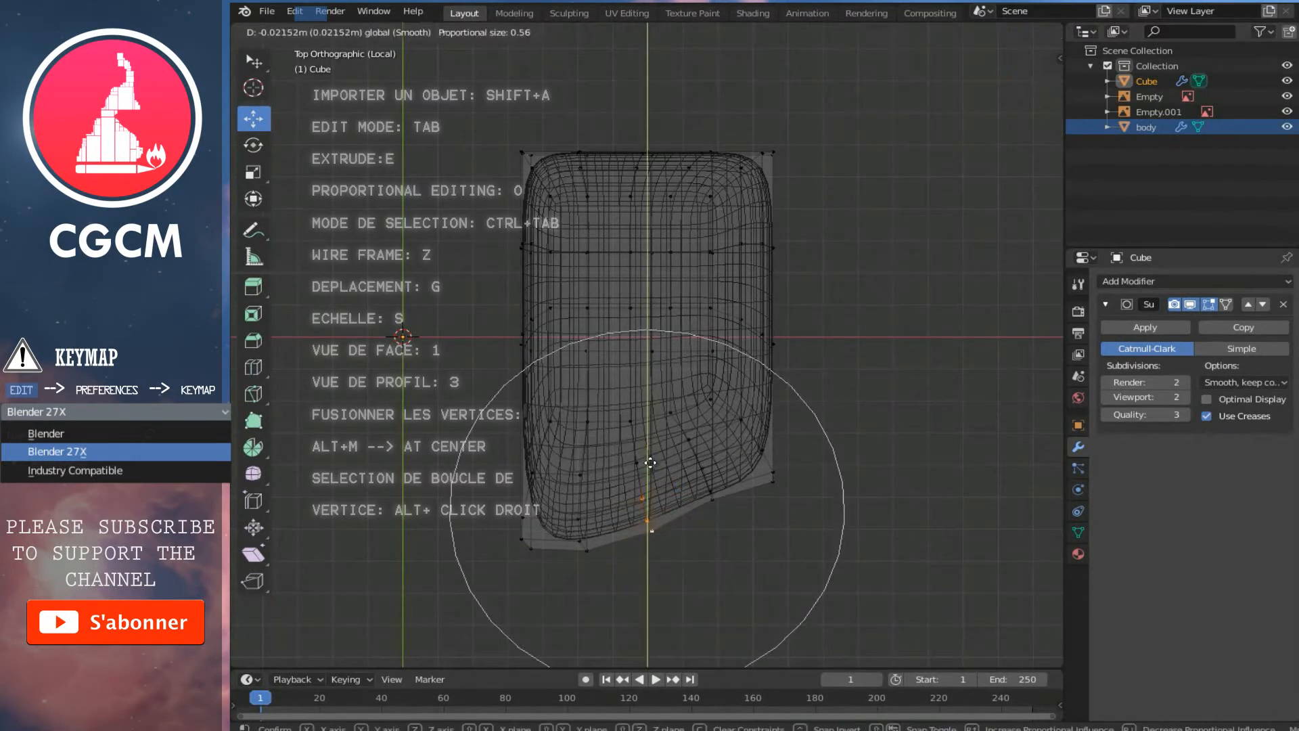
{"action": "left_click", "coordinate": [650, 467]}
Move the toe-edge vertices next to the outer corner slightly forward along Y to round the front, and check the smoothed shape
{"action": "key", "text": "c"}
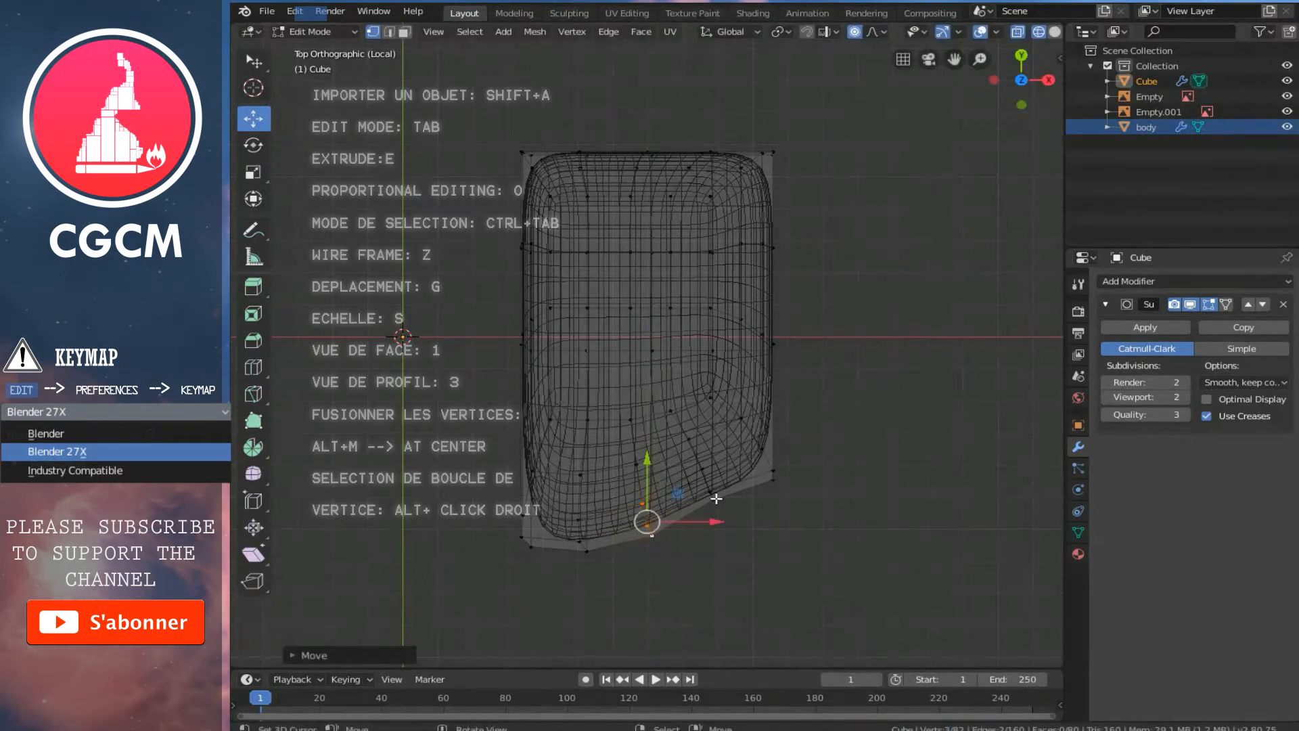
{"action": "left_click_drag", "start_coordinate": [713, 491], "coordinate": [715, 528]}
{"action": "key", "text": "Escape"}
{"action": "left_click_drag", "start_coordinate": [711, 440], "coordinate": [709, 458]}
{"action": "scroll", "coordinate": [708, 455], "scroll_direction": "up", "scroll_amount": 4}
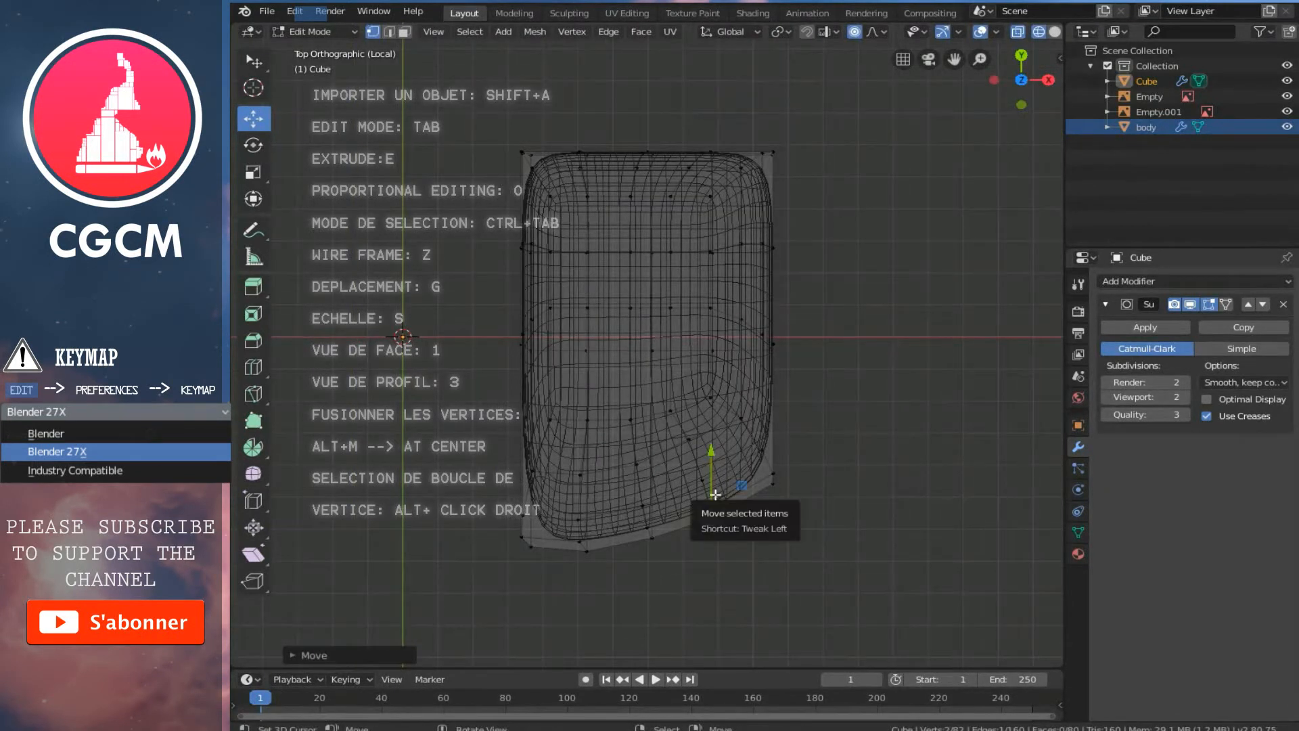
{"action": "key", "text": "z"}
{"action": "key", "text": "Tab"}
{"action": "mouse_move", "coordinate": [690, 502]}
{"action": "middle_mouse_down"}
{"action": "mouse_move", "coordinate": [675, 362]}
{"action": "mouse_move", "coordinate": [728, 305]}
{"action": "mouse_move", "coordinate": [822, 284]}
{"action": "mouse_move", "coordinate": [704, 334]}
{"action": "mouse_move", "coordinate": [648, 383]}
{"action": "mouse_move", "coordinate": [652, 417]}
{"action": "middle_mouse_up"}
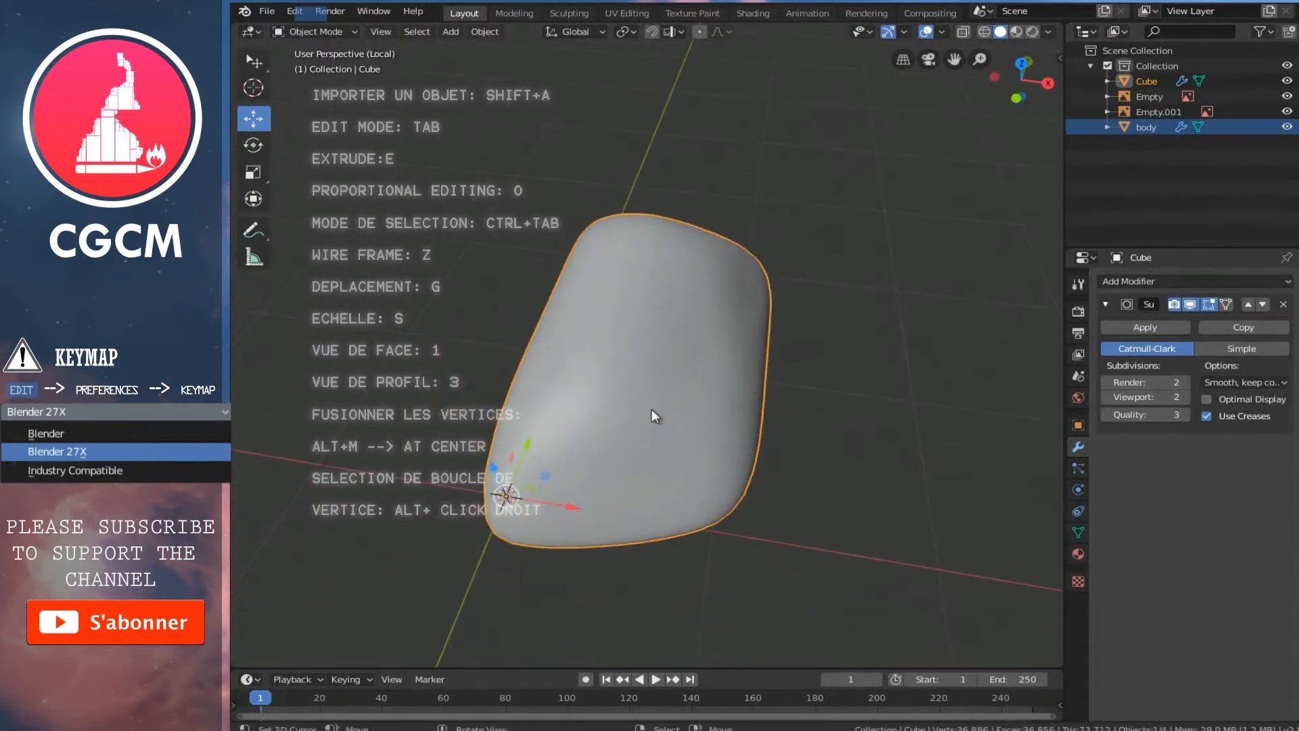
In top wireframe view, push the midfoot vertices on the inner side inward along X with proportional editing to form the arch
{"action": "key", "text": "KP_7"}
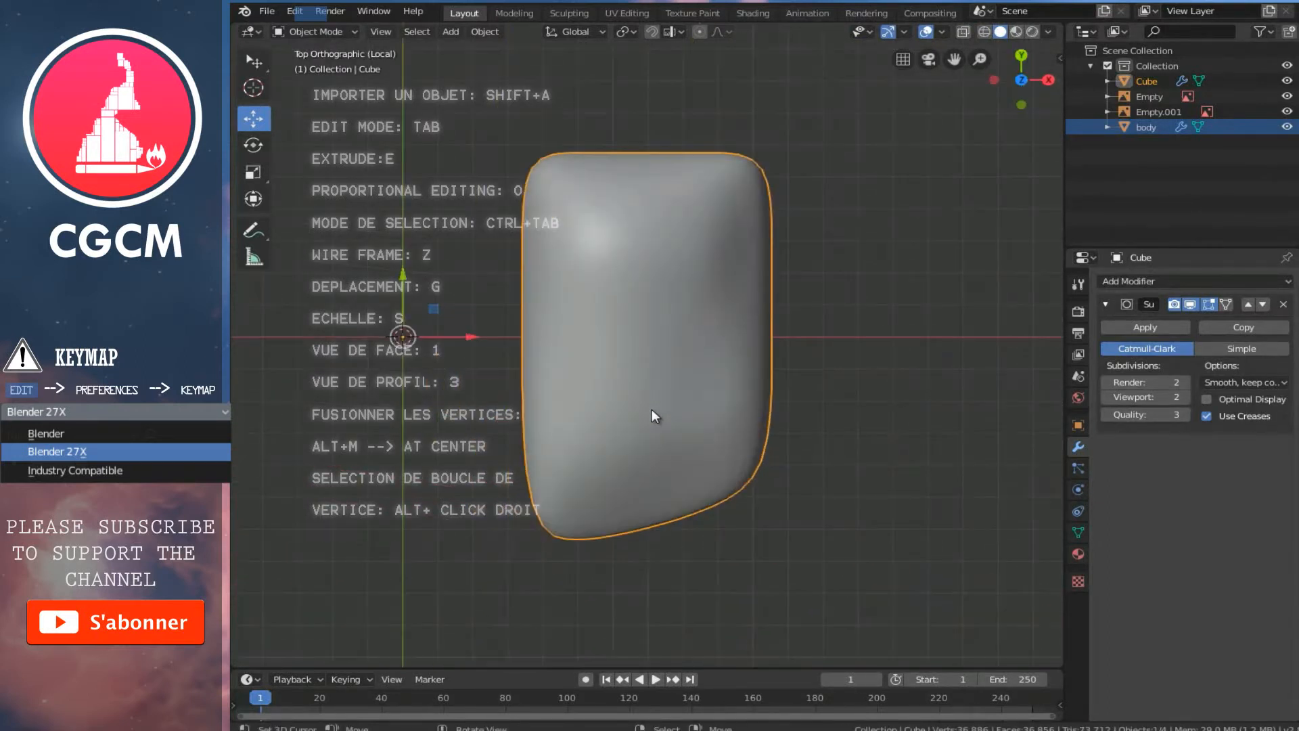
{"action": "key", "text": "Tab"}
{"action": "mouse_move", "coordinate": [592, 336]}
{"action": "middle_mouse_down", "text": "shift"}
{"action": "mouse_move", "coordinate": [591, 374]}
{"action": "mouse_move", "coordinate": [600, 360]}
{"action": "mouse_move", "coordinate": [580, 395]}
{"action": "middle_mouse_up", "text": "shift"}
{"action": "key", "text": "z"}
{"action": "right_click", "coordinate": [596, 372]}
{"action": "key", "text": "c"}
{"action": "mouse_move", "coordinate": [545, 400]}
{"action": "left_mouse_down"}
{"action": "mouse_move", "coordinate": [582, 379]}
{"action": "mouse_move", "coordinate": [673, 384]}
{"action": "left_mouse_up"}
{"action": "right_click", "coordinate": [562, 411]}
{"action": "scroll", "coordinate": [666, 383], "scroll_direction": "down", "scroll_amount": 2}
{"action": "key", "text": "z"}
{"action": "key", "text": "Tab"}
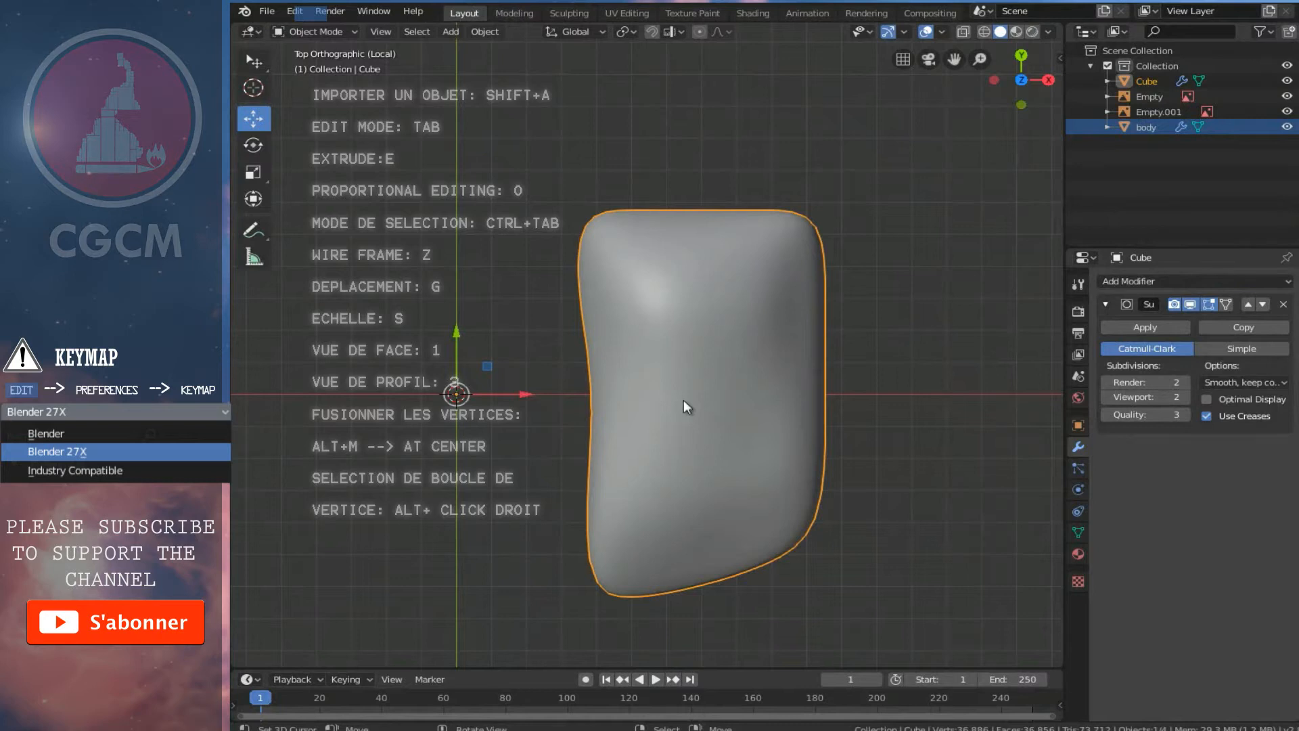
Raise two upper vertices behind the toe edge along Z with proportional editing, the first by about 0.02 m, and check the smoothed shape
{"action": "scroll", "coordinate": [683, 399], "scroll_direction": "down", "scroll_amount": 1}
{"action": "middle_click_drag", "start_coordinate": [739, 465], "coordinate": [680, 391]}
{"action": "key", "text": "Tab"}
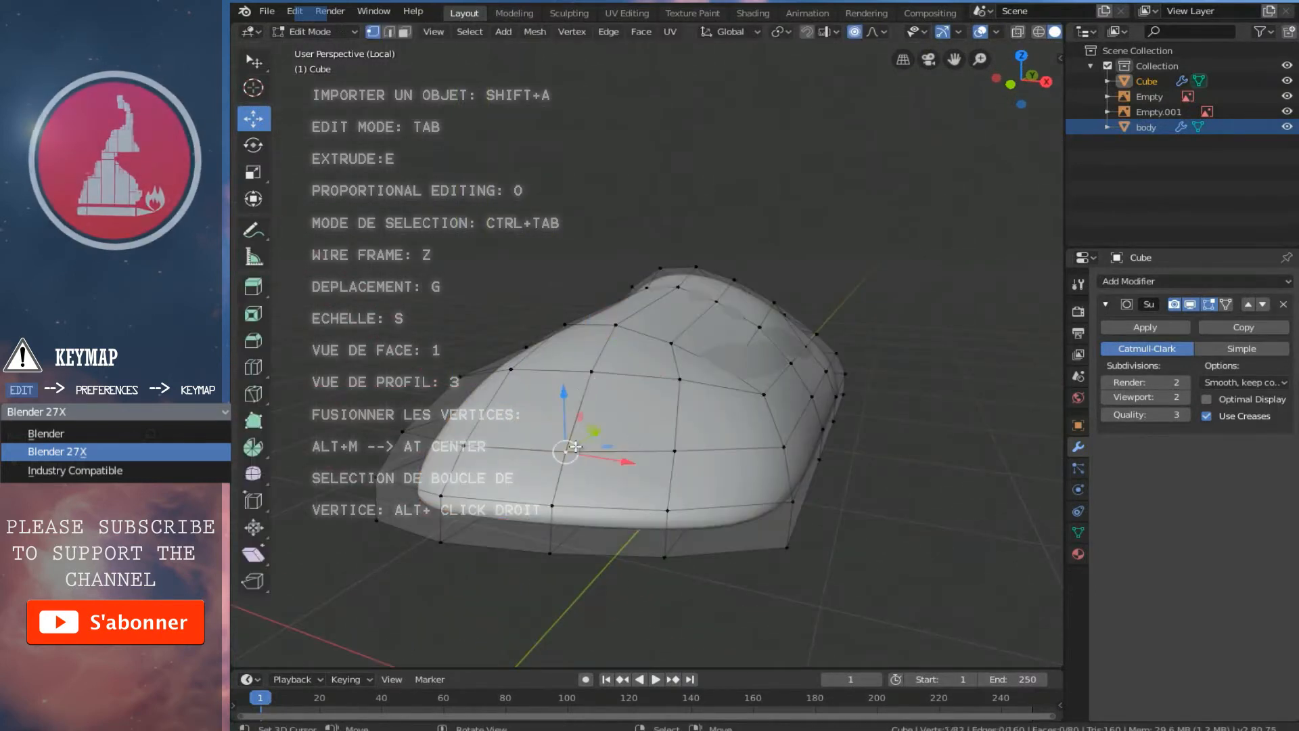
{"action": "key", "text": "g"}
{"action": "scroll", "coordinate": [563, 385], "scroll_direction": "up", "scroll_amount": 3}
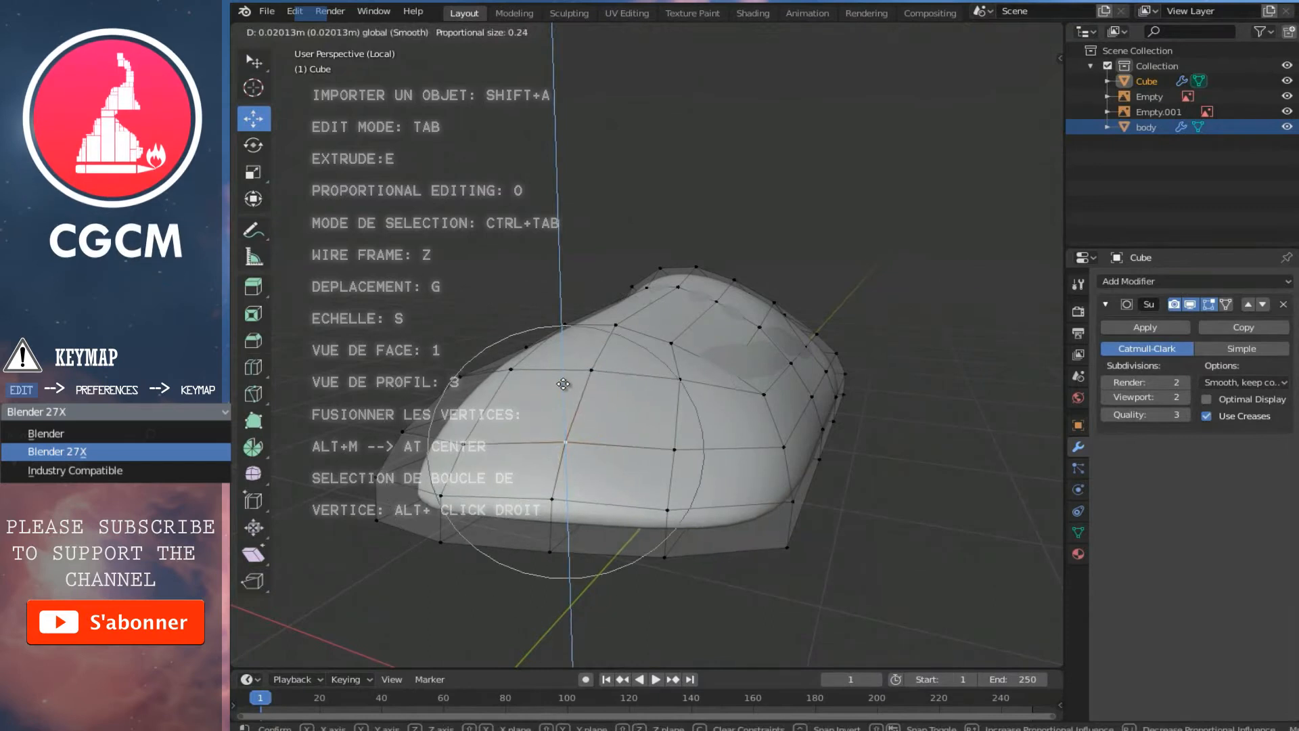
{"action": "left_click_drag", "start_coordinate": [562, 382], "coordinate": [562, 380]}
{"action": "right_click", "coordinate": [685, 441]}
{"action": "left_click_drag", "start_coordinate": [677, 400], "coordinate": [676, 392]}
{"action": "key", "text": "Tab"}
{"action": "middle_click_drag", "start_coordinate": [688, 386], "coordinate": [691, 356]}
{"action": "key", "text": "Tab"}
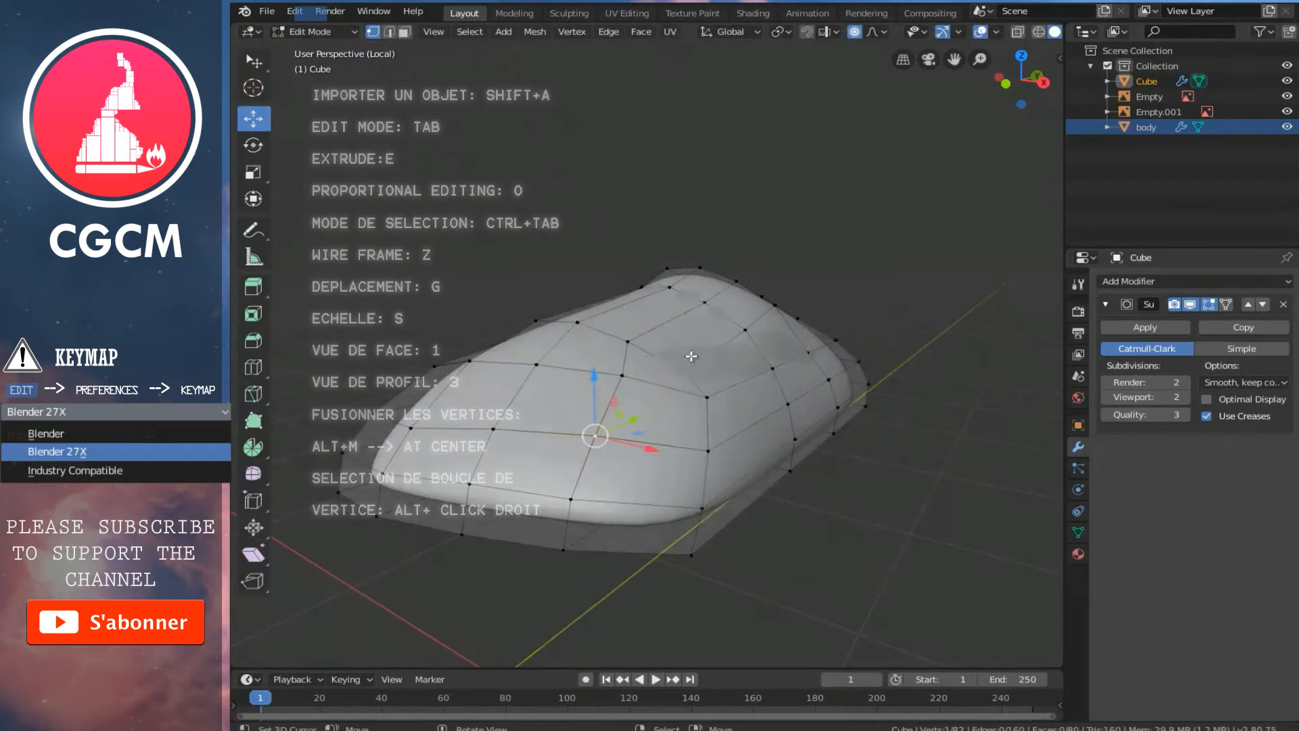
Raise vertices on top of the instep slightly along Z with proportional editing, checking the smoothed foot between moves
{"action": "left_click_drag", "start_coordinate": [695, 322], "coordinate": [690, 311]}
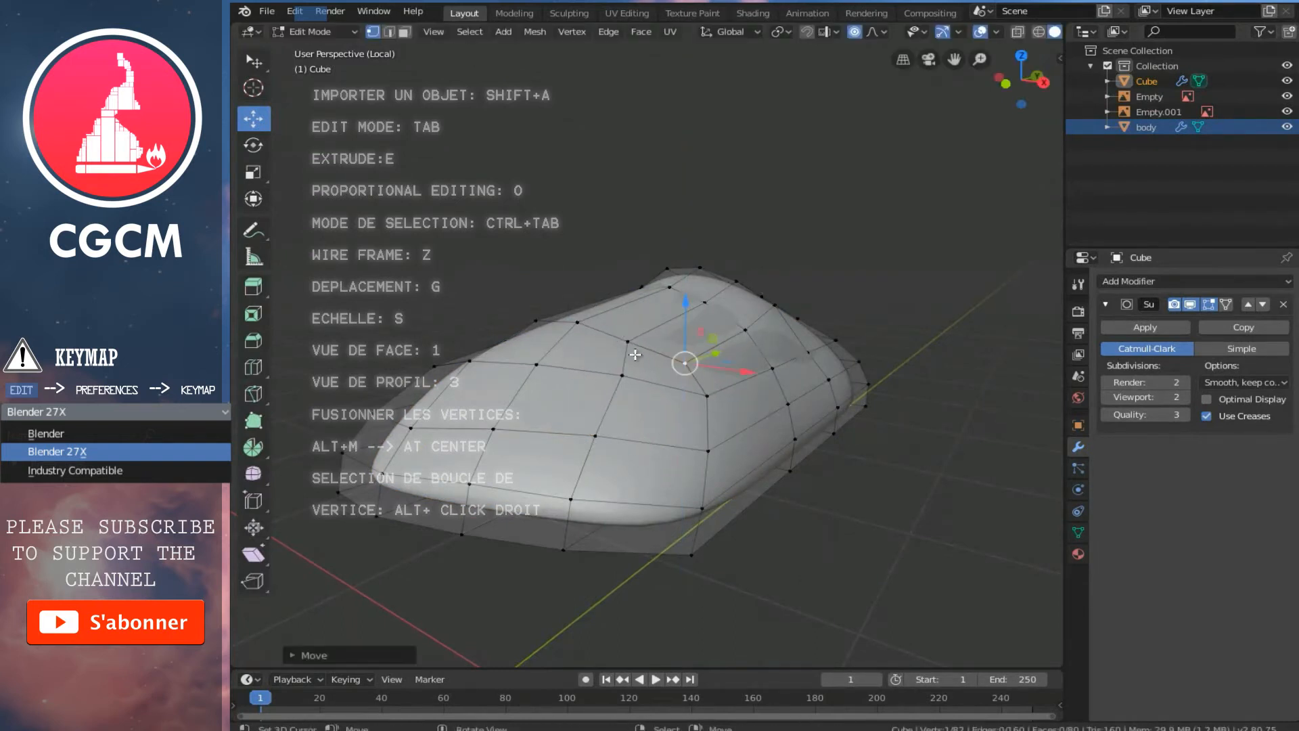
{"action": "key", "text": "Tab"}
{"action": "middle_click_drag", "start_coordinate": [695, 358], "coordinate": [785, 353]}
{"action": "key", "text": "Tab"}
{"action": "left_click_drag", "start_coordinate": [719, 272], "coordinate": [719, 261]}
Reposition the vertices across the top of the instep near the ankle with proportional editing to even out the surface
{"action": "middle_click_drag", "start_coordinate": [603, 301], "coordinate": [655, 306]}
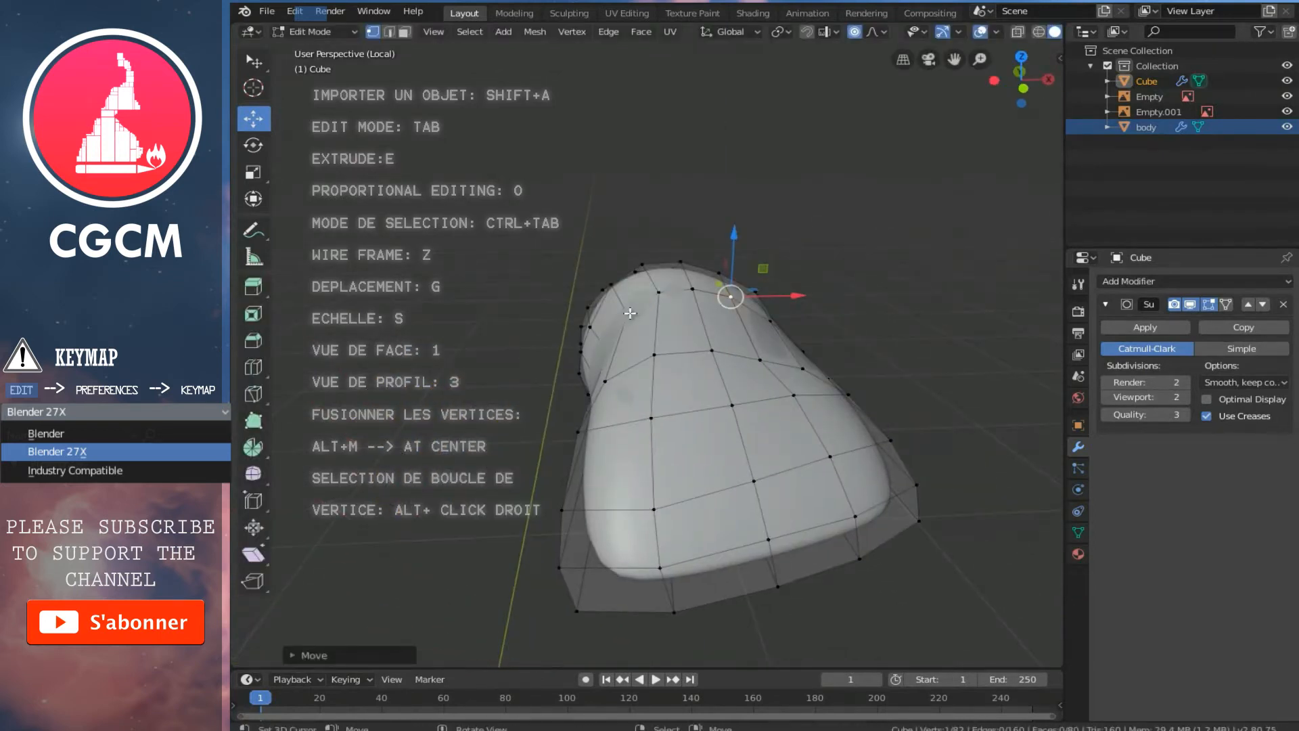
{"action": "right_click", "coordinate": [659, 296]}
{"action": "left_click_drag", "start_coordinate": [662, 236], "coordinate": [691, 255]}
{"action": "right_click", "coordinate": [695, 287]}
{"action": "middle_click_drag", "start_coordinate": [780, 310], "coordinate": [573, 342]}
{"action": "middle_click_drag", "start_coordinate": [693, 341], "coordinate": [689, 329]}
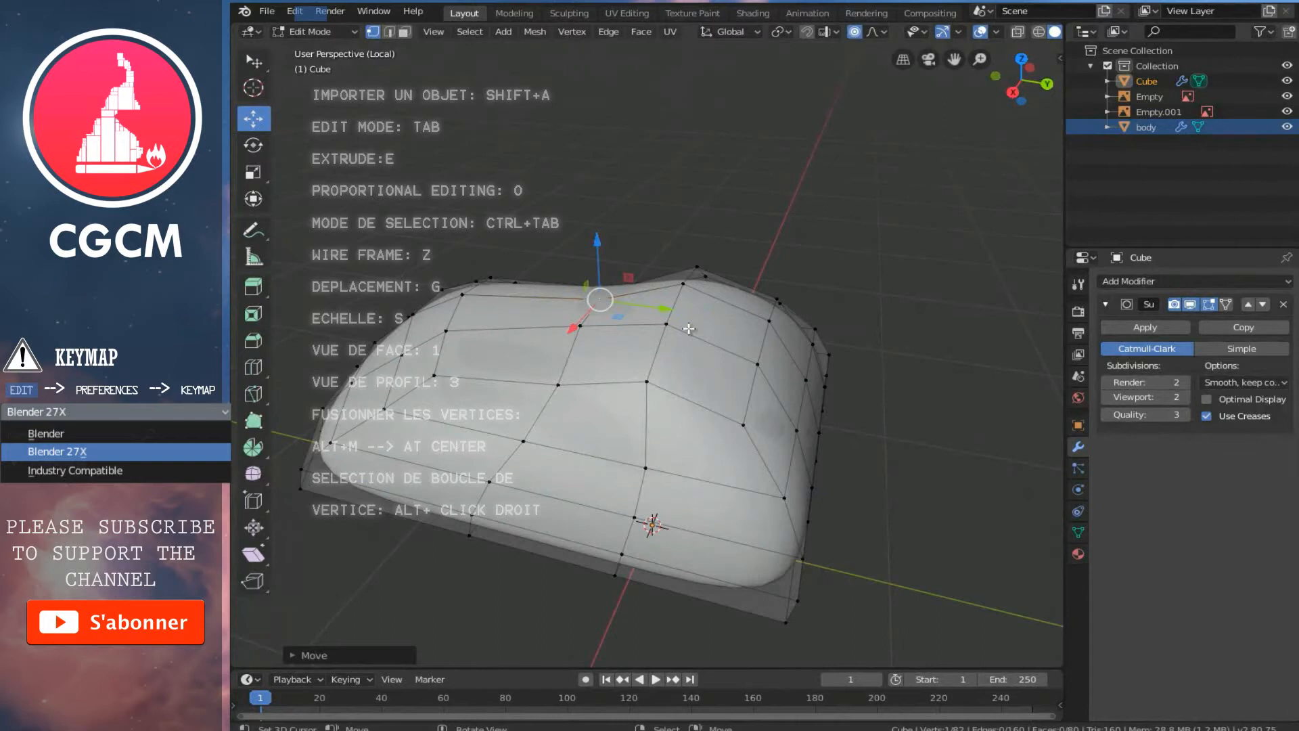
In right side view, adjust the upper side vertices of the midfoot and forefoot with proportional editing to smooth their edge line
{"action": "key", "text": "KP_3"}
{"action": "right_click", "coordinate": [622, 377]}
{"action": "left_click_drag", "start_coordinate": [677, 371], "coordinate": [669, 371]}
{"action": "key", "text": "g"}
{"action": "left_click", "coordinate": [599, 322]}
{"action": "right_click", "coordinate": [469, 394]}
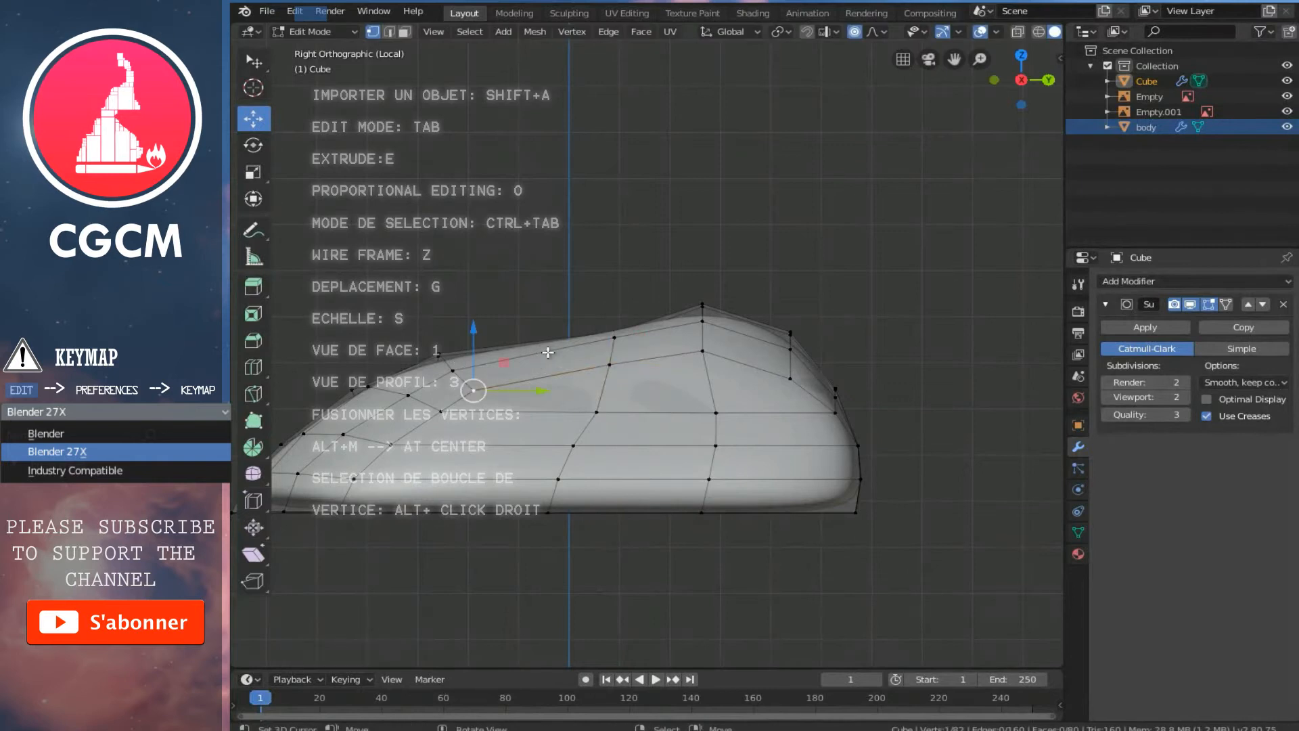
{"action": "key", "text": "g"}
{"action": "left_click", "coordinate": [484, 340]}
{"action": "scroll", "coordinate": [595, 406], "scroll_direction": "down", "scroll_amount": 2, "text": "ctrl"}
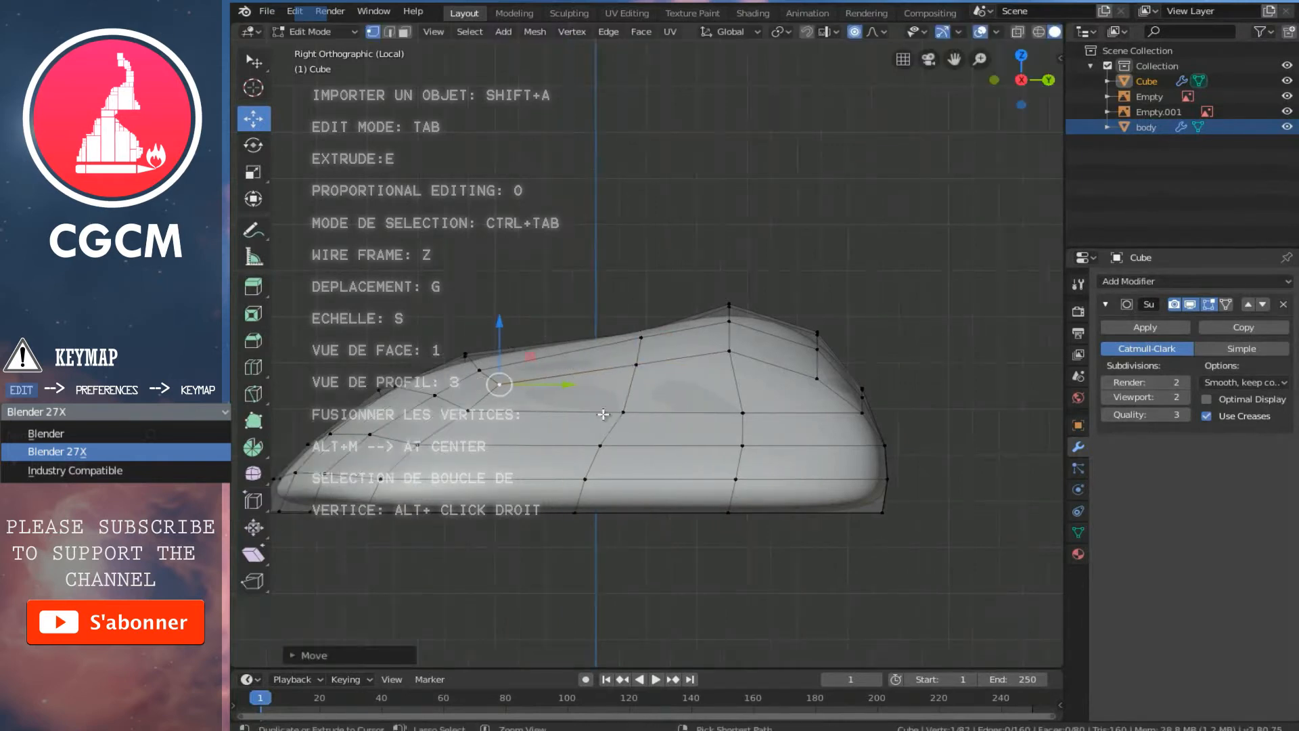
Raise the side vertices at the midfoot and below the ankle along Z with proportional editing, the ankle one by about 0.03 m
{"action": "right_click", "coordinate": [638, 410]}
{"action": "left_click_drag", "start_coordinate": [645, 361], "coordinate": [643, 354]}
{"action": "left_click", "coordinate": [643, 353]}
{"action": "right_click", "coordinate": [770, 412]}
{"action": "key", "text": "g"}
{"action": "scroll", "coordinate": [769, 355], "scroll_direction": "down", "scroll_amount": 2}
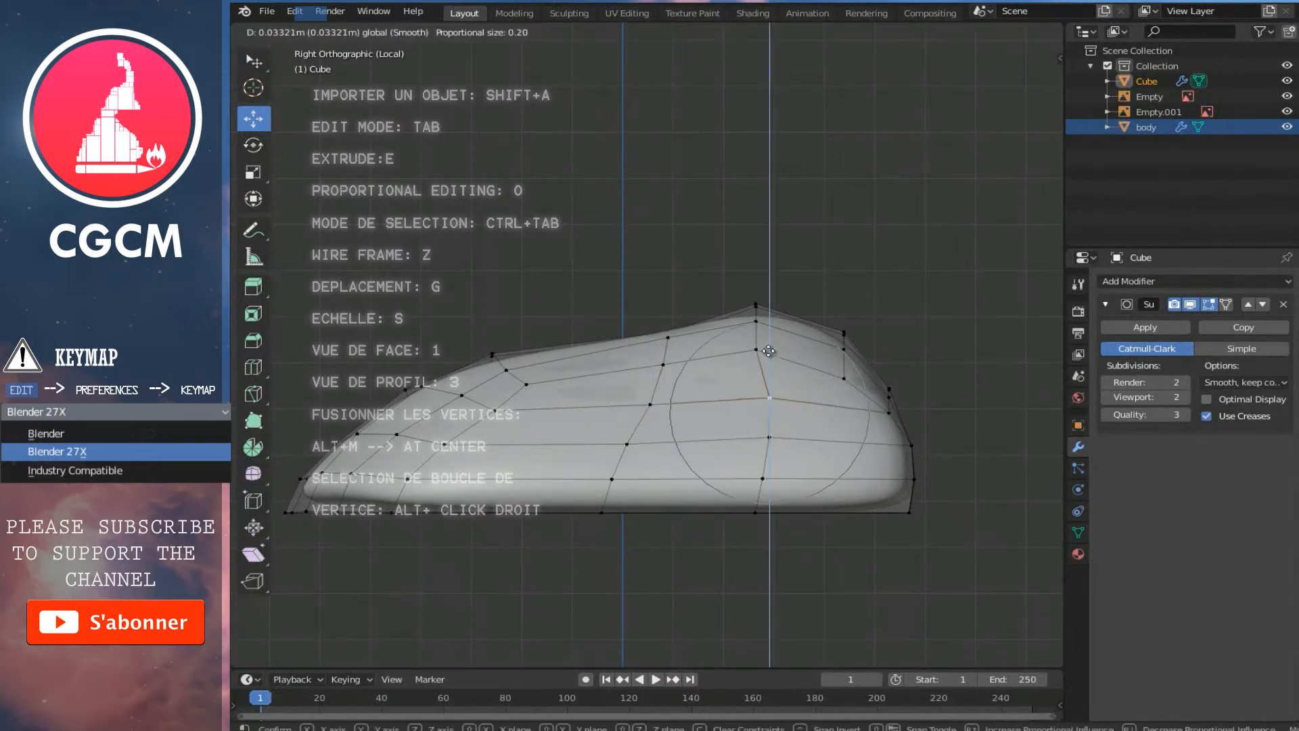
{"action": "left_click", "coordinate": [766, 353]}
Move the vertex just below the ankle peak slightly back along Y and down along Z, and check the smoothed profile
{"action": "right_click", "coordinate": [755, 350]}
{"action": "key", "text": "g"}
{"action": "key", "text": "y"}
{"action": "scroll", "coordinate": [799, 350], "scroll_direction": "down", "scroll_amount": 1}
{"action": "left_click", "coordinate": [808, 349]}
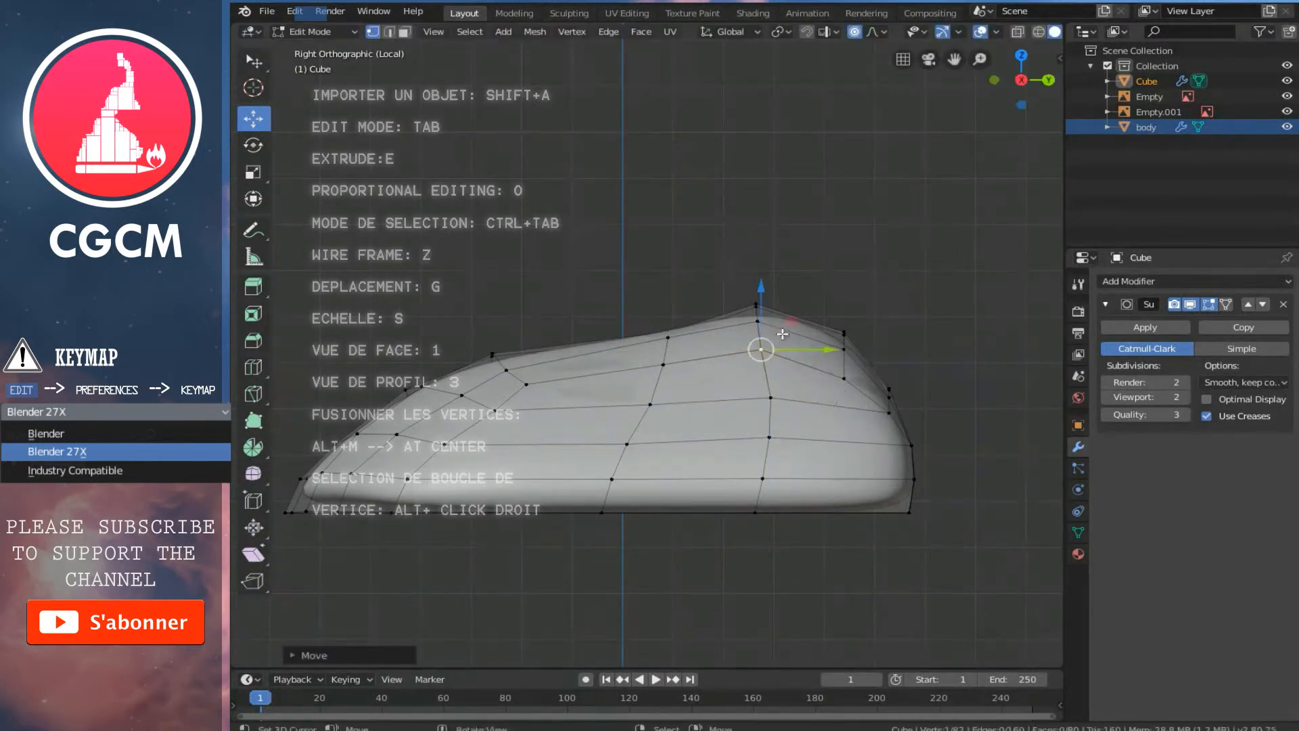
{"action": "left_click_drag", "start_coordinate": [752, 305], "coordinate": [754, 311]}
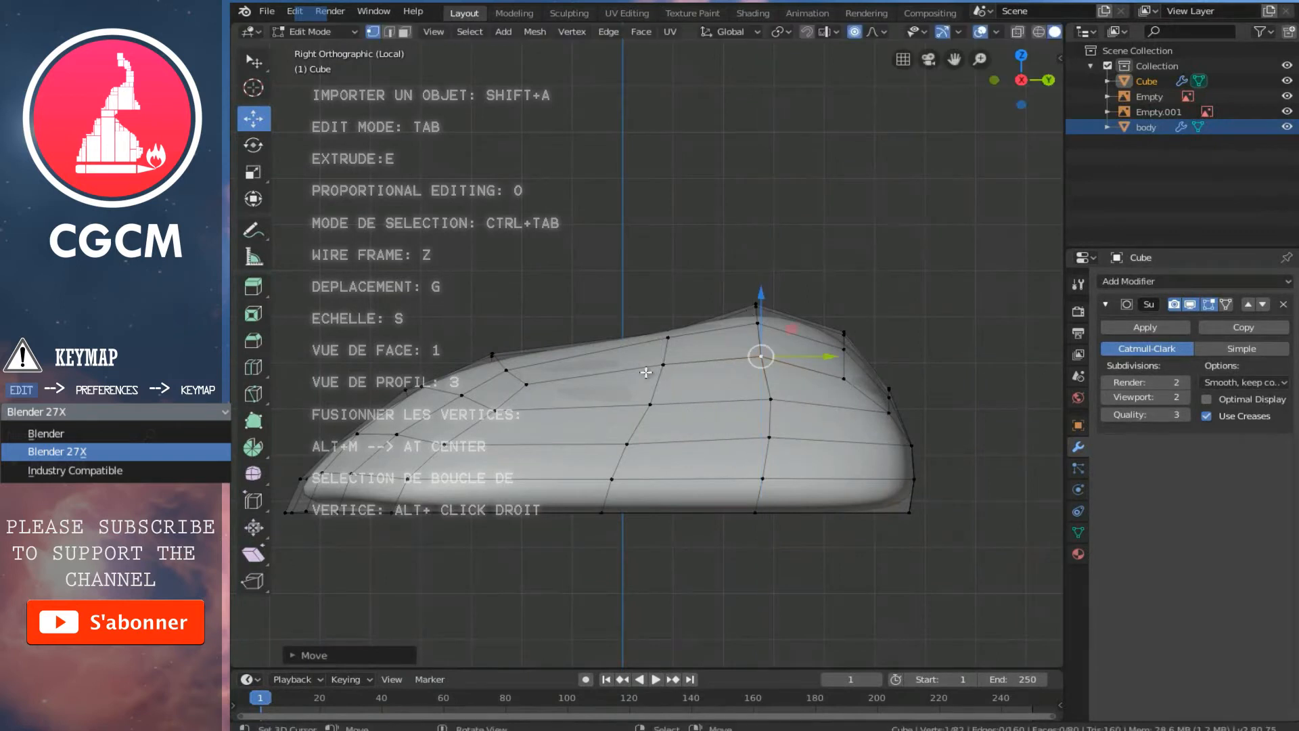
{"action": "key", "text": "Tab"}
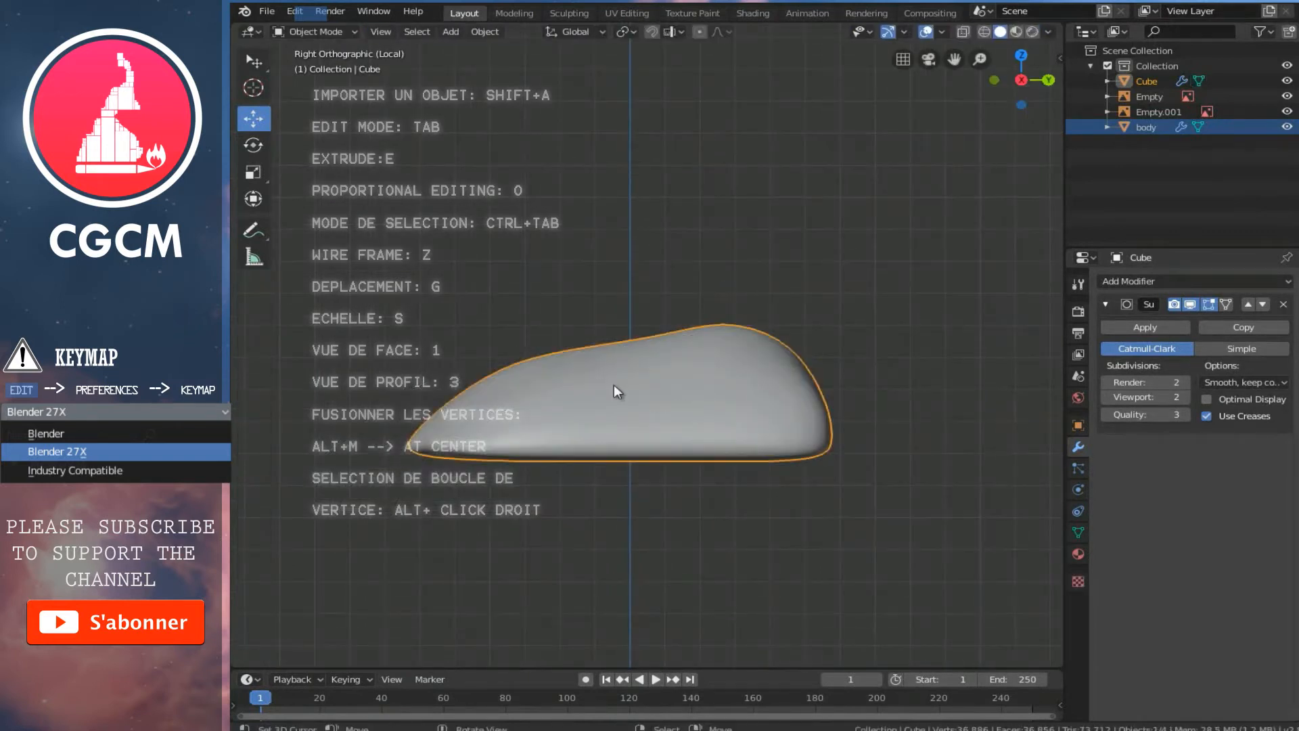
{"action": "key", "text": "Tab"}
Slide the lowest edge loop above the sole upward by a factor of about 0.34 and add a loop cut just above the sole
{"action": "scroll", "coordinate": [658, 461], "scroll_direction": "up", "scroll_amount": 1}
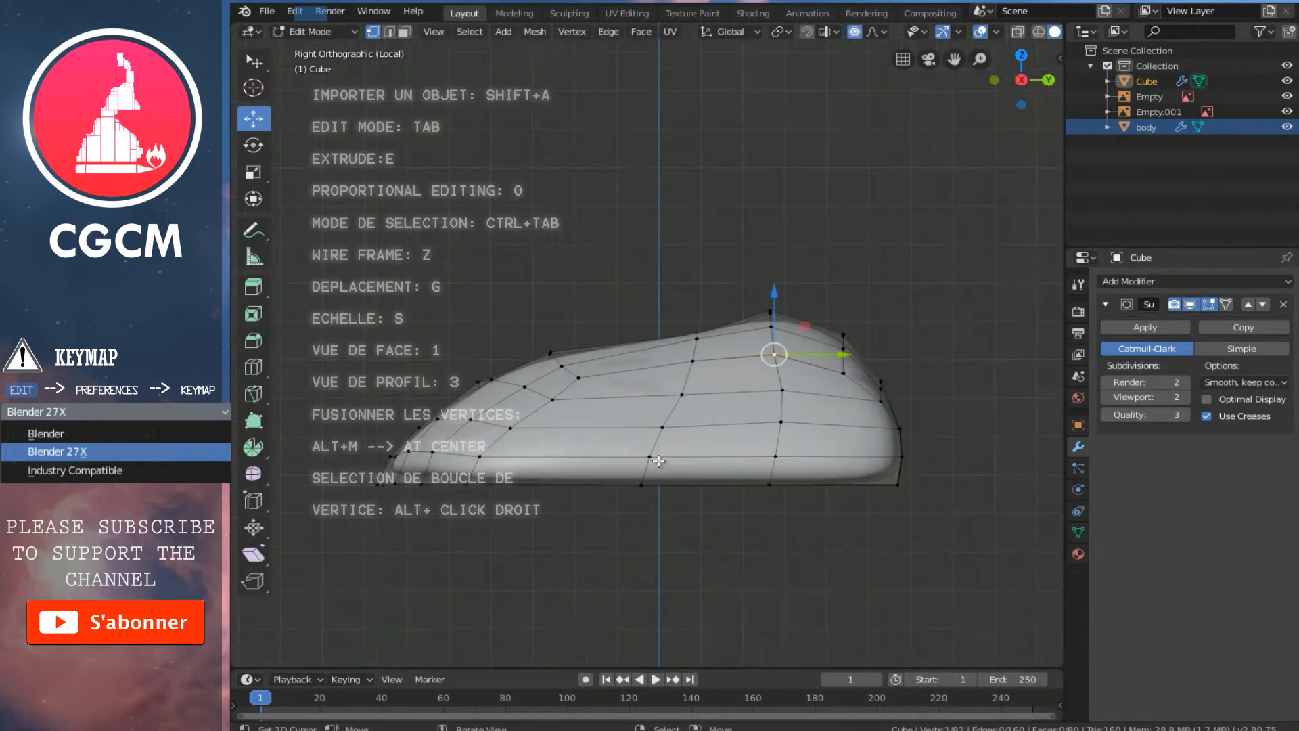
{"action": "key", "text": "ctrl+e"}
{"action": "left_click", "coordinate": [713, 506]}
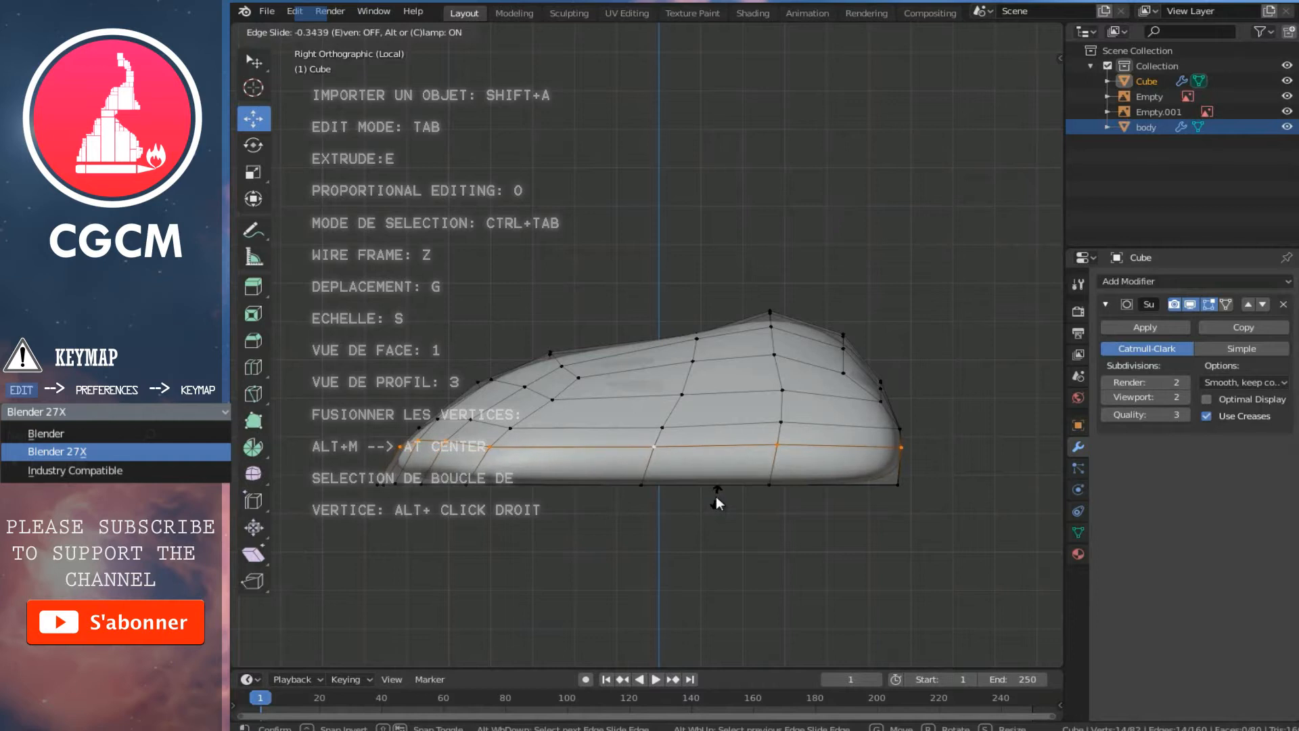
{"action": "left_click", "coordinate": [718, 502]}
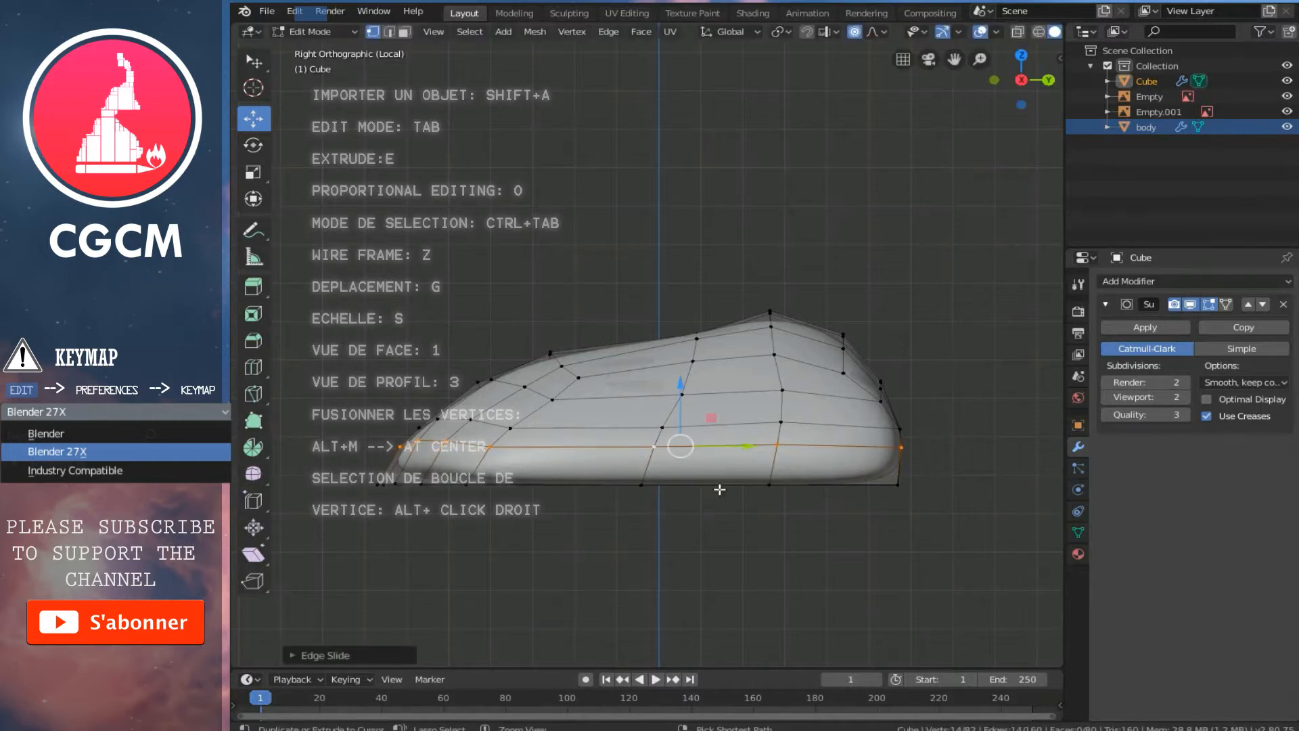
{"action": "key", "text": "ctrl+r"}
{"action": "left_click", "coordinate": [491, 467]}
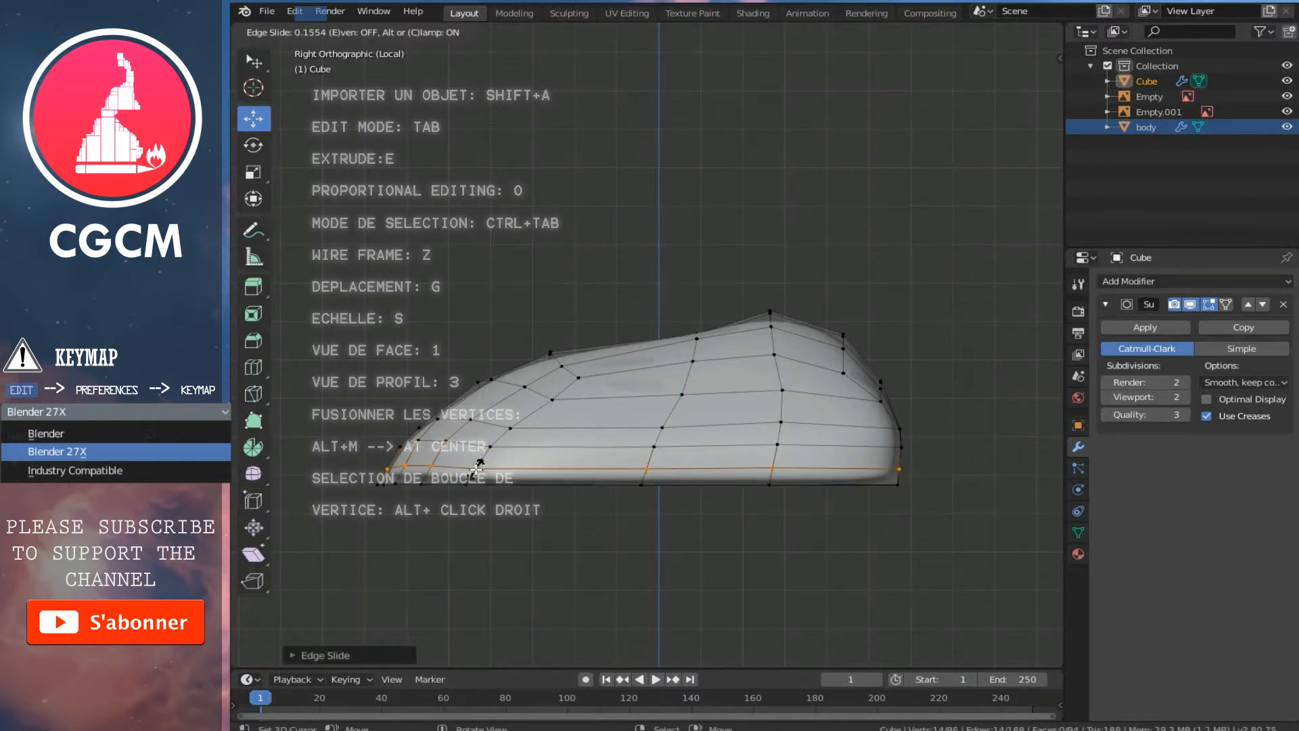
{"action": "left_click", "coordinate": [477, 467]}
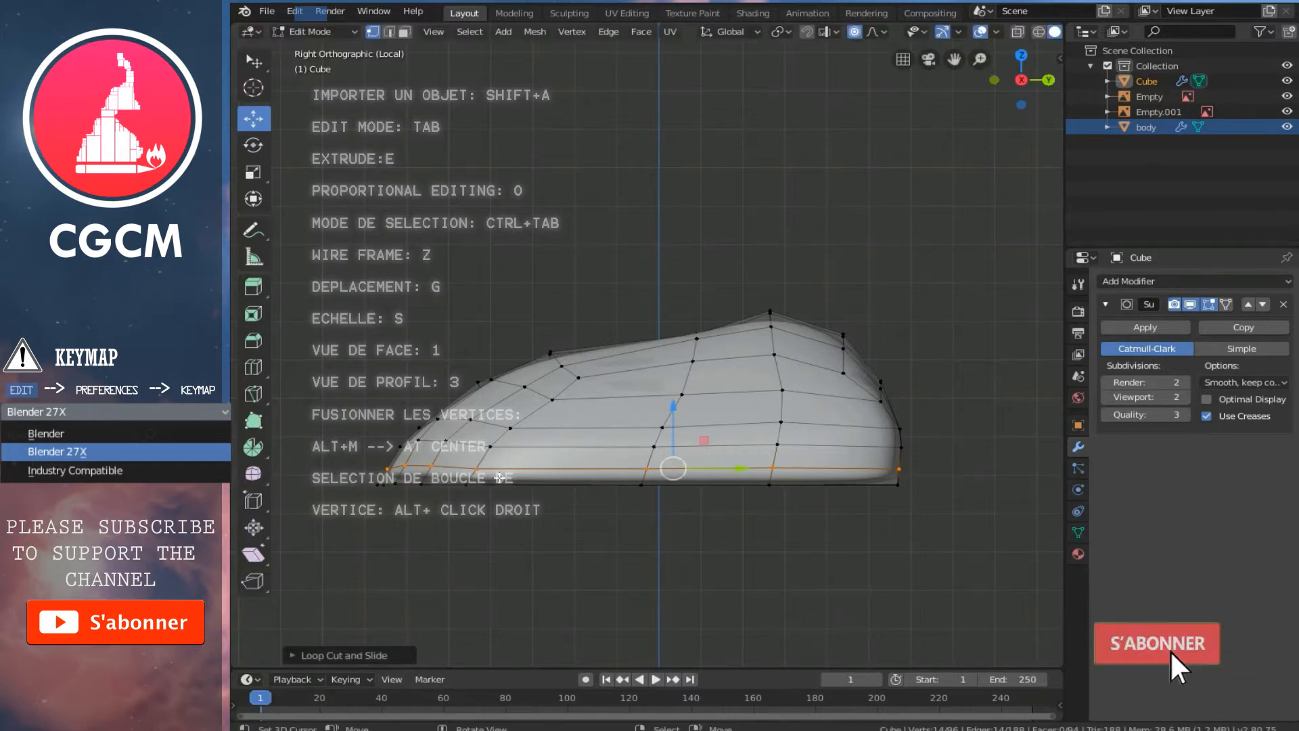
Select all sole vertices in wireframe view and scale them to 0 along Z with a proportional size of 0.10 to flatten the sole
{"action": "key", "text": "z"}
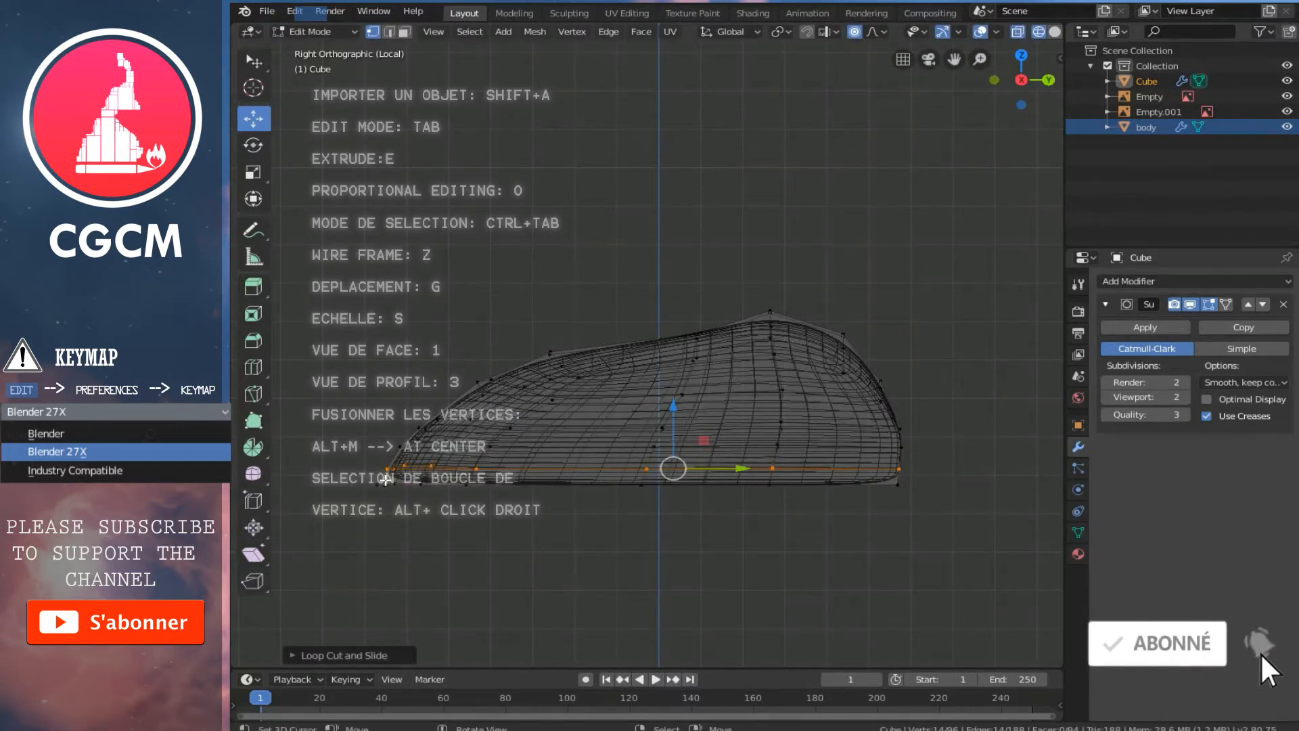
{"action": "right_click", "coordinate": [391, 481]}
{"action": "key", "text": "b"}
{"action": "left_click_drag", "start_coordinate": [325, 458], "coordinate": [968, 571]}
{"action": "right_click", "coordinate": [383, 485]}
{"action": "key", "text": "b"}
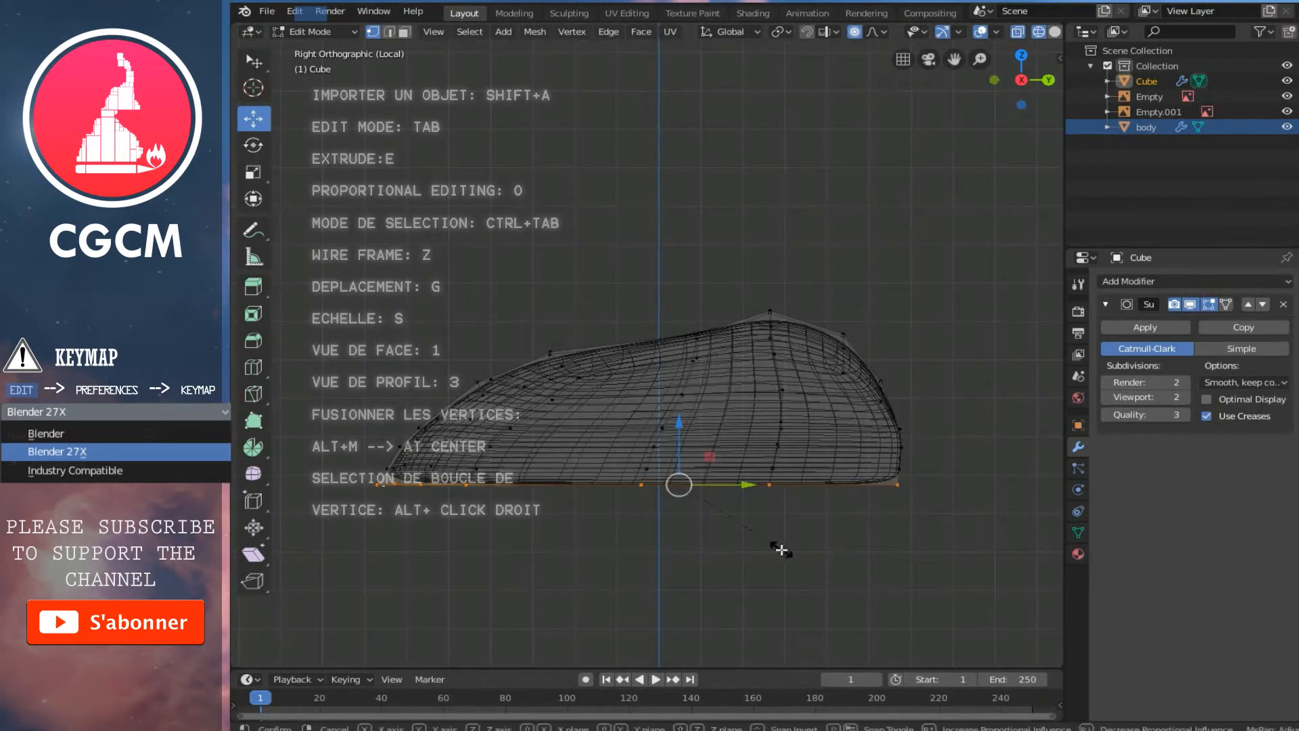
{"action": "key", "text": "s"}
{"action": "key", "text": "z"}
{"action": "key", "text": "0"}
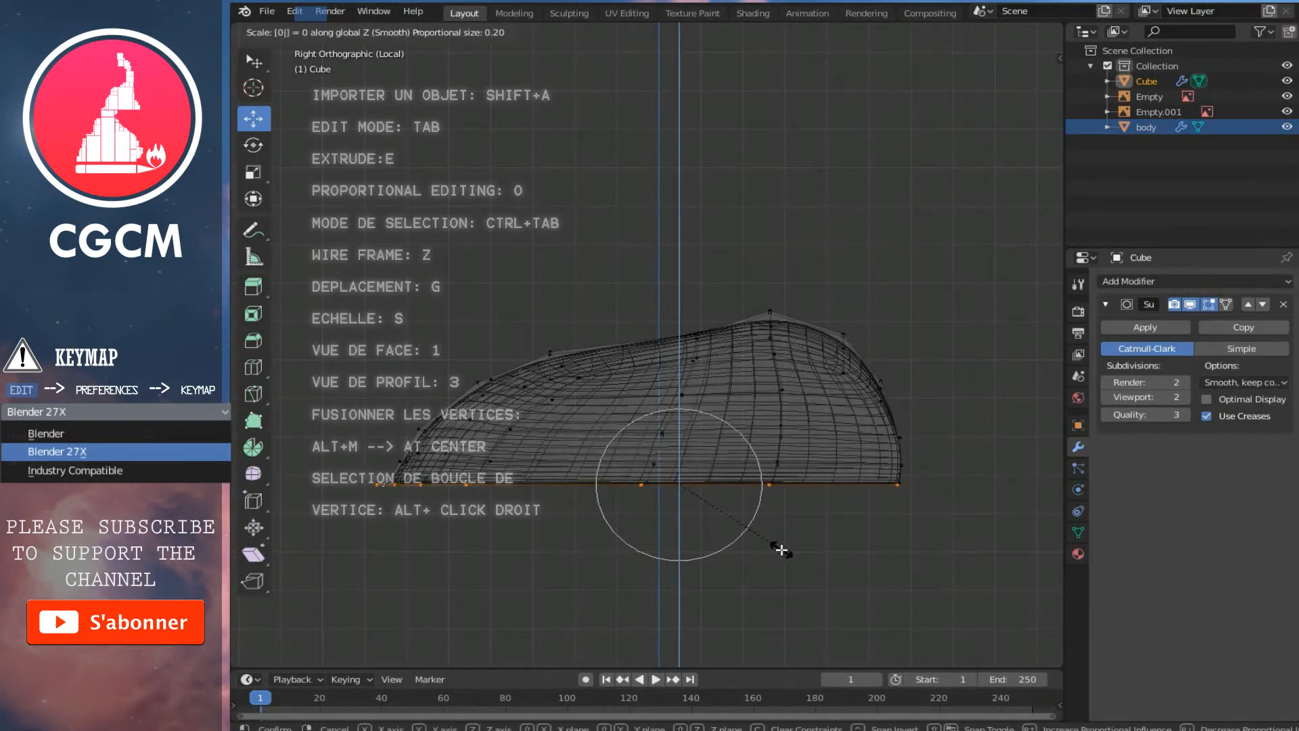
{"action": "scroll", "coordinate": [782, 550], "scroll_direction": "up", "scroll_amount": 7}
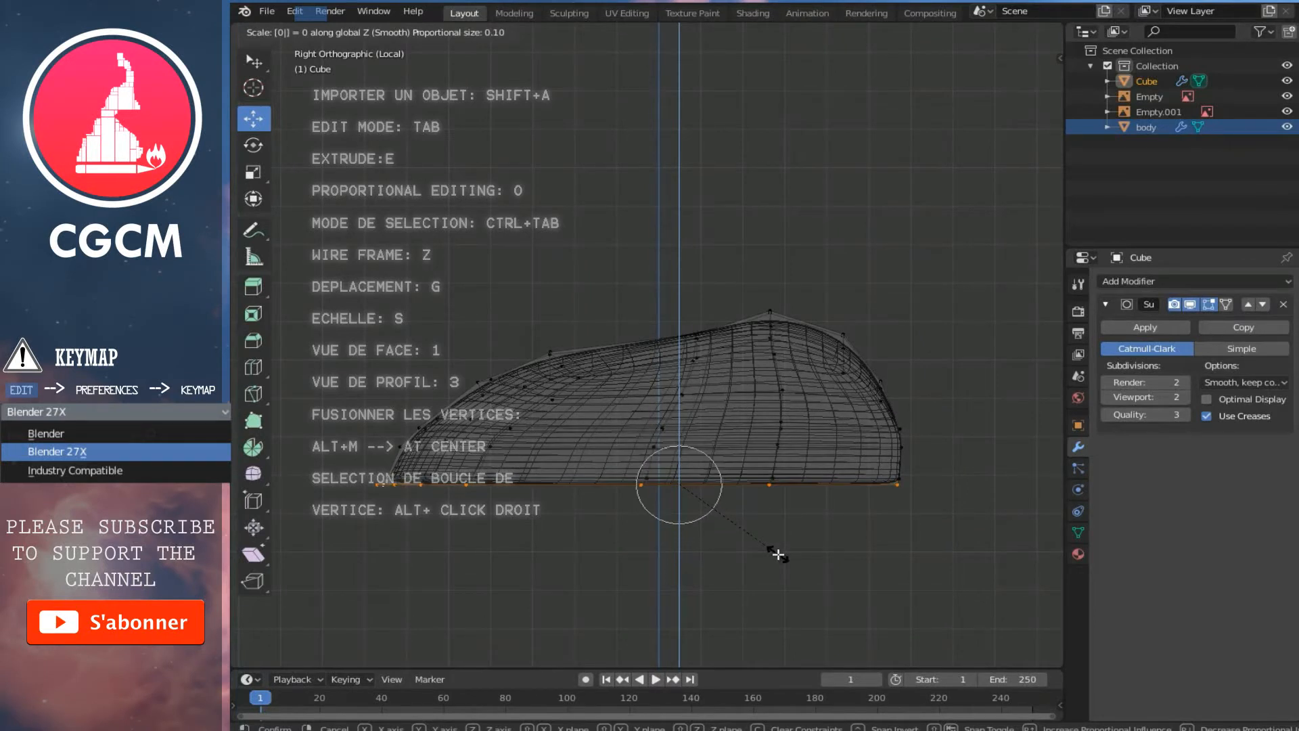
{"action": "left_click", "coordinate": [778, 553]}
{"action": "key", "text": "z"}
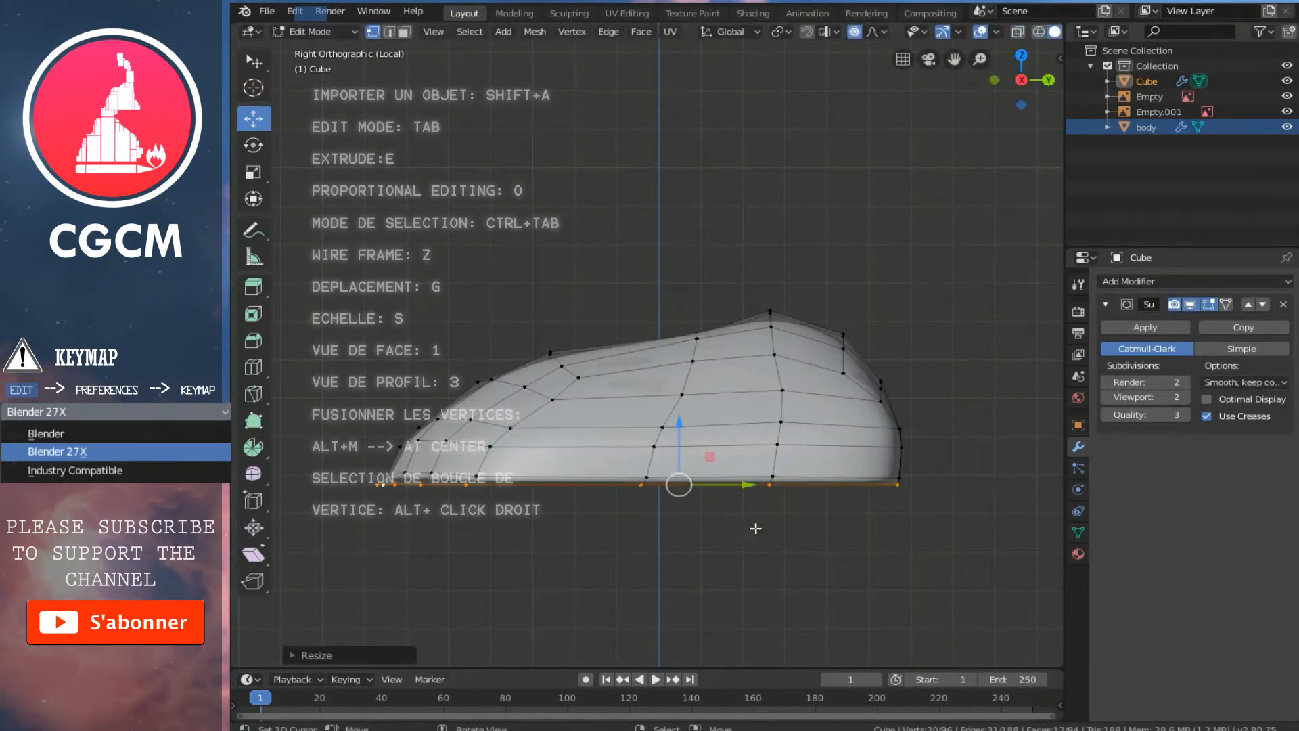
Examine the smoothed foot from several angles and compare it with the body and reference images outside local view
{"action": "key", "text": "Tab"}
{"action": "middle_click_drag", "start_coordinate": [728, 451], "coordinate": [736, 420]}
{"action": "key", "text": "Tab"}
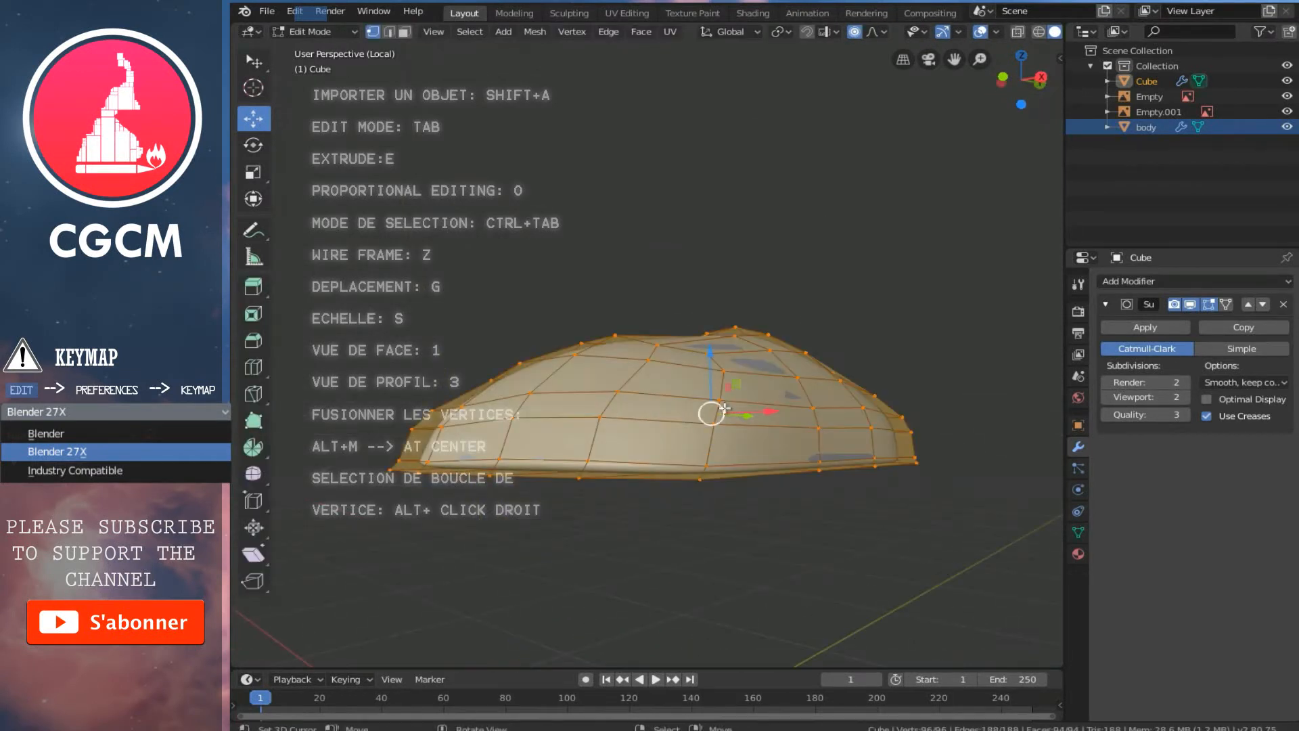
{"action": "right_click", "coordinate": [724, 407]}
{"action": "left_click", "coordinate": [724, 407]}
{"action": "middle_click_drag", "start_coordinate": [724, 407], "coordinate": [758, 456]}
{"action": "key", "text": "Tab"}
{"action": "middle_click_drag", "start_coordinate": [827, 419], "coordinate": [680, 379]}
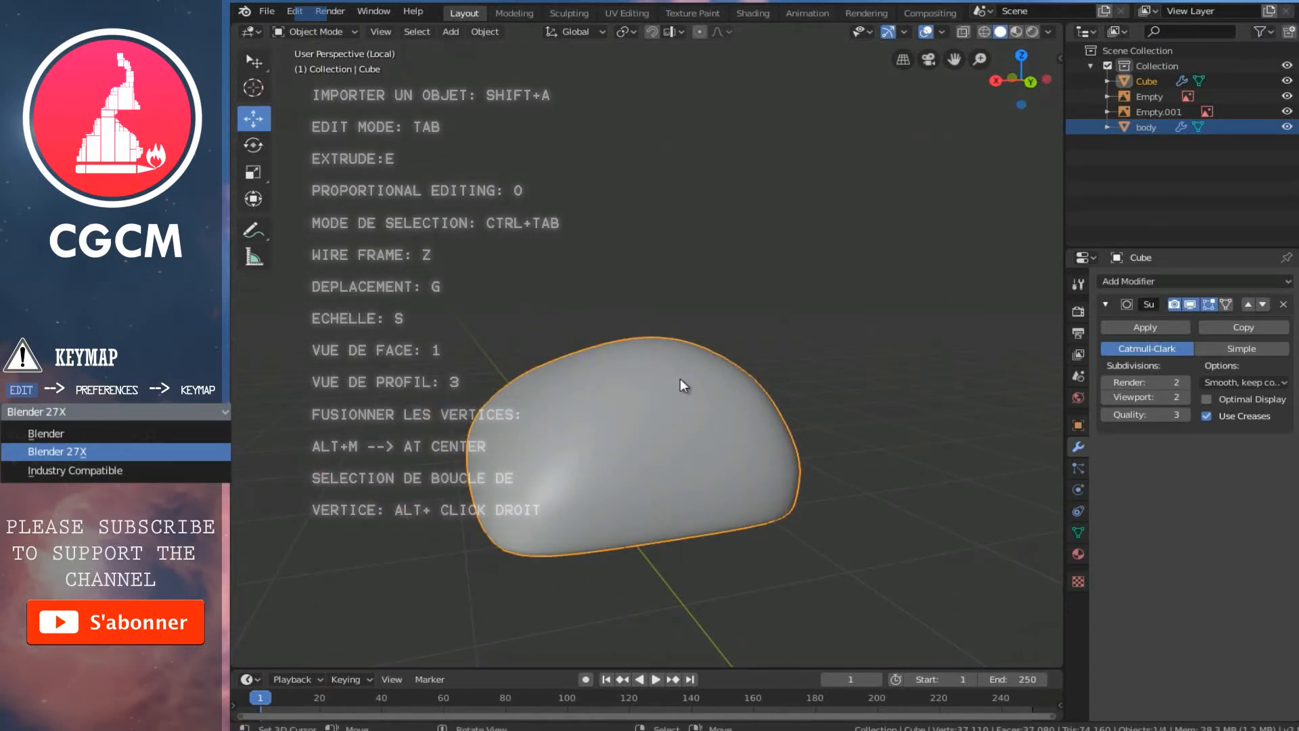
{"action": "key", "text": "KP_Divide"}
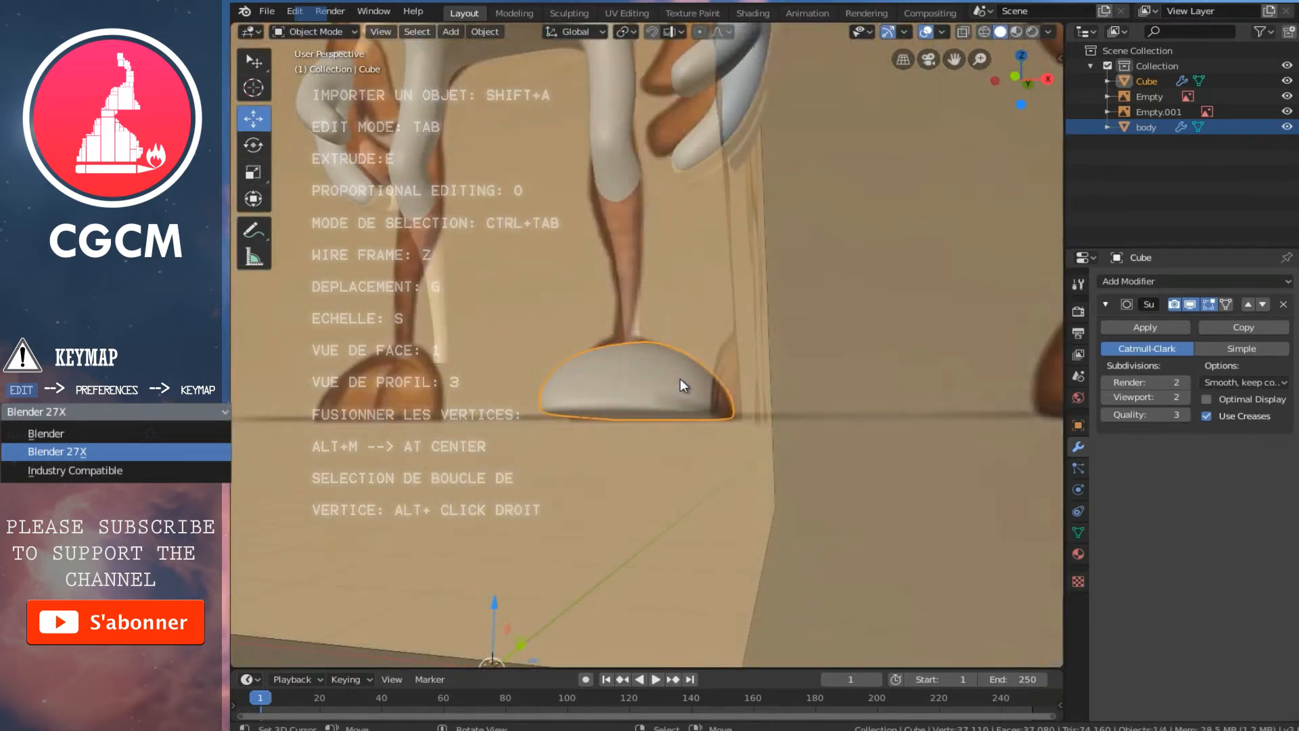
{"action": "key", "text": "KP_7"}
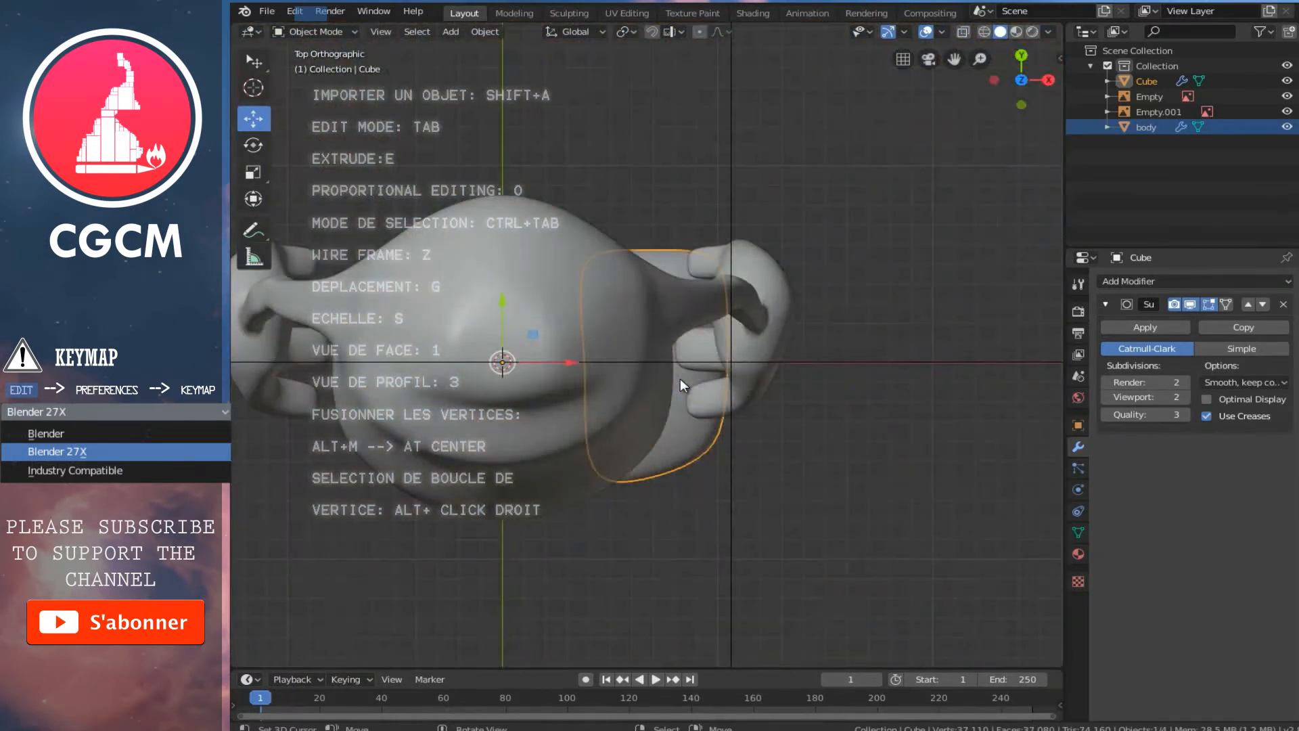
{"action": "key", "text": "KP_Divide"}
In top wireframe view, pull the vertices at the middle of the heel edge back along Y with proportional editing to round the heel
{"action": "scroll", "coordinate": [682, 379], "scroll_direction": "up", "scroll_amount": 8, "text": "shift"}
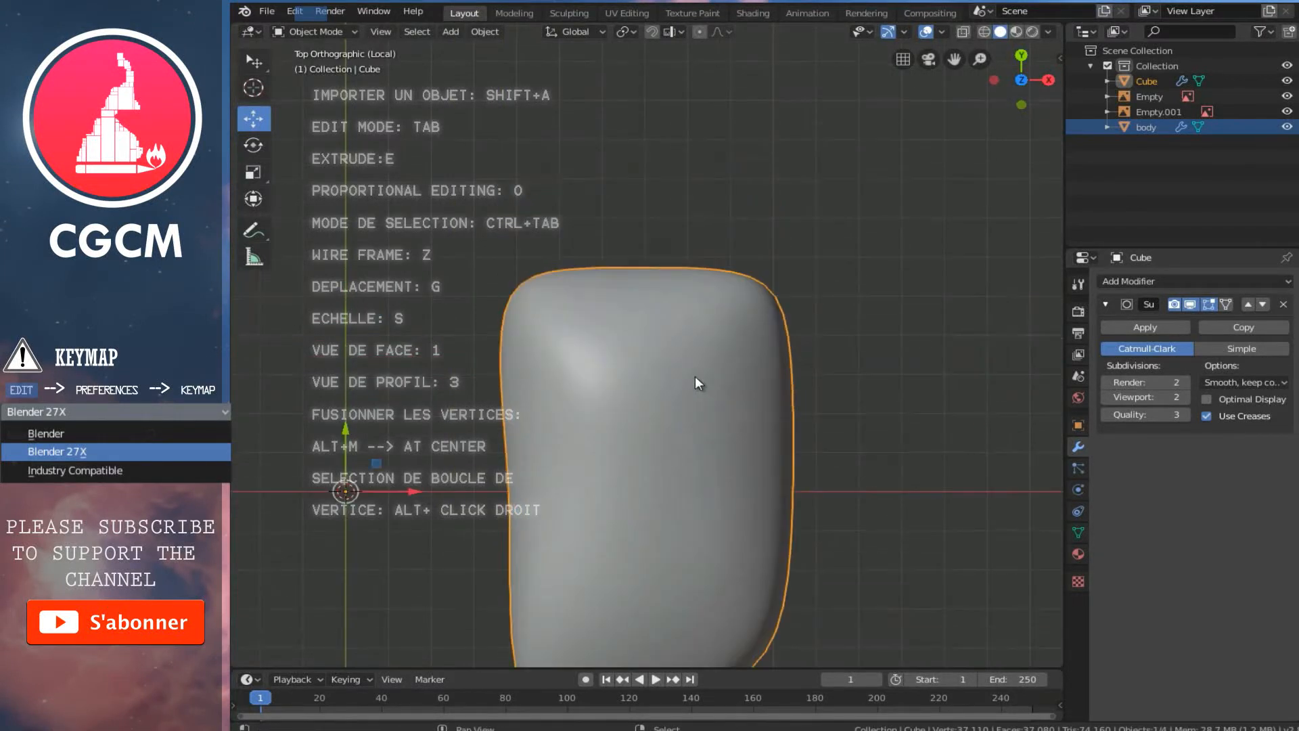
{"action": "scroll", "coordinate": [683, 371], "scroll_direction": "up", "scroll_amount": 1}
{"action": "key", "text": "Tab"}
{"action": "scroll", "coordinate": [665, 367], "scroll_direction": "up", "scroll_amount": 4, "text": "shift"}
{"action": "key", "text": "z"}
{"action": "scroll", "coordinate": [646, 360], "scroll_direction": "up", "scroll_amount": 1}
{"action": "left_click", "coordinate": [626, 353]}
{"action": "key", "text": "c"}
{"action": "left_click_drag", "start_coordinate": [635, 336], "coordinate": [637, 343]}
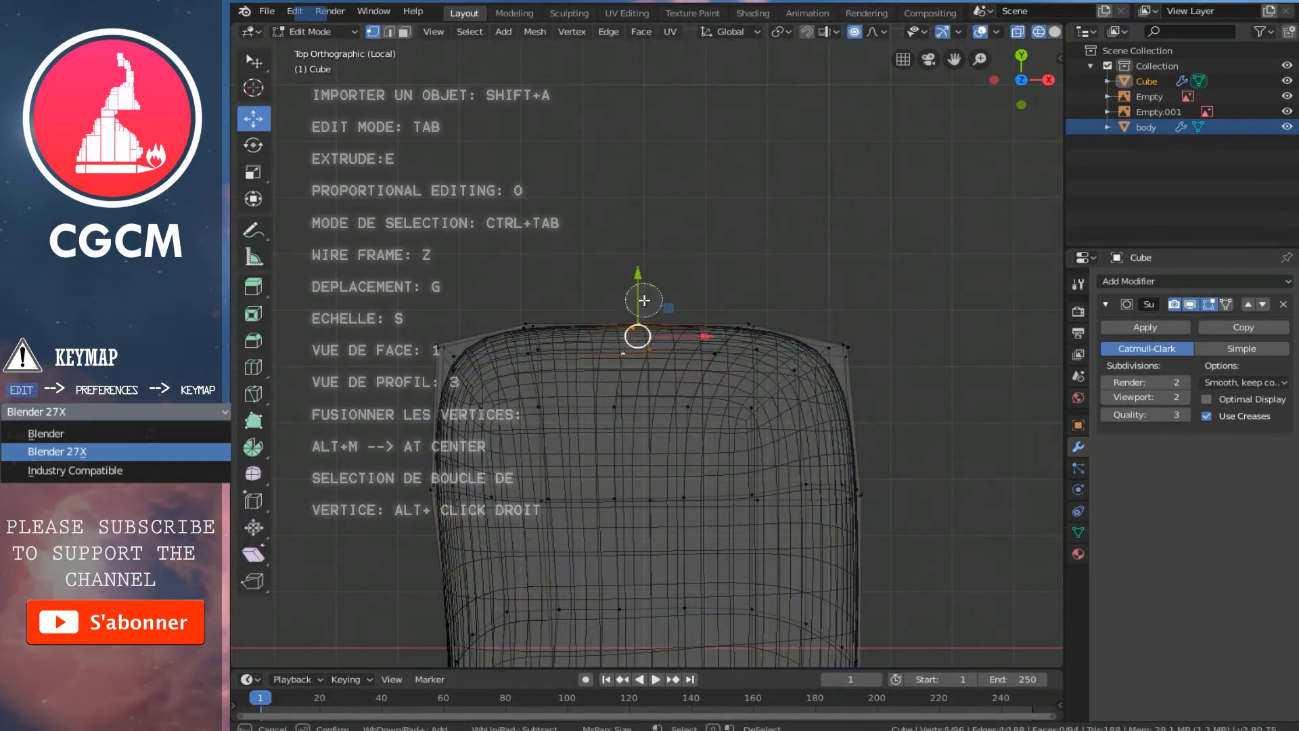
{"action": "right_click", "coordinate": [666, 298]}
{"action": "left_click_drag", "start_coordinate": [631, 276], "coordinate": [664, 180]}
{"action": "scroll", "coordinate": [657, 195], "scroll_direction": "down", "scroll_amount": 5}
{"action": "scroll", "coordinate": [663, 187], "scroll_direction": "down", "scroll_amount": 1}
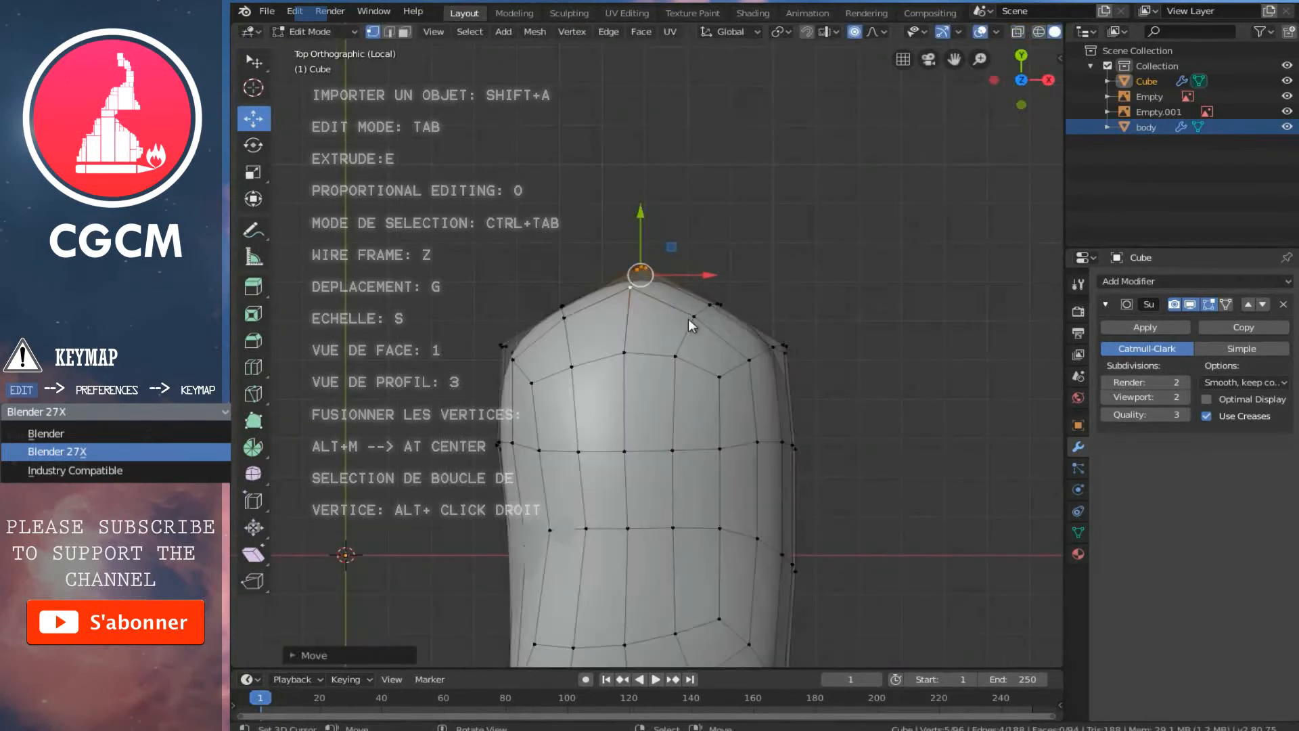
{"action": "key", "text": "Tab"}
{"action": "scroll", "coordinate": [688, 318], "scroll_direction": "down", "scroll_amount": 1}
{"action": "scroll", "coordinate": [688, 318], "scroll_direction": "up", "scroll_amount": 2}
{"action": "key", "text": "Tab"}
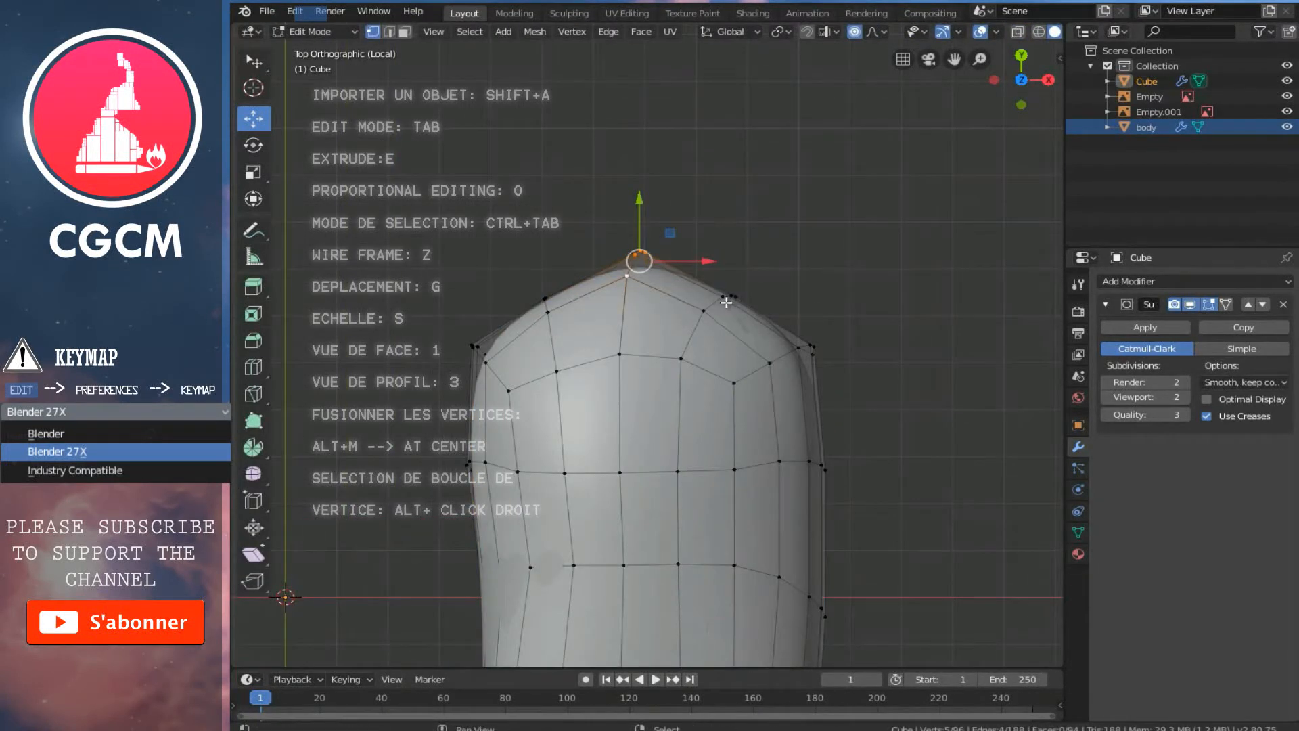
Select the heel vertices on both sides of the middle and move them about 0.02 m back along Y with proportional editing
{"action": "scroll", "coordinate": [726, 303], "scroll_direction": "up", "scroll_amount": 1, "text": "shift"}
{"action": "key", "text": "z"}
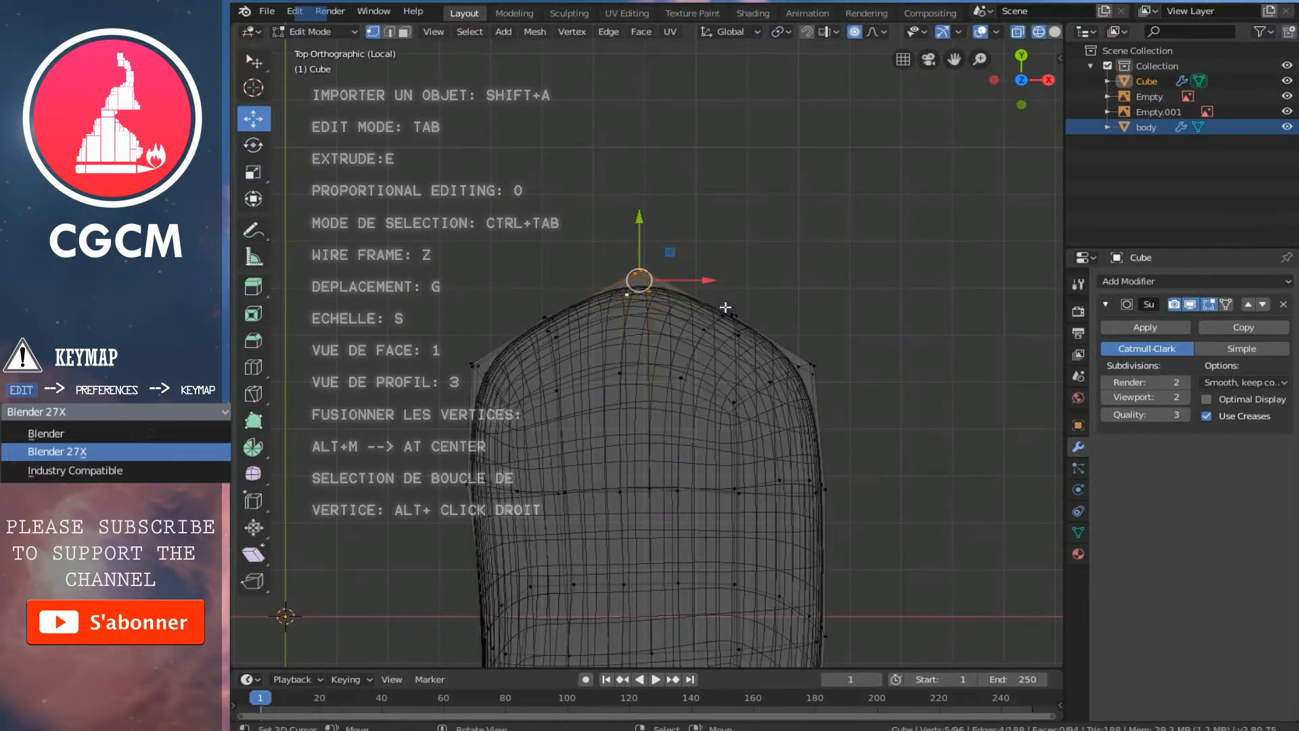
{"action": "scroll", "coordinate": [715, 346], "scroll_direction": "up", "scroll_amount": 1}
{"action": "right_click", "coordinate": [716, 333]}
{"action": "key", "text": "c"}
{"action": "mouse_move", "coordinate": [745, 312]}
{"action": "left_mouse_down"}
{"action": "mouse_move", "coordinate": [771, 307]}
{"action": "mouse_move", "coordinate": [746, 320]}
{"action": "left_mouse_up"}
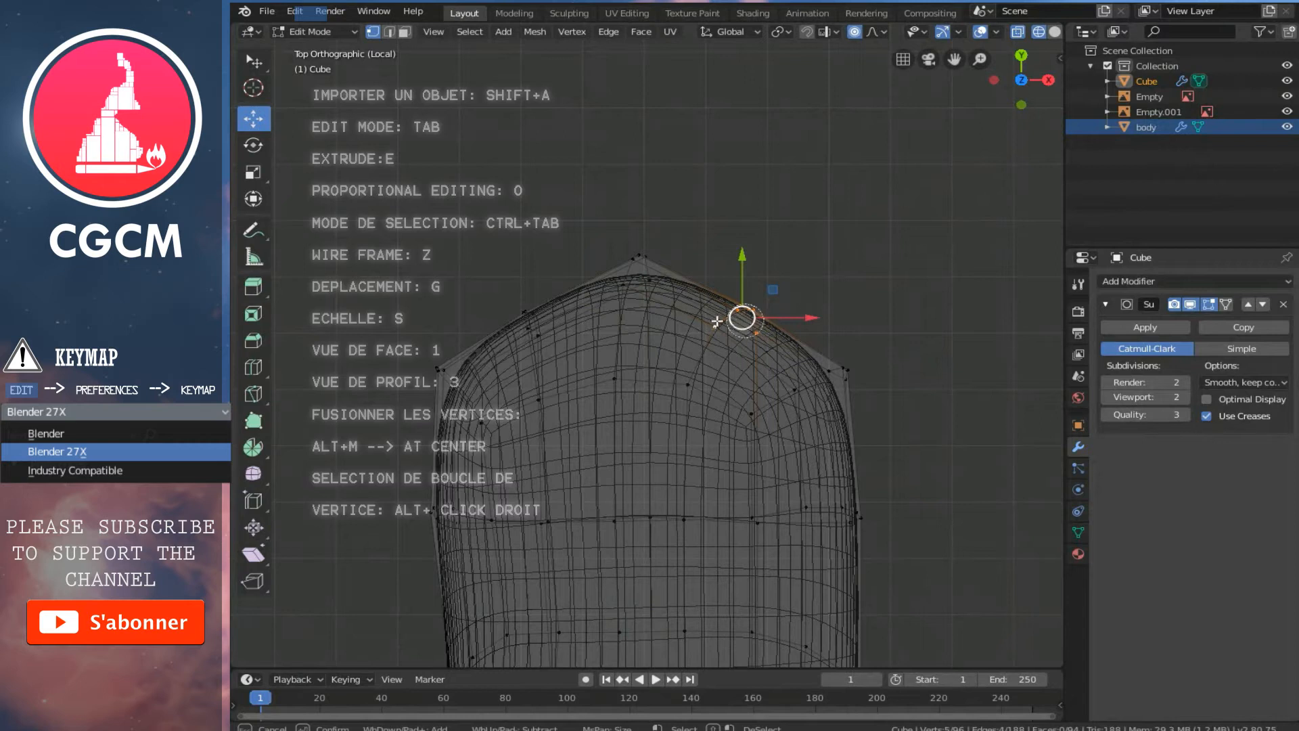
{"action": "left_click_drag", "start_coordinate": [534, 328], "coordinate": [526, 315]}
{"action": "right_click", "coordinate": [510, 266]}
{"action": "key", "text": "g"}
{"action": "key", "text": "y"}
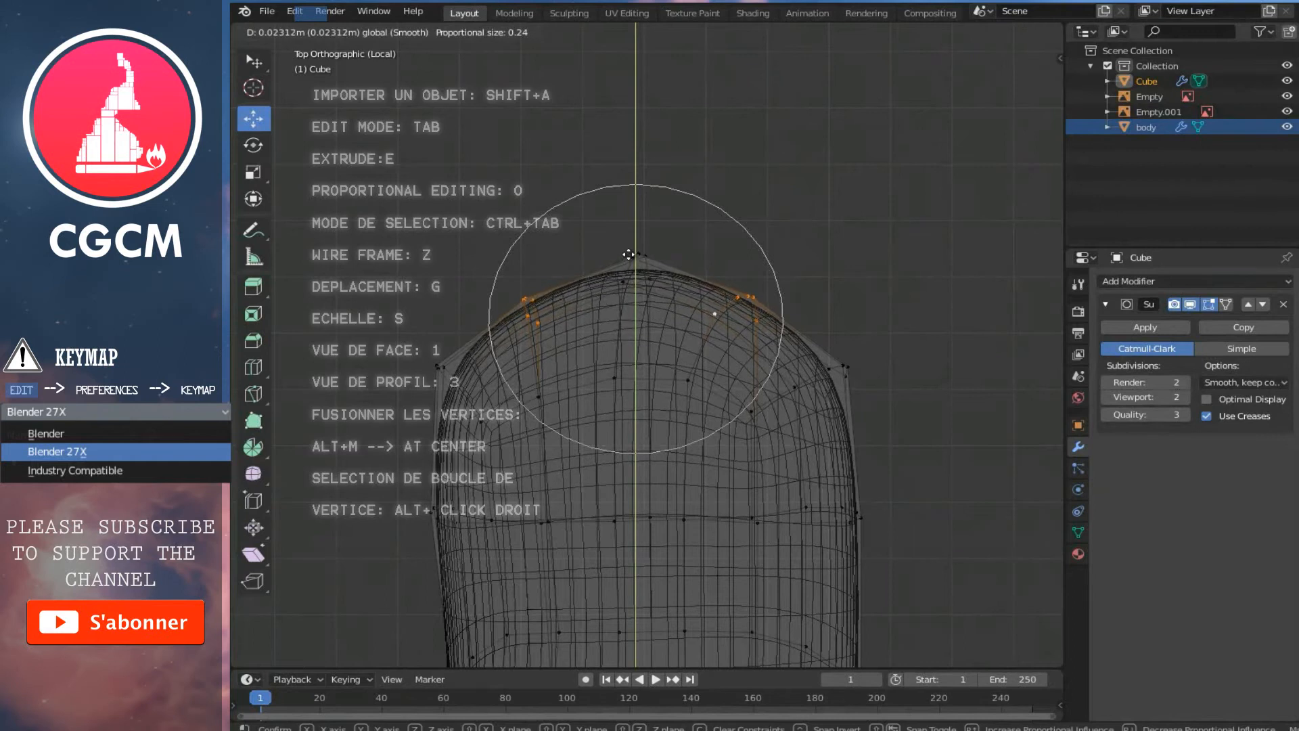
{"action": "left_click", "coordinate": [629, 255]}
Move the selected heel vertices about 0.016 m further back along Y with a proportional size of 0.24
{"action": "key", "text": "Tab"}
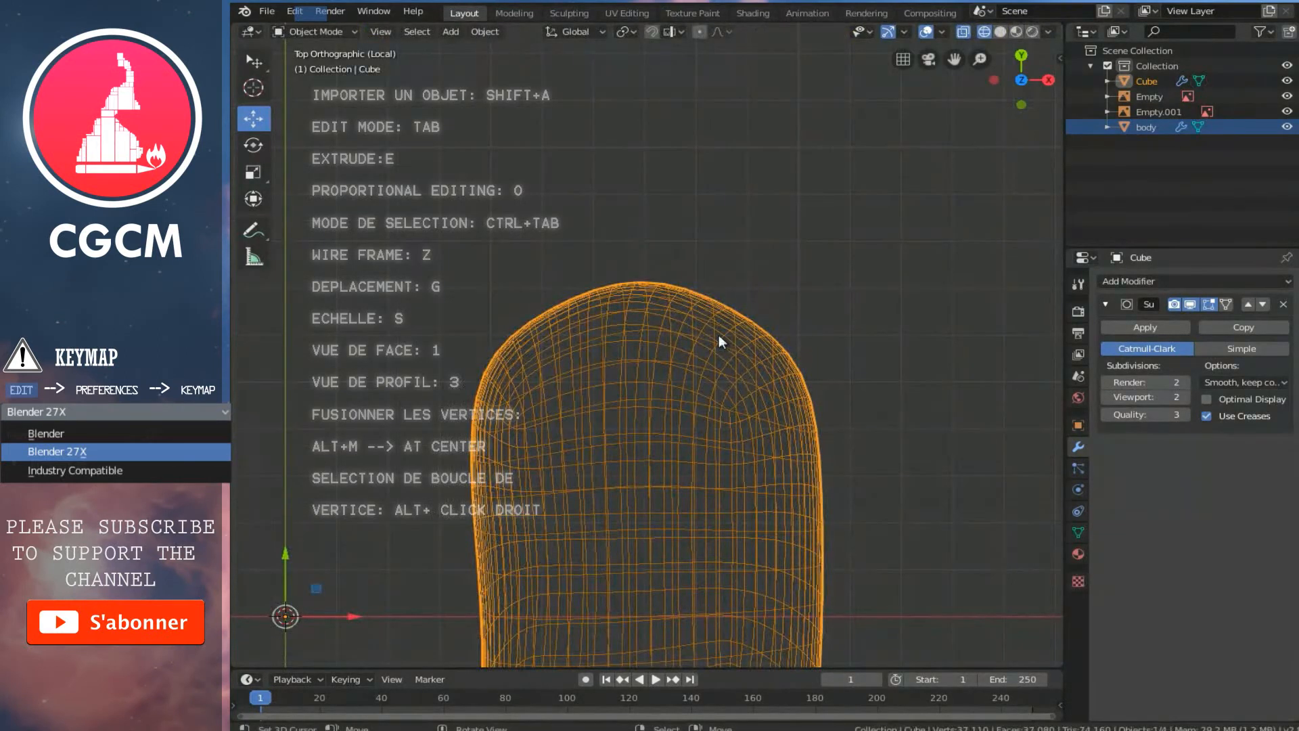
{"action": "key", "text": "Tab"}
{"action": "key", "text": "g"}
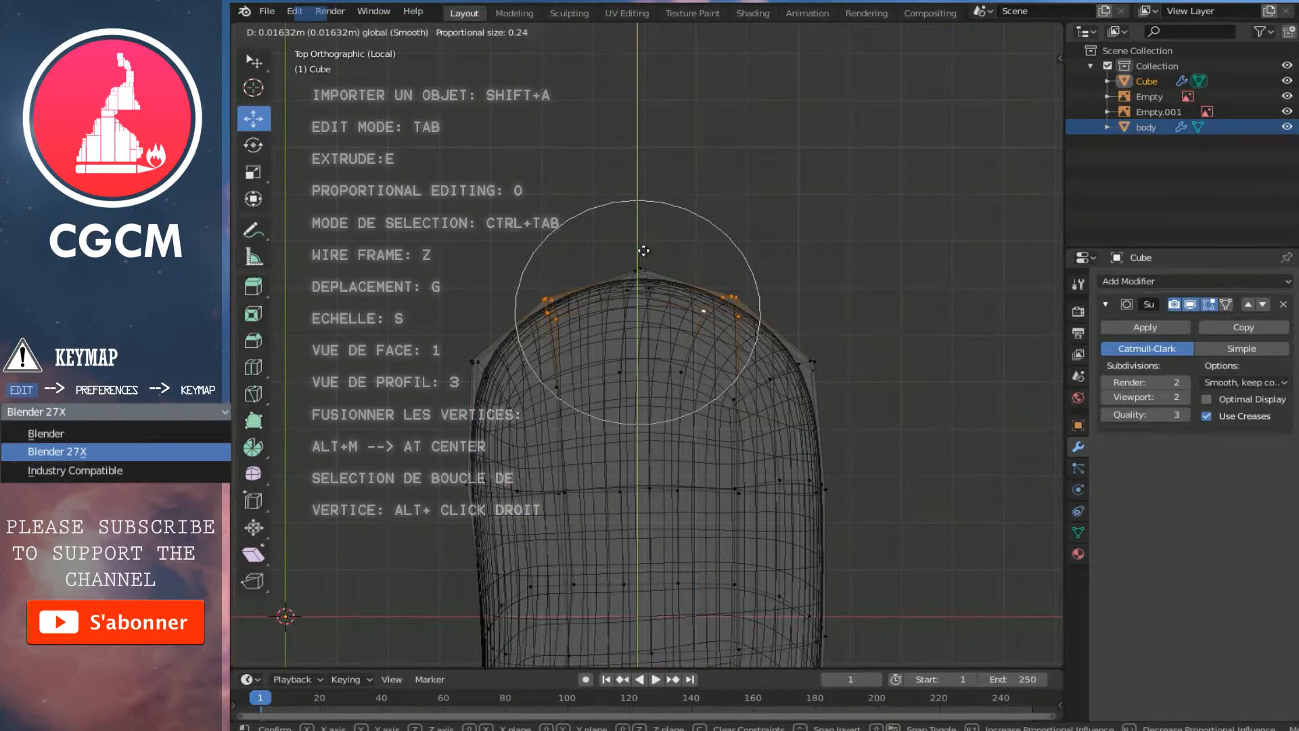
{"action": "left_click", "coordinate": [644, 250]}
{"action": "key", "text": "Tab"}
Examine the rounded heel and the foot's overall shape from several angles in solid shading
{"action": "scroll", "coordinate": [712, 361], "scroll_direction": "down", "scroll_amount": 1}
{"action": "key", "text": "z"}
{"action": "middle_click_drag", "start_coordinate": [709, 357], "coordinate": [684, 316]}
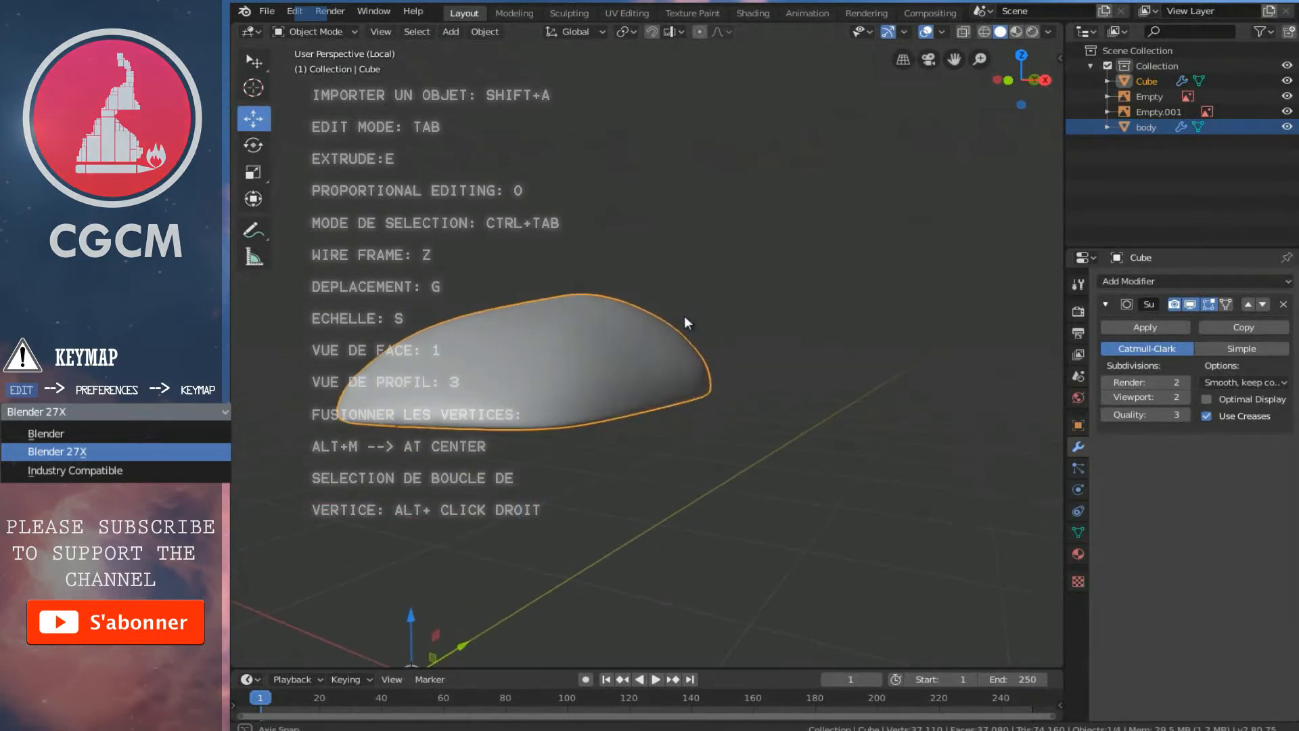
{"action": "key", "text": "Tab"}
{"action": "scroll", "coordinate": [676, 351], "scroll_direction": "up", "scroll_amount": 2}
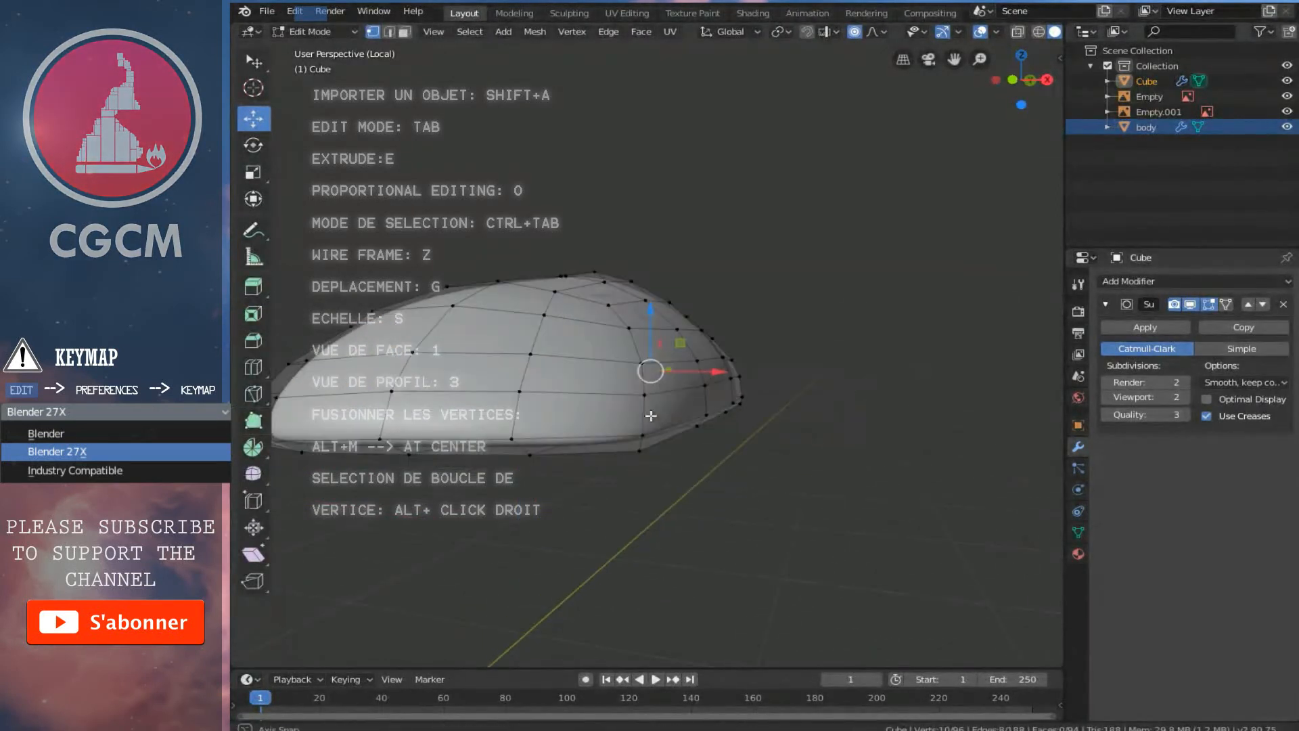
{"action": "key", "text": "Tab"}
{"action": "scroll", "coordinate": [654, 408], "scroll_direction": "down", "scroll_amount": 3}
{"action": "middle_click_drag", "start_coordinate": [656, 416], "coordinate": [723, 396]}
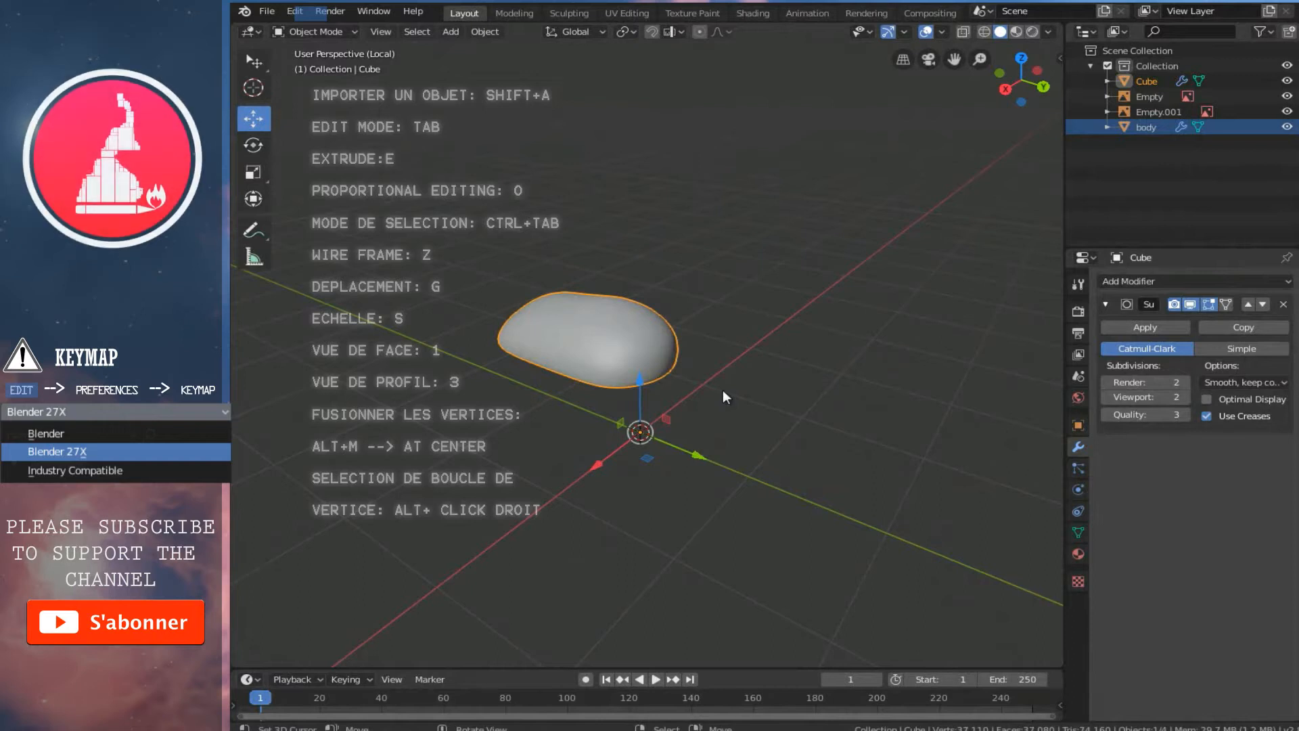
Outside local view, select the whole linked foot mesh and move it forward along Y to fit the side reference
{"action": "key", "text": "KP_5"}
{"action": "key", "text": "KP_7"}
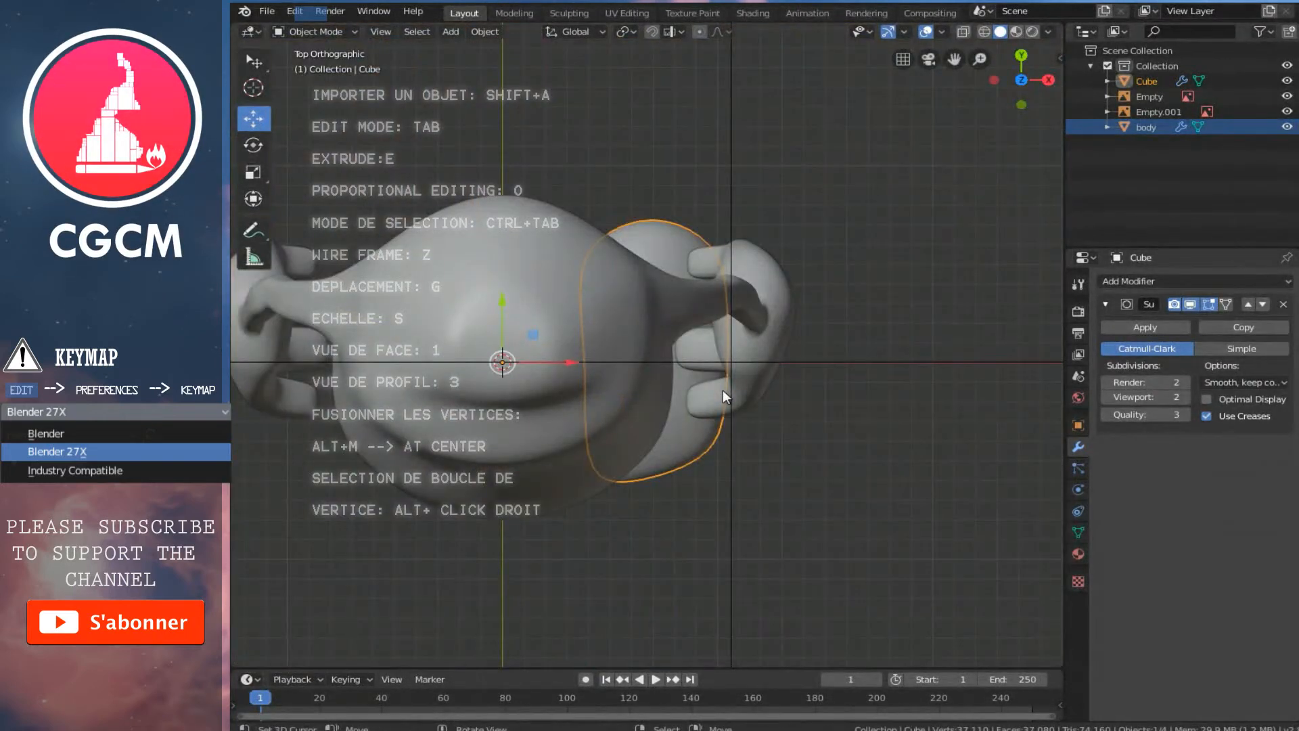
{"action": "key", "text": "KP_3"}
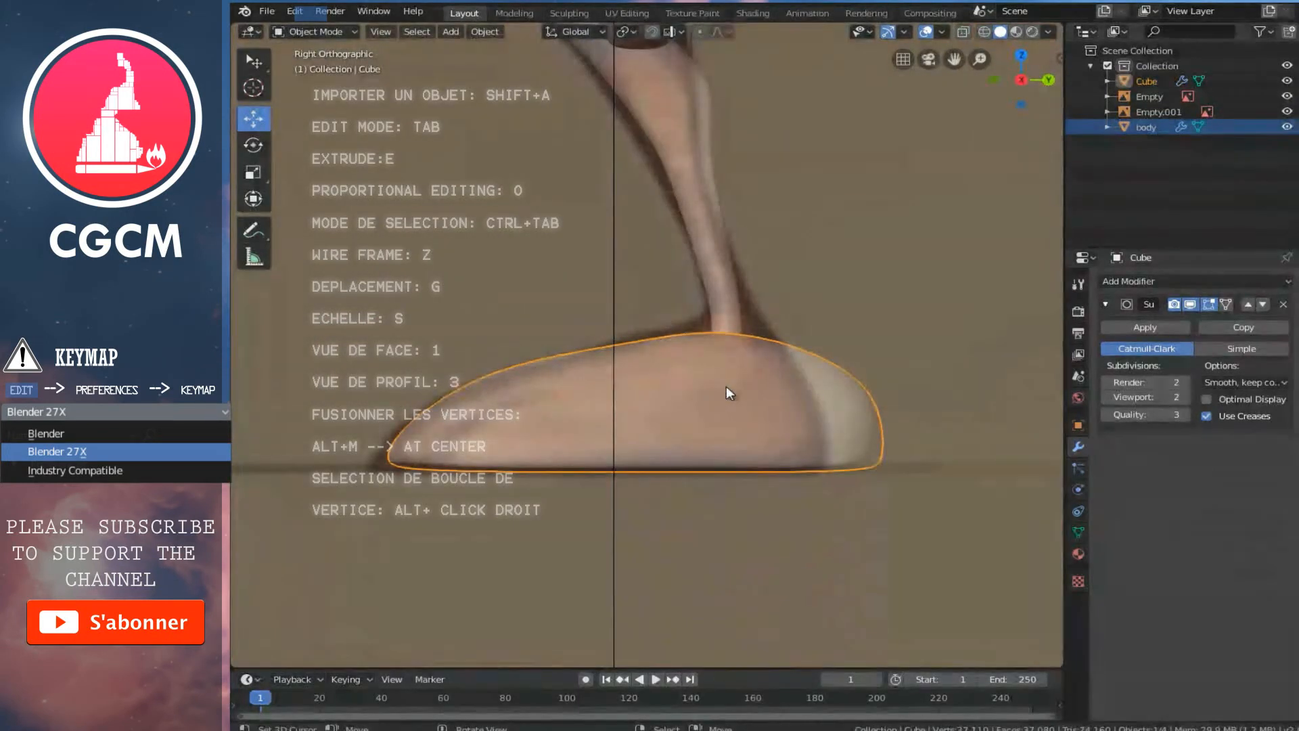
{"action": "key", "text": "Tab"}
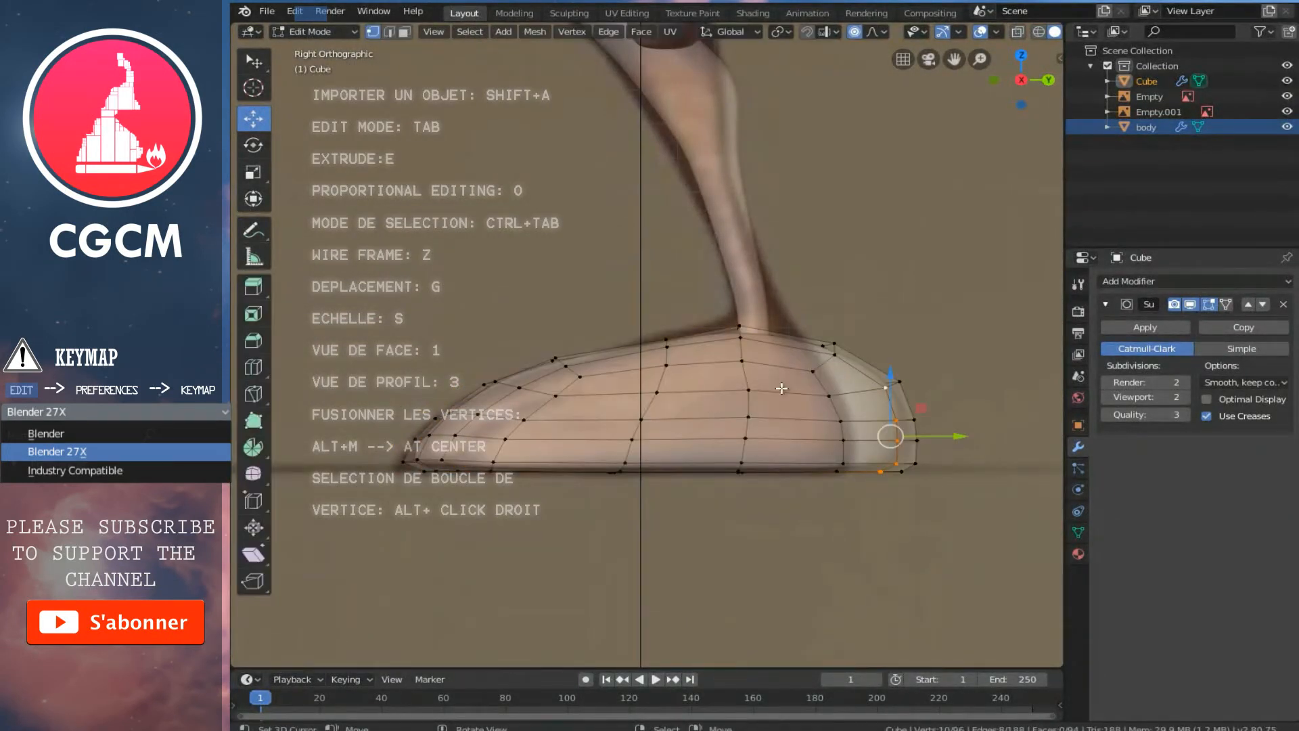
{"action": "key", "text": "ctrl+l"}
{"action": "left_click_drag", "start_coordinate": [743, 416], "coordinate": [728, 429]}
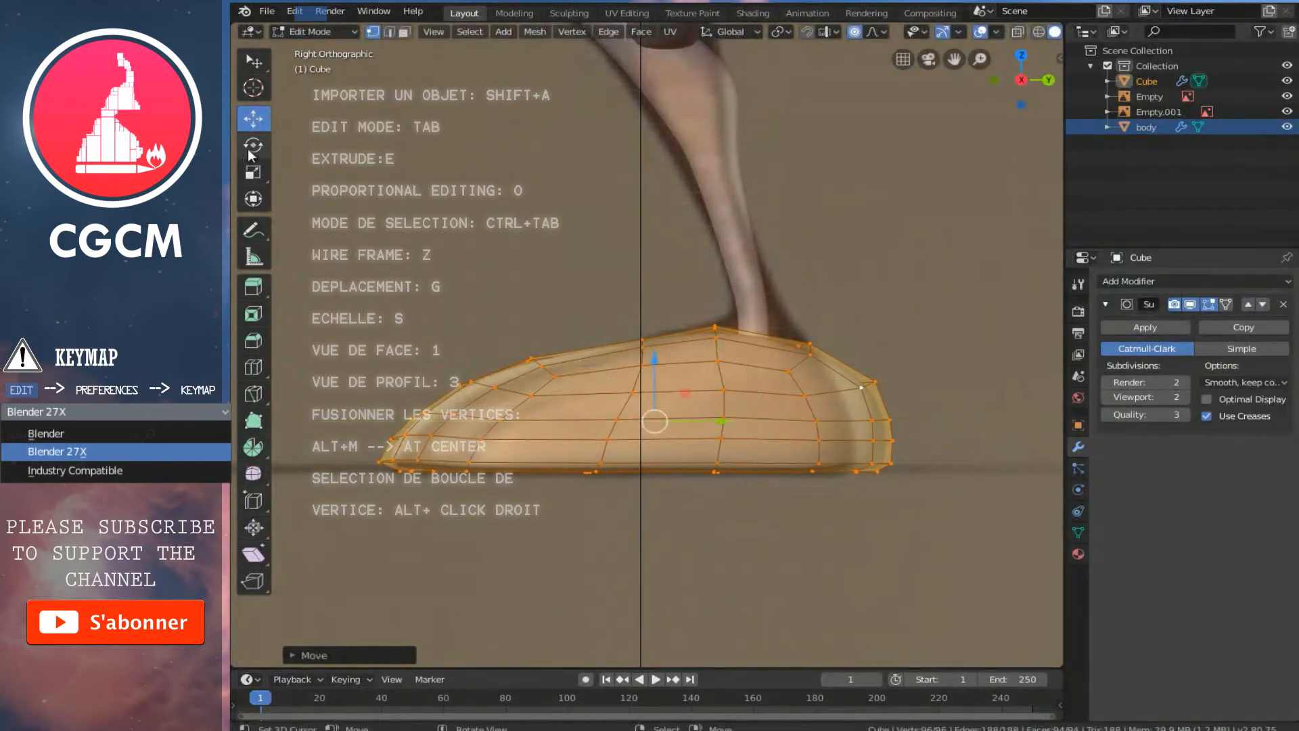
Scale the whole foot mesh down slightly along Y to fit the side reference
{"action": "left_click", "coordinate": [255, 170]}
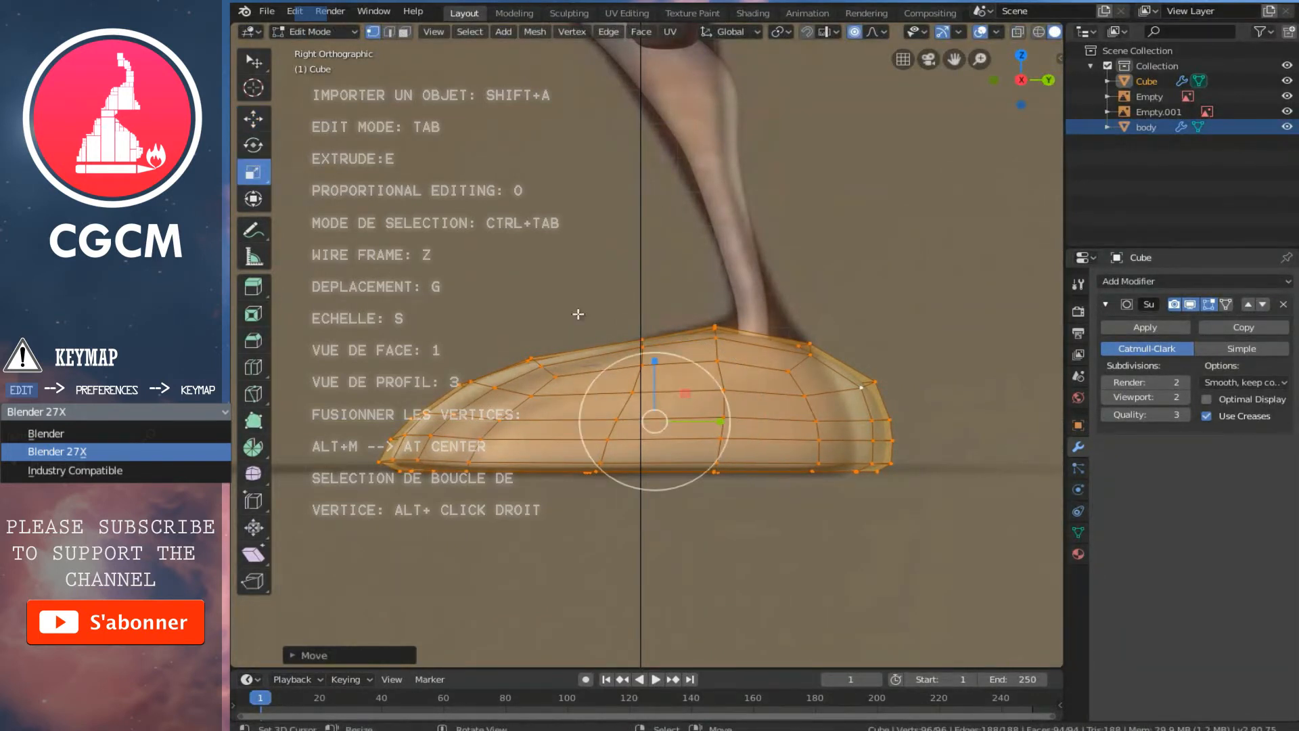
{"action": "left_click_drag", "start_coordinate": [720, 420], "coordinate": [711, 419]}
{"action": "left_click", "coordinate": [253, 119]}
In front view, move the whole foot mesh slightly along X so it sits under the reference leg
{"action": "scroll", "coordinate": [811, 342], "scroll_direction": "down", "scroll_amount": 3}
{"action": "middle_click_drag", "start_coordinate": [817, 340], "coordinate": [583, 388]}
{"action": "key", "text": "1"}
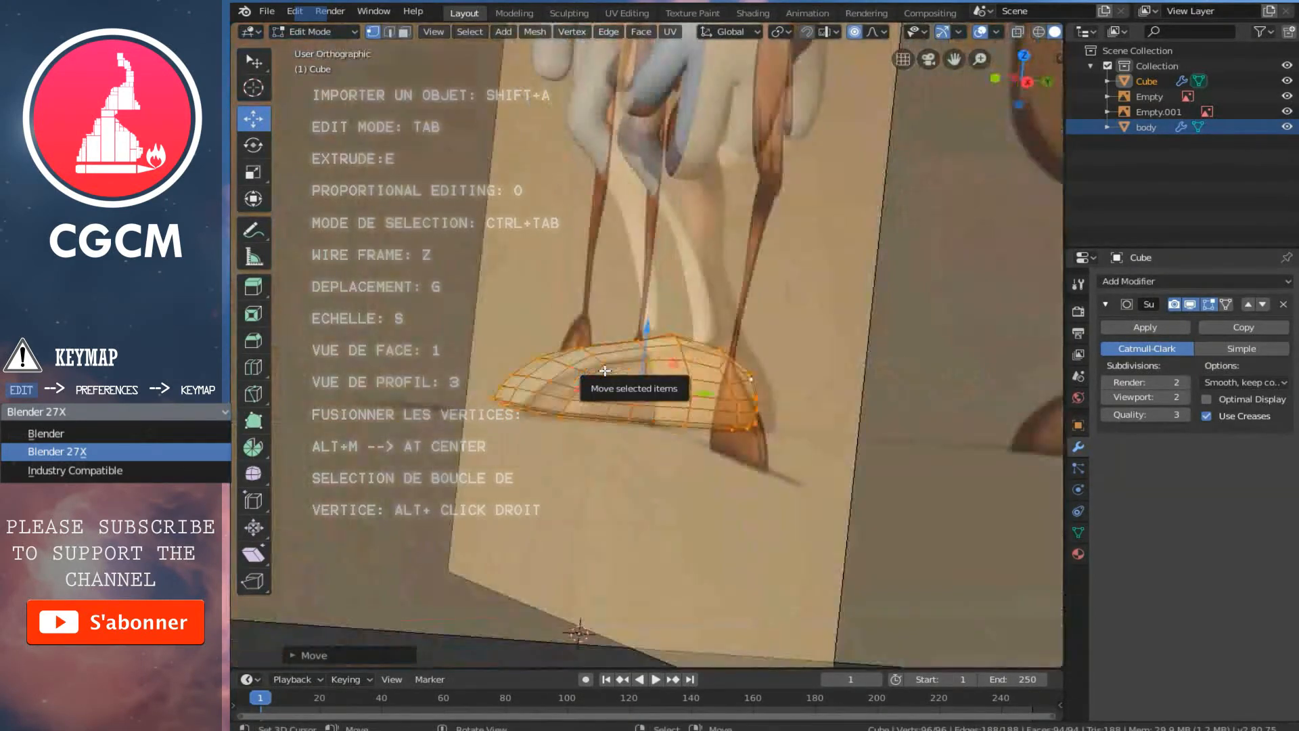
{"action": "scroll", "coordinate": [627, 371], "scroll_direction": "up", "scroll_amount": 3}
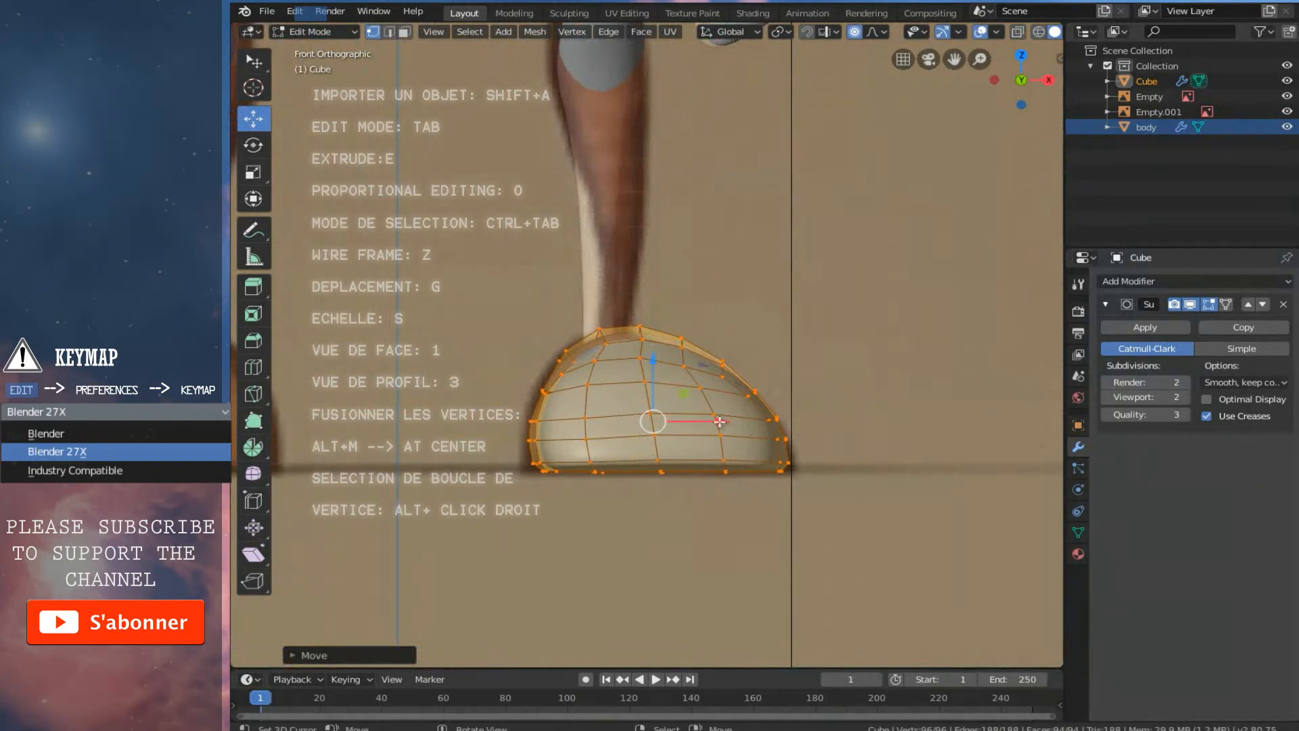
{"action": "left_click_drag", "start_coordinate": [709, 423], "coordinate": [709, 422]}
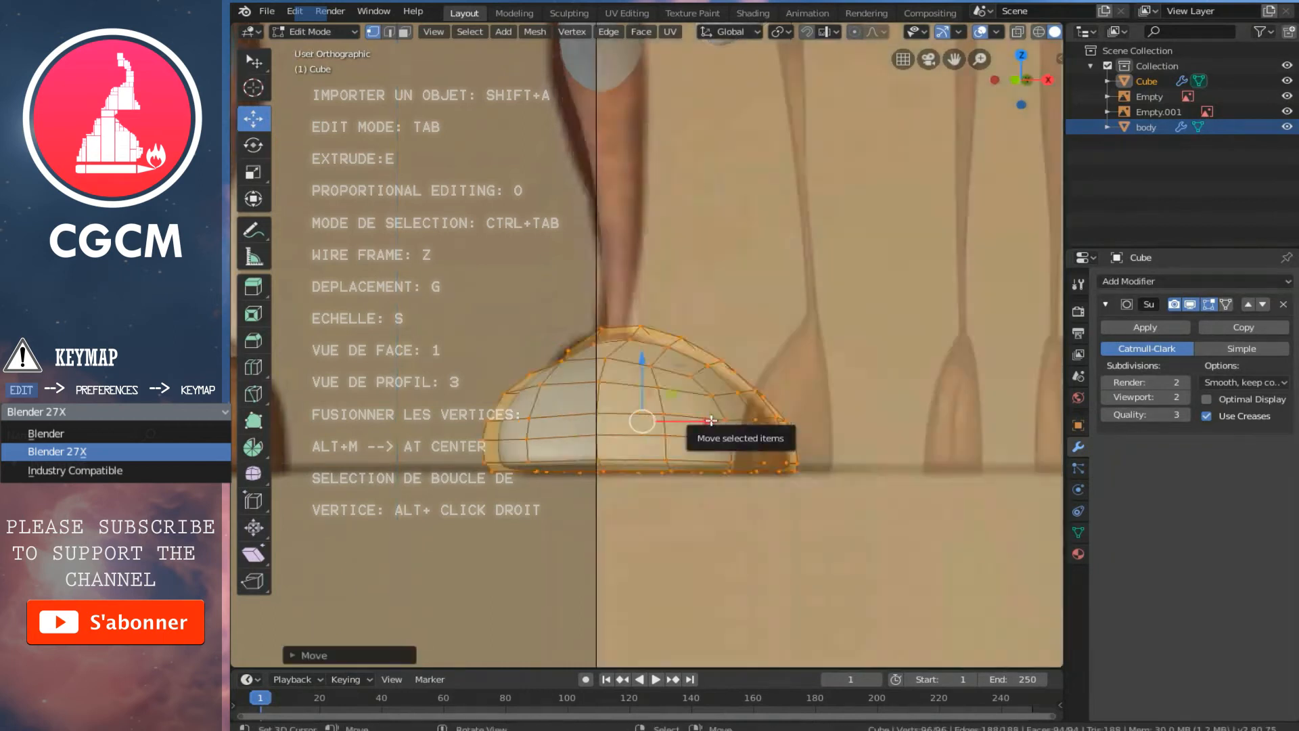
Locate the face beneath the leg and add a loop cut around the foot just beside it
{"action": "key", "text": "3"}
{"action": "middle_click_drag", "start_coordinate": [760, 339], "coordinate": [562, 305]}
{"action": "scroll", "coordinate": [716, 379], "scroll_direction": "up", "scroll_amount": 2}
{"action": "right_click", "coordinate": [697, 363]}
{"action": "key", "text": "ctrl+Tab"}
{"action": "left_click", "coordinate": [636, 395]}
{"action": "right_click", "coordinate": [690, 335]}
{"action": "middle_click_drag", "start_coordinate": [692, 393], "coordinate": [814, 354], "text": "shift"}
{"action": "key", "text": "ctrl+r"}
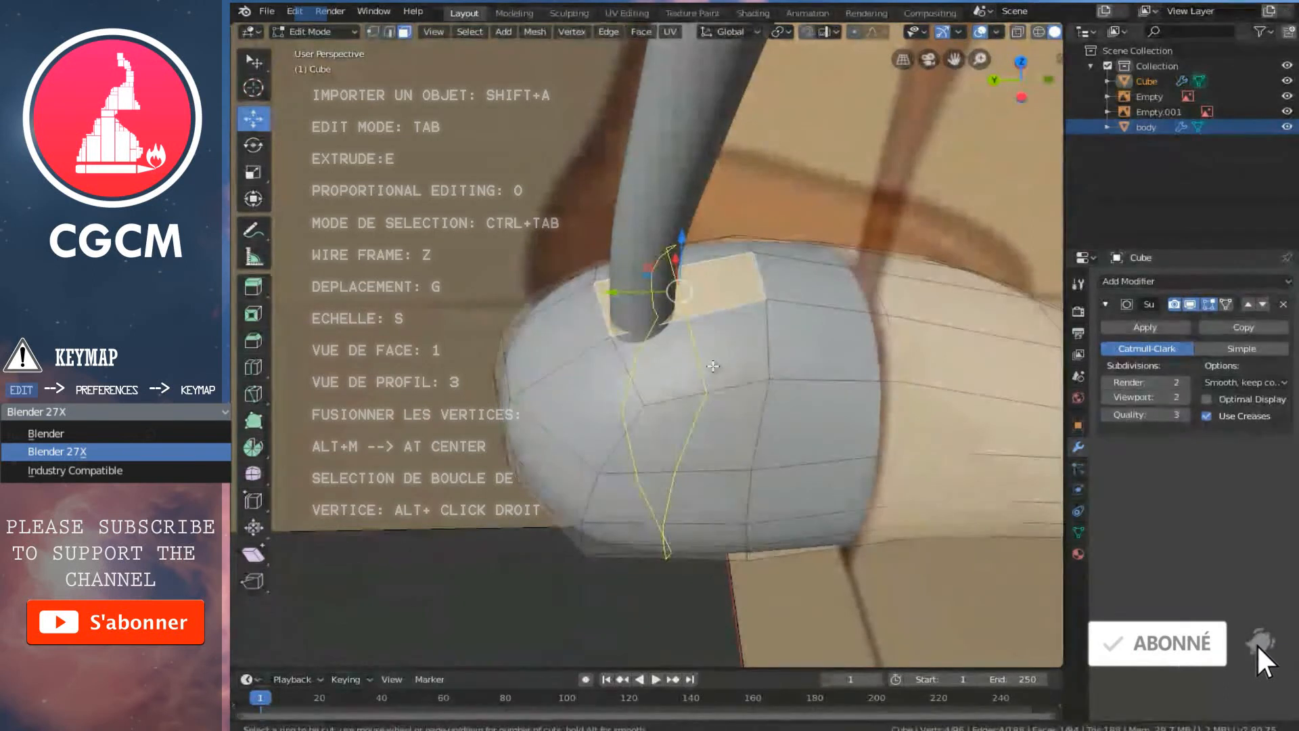
{"action": "left_click", "coordinate": [714, 366]}
{"action": "left_click", "coordinate": [713, 366]}
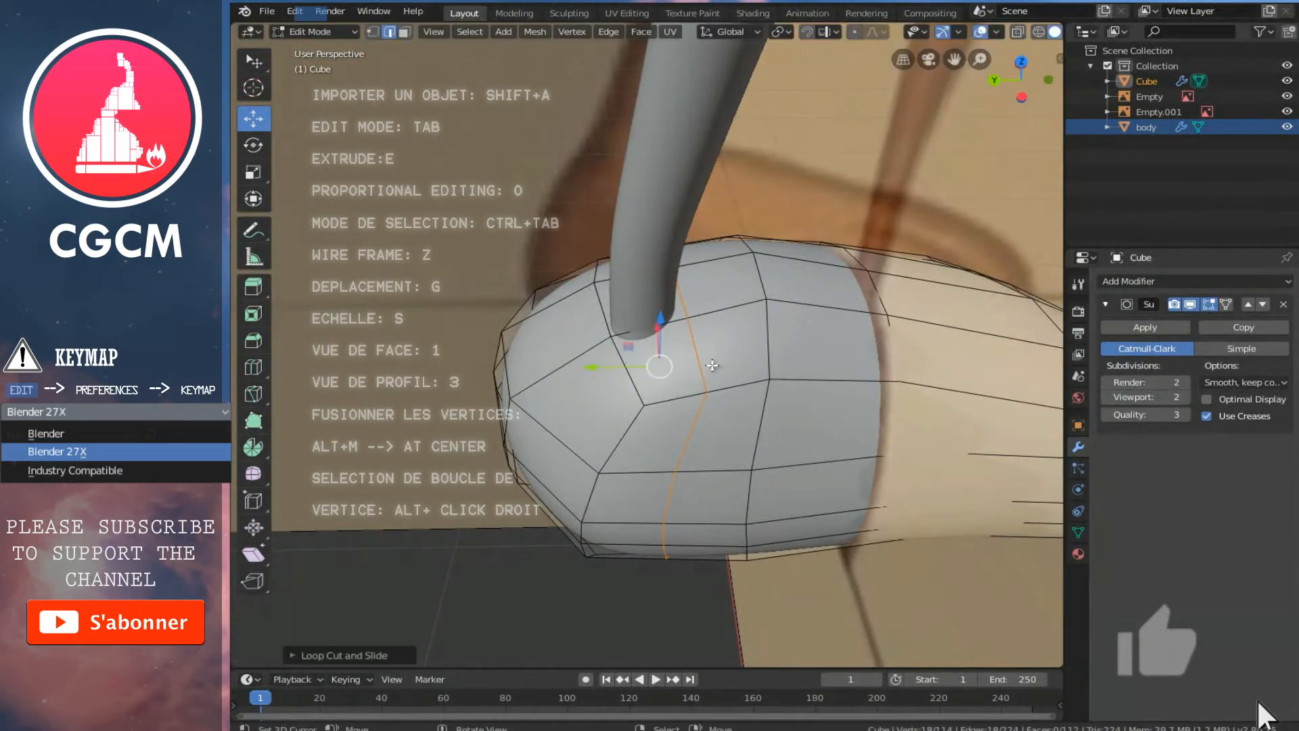
Switch to vertex selection and move a vertex on the side of the heel about -0.002 m along X
{"action": "key", "text": "Tab"}
{"action": "middle_click_drag", "start_coordinate": [795, 352], "coordinate": [825, 360]}
{"action": "key", "text": "Tab"}
{"action": "key", "text": "ctrl+Tab"}
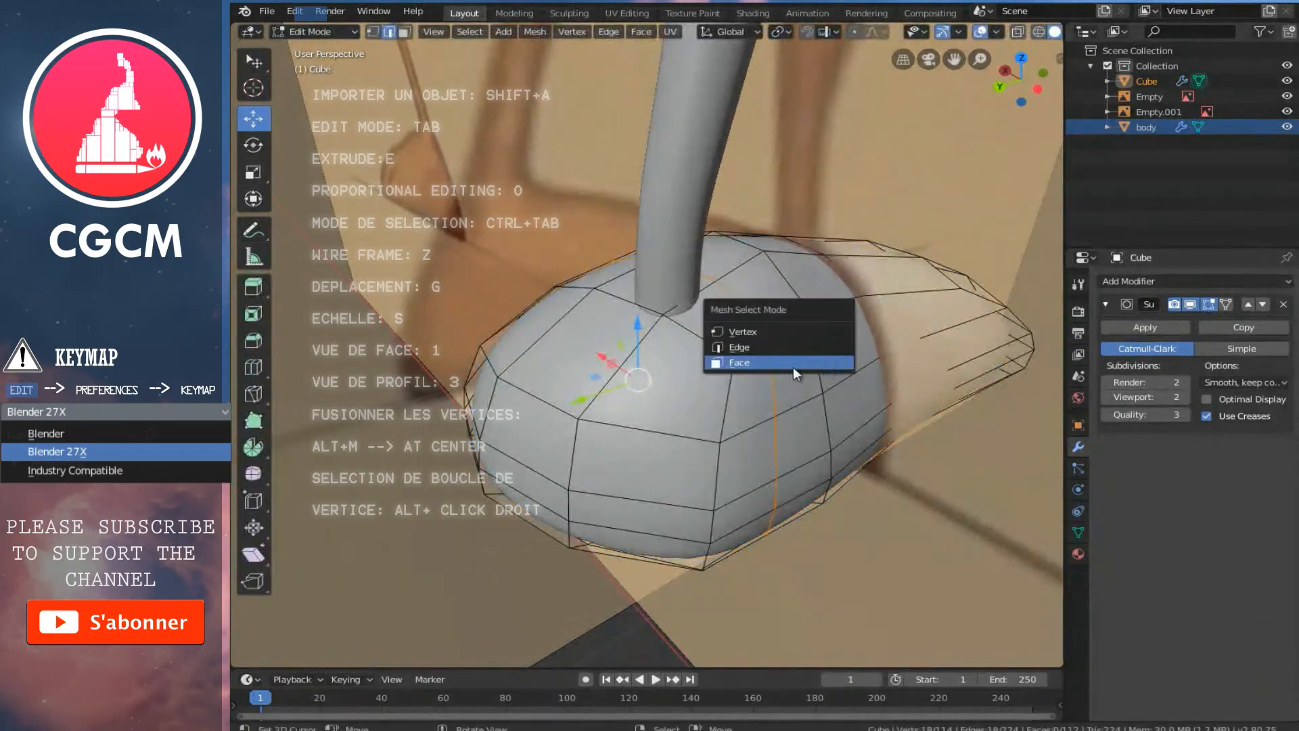
{"action": "left_click", "coordinate": [744, 331]}
{"action": "left_click", "coordinate": [779, 421]}
{"action": "key", "text": "g"}
{"action": "key", "text": "x"}
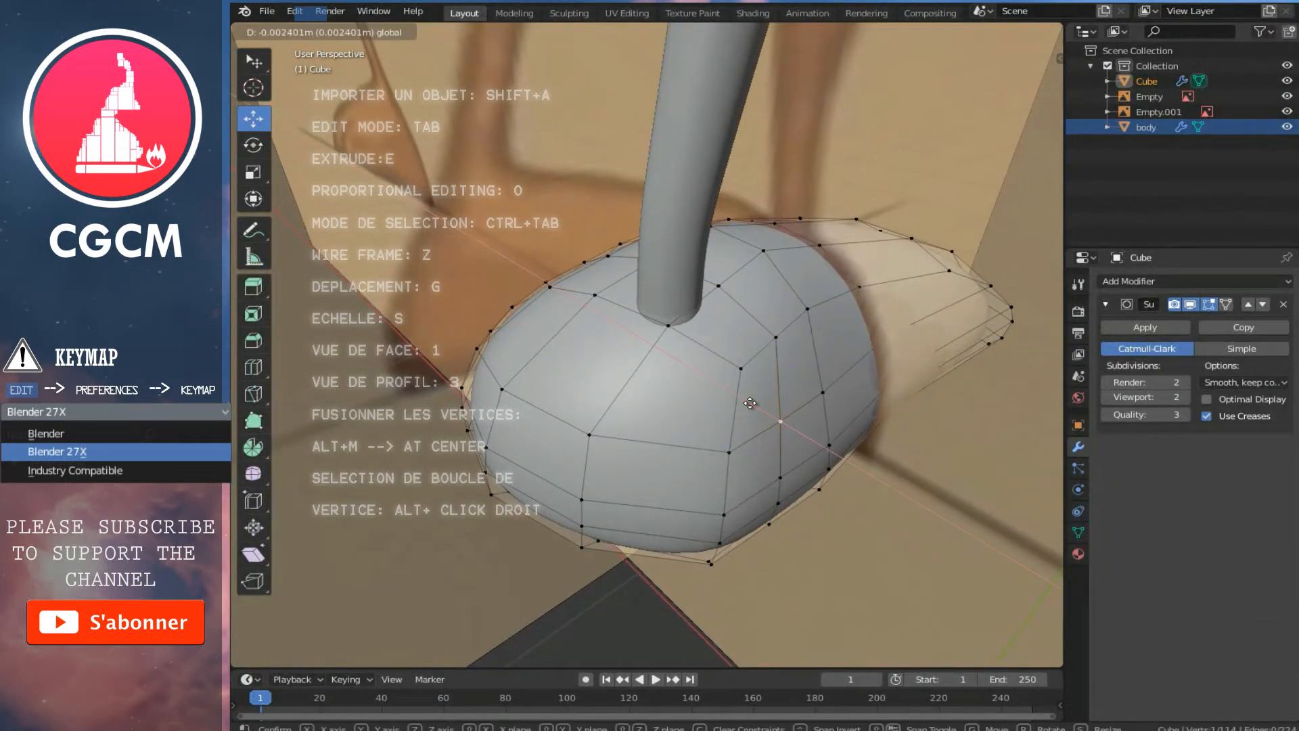
{"action": "left_click", "coordinate": [751, 403]}
Move the upper heel vertex beside the leg about 0.01 m along X
{"action": "middle_click_drag", "start_coordinate": [739, 356], "coordinate": [712, 351]}
{"action": "key", "text": "g"}
{"action": "key", "text": "x"}
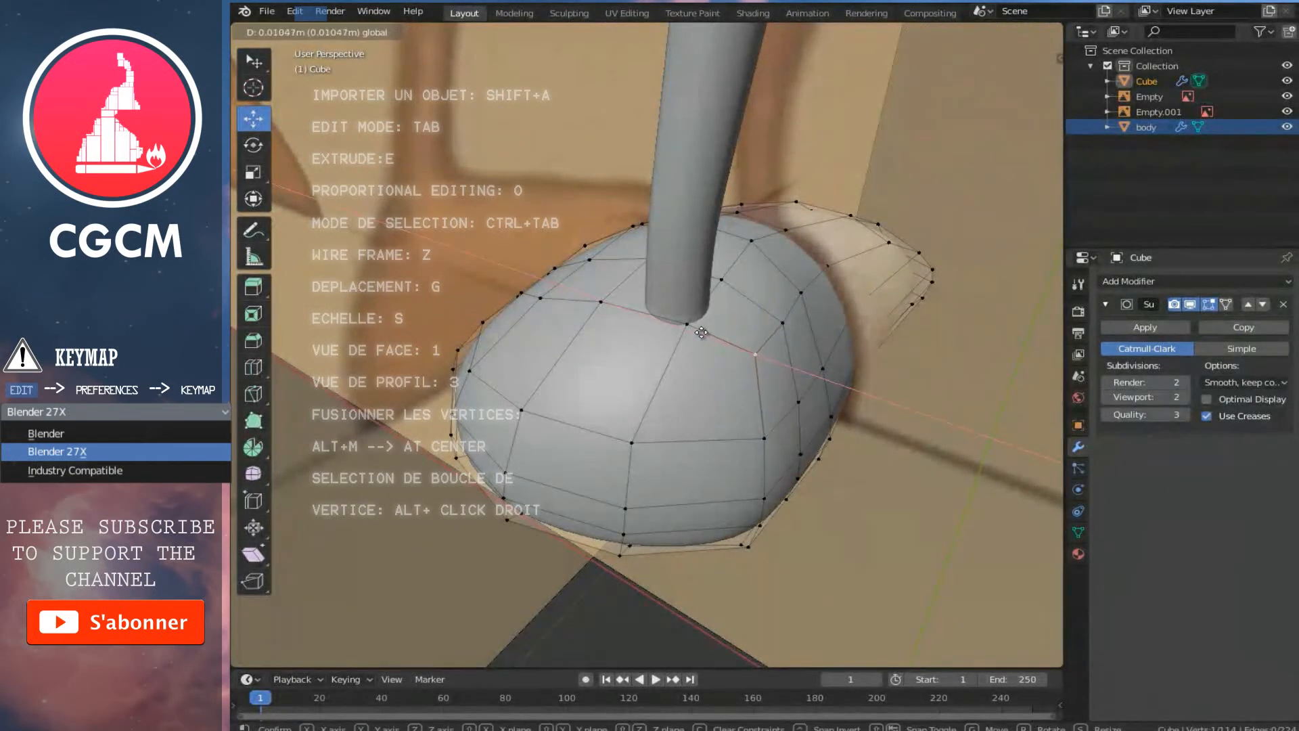
{"action": "left_click", "coordinate": [700, 331]}
Reposition the vertices just behind the leg to even out the top of the heel
{"action": "left_click", "coordinate": [631, 442]}
{"action": "middle_click_drag", "start_coordinate": [631, 443], "coordinate": [589, 460]}
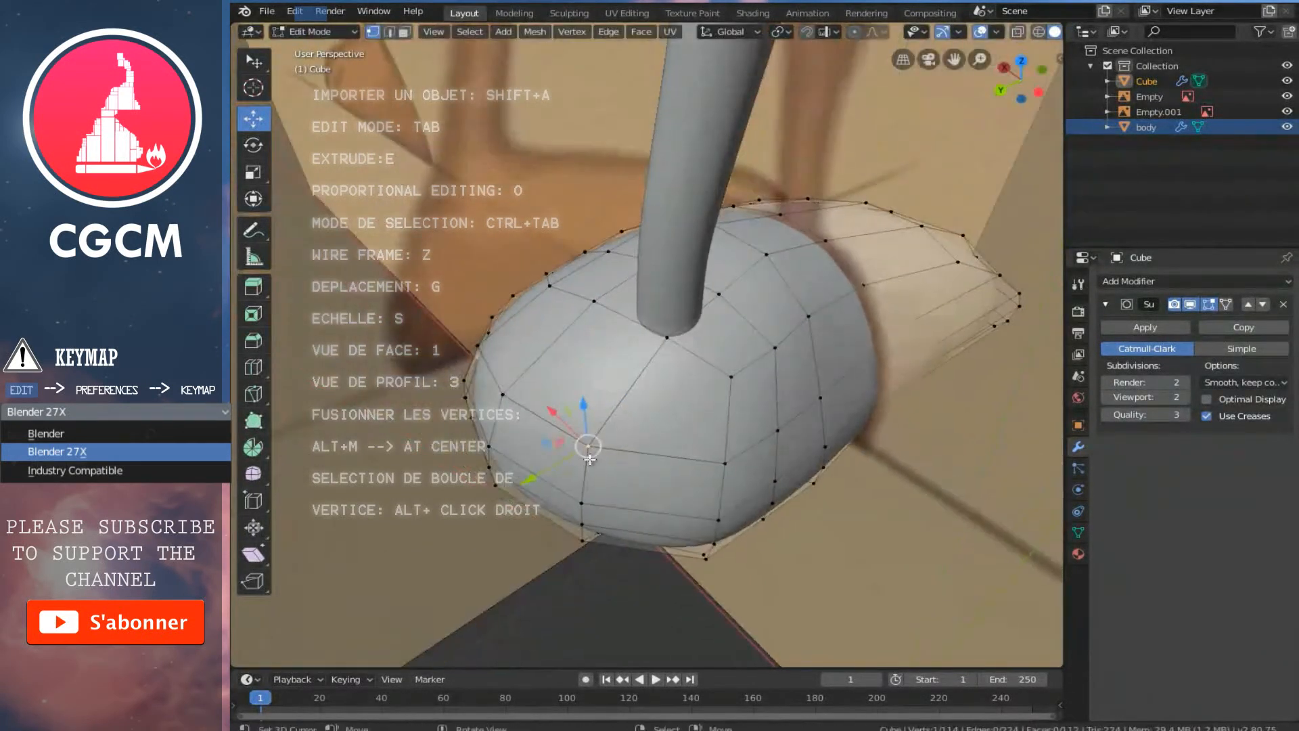
{"action": "key", "text": "g"}
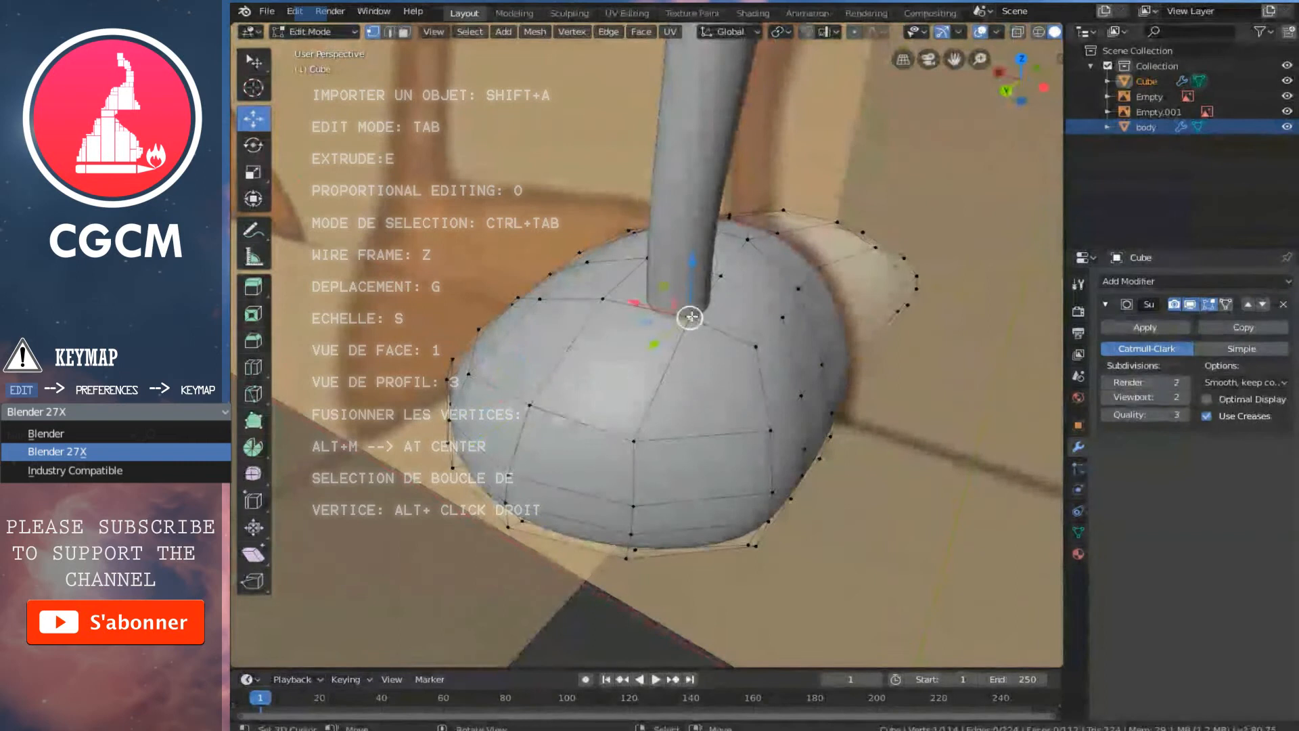
{"action": "left_click", "coordinate": [709, 316]}
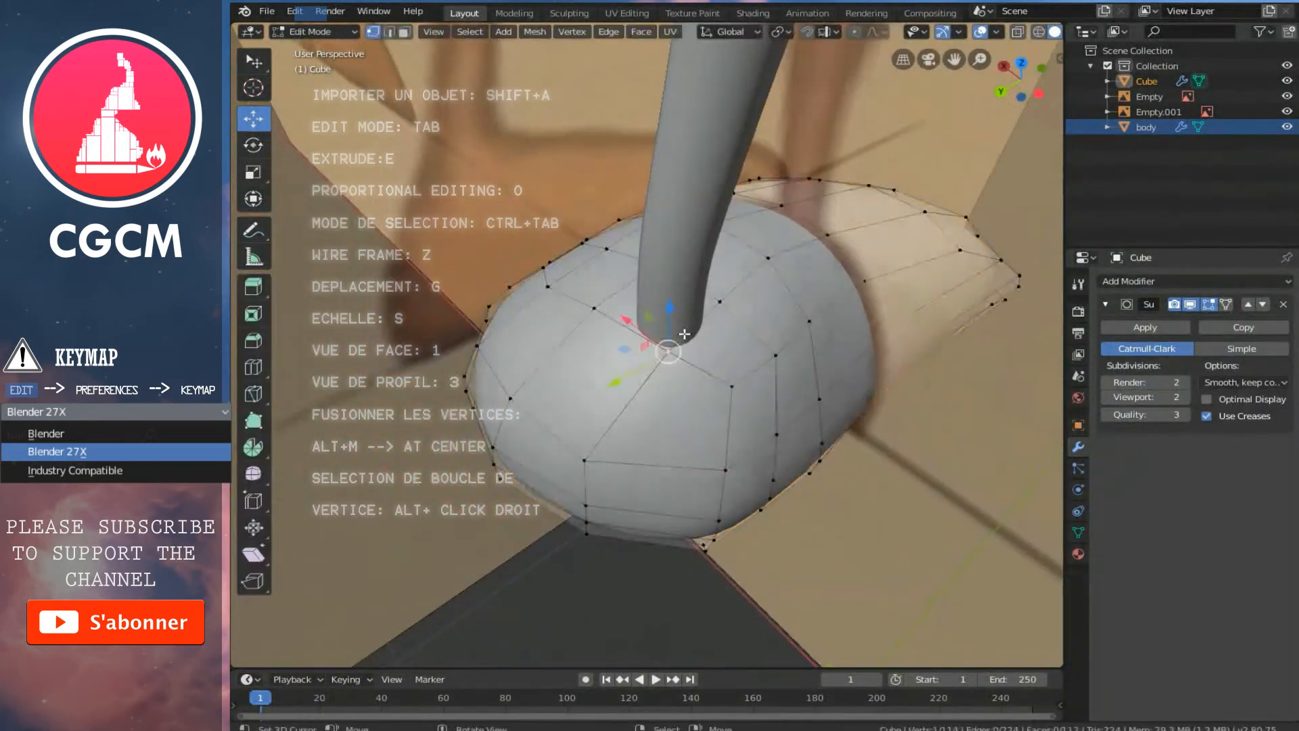
Switch to face selection and delete the face directly beneath the leg to open the foot
{"action": "key", "text": "ctrl+Tab"}
{"action": "left_click", "coordinate": [599, 364]}
{"action": "right_click", "coordinate": [634, 320]}
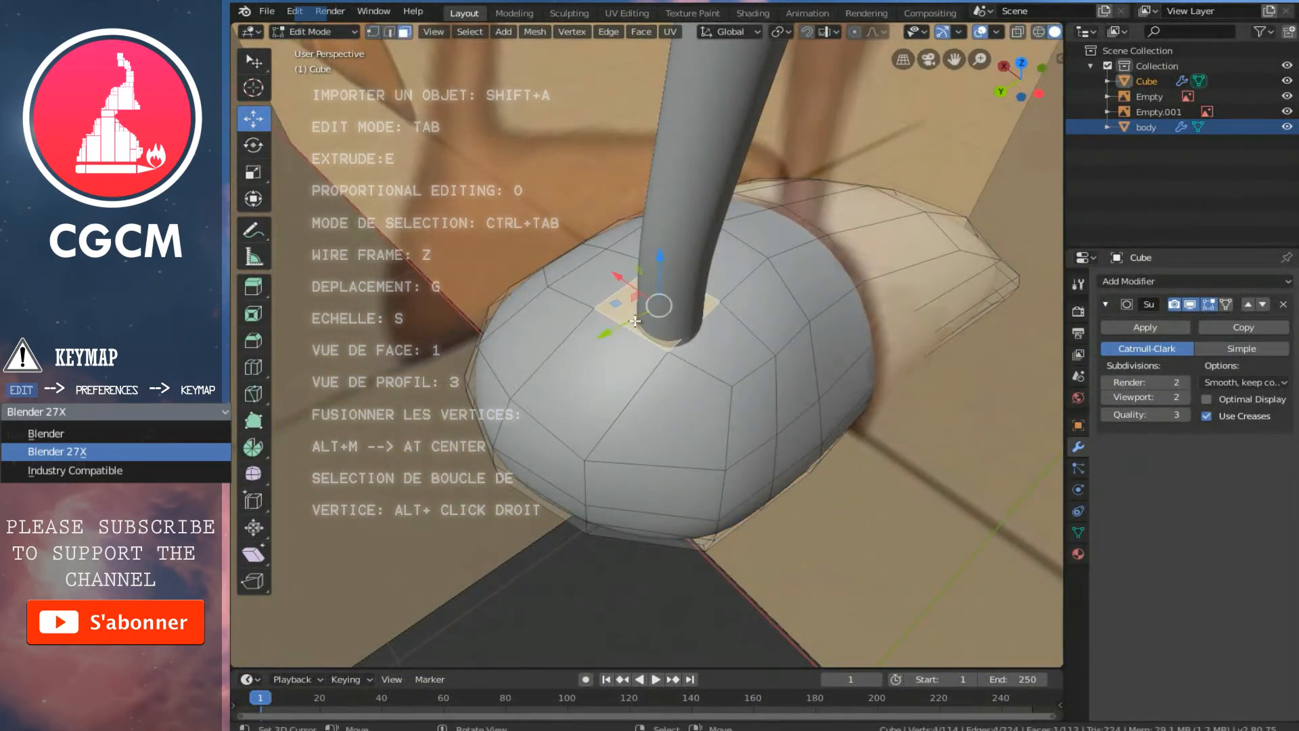
{"action": "key", "text": "x"}
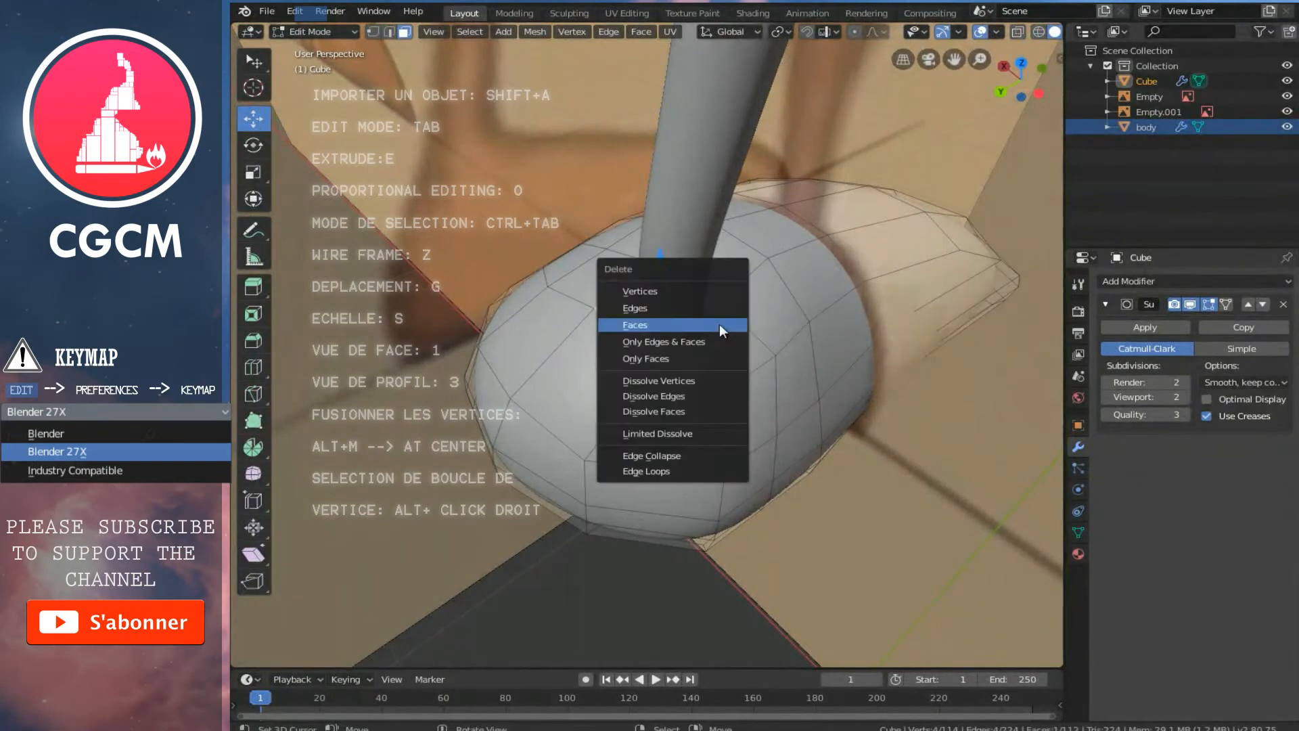
{"action": "left_click", "coordinate": [673, 321]}
{"action": "middle_click_drag", "start_coordinate": [672, 321], "coordinate": [731, 349]}
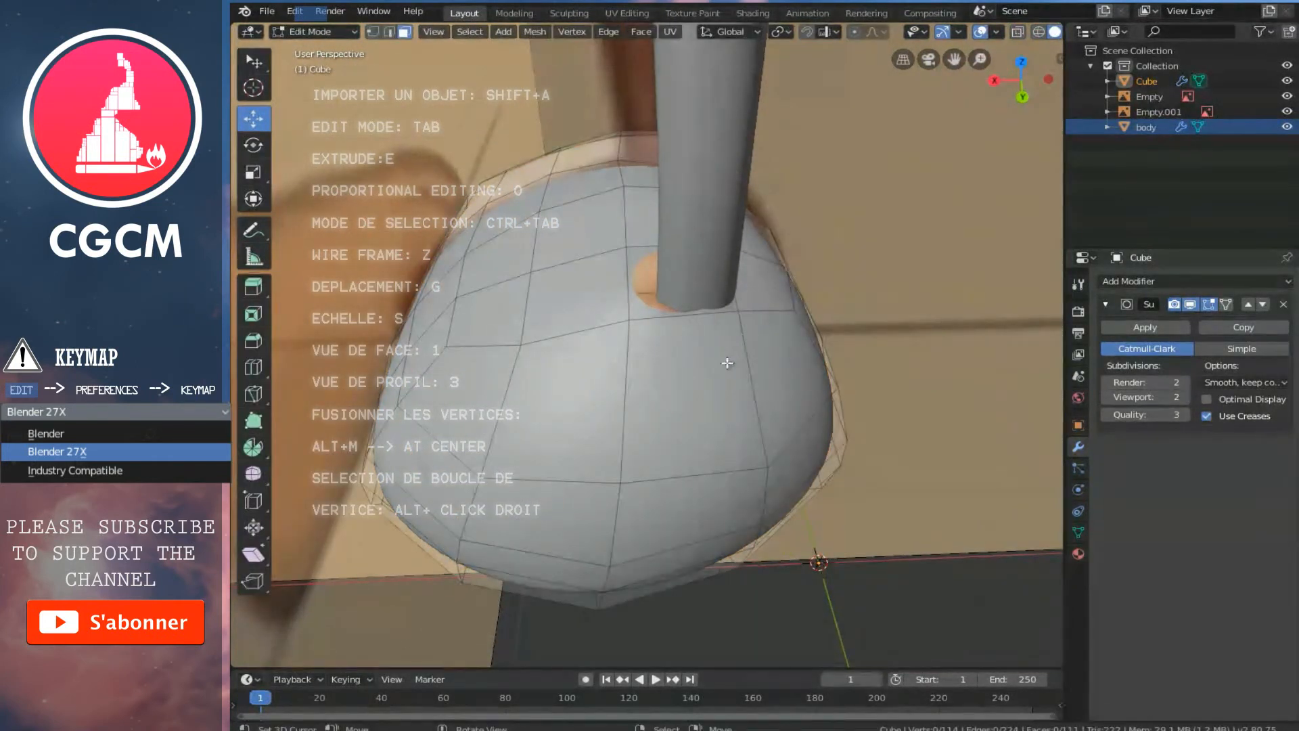
Select the whole linked foot mesh and shift it slightly so its opening lines up with the leg
{"action": "left_click", "coordinate": [727, 363]}
{"action": "key", "text": "ctrl+l"}
{"action": "left_click_drag", "start_coordinate": [548, 300], "coordinate": [563, 311]}
{"action": "left_click_drag", "start_coordinate": [614, 245], "coordinate": [616, 251]}
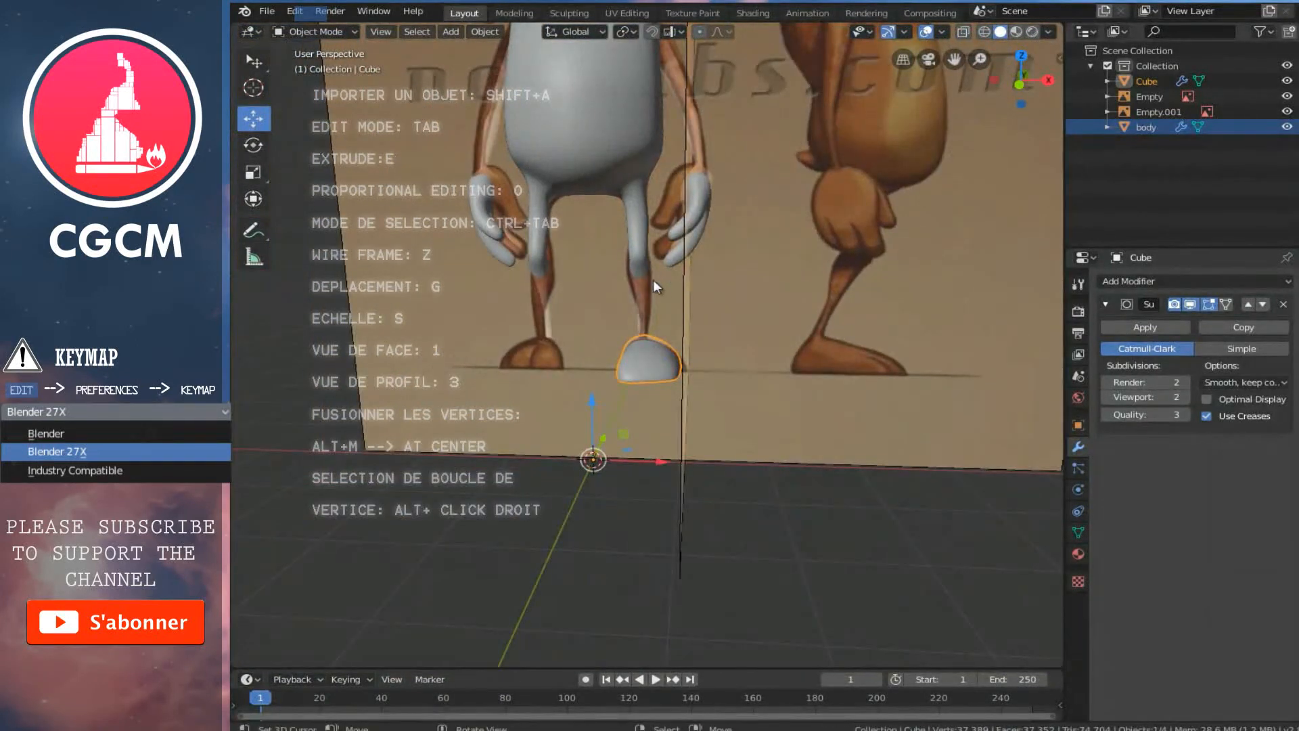
Compare the foot with the front reference and save the file
{"action": "key", "text": "KP_1"}
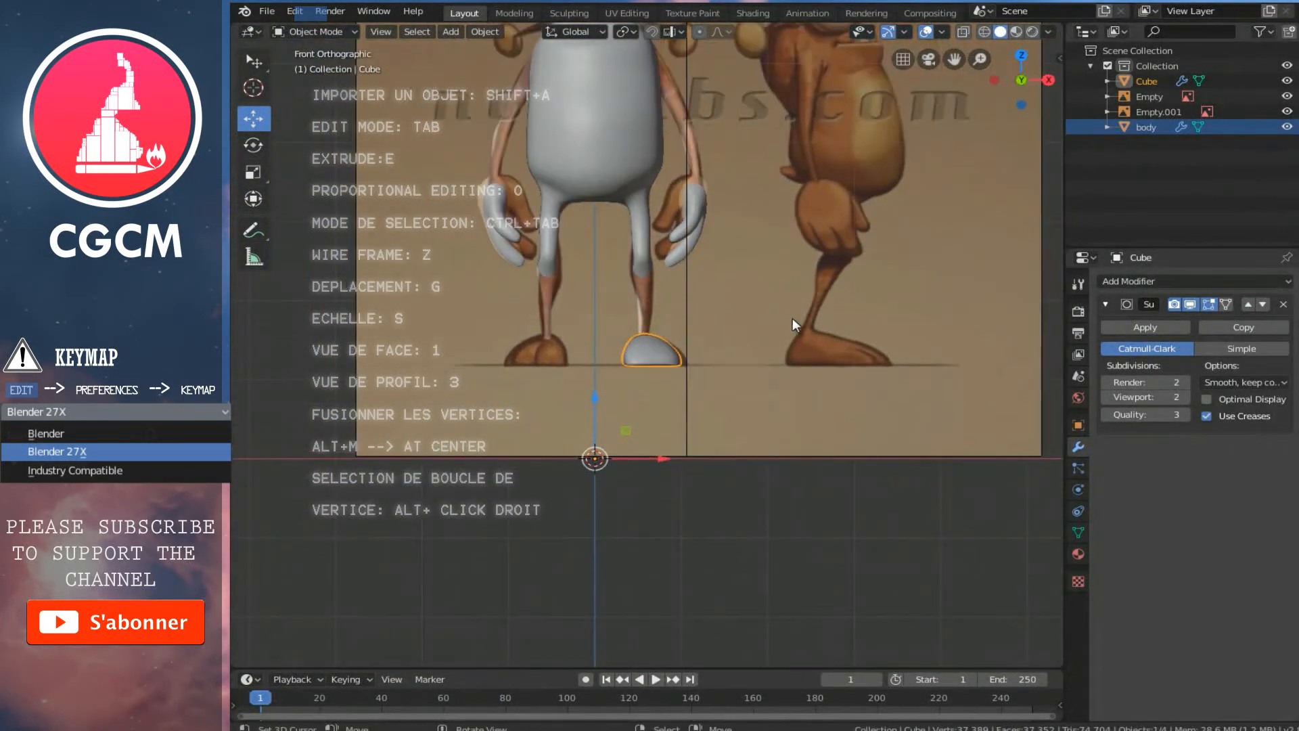
{"action": "scroll", "coordinate": [683, 415], "scroll_direction": "up", "scroll_amount": 1}
{"action": "scroll", "coordinate": [642, 414], "scroll_direction": "up", "scroll_amount": 3, "text": "shift"}
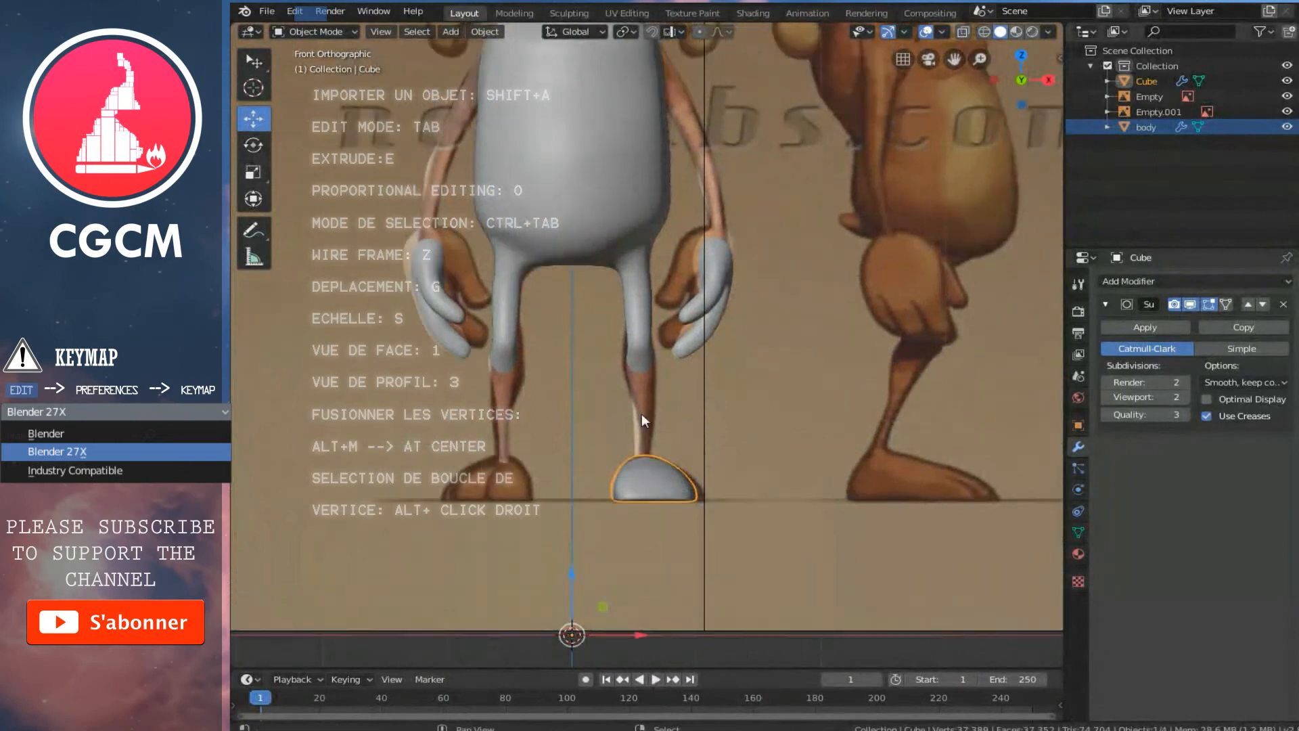
{"action": "key", "text": "ctrl+s"}
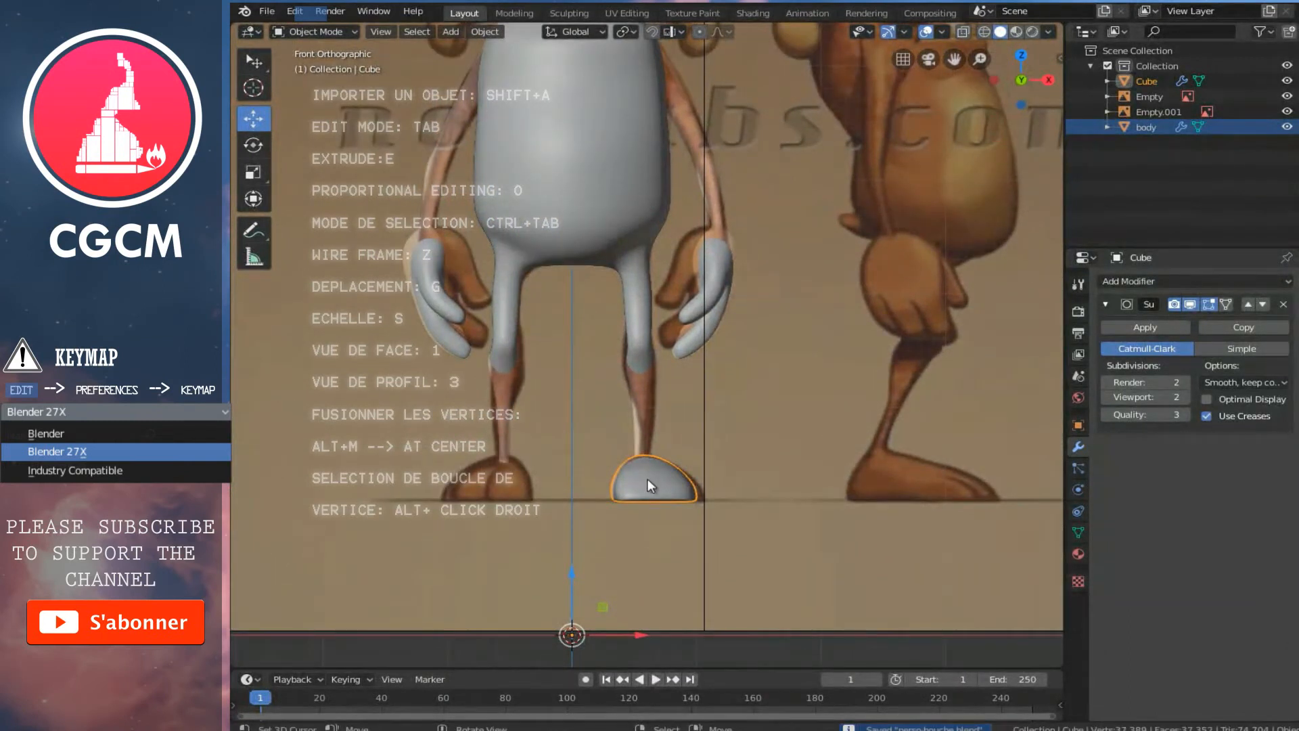
Add the body to the selection as the active object and join the foot into it
{"action": "left_click", "coordinate": [635, 327]}
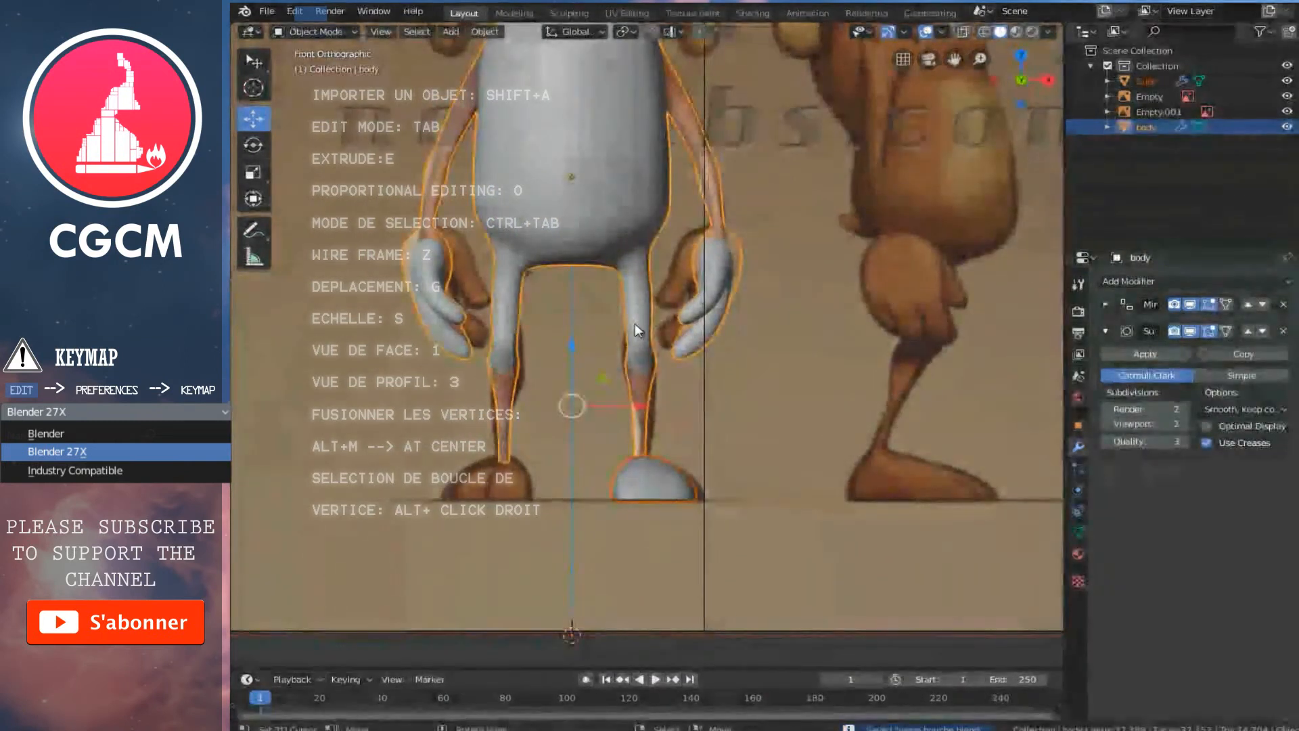
{"action": "key", "text": "ctrl+j"}
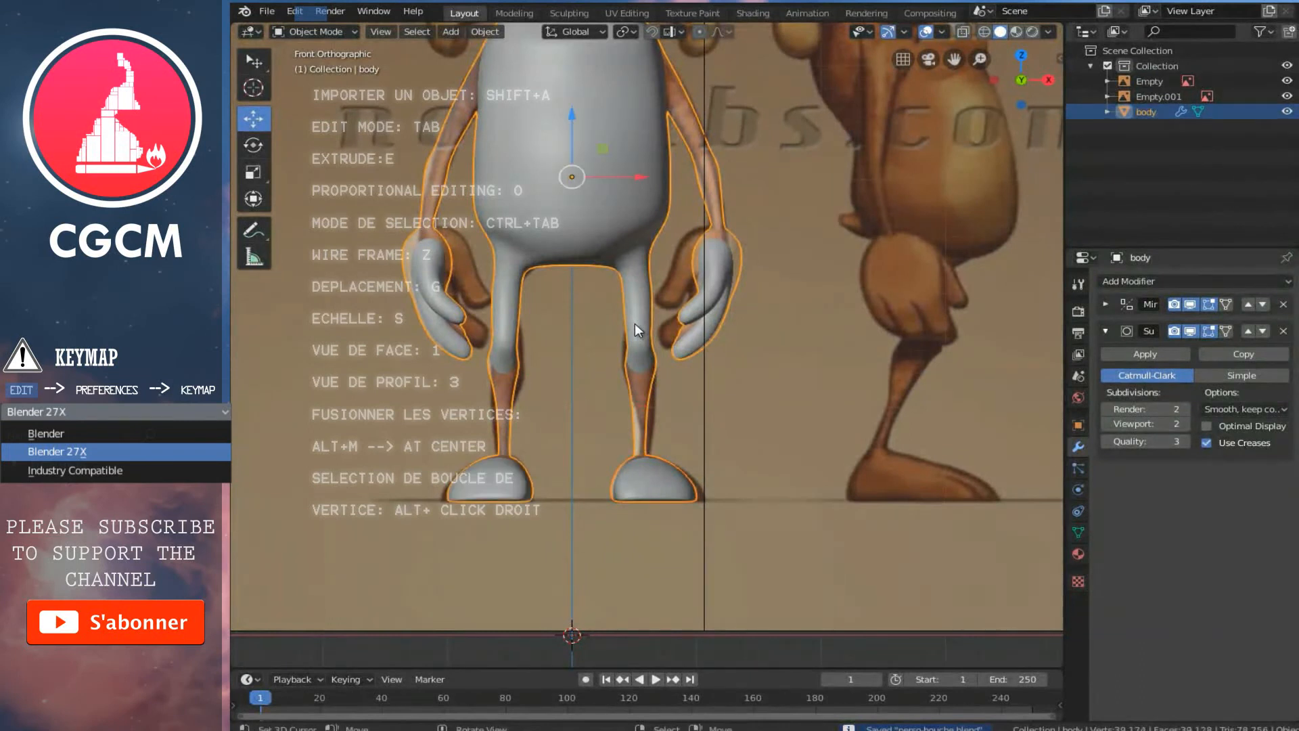
{"action": "scroll", "coordinate": [634, 453], "scroll_direction": "up", "scroll_amount": 1}
{"action": "scroll", "coordinate": [635, 452], "scroll_direction": "down", "scroll_amount": 1}
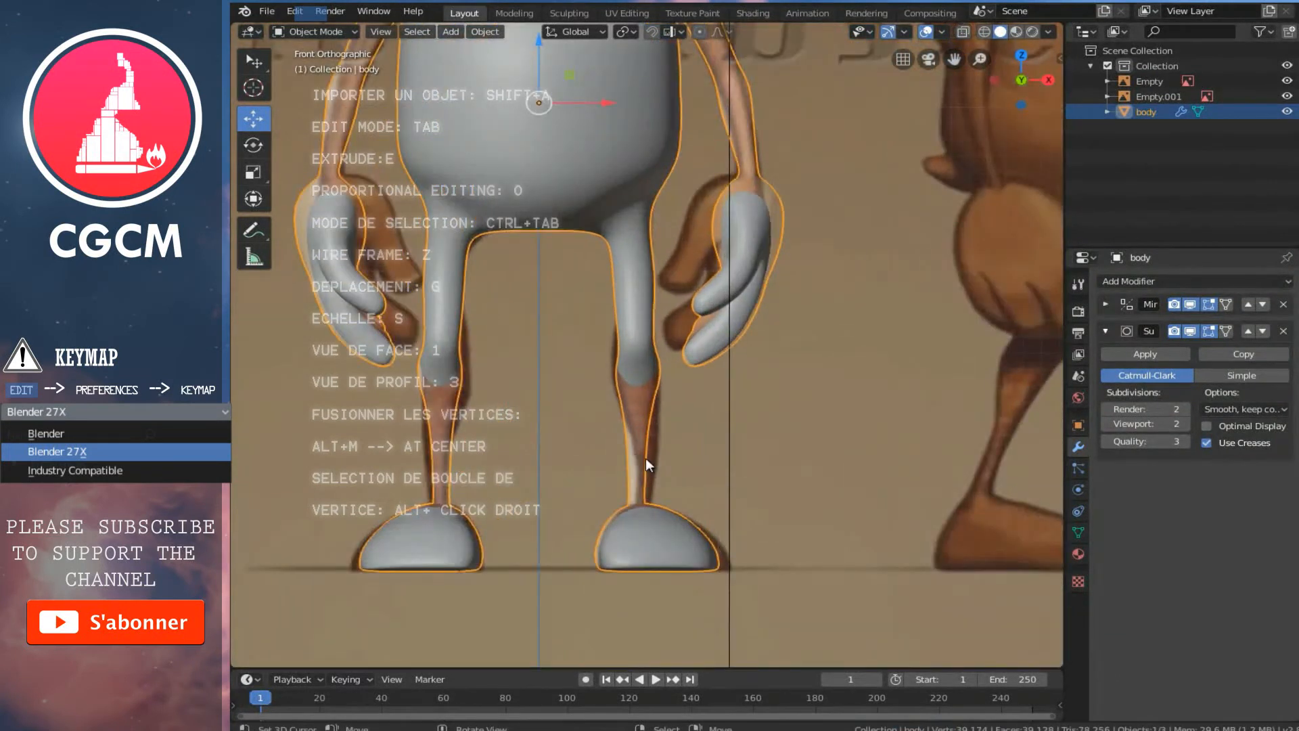
{"action": "scroll", "coordinate": [646, 458], "scroll_direction": "down", "scroll_amount": 1}
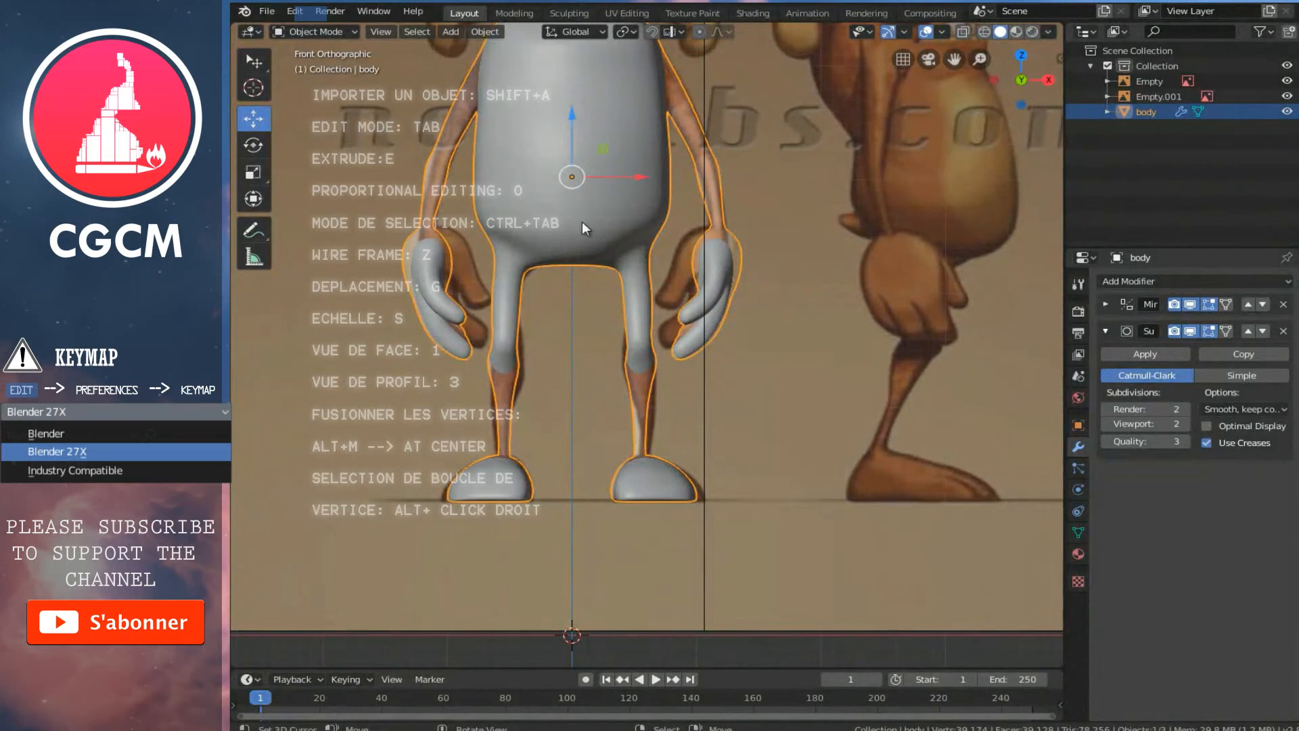
Enter Edit Mode on the joined body, isolate it in local view and frame the gap between ankle and foot
{"action": "key", "text": "Tab"}
{"action": "middle_click_drag", "start_coordinate": [767, 386], "coordinate": [576, 399]}
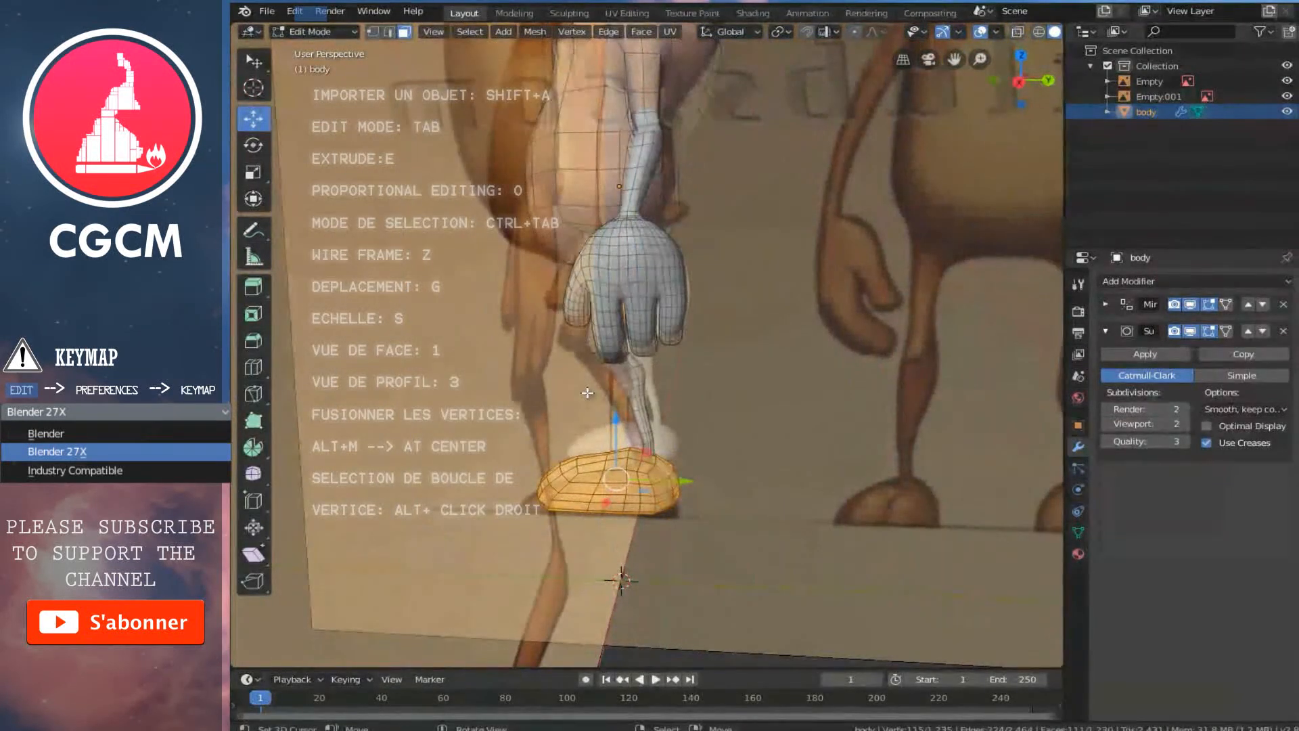
{"action": "key", "text": "KP_Divide"}
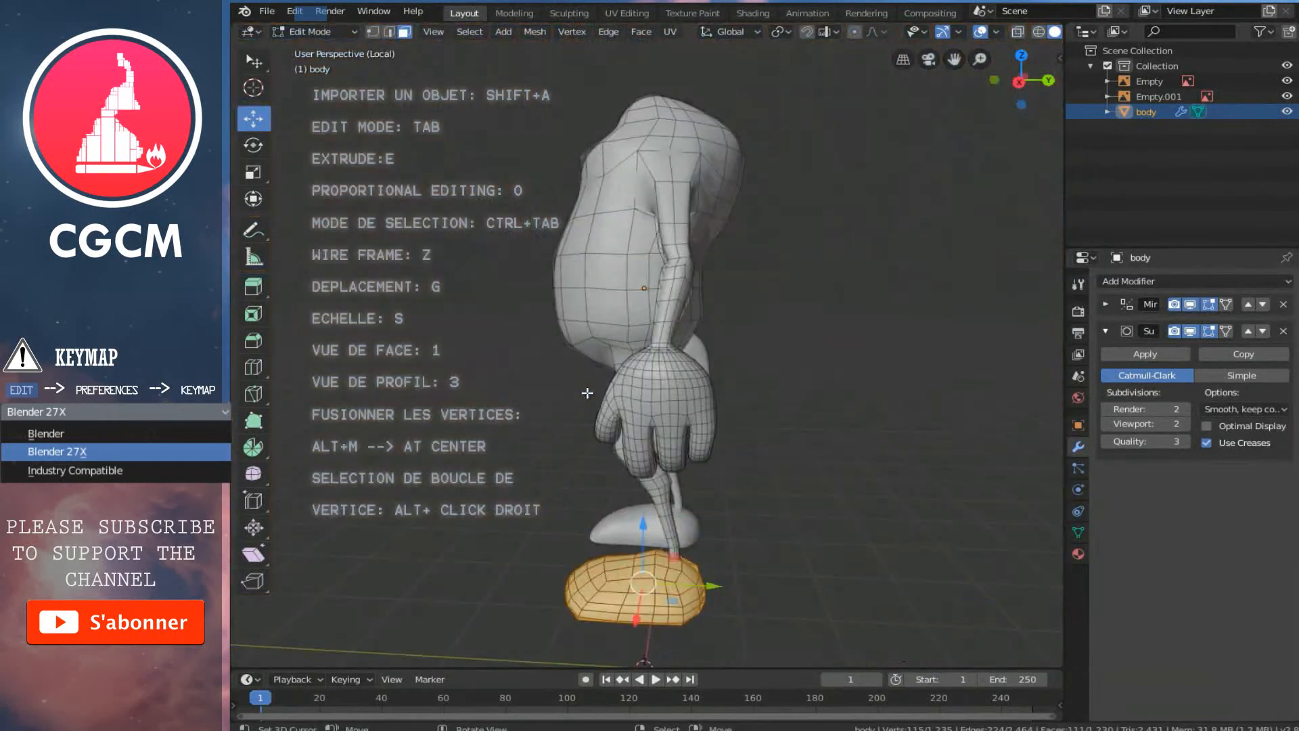
{"action": "scroll", "coordinate": [695, 408], "scroll_direction": "down", "scroll_amount": 7, "text": "shift"}
{"action": "scroll", "coordinate": [718, 456], "scroll_direction": "up", "scroll_amount": 6}
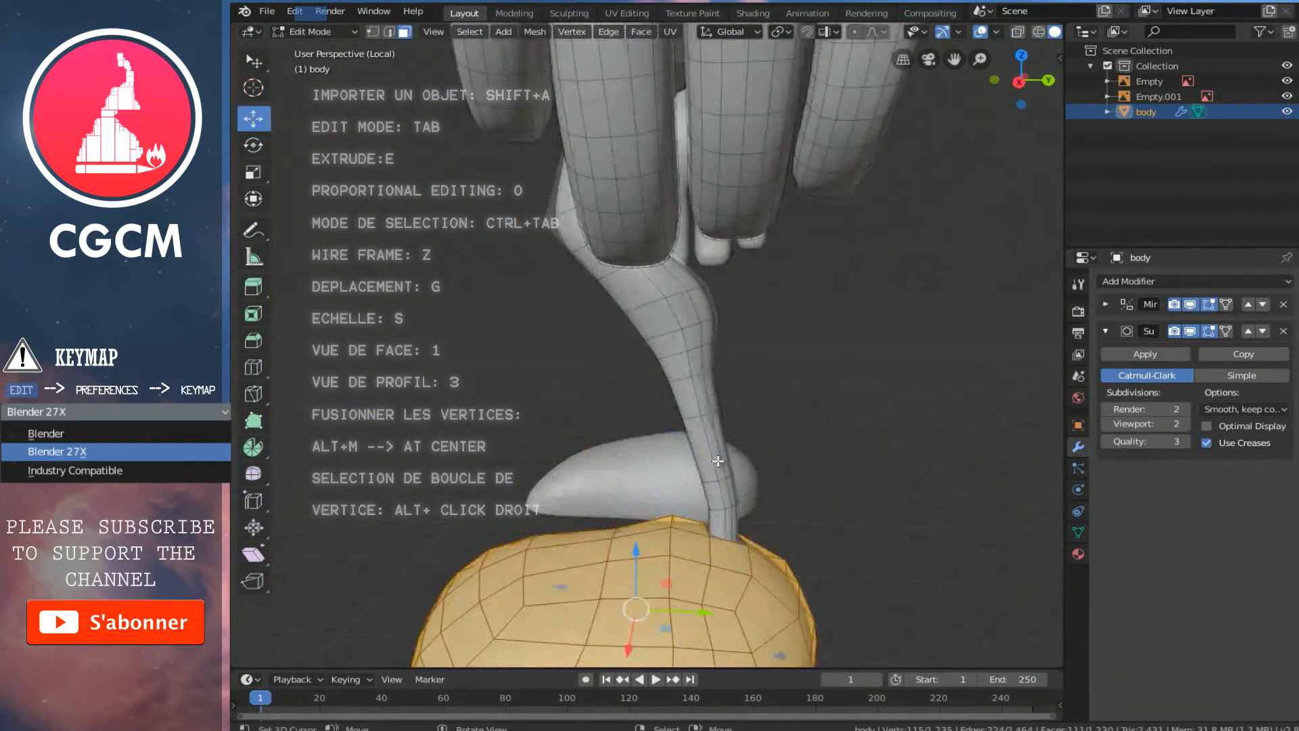
Switch the body mesh to vertex selection with the gap between leg and foot in close view
{"action": "scroll", "coordinate": [720, 458], "scroll_direction": "down", "scroll_amount": 8, "text": "shift"}
{"action": "middle_click_drag", "start_coordinate": [722, 459], "coordinate": [676, 483]}
{"action": "scroll", "coordinate": [697, 455], "scroll_direction": "up", "scroll_amount": 2}
{"action": "key", "text": "ctrl+Tab"}
{"action": "left_click", "coordinate": [644, 425]}
{"action": "scroll", "coordinate": [668, 451], "scroll_direction": "up", "scroll_amount": 1}
Try to move the edge loop around the foot's upper opening, and undo the move
{"action": "right_click", "coordinate": [695, 467], "text": "alt"}
{"action": "key", "text": "g"}
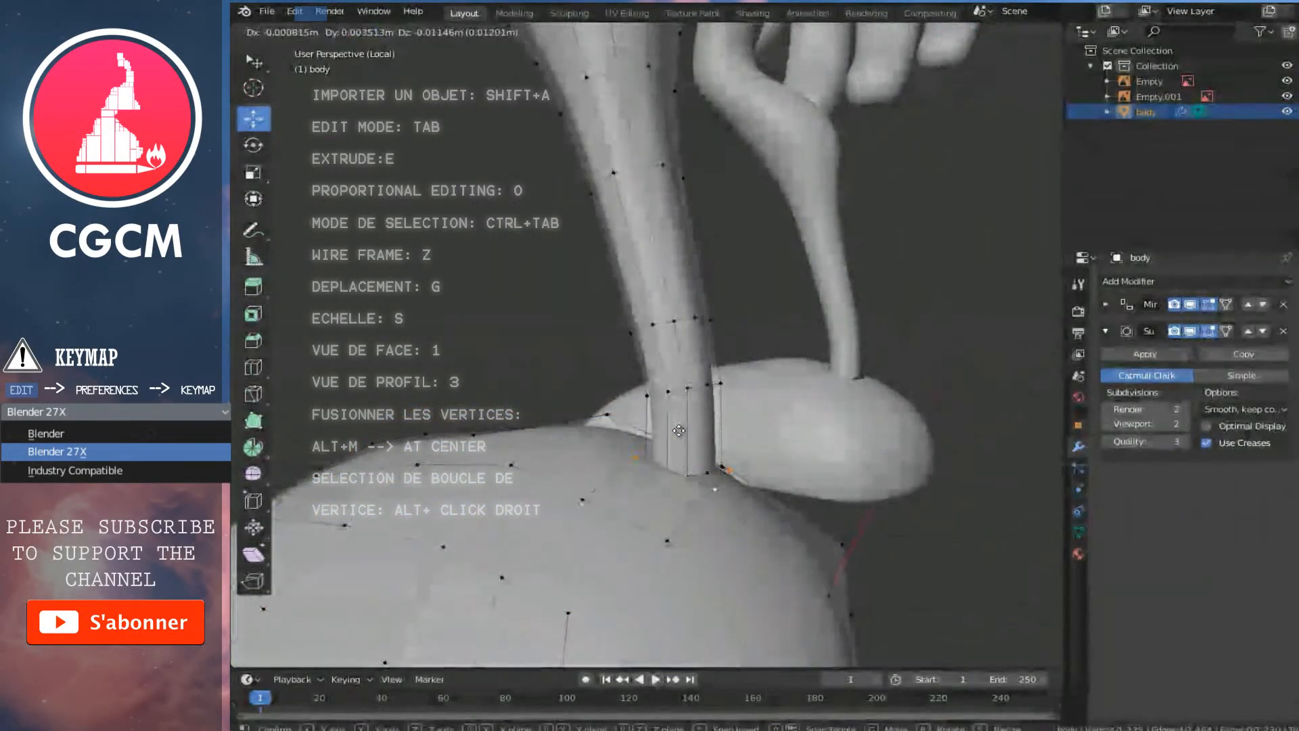
{"action": "left_click", "coordinate": [680, 435]}
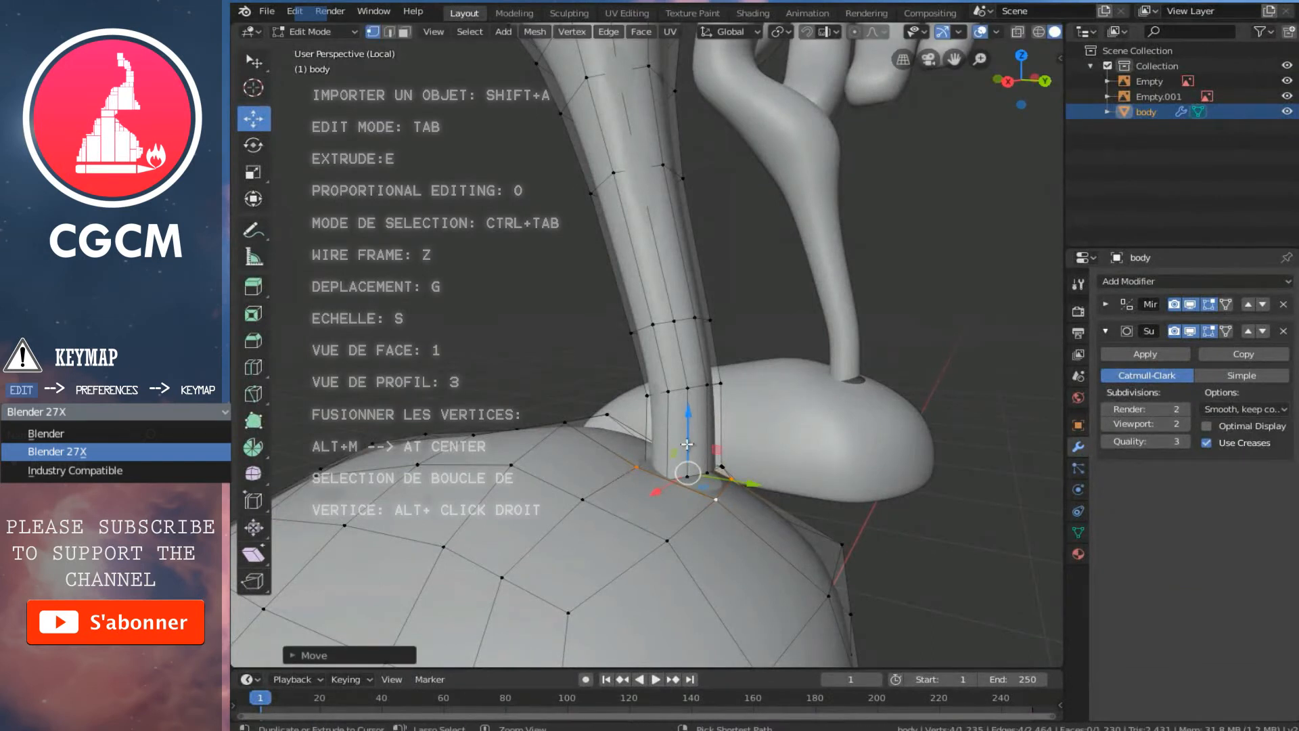
{"action": "key", "text": "ctrl+z"}
Raise the leg's open lower end and the edge loop just above it to leave a clear gap over the foot
{"action": "left_click_drag", "start_coordinate": [684, 414], "coordinate": [686, 386]}
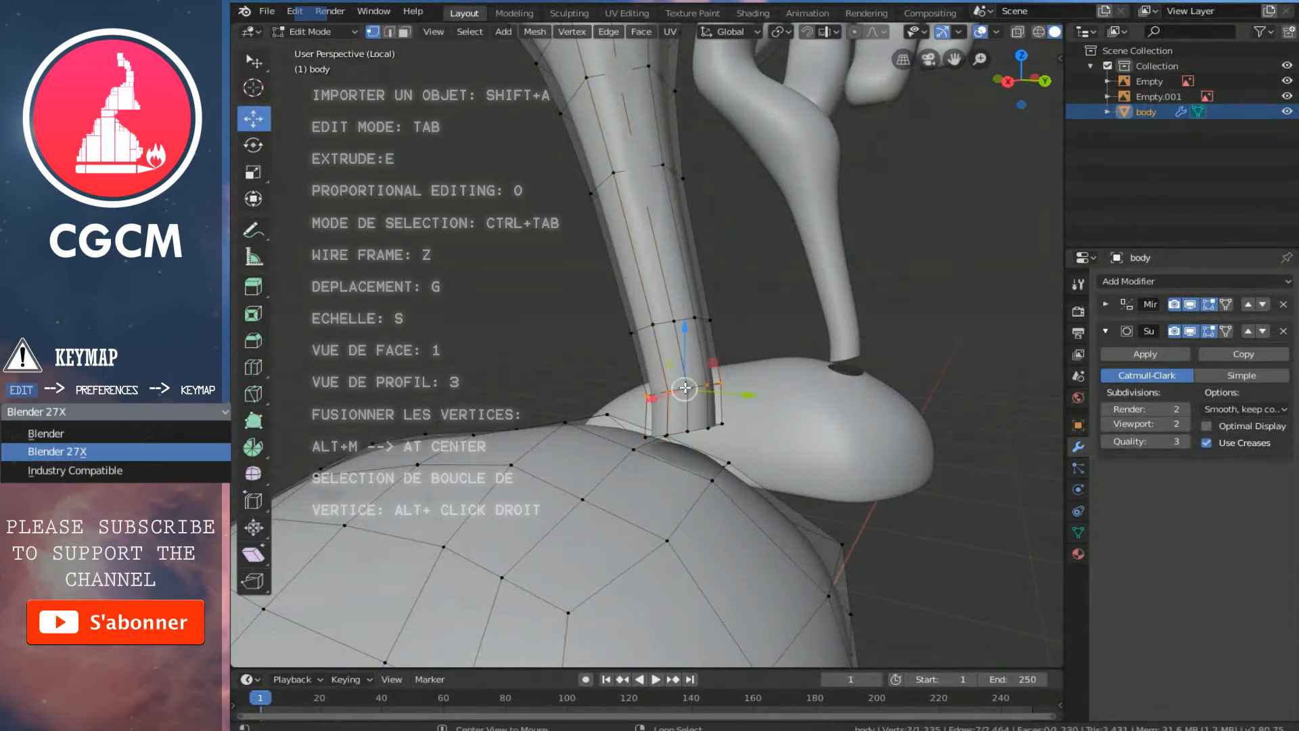
{"action": "left_click_drag", "start_coordinate": [680, 333], "coordinate": [688, 318]}
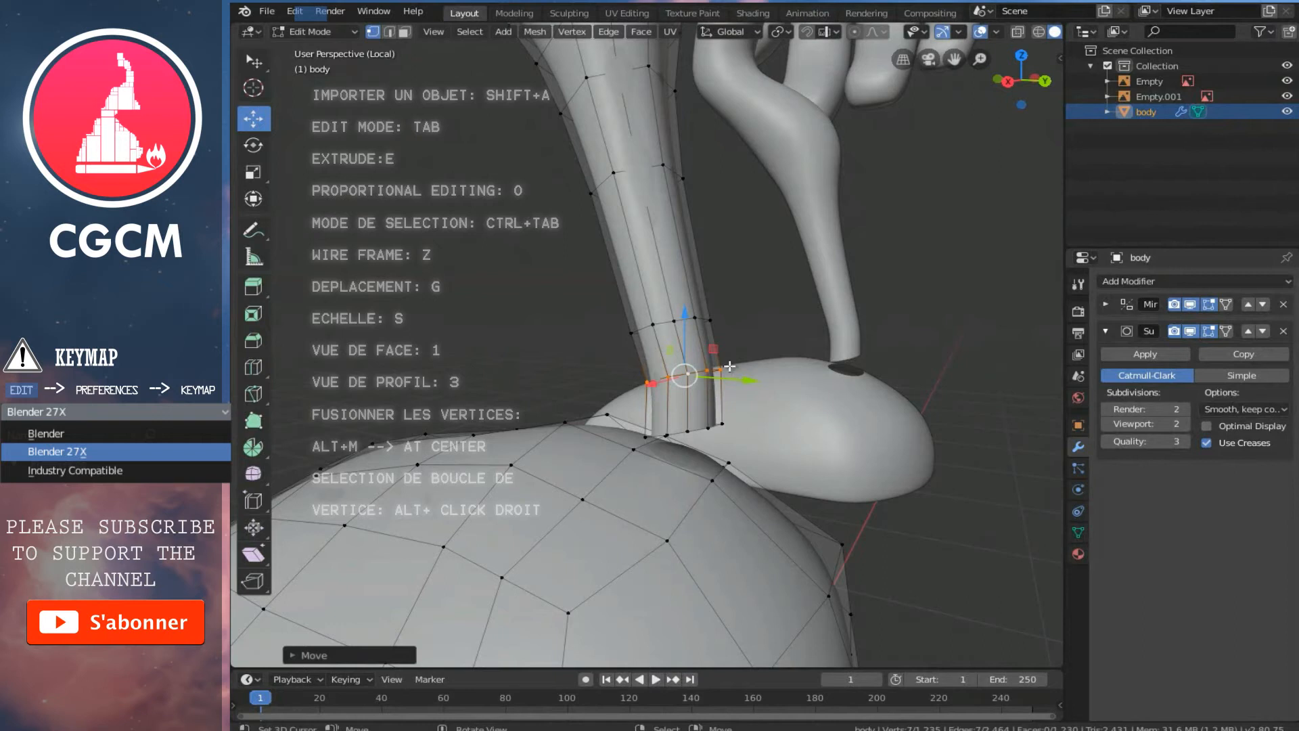
Edge-slide the two loops above the leg's open end slightly upward to even out their spacing
{"action": "right_click", "coordinate": [677, 323], "text": "alt"}
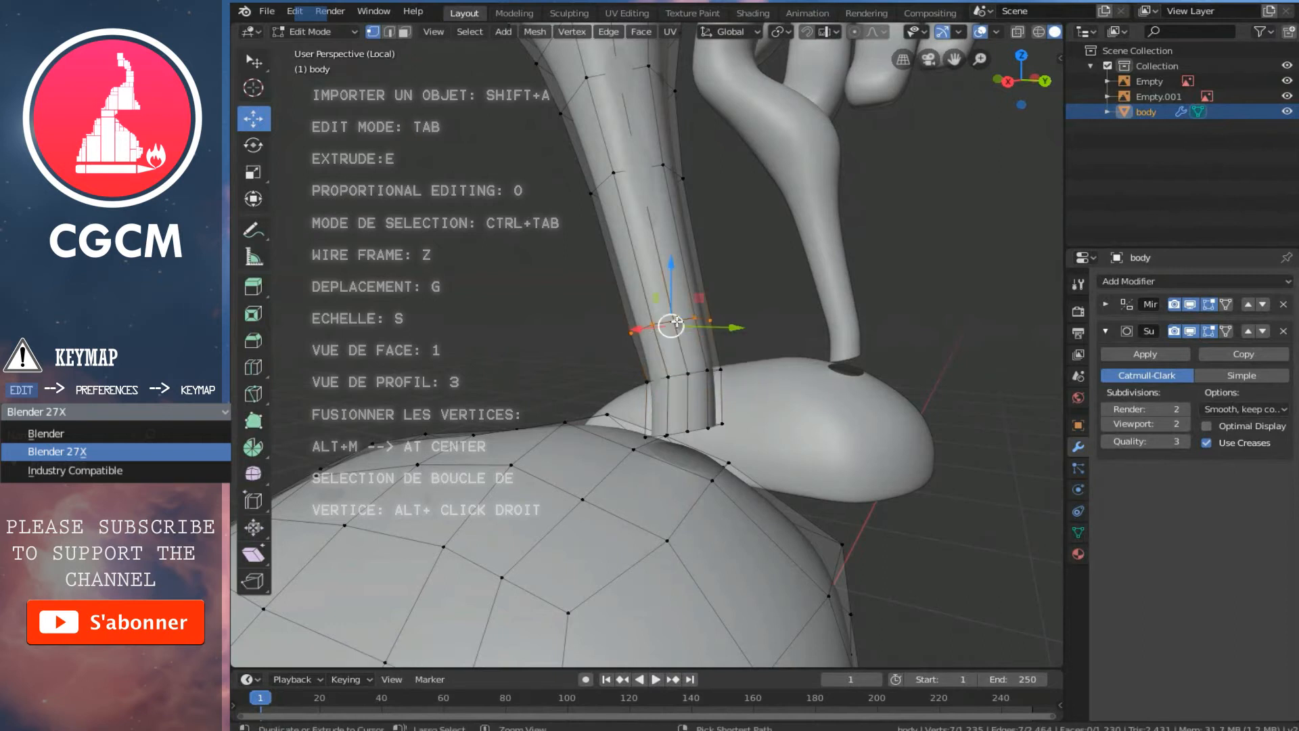
{"action": "key", "text": "ctrl+e"}
{"action": "left_click", "coordinate": [677, 321]}
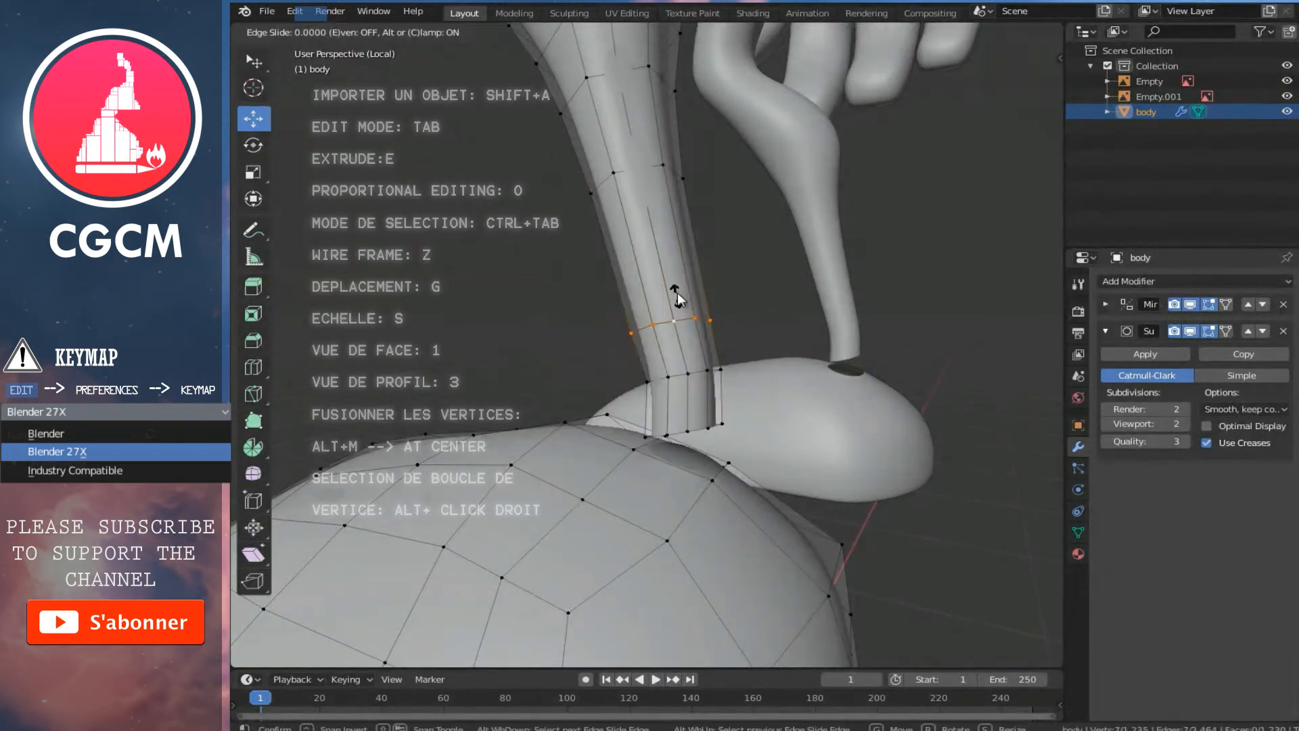
{"action": "left_click", "coordinate": [679, 288]}
{"action": "right_click", "coordinate": [668, 374], "text": "alt"}
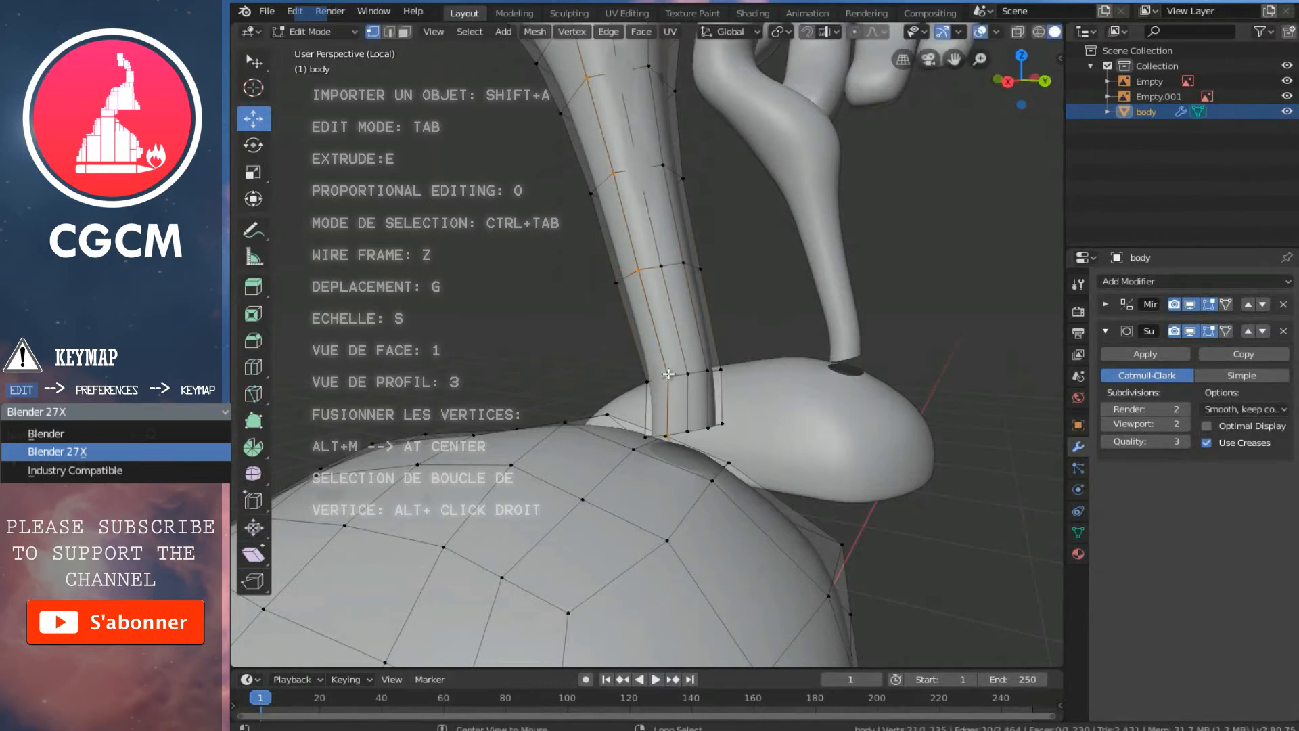
{"action": "key", "text": "ctrl+e"}
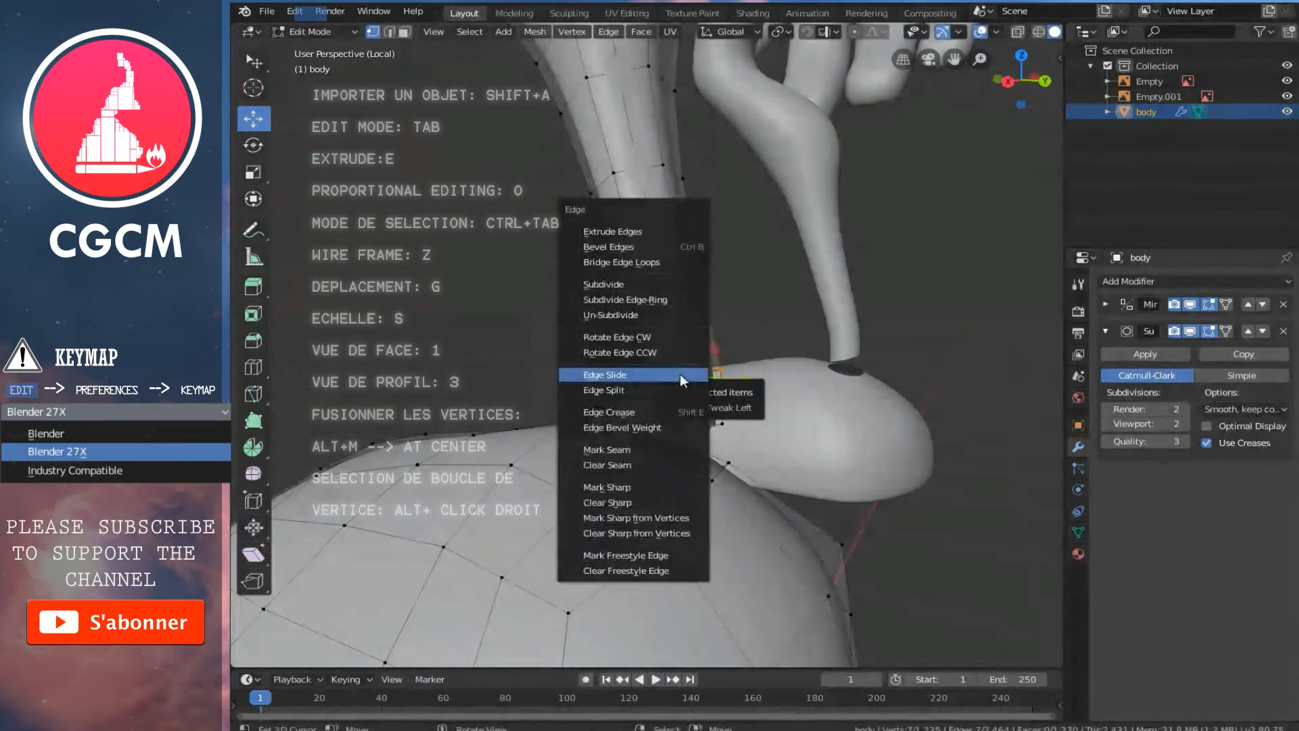
{"action": "left_click", "coordinate": [678, 374]}
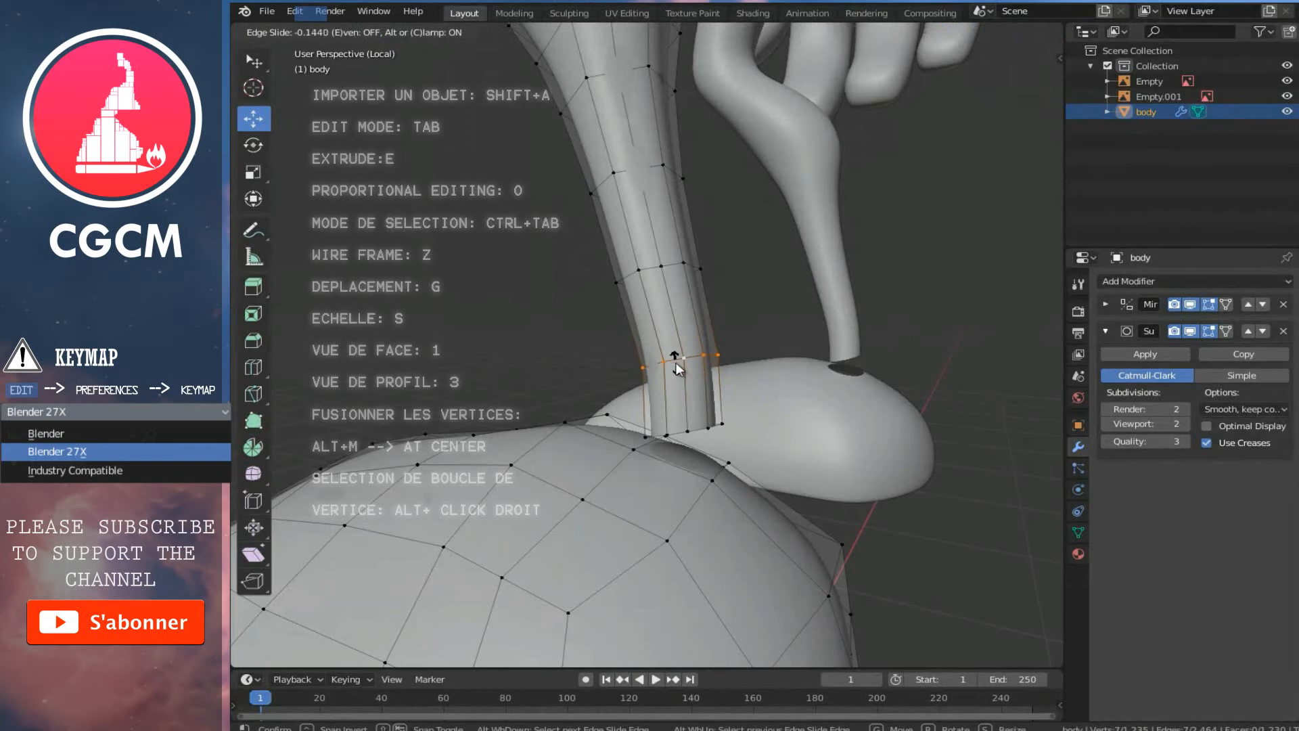
{"action": "left_click", "coordinate": [674, 359]}
Add a loop cut around the foot that passes through the side edge of its opening
{"action": "middle_click_drag", "start_coordinate": [677, 365], "coordinate": [594, 378]}
{"action": "middle_click_drag", "start_coordinate": [593, 497], "coordinate": [640, 368], "text": "shift"}
{"action": "scroll", "coordinate": [591, 360], "scroll_direction": "up", "scroll_amount": 2}
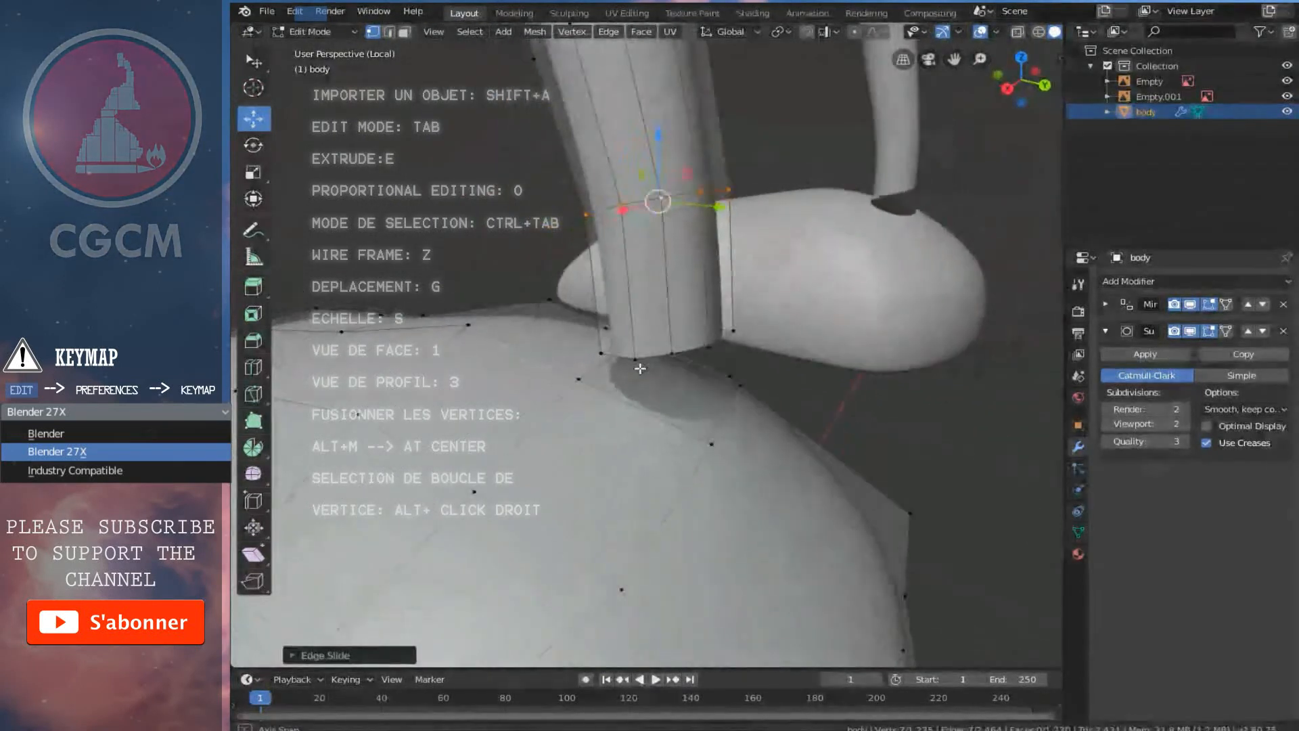
{"action": "right_click", "coordinate": [712, 442]}
{"action": "middle_click_drag", "start_coordinate": [631, 429], "coordinate": [599, 412]}
{"action": "scroll", "coordinate": [643, 403], "scroll_direction": "down", "scroll_amount": 1}
{"action": "key", "text": "ctrl+r"}
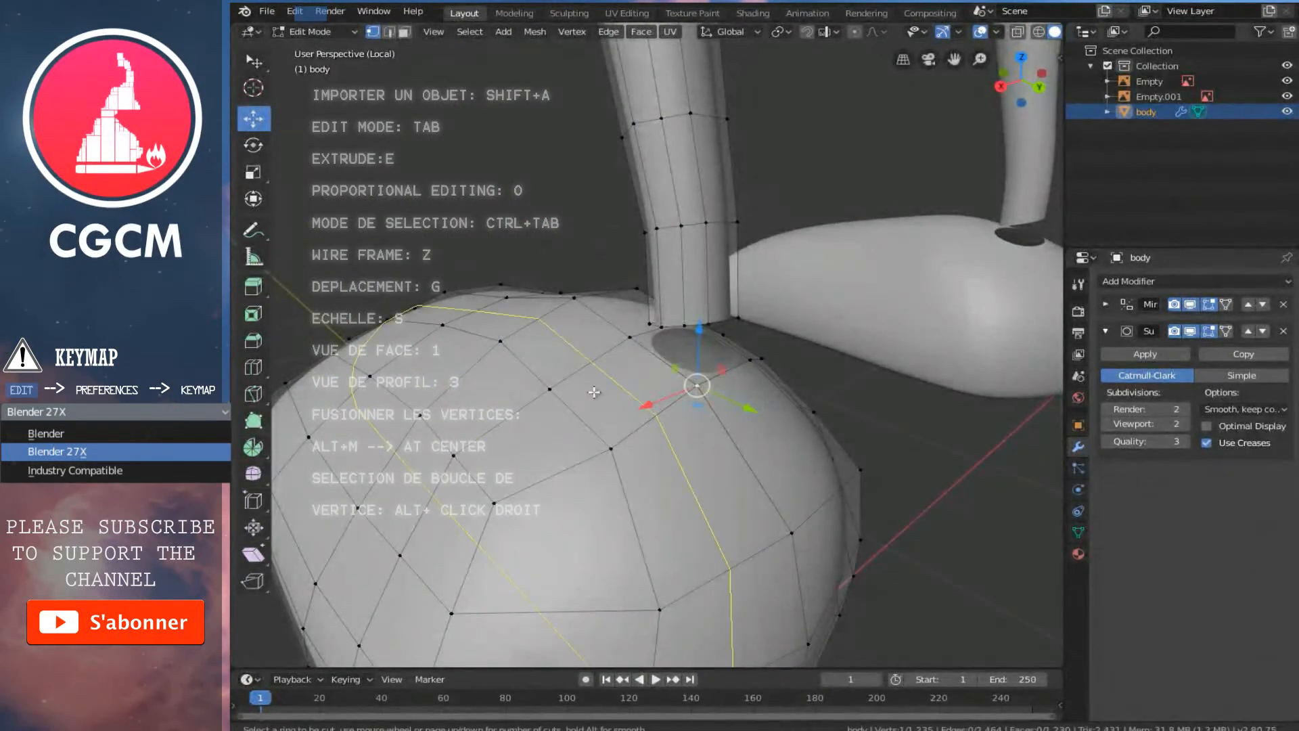
{"action": "left_click", "coordinate": [656, 360]}
{"action": "left_click", "coordinate": [655, 364]}
Add a lengthwise loop cut through the heel side of the foot's opening and check the foot in Object Mode
{"action": "middle_click_drag", "start_coordinate": [655, 368], "coordinate": [541, 399]}
{"action": "scroll", "coordinate": [583, 371], "scroll_direction": "up", "scroll_amount": 3}
{"action": "left_click", "coordinate": [581, 400]}
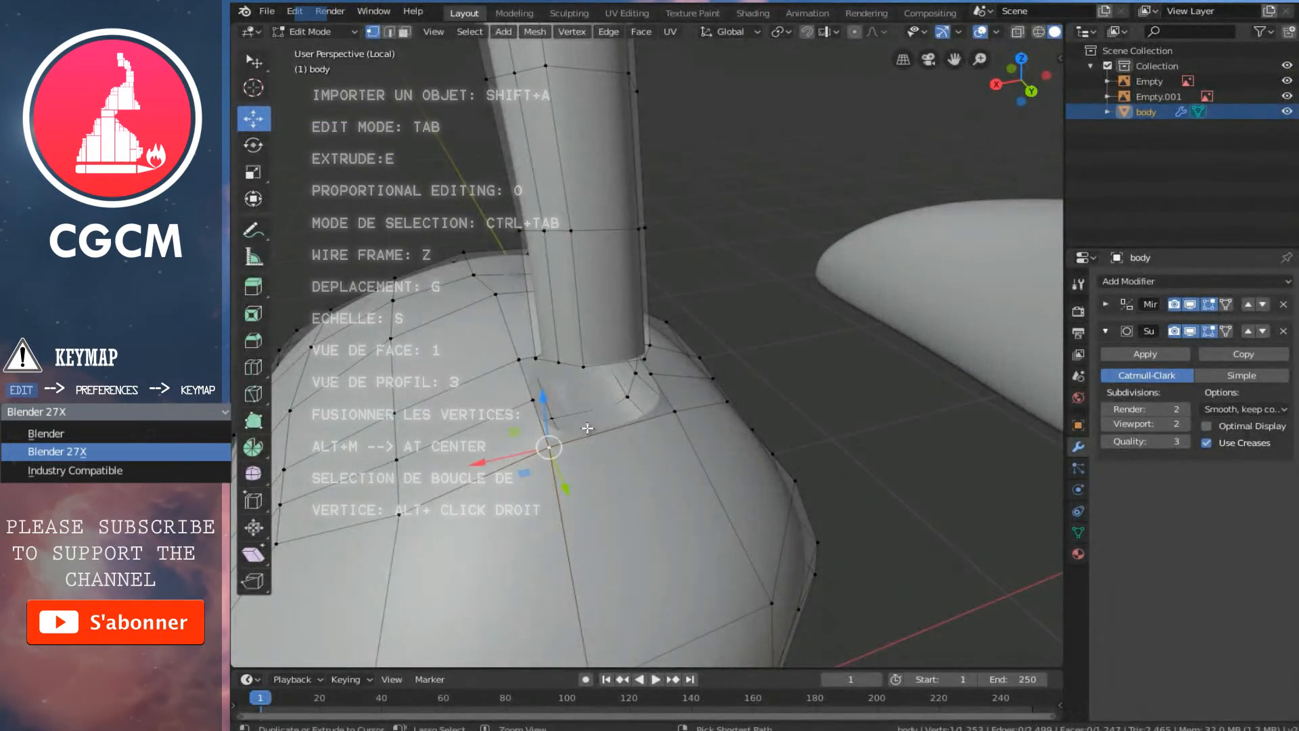
{"action": "key", "text": "ctrl+r"}
{"action": "left_click", "coordinate": [632, 452]}
{"action": "left_click", "coordinate": [631, 452]}
{"action": "scroll", "coordinate": [632, 452], "scroll_direction": "down", "scroll_amount": 5}
{"action": "middle_click_drag", "start_coordinate": [631, 452], "coordinate": [732, 396]}
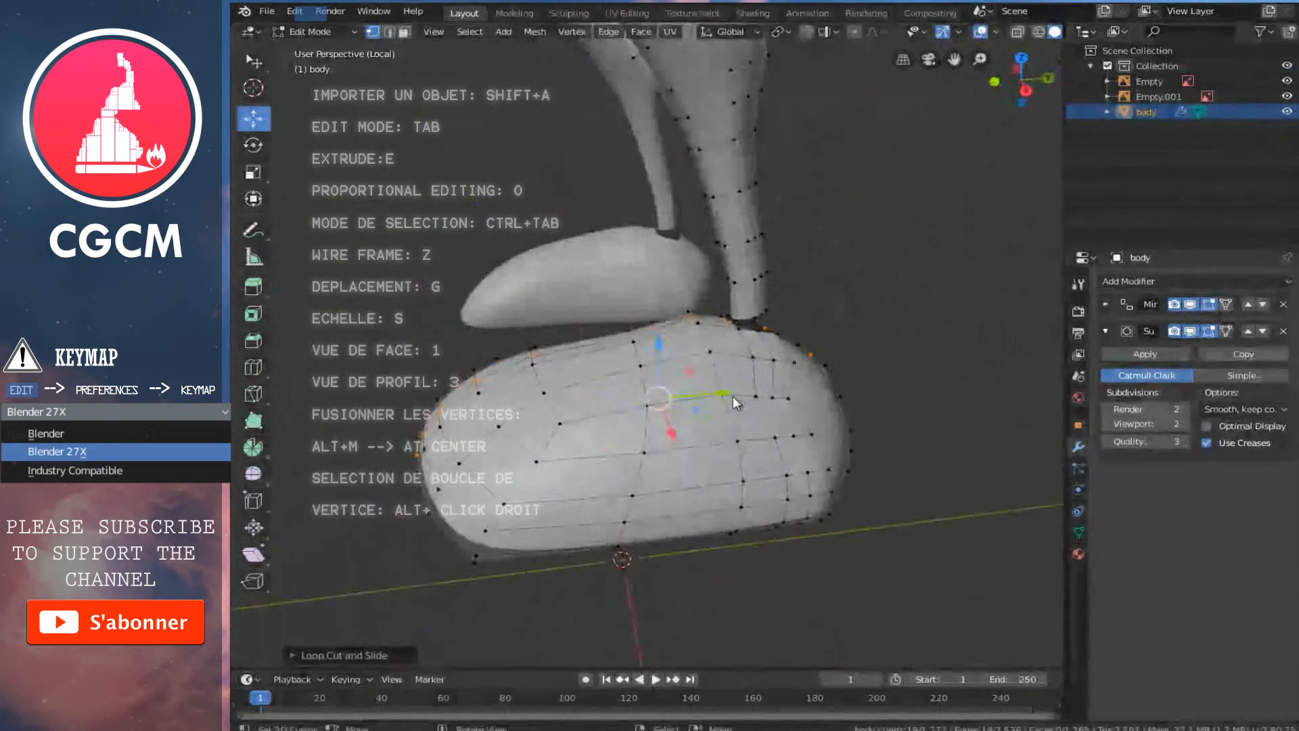
{"action": "key", "text": "Tab"}
{"action": "middle_click_drag", "start_coordinate": [632, 408], "coordinate": [830, 406]}
In Edit Mode, select the vertices around the foot's opening together with those around the leg's open end
{"action": "scroll", "coordinate": [513, 398], "scroll_direction": "up", "scroll_amount": 4}
{"action": "key", "text": "Tab"}
{"action": "right_click", "coordinate": [700, 334]}
{"action": "scroll", "coordinate": [773, 373], "scroll_direction": "up", "scroll_amount": 2}
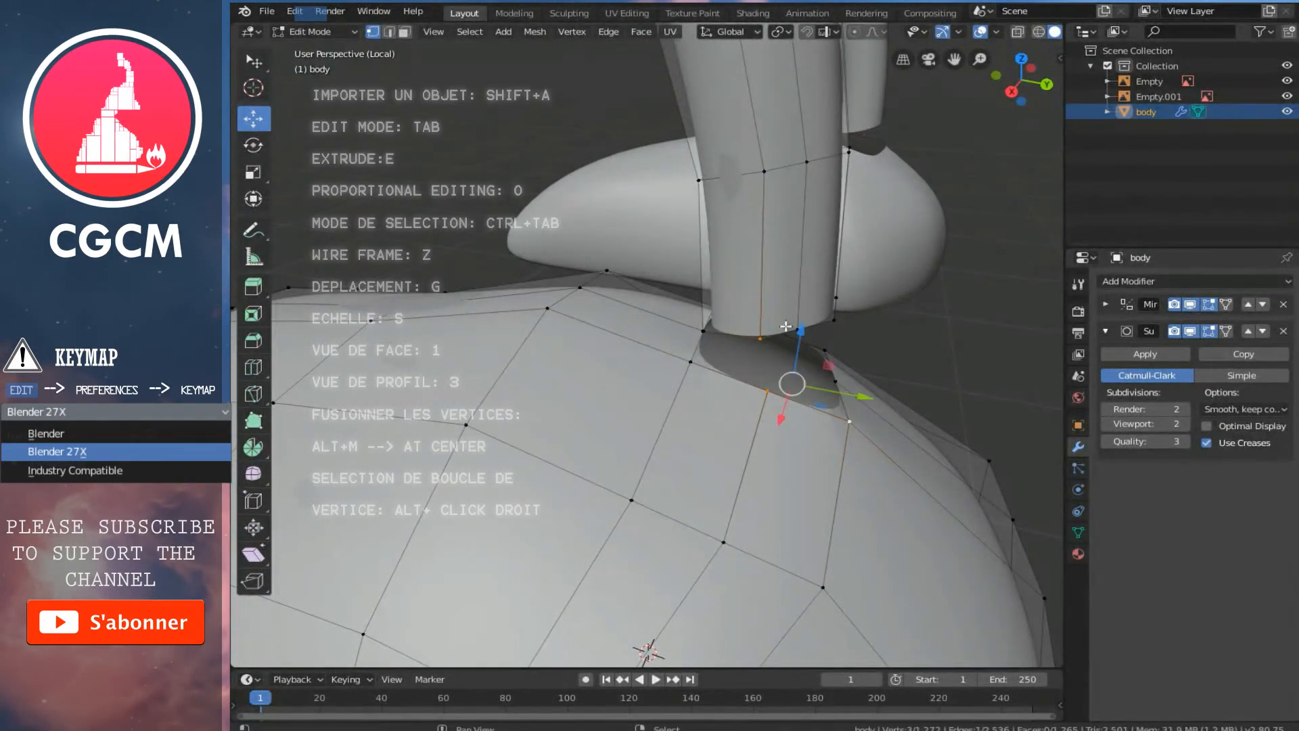
{"action": "middle_click_drag", "start_coordinate": [737, 341], "coordinate": [666, 363]}
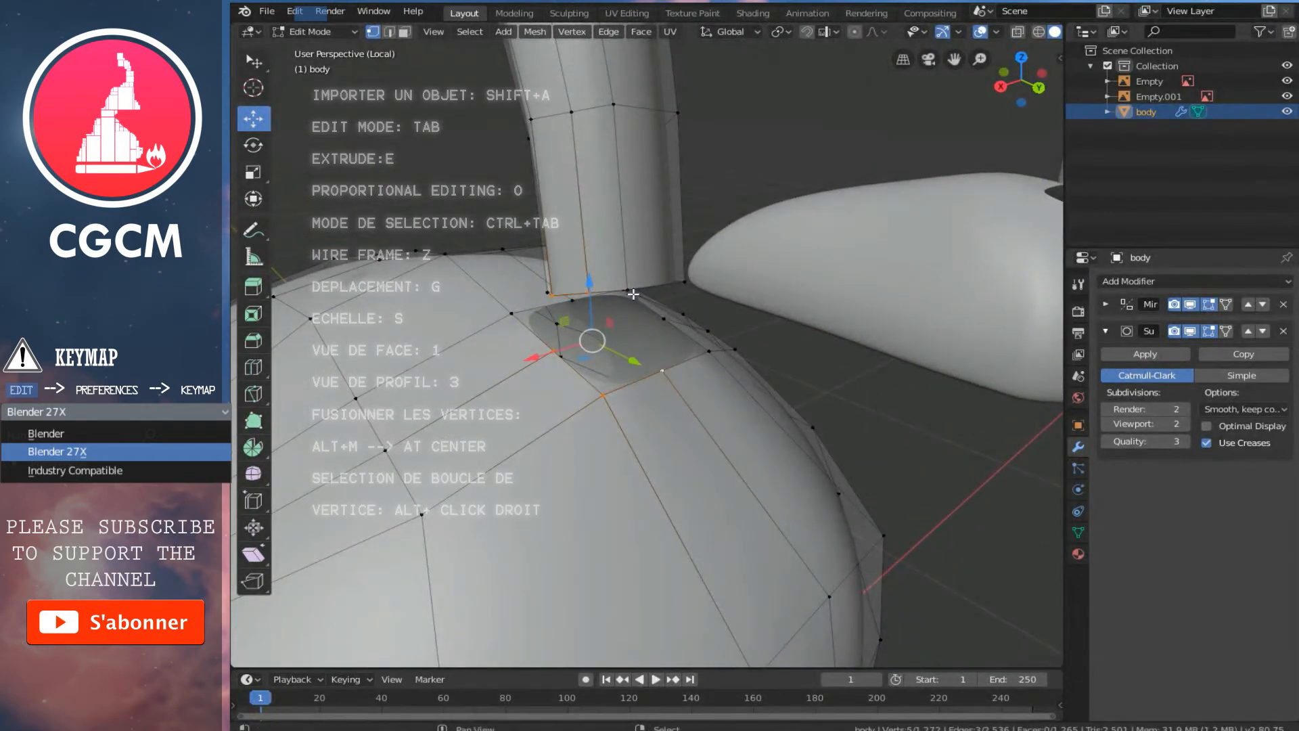
{"action": "middle_click_drag", "start_coordinate": [634, 285], "coordinate": [490, 313]}
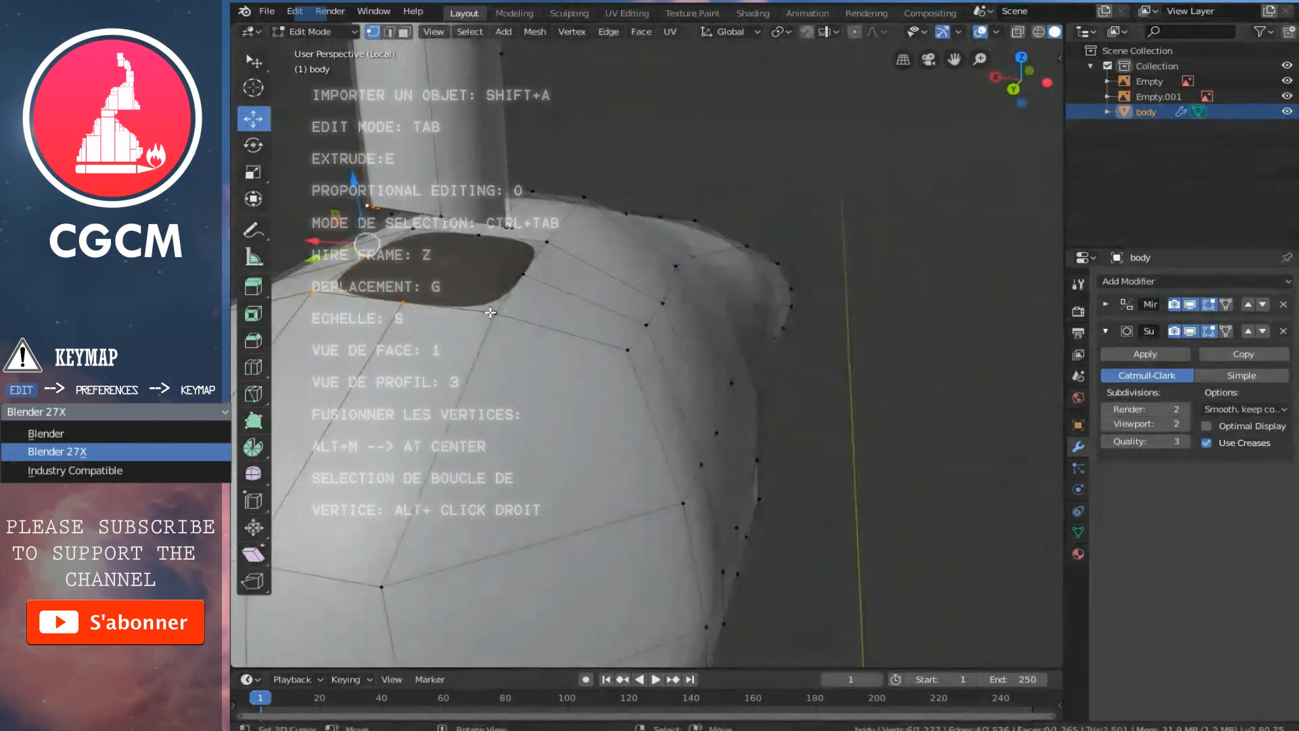
{"action": "middle_click_drag", "start_coordinate": [440, 215], "coordinate": [371, 266]}
{"action": "right_click", "coordinate": [462, 222], "text": "shift"}
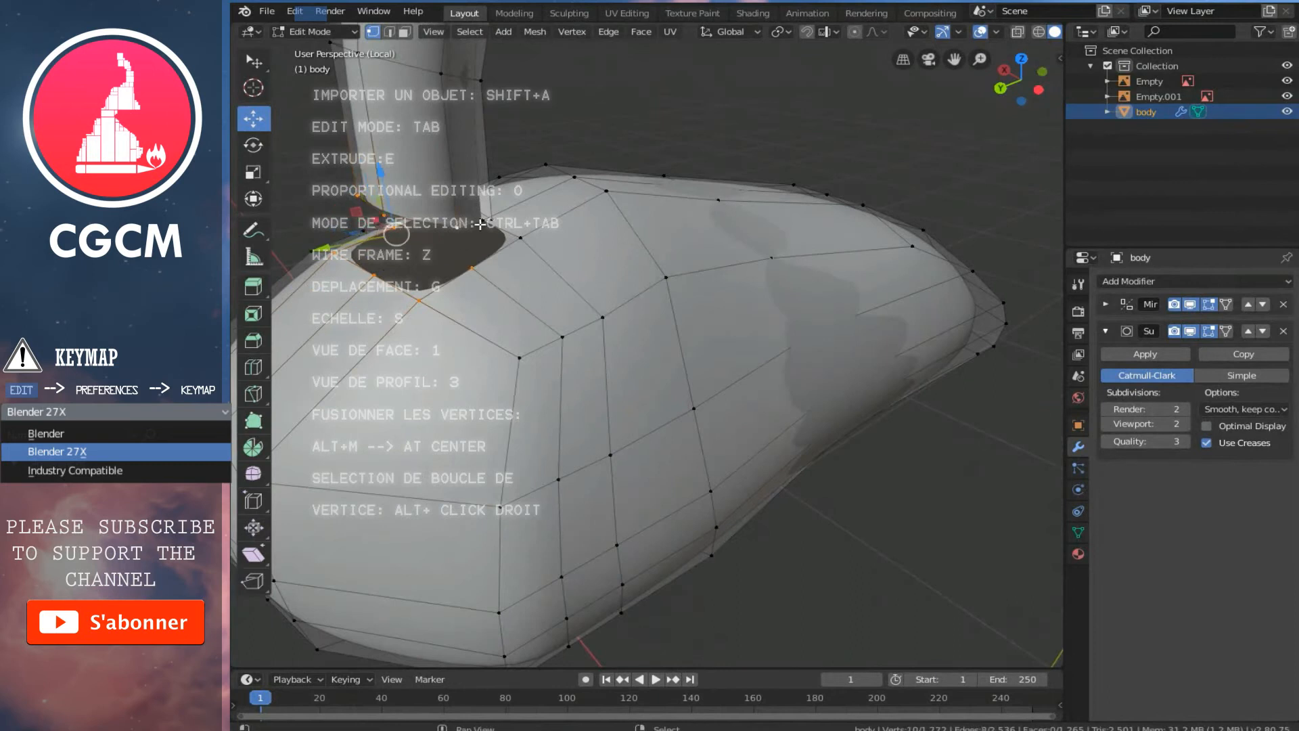
{"action": "middle_click_drag", "start_coordinate": [462, 222], "coordinate": [368, 227]}
{"action": "middle_click_drag", "start_coordinate": [545, 249], "coordinate": [553, 304], "text": "shift"}
{"action": "scroll", "coordinate": [560, 266], "scroll_direction": "up", "scroll_amount": 3}
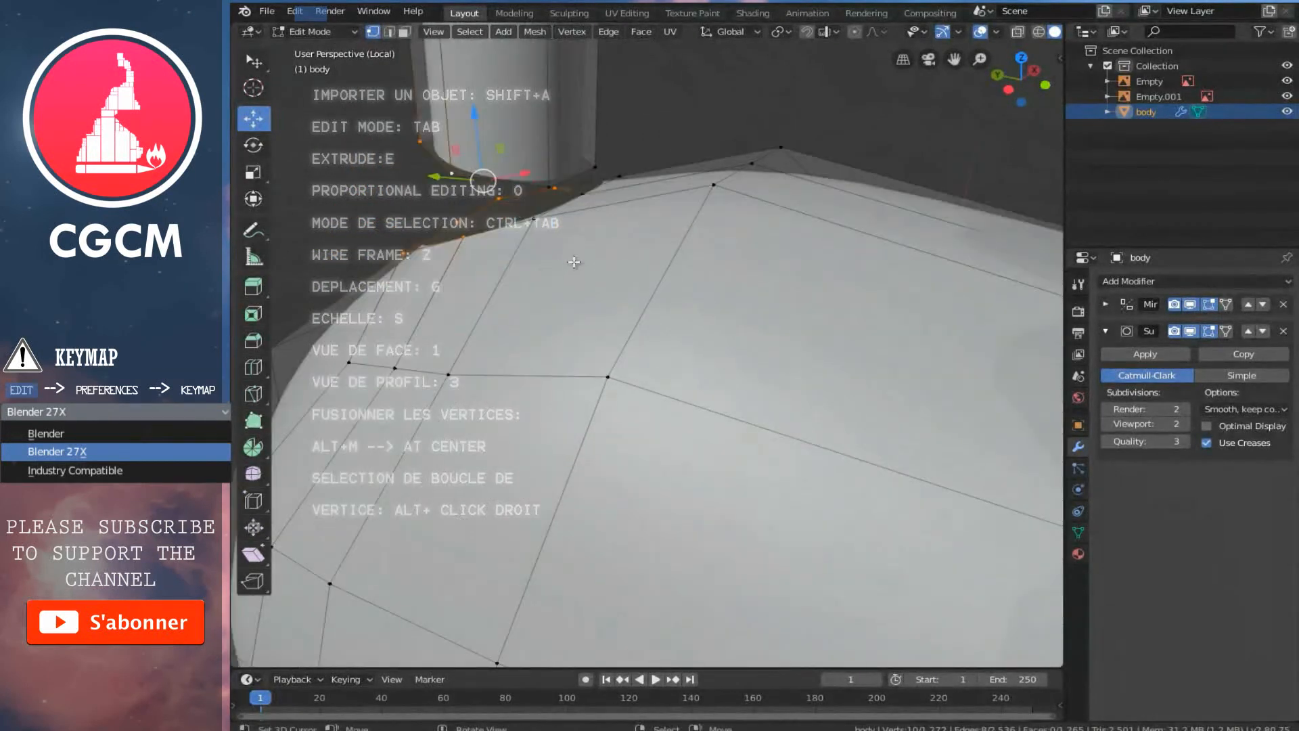
{"action": "scroll", "coordinate": [543, 203], "scroll_direction": "down", "scroll_amount": 3}
{"action": "middle_click_drag", "start_coordinate": [544, 202], "coordinate": [676, 223]}
{"action": "scroll", "coordinate": [773, 253], "scroll_direction": "up", "scroll_amount": 2}
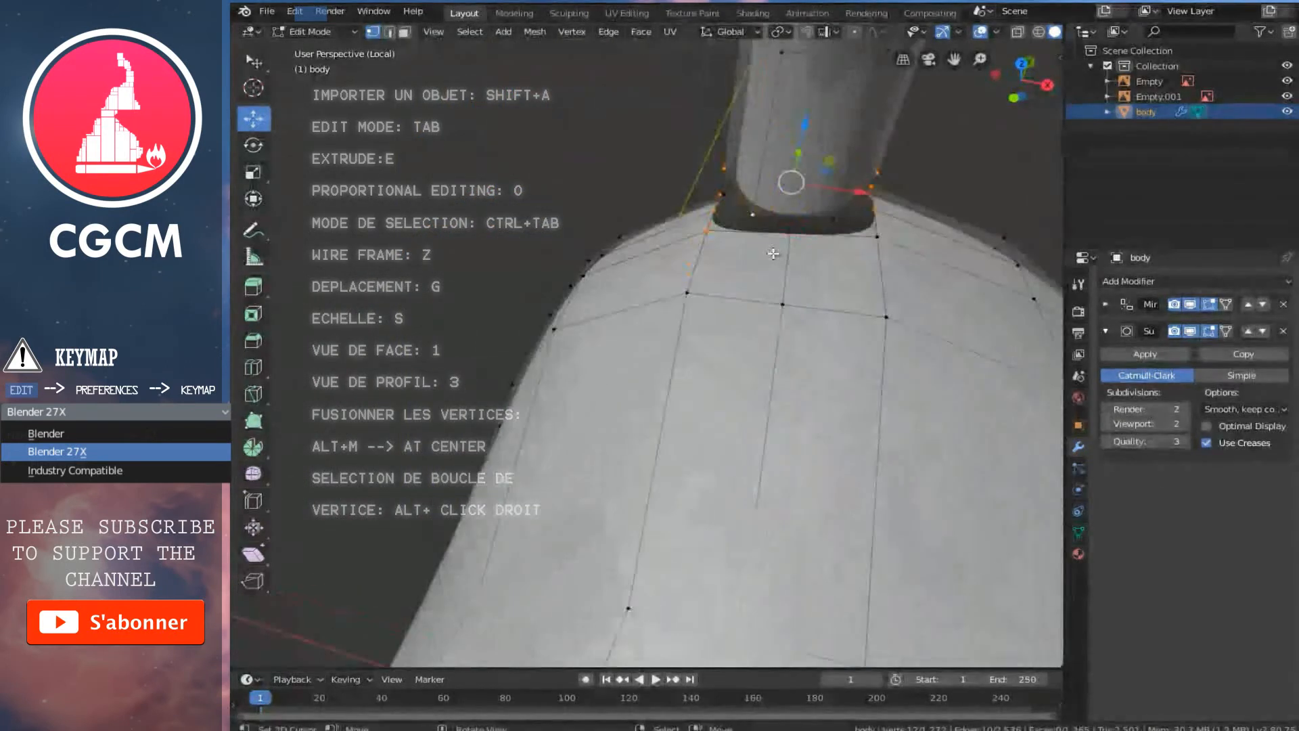
{"action": "right_click", "coordinate": [831, 217], "text": "shift"}
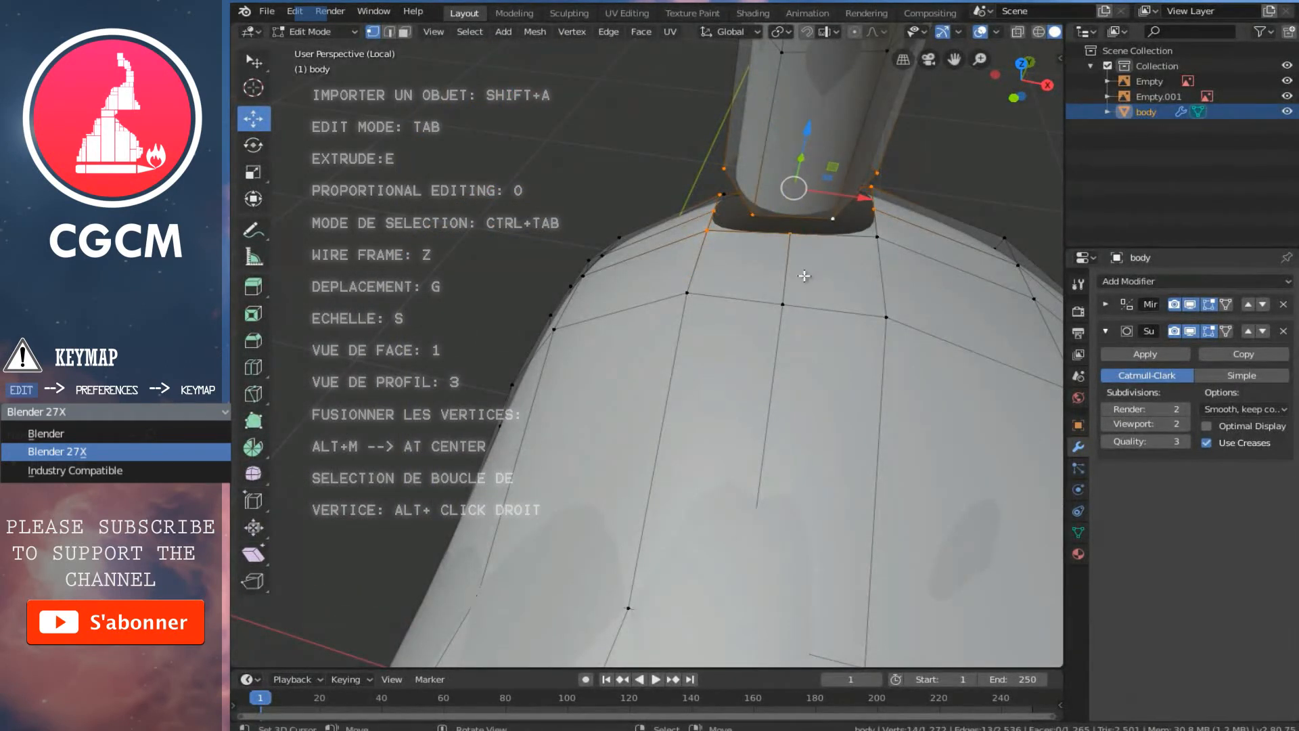
Try to bridge the selected leg and foot edge loops, and undo the bridge
{"action": "key", "text": "ctrl+e"}
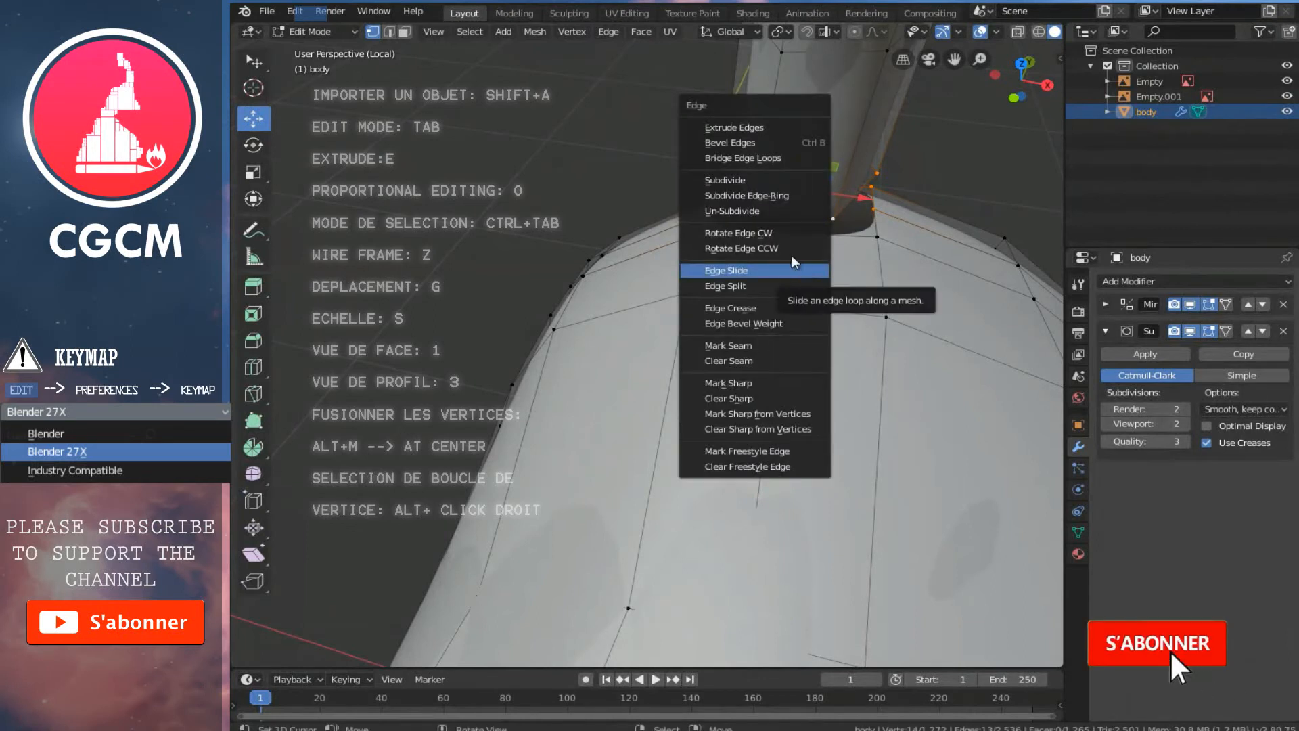
{"action": "key", "text": "Return"}
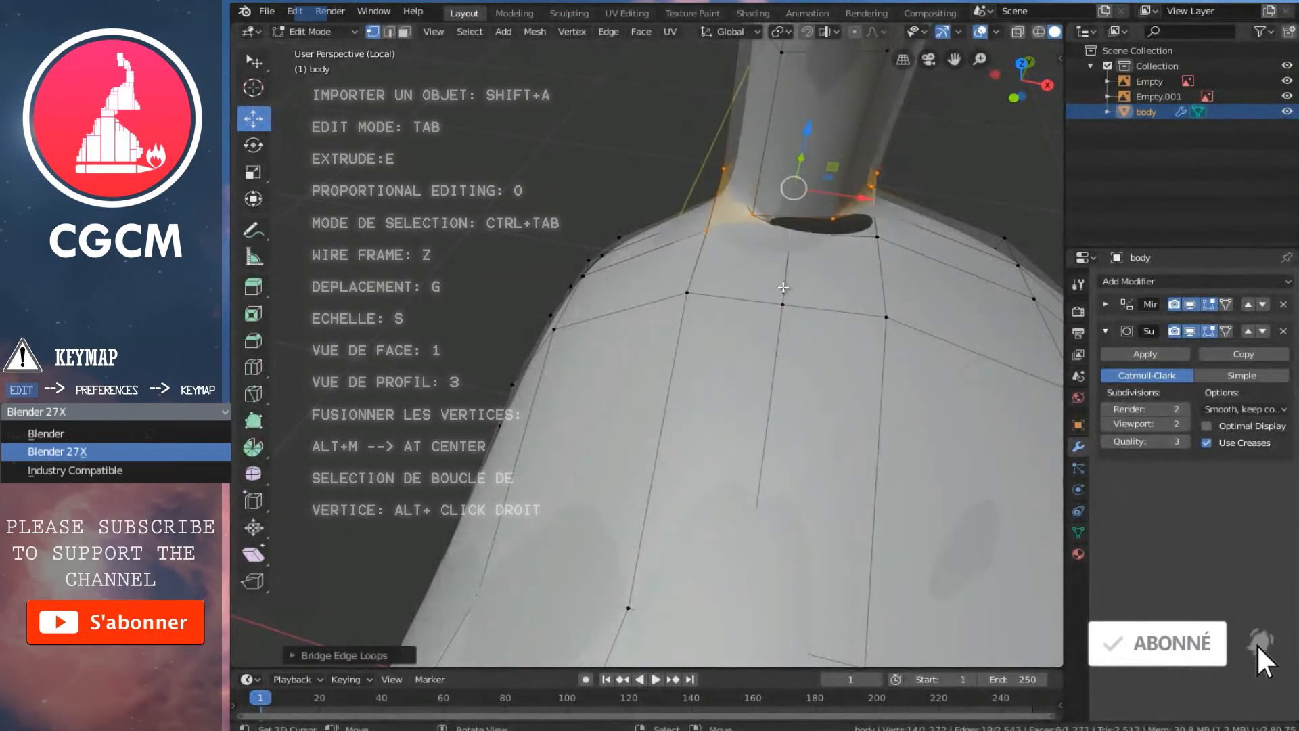
{"action": "middle_click_drag", "start_coordinate": [791, 281], "coordinate": [859, 332]}
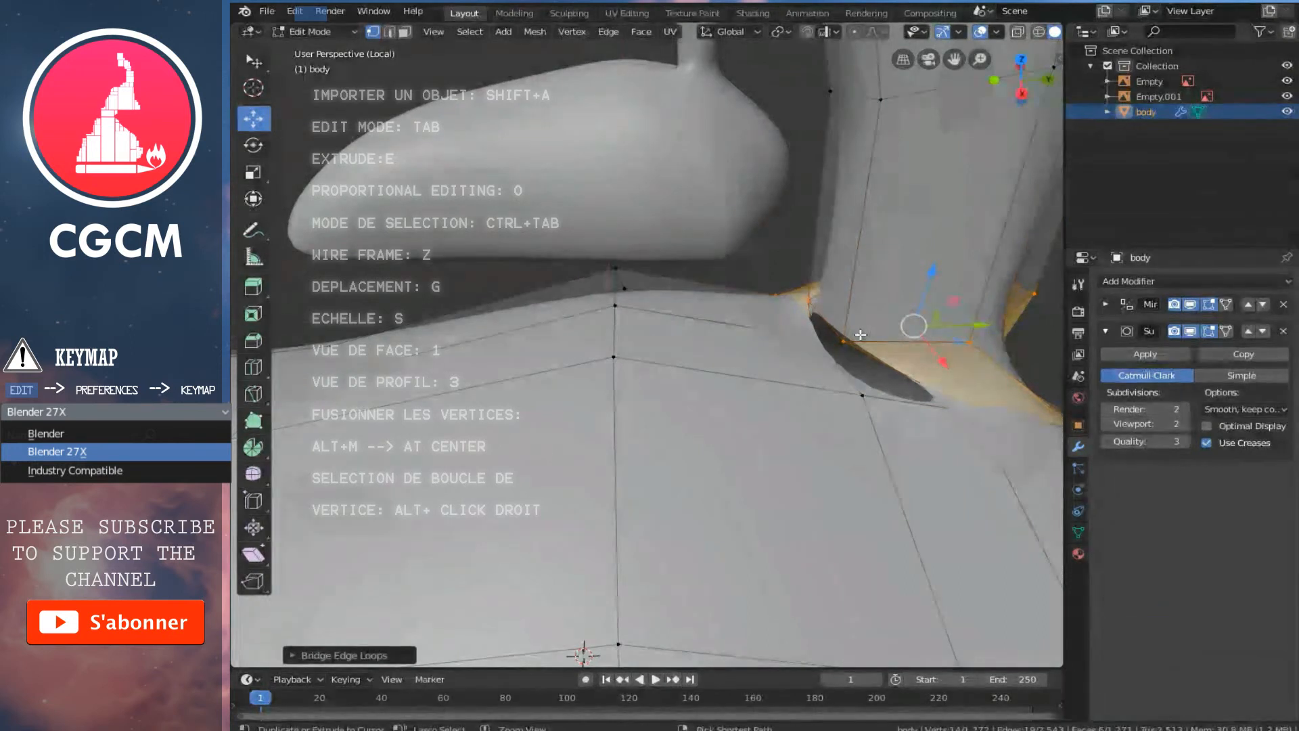
{"action": "key", "text": "ctrl+z"}
Add the missing vertex of the foot's opening to the selection and bridge the leg and foot edge loops
{"action": "scroll", "coordinate": [865, 383], "scroll_direction": "down", "scroll_amount": 6}
{"action": "middle_click_drag", "start_coordinate": [862, 362], "coordinate": [796, 379]}
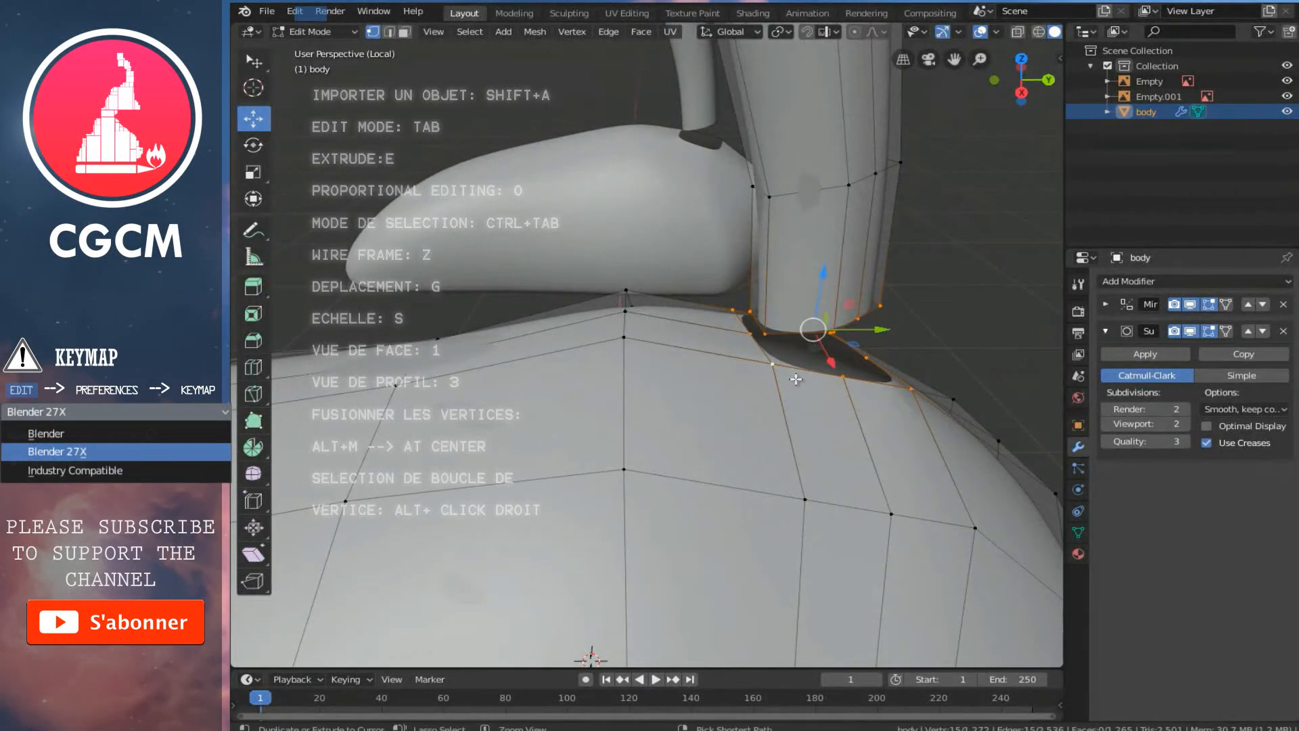
{"action": "key", "text": "ctrl+e"}
{"action": "left_click", "coordinate": [795, 379]}
{"action": "middle_click_drag", "start_coordinate": [796, 379], "coordinate": [741, 356]}
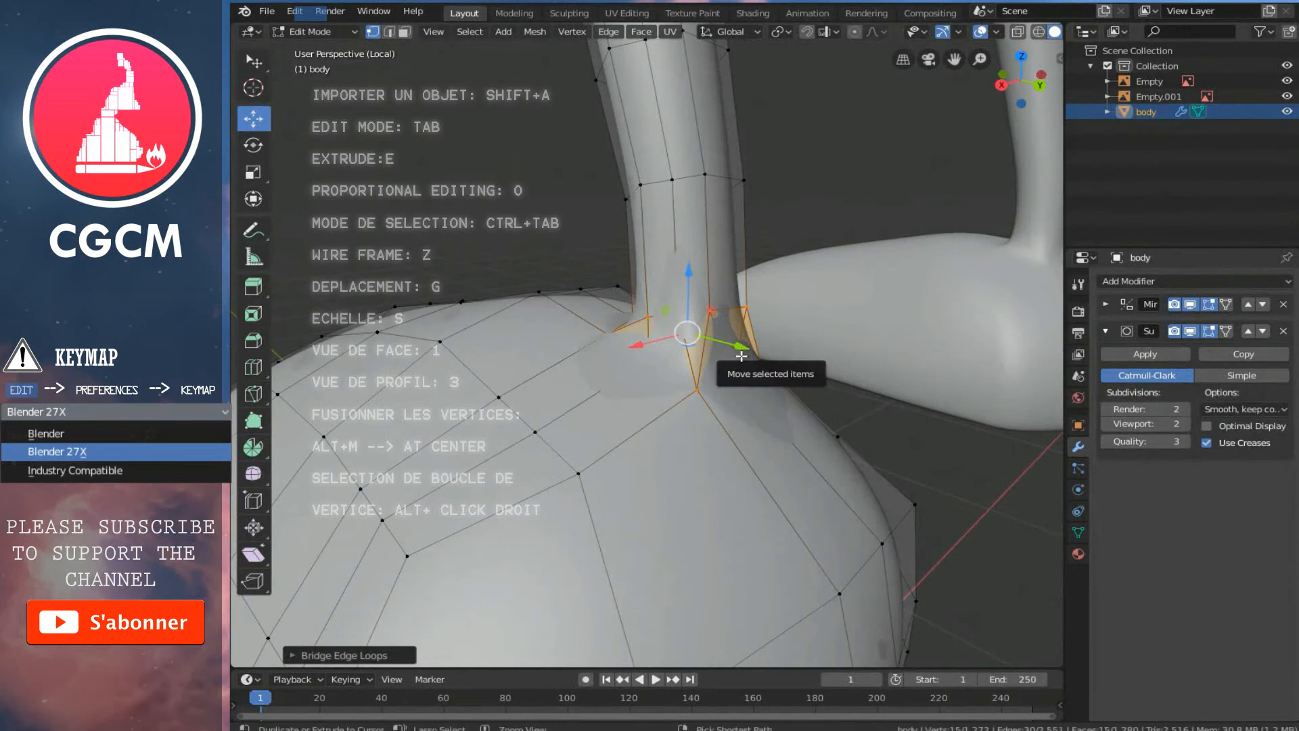
Grow the selection around the new ankle joint, smooth its vertices and inspect the result in Object Mode
{"action": "key", "text": "ctrl+KP_Add"}
{"action": "key", "text": "w"}
{"action": "left_click", "coordinate": [741, 359]}
{"action": "key", "text": "Tab"}
{"action": "scroll", "coordinate": [729, 344], "scroll_direction": "down", "scroll_amount": 6}
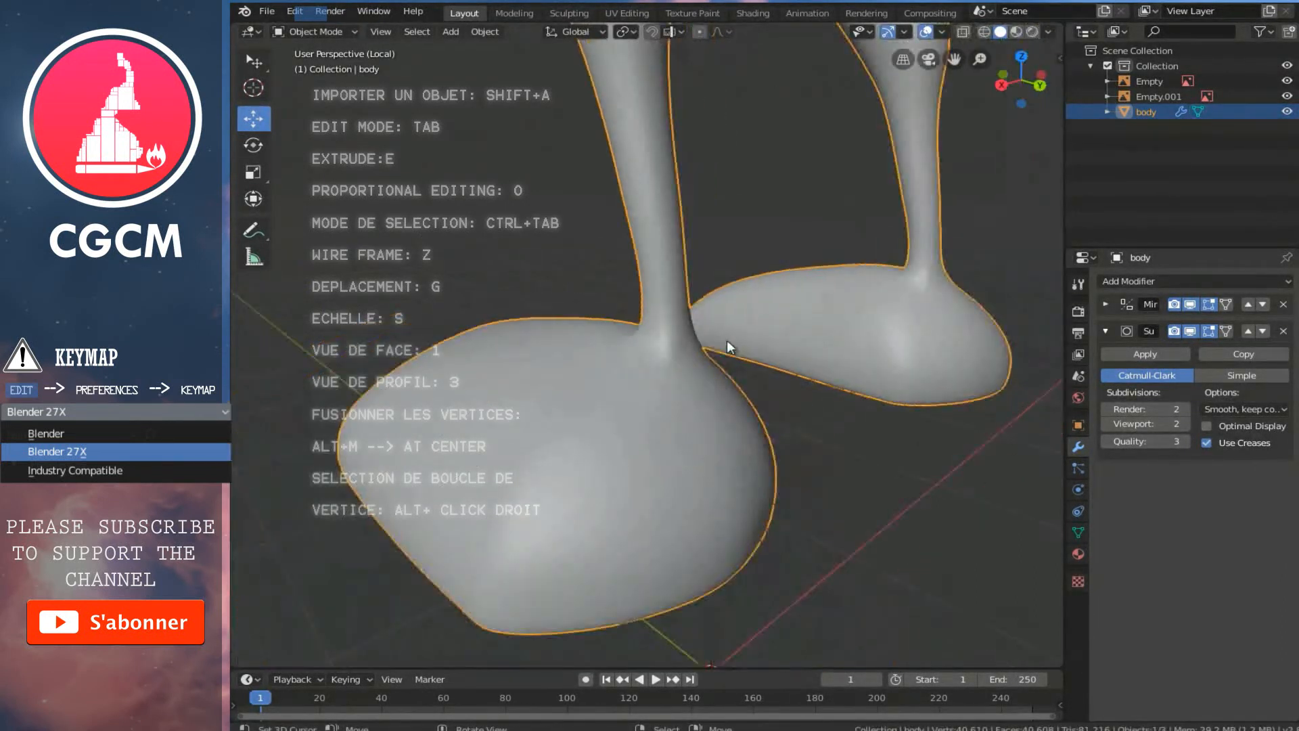
{"action": "mouse_move", "coordinate": [713, 341]}
{"action": "middle_mouse_down"}
{"action": "mouse_move", "coordinate": [786, 346]}
{"action": "mouse_move", "coordinate": [725, 348]}
{"action": "middle_mouse_up"}
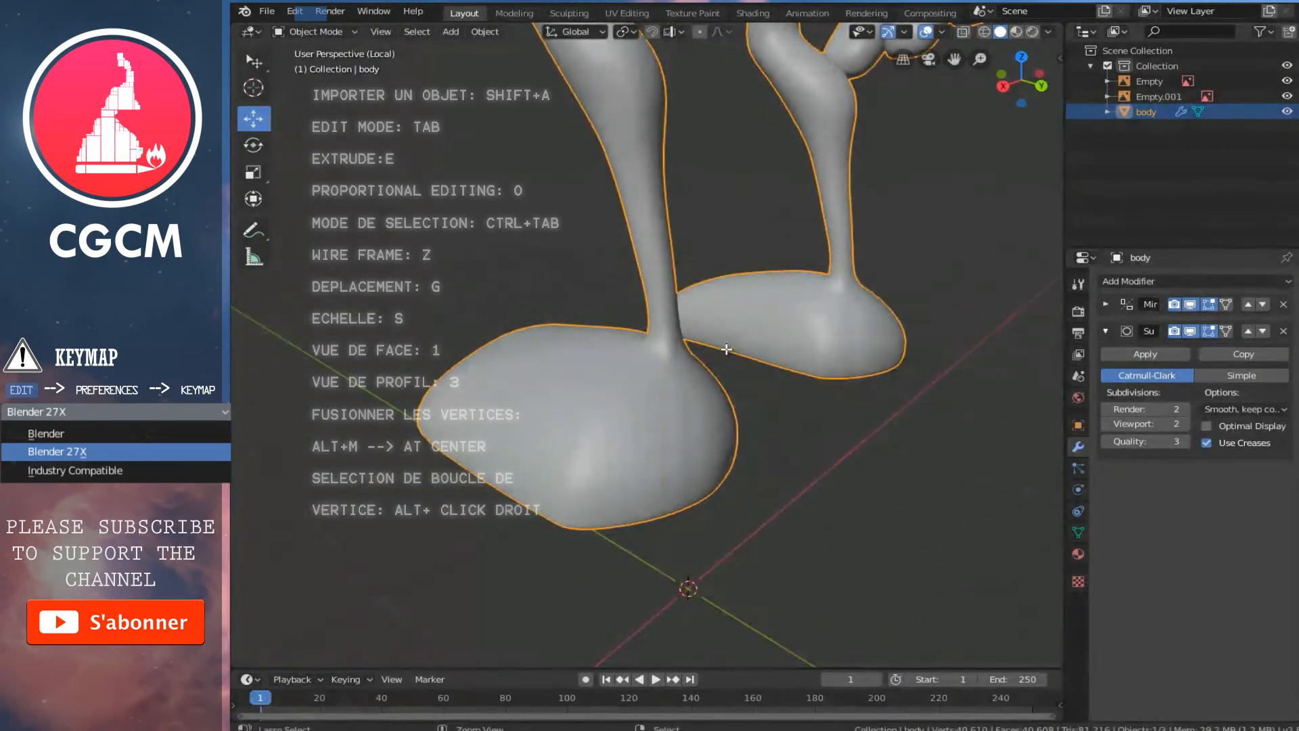
Undo the last ankle smoothing, compare the shape and apply Smooth Vertices to the joint again
{"action": "key", "text": "Tab"}
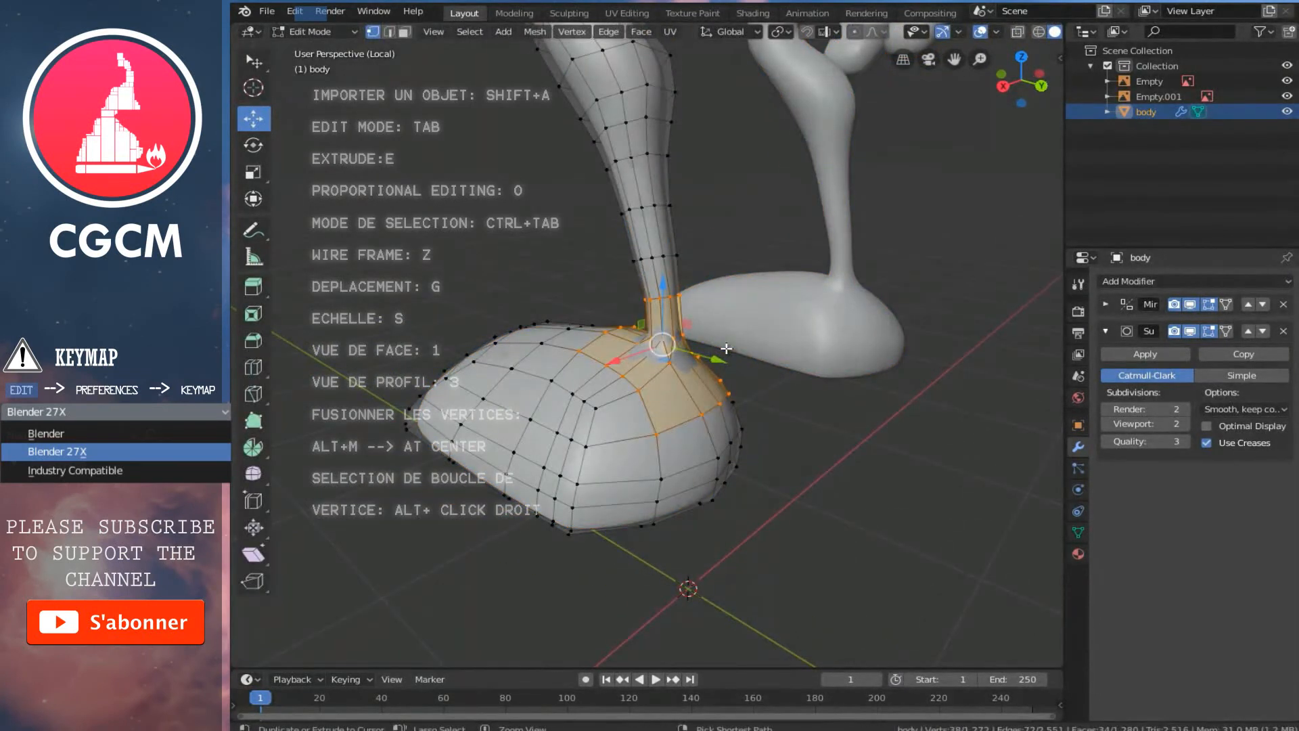
{"action": "key", "text": "ctrl+z"}
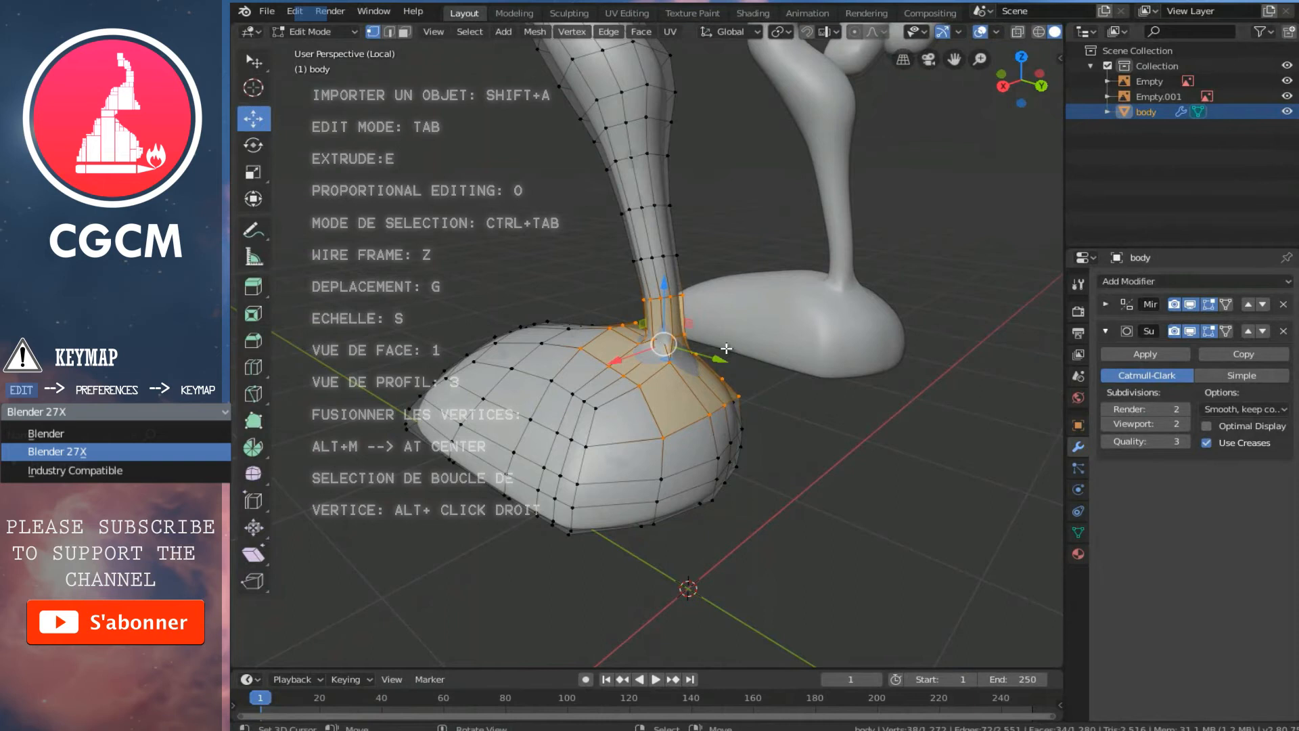
{"action": "key", "text": "Tab"}
{"action": "key", "text": "Tab"}
{"action": "scroll", "coordinate": [726, 348], "scroll_direction": "up", "scroll_amount": 3}
{"action": "key", "text": "w"}
{"action": "left_click", "coordinate": [726, 349]}
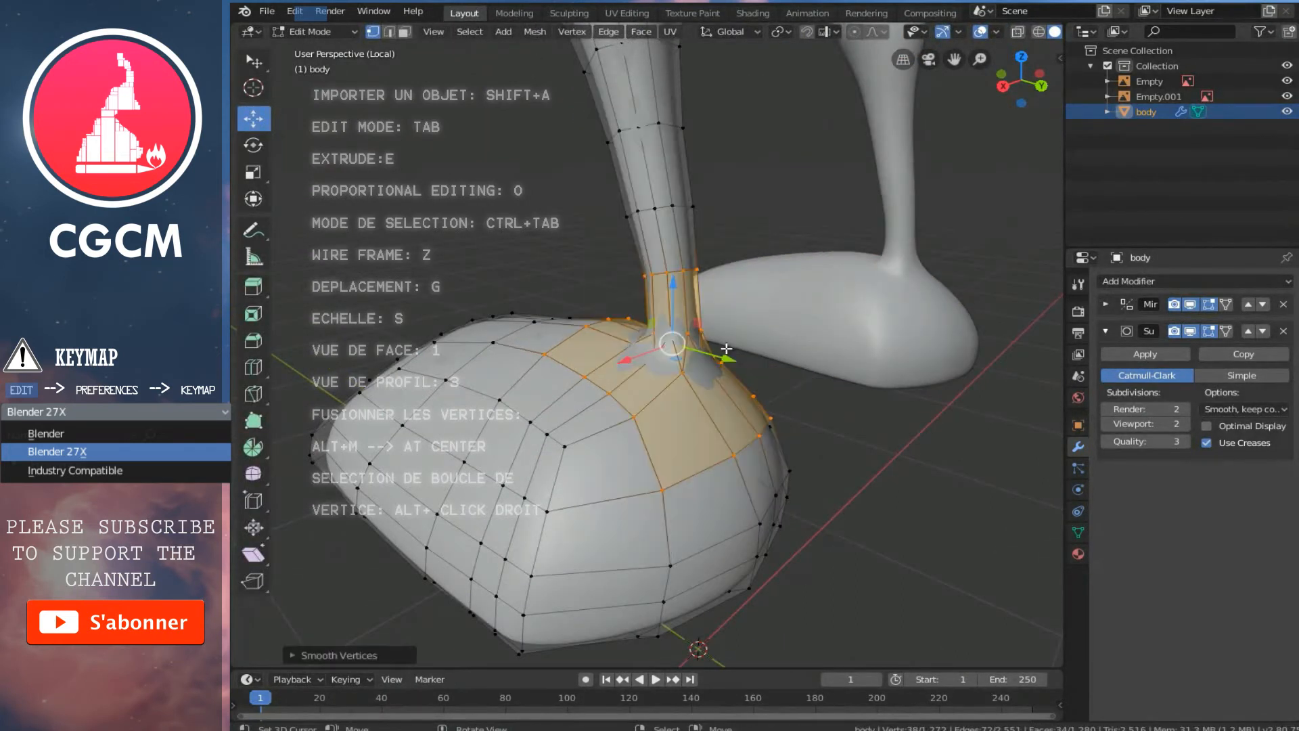
Expand the selection twice farther up the leg and over the foot
{"action": "key", "text": "ctrl+KP_Add"}
{"action": "key", "text": "ctrl+KP_Add"}
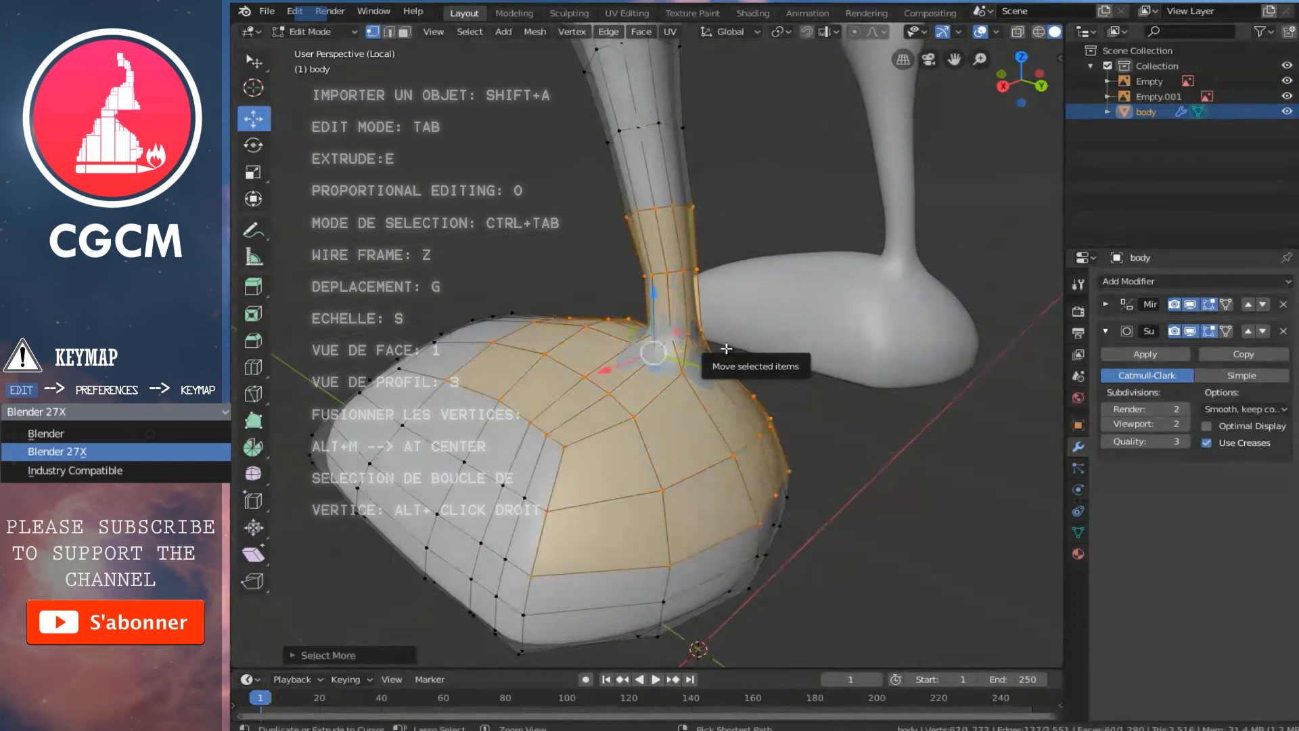
{"action": "middle_click_drag", "start_coordinate": [725, 349], "coordinate": [634, 370]}
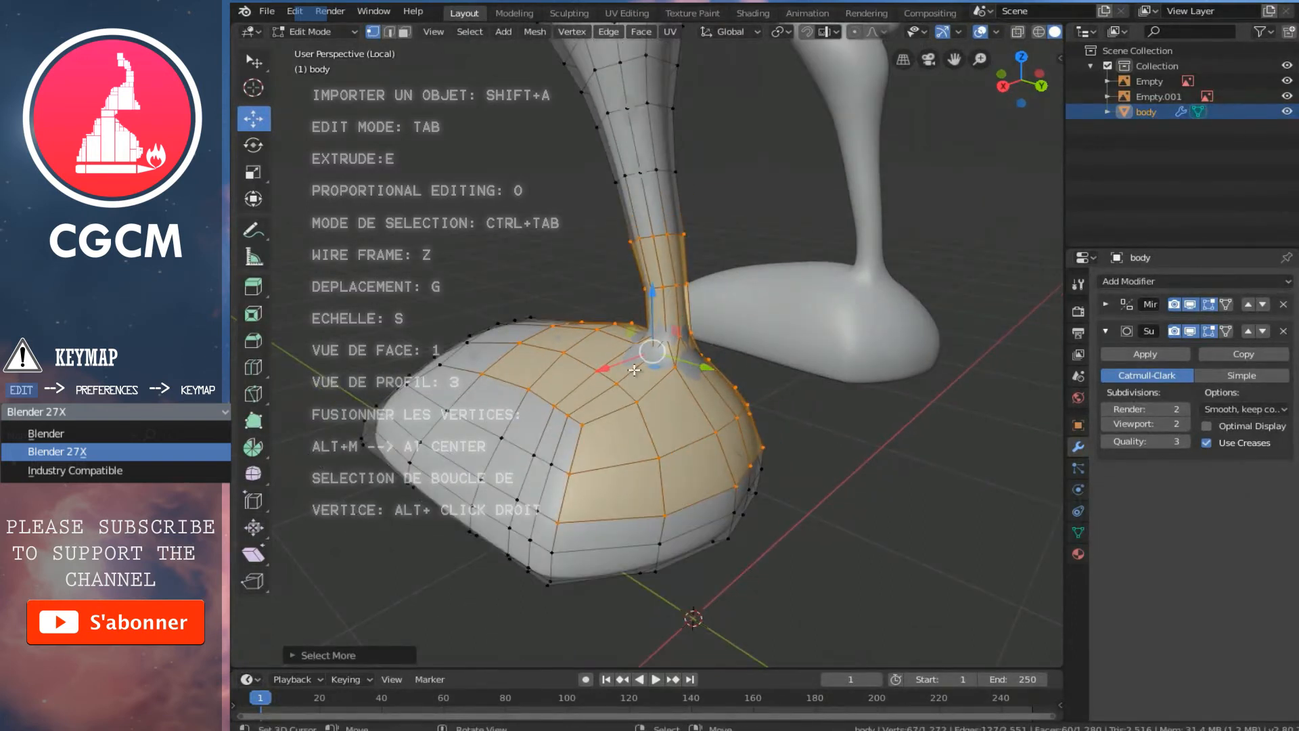
Box-select the whole foot up to the ankle in front wireframe view, smooth its vertices twice and return to solid shading
{"action": "key", "text": "KP_1"}
{"action": "key", "text": "z"}
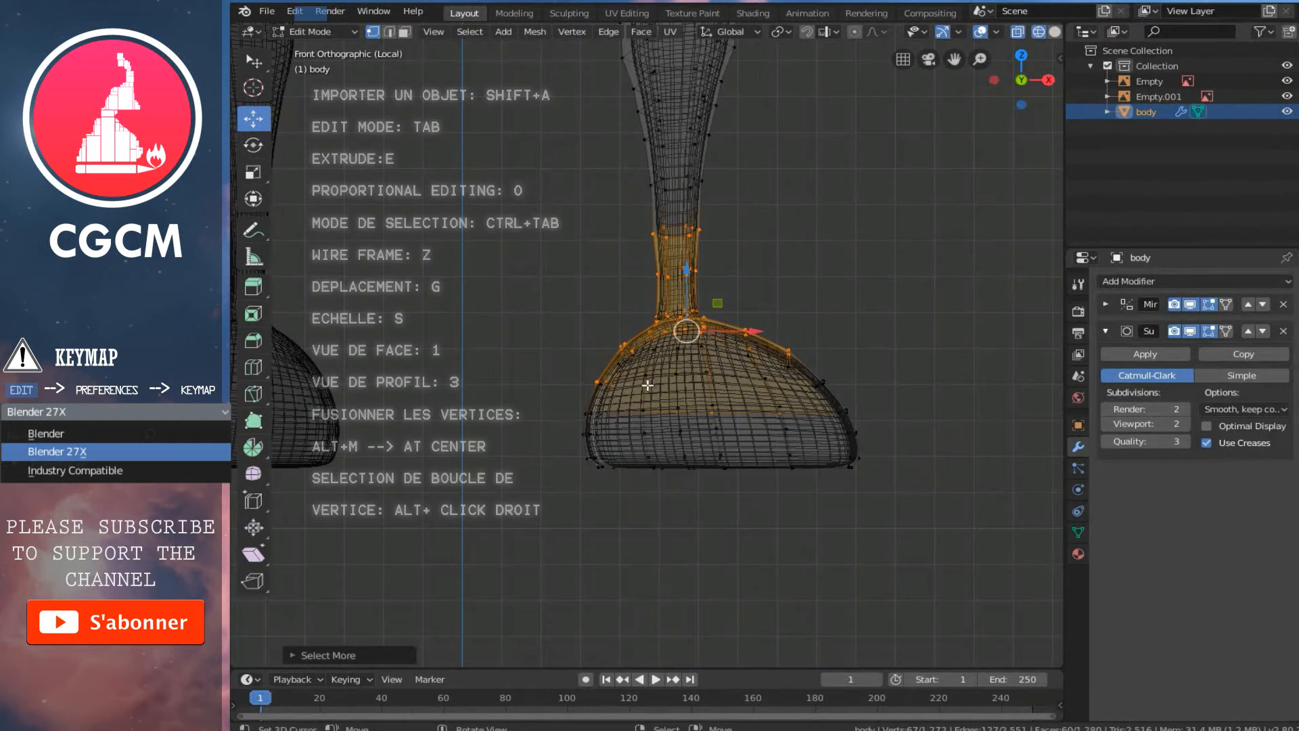
{"action": "key", "text": "a"}
{"action": "key", "text": "b"}
{"action": "left_click_drag", "start_coordinate": [509, 260], "coordinate": [855, 530]}
{"action": "key", "text": "w"}
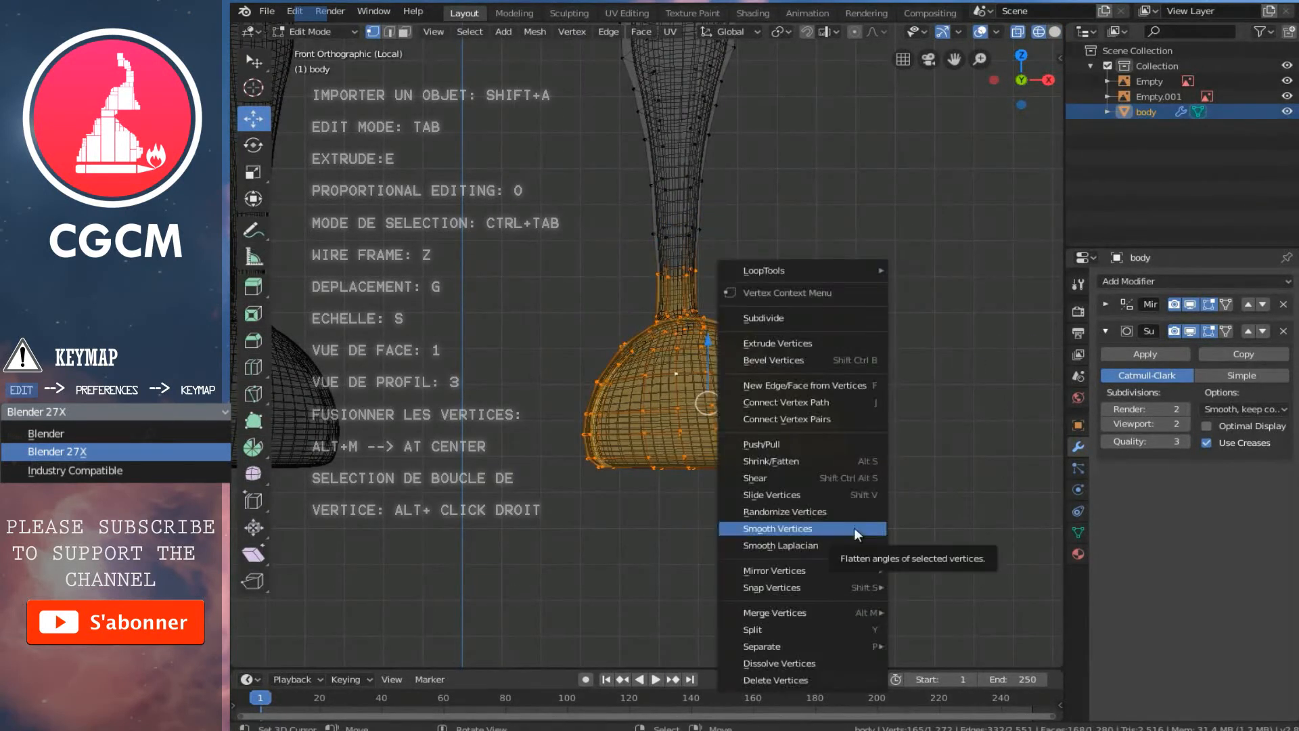
{"action": "left_click", "coordinate": [855, 528]}
{"action": "key", "text": "w"}
{"action": "left_click", "coordinate": [854, 526]}
{"action": "key", "text": "z"}
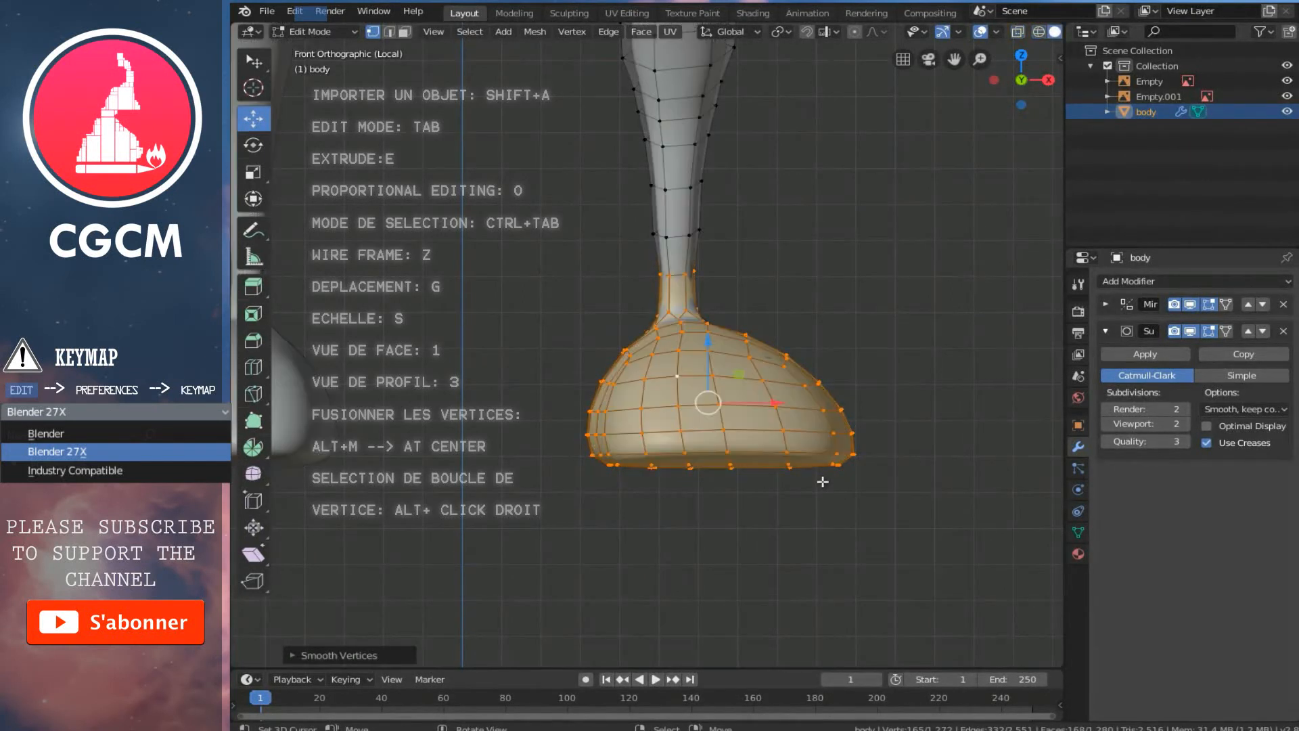
Select a vertex on the foot's outer side and move it inward along X about 0.02 m with proportional editing enabled
{"action": "key", "text": "Tab"}
{"action": "mouse_move", "coordinate": [773, 404]}
{"action": "middle_mouse_down"}
{"action": "mouse_move", "coordinate": [554, 428]}
{"action": "mouse_move", "coordinate": [640, 414]}
{"action": "mouse_move", "coordinate": [579, 372]}
{"action": "mouse_move", "coordinate": [602, 430]}
{"action": "mouse_move", "coordinate": [566, 400]}
{"action": "mouse_move", "coordinate": [618, 435]}
{"action": "mouse_move", "coordinate": [583, 462]}
{"action": "mouse_move", "coordinate": [552, 449]}
{"action": "middle_mouse_up"}
{"action": "scroll", "coordinate": [554, 427], "scroll_direction": "up", "scroll_amount": 2}
{"action": "key", "text": "Tab"}
{"action": "right_click", "coordinate": [588, 462]}
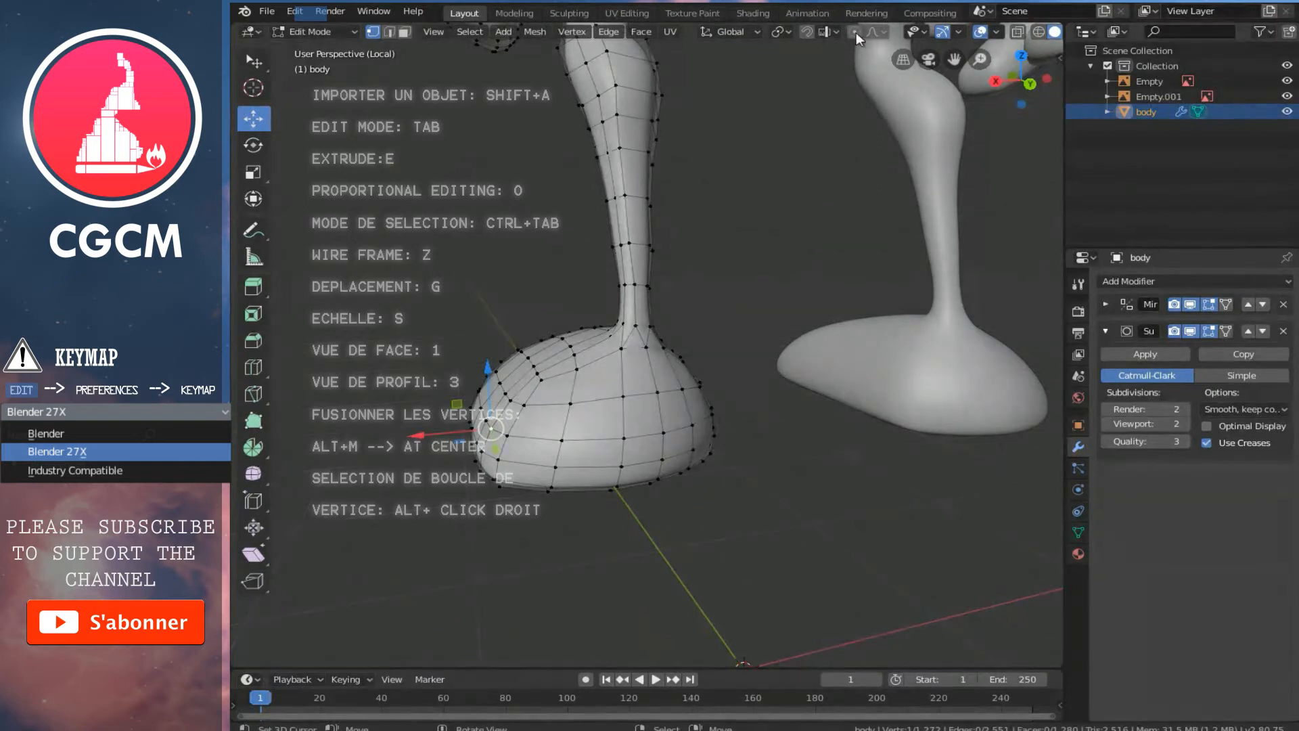
{"action": "middle_click_drag", "start_coordinate": [527, 379], "coordinate": [841, 429]}
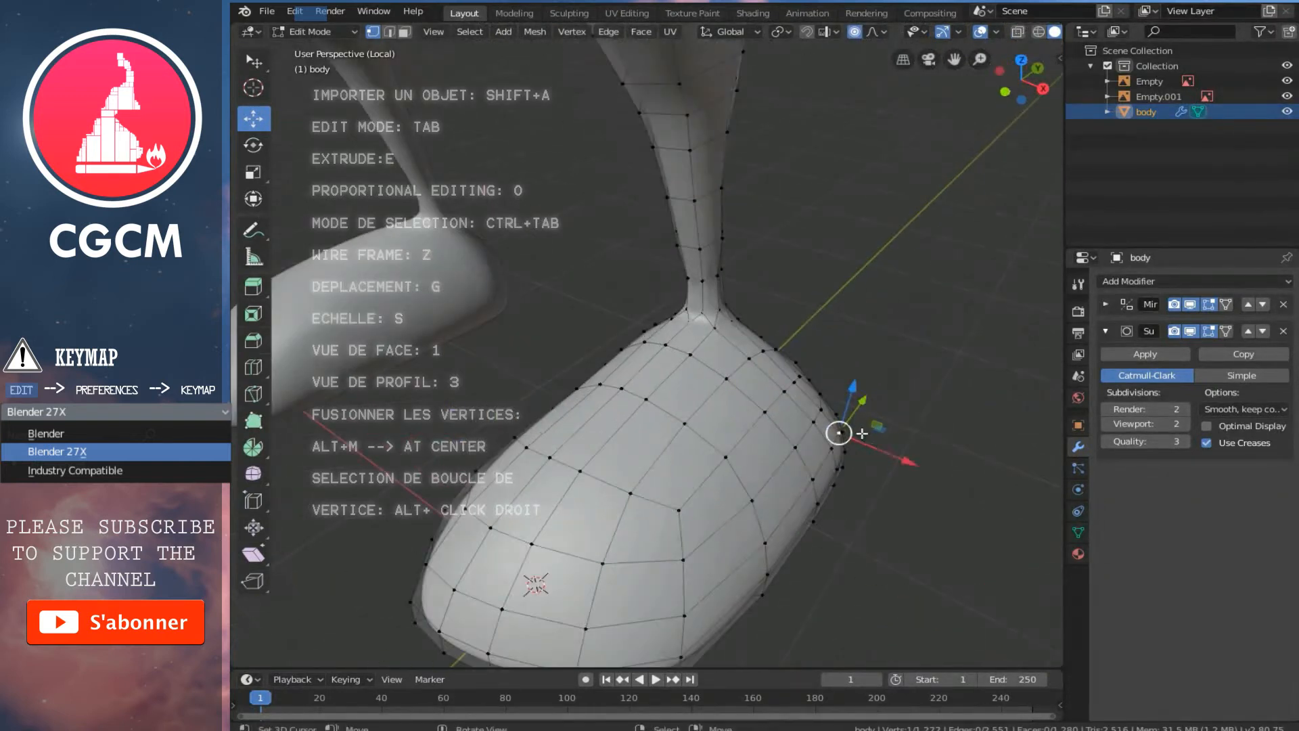
{"action": "key", "text": "g"}
{"action": "scroll", "coordinate": [902, 453], "scroll_direction": "up", "scroll_amount": 3}
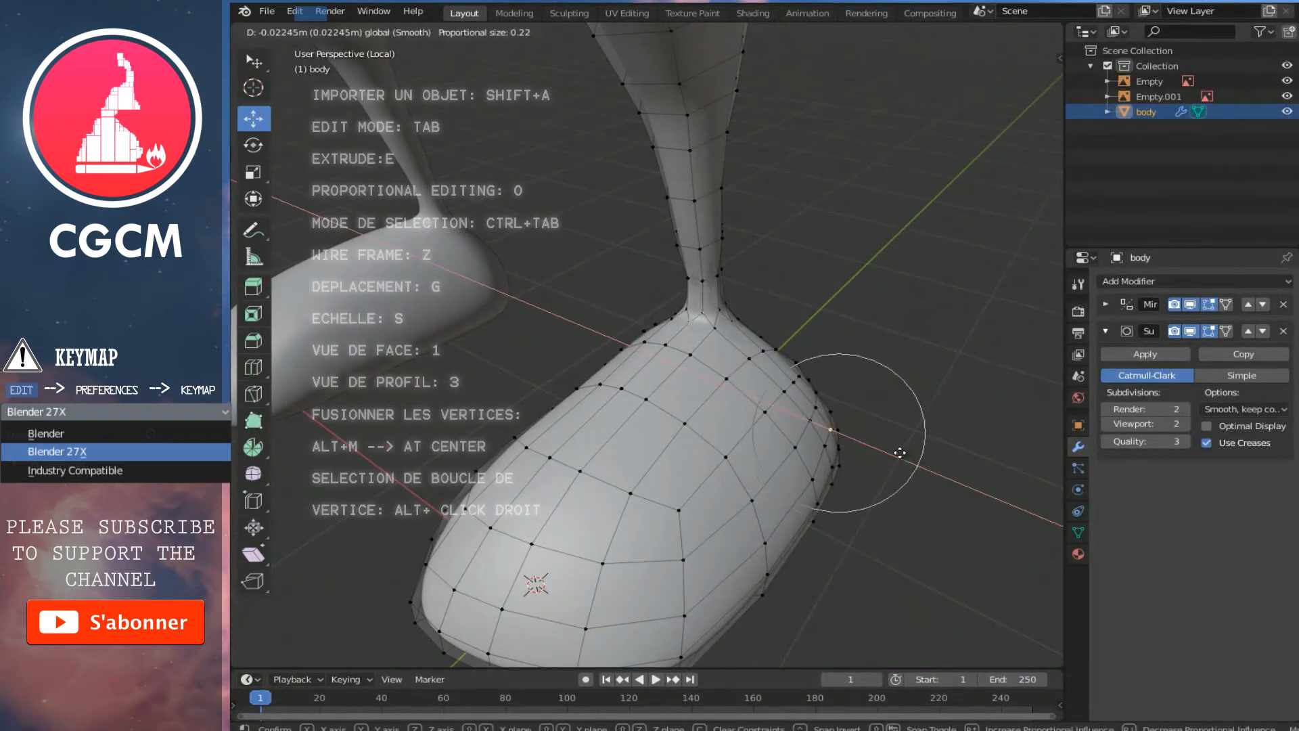
{"action": "left_click", "coordinate": [902, 452]}
Move a vertex on the foot's upper outer side about -0.01 m along X with proportional falloff, then inspect the foot in Object Mode
{"action": "middle_click_drag", "start_coordinate": [901, 452], "coordinate": [650, 420]}
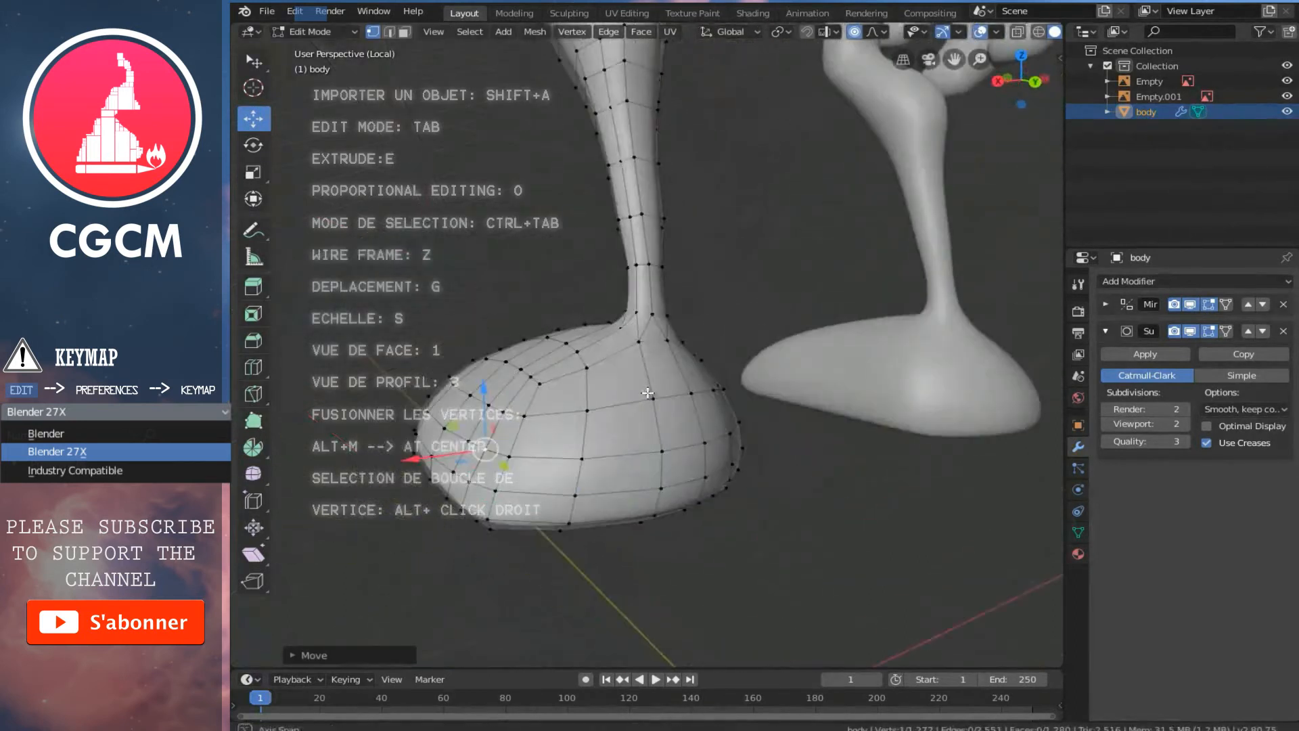
{"action": "right_click", "coordinate": [526, 417]}
{"action": "left_click_drag", "start_coordinate": [471, 423], "coordinate": [475, 420]}
{"action": "right_click", "coordinate": [552, 382]}
{"action": "key", "text": "g"}
{"action": "key", "text": "x"}
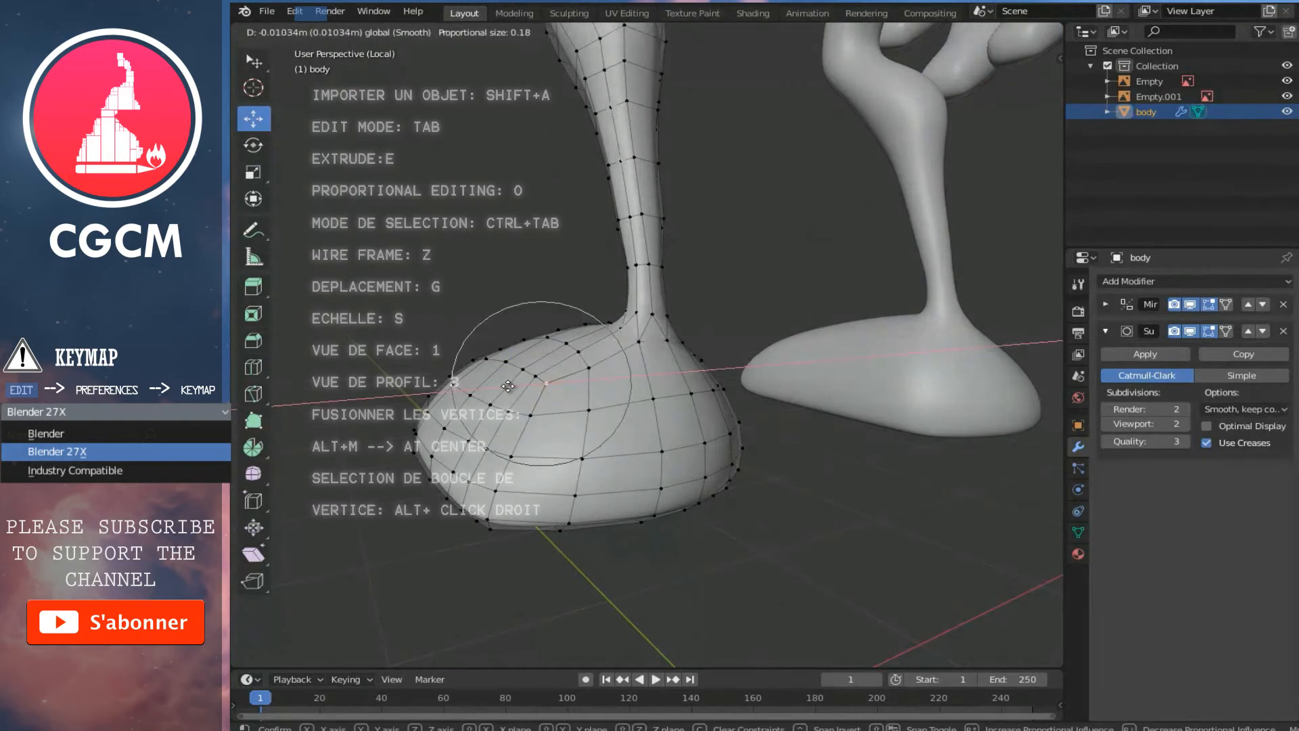
{"action": "left_click", "coordinate": [508, 385]}
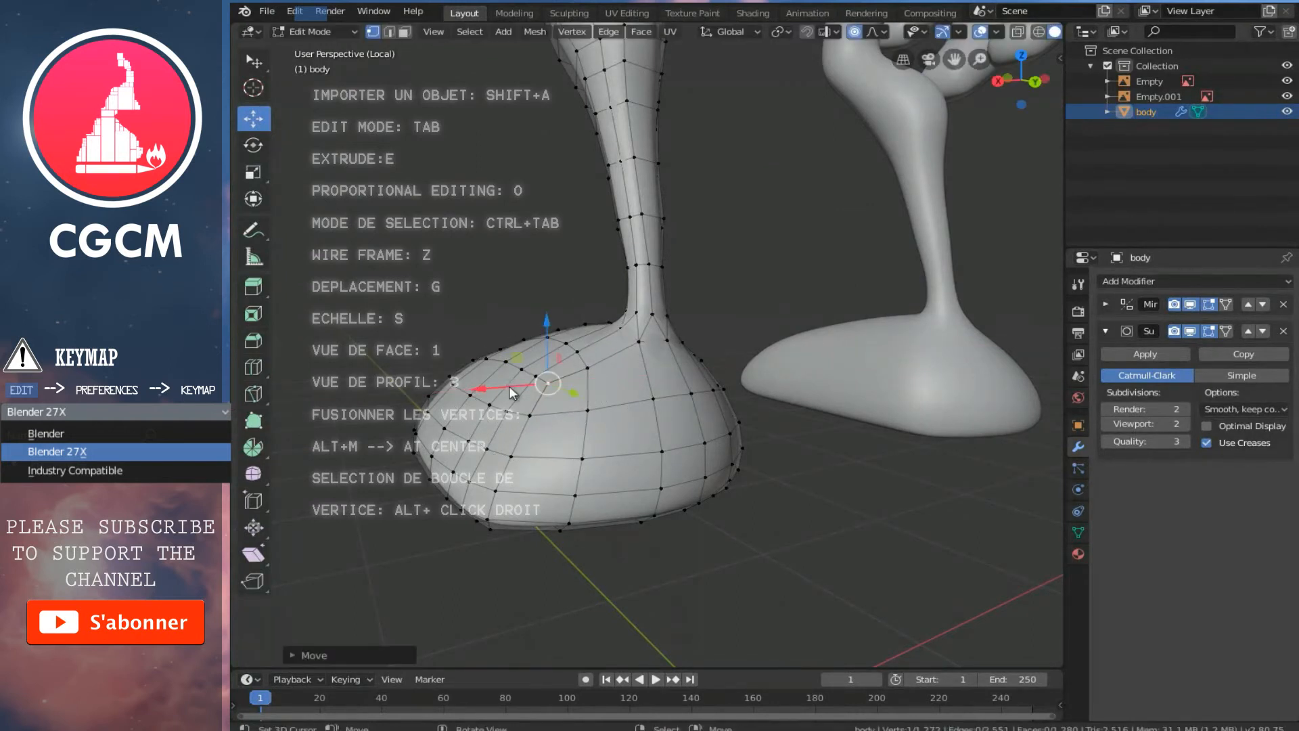
{"action": "key", "text": "Tab"}
{"action": "middle_click_drag", "start_coordinate": [525, 376], "coordinate": [599, 414]}
{"action": "key", "text": "Tab"}
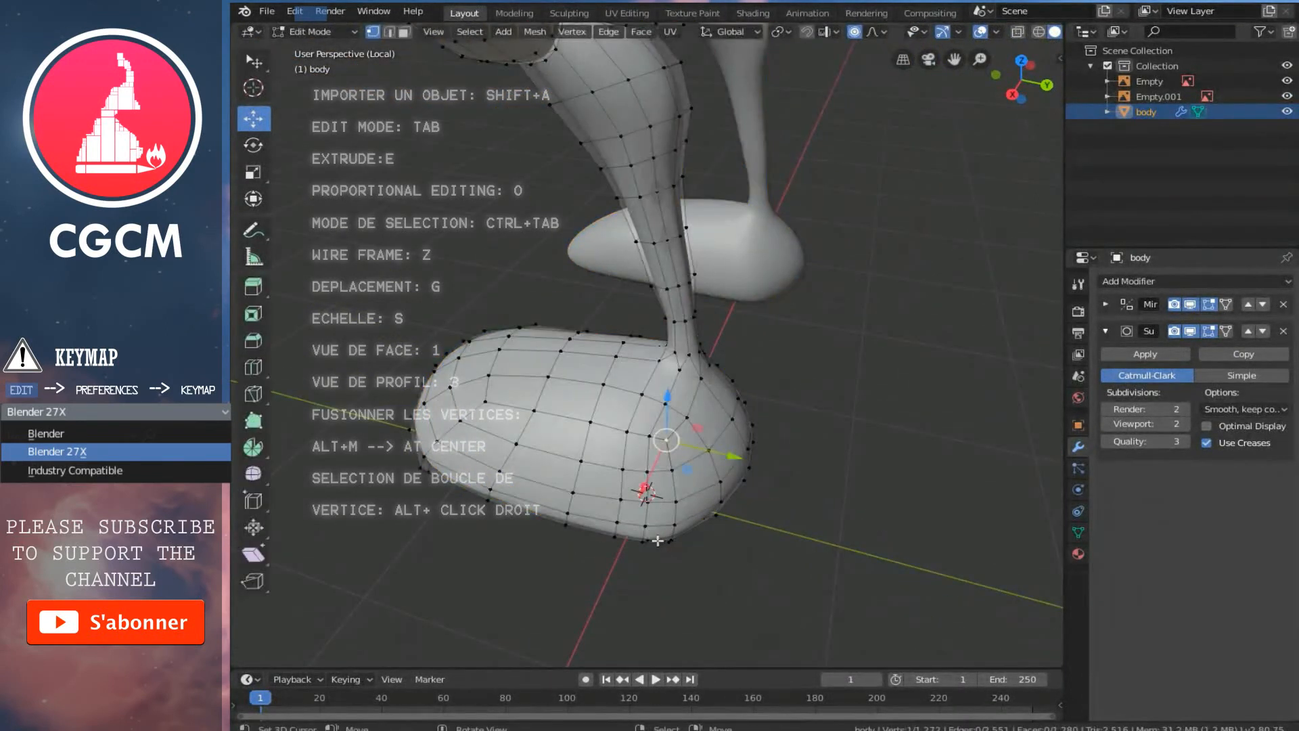
Select vertices along the outer edge of the sole, adjust them along X with proportional editing and view the smoothed foot in Object Mode
{"action": "middle_click_drag", "start_coordinate": [675, 539], "coordinate": [492, 471]}
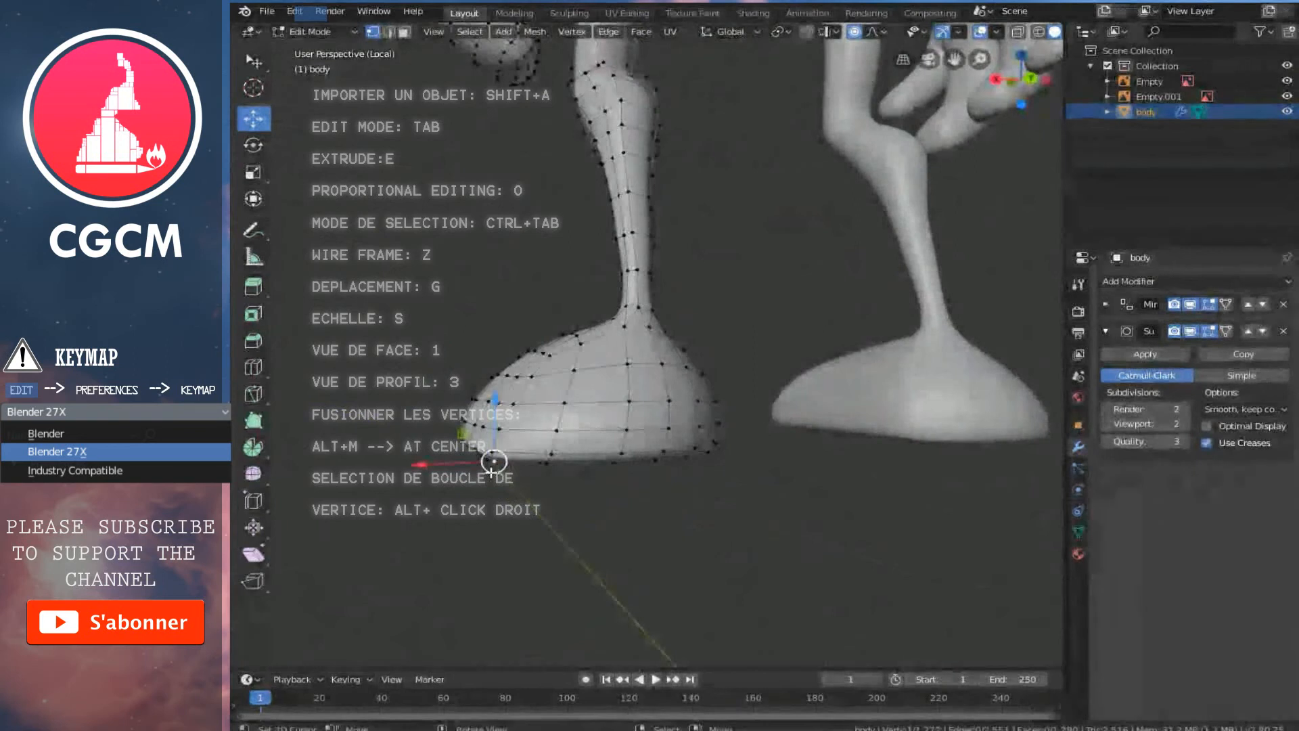
{"action": "middle_click_drag", "start_coordinate": [590, 457], "coordinate": [635, 369]}
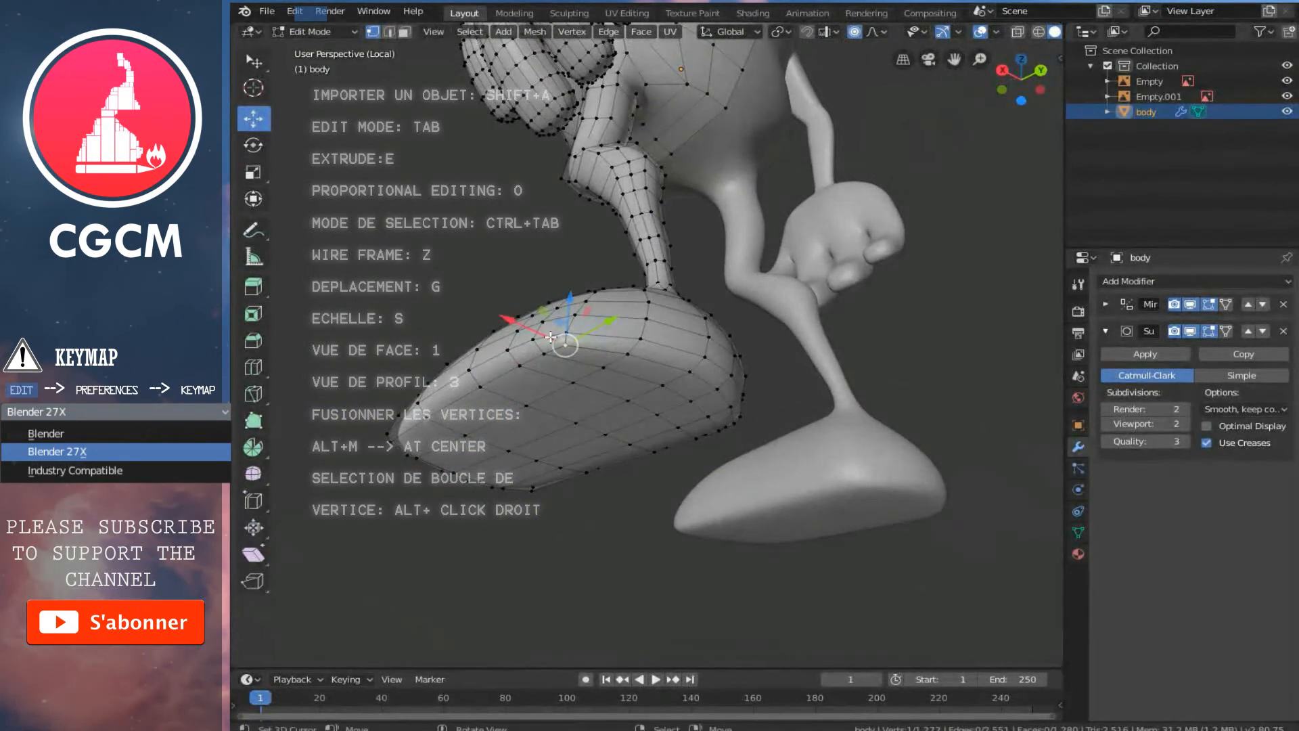
{"action": "middle_click_drag", "start_coordinate": [560, 331], "coordinate": [440, 455]}
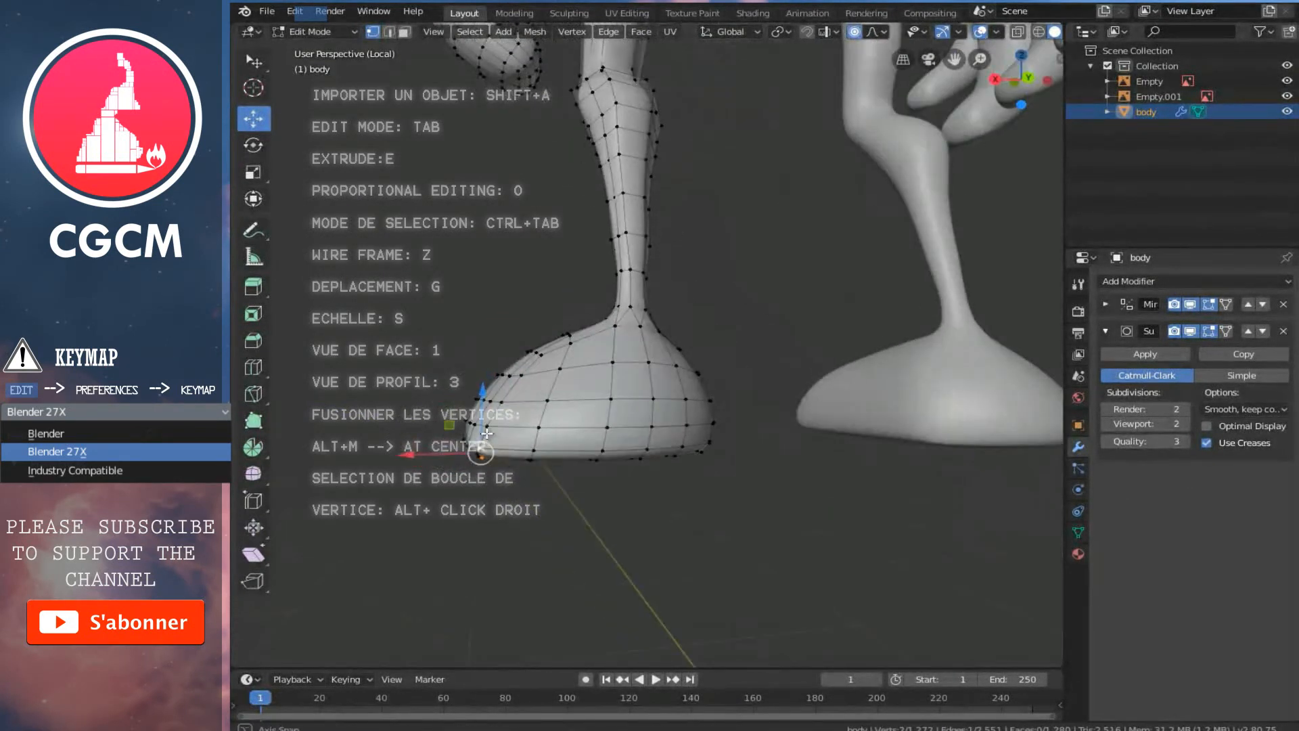
{"action": "key", "text": "g"}
{"action": "key", "text": "x"}
{"action": "left_click", "coordinate": [438, 457]}
{"action": "middle_click_drag", "start_coordinate": [438, 457], "coordinate": [805, 435]}
{"action": "key", "text": "Tab"}
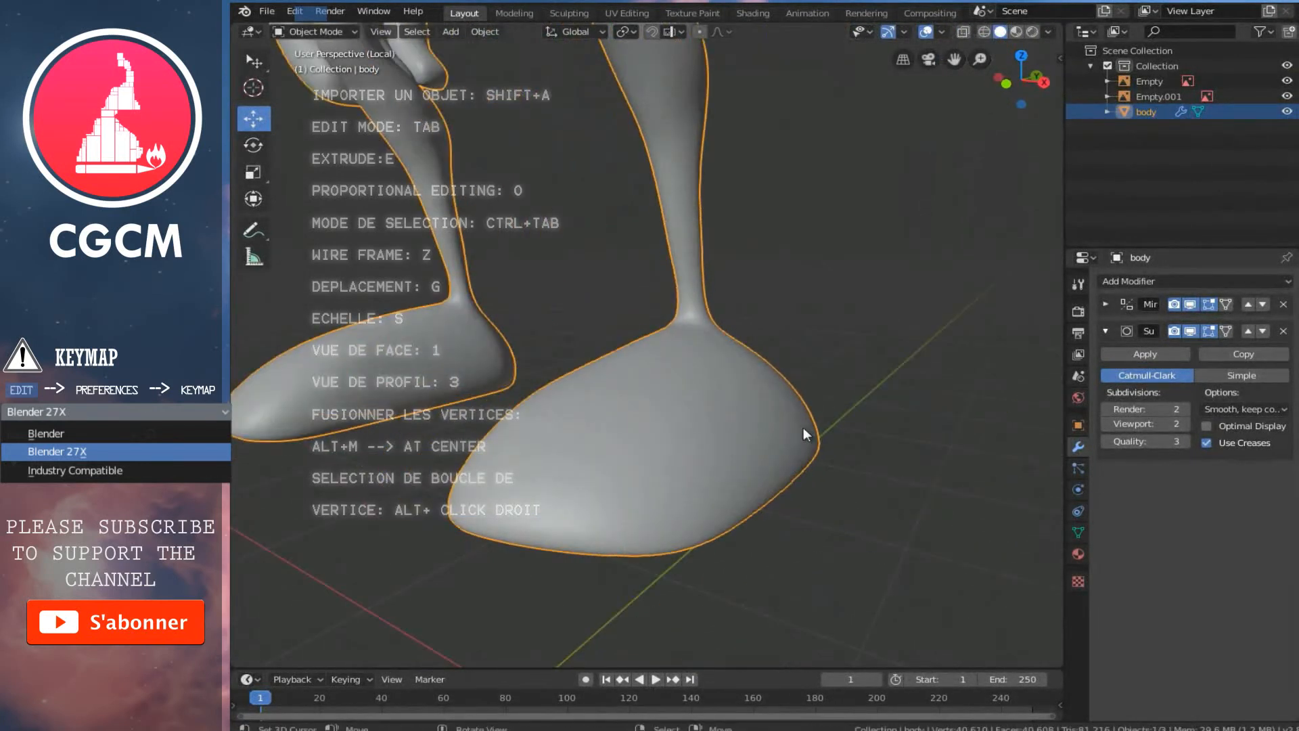
Check the foot in front and side views, then leave local view to compare its profile with the side reference
{"action": "key", "text": "KP_1"}
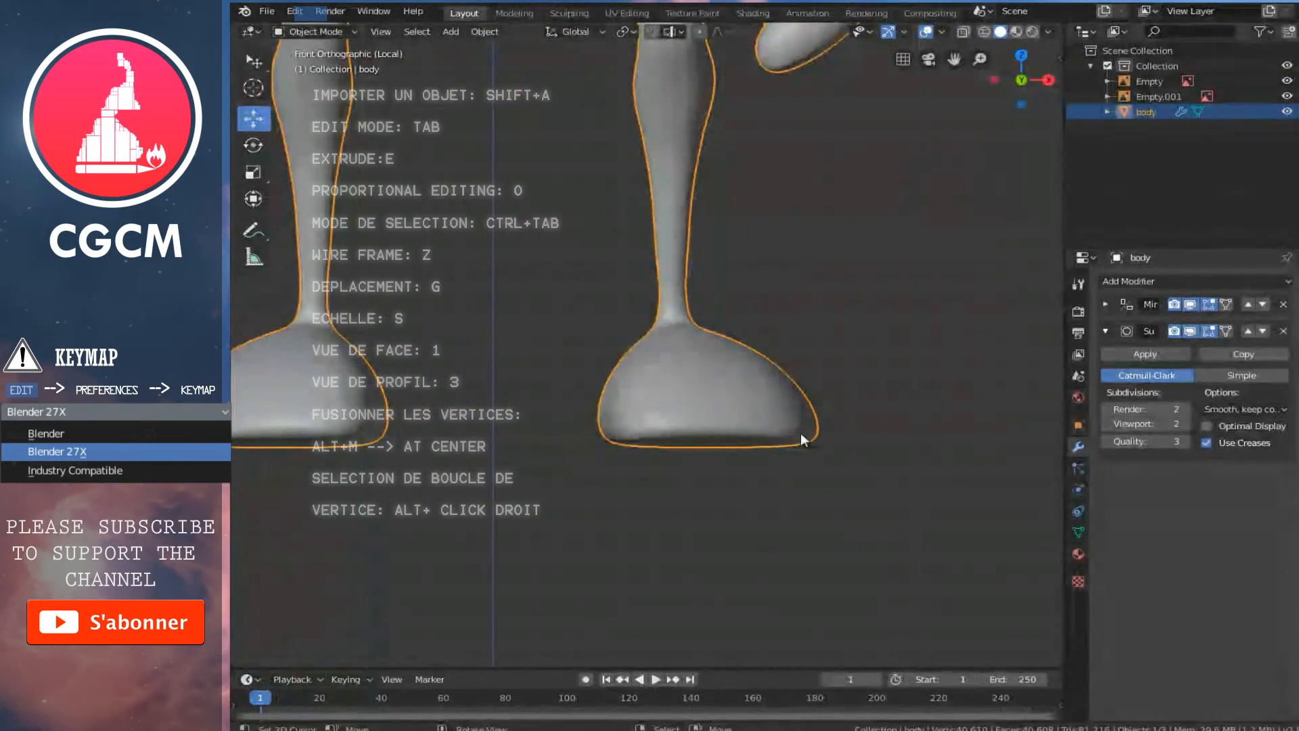
{"action": "scroll", "coordinate": [754, 417], "scroll_direction": "down", "scroll_amount": 2}
{"action": "scroll", "coordinate": [754, 419], "scroll_direction": "down", "scroll_amount": 4}
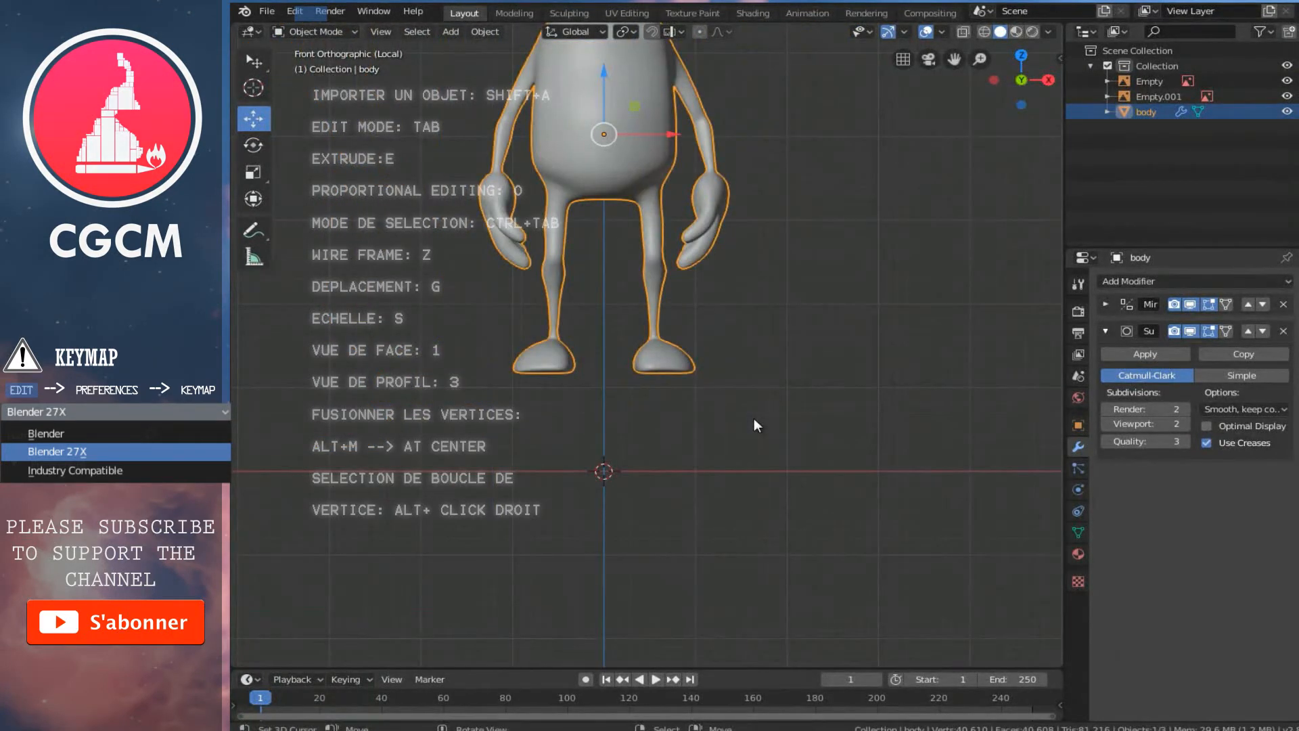
{"action": "key", "text": "KP_3"}
{"action": "scroll", "coordinate": [754, 421], "scroll_direction": "up", "scroll_amount": 5}
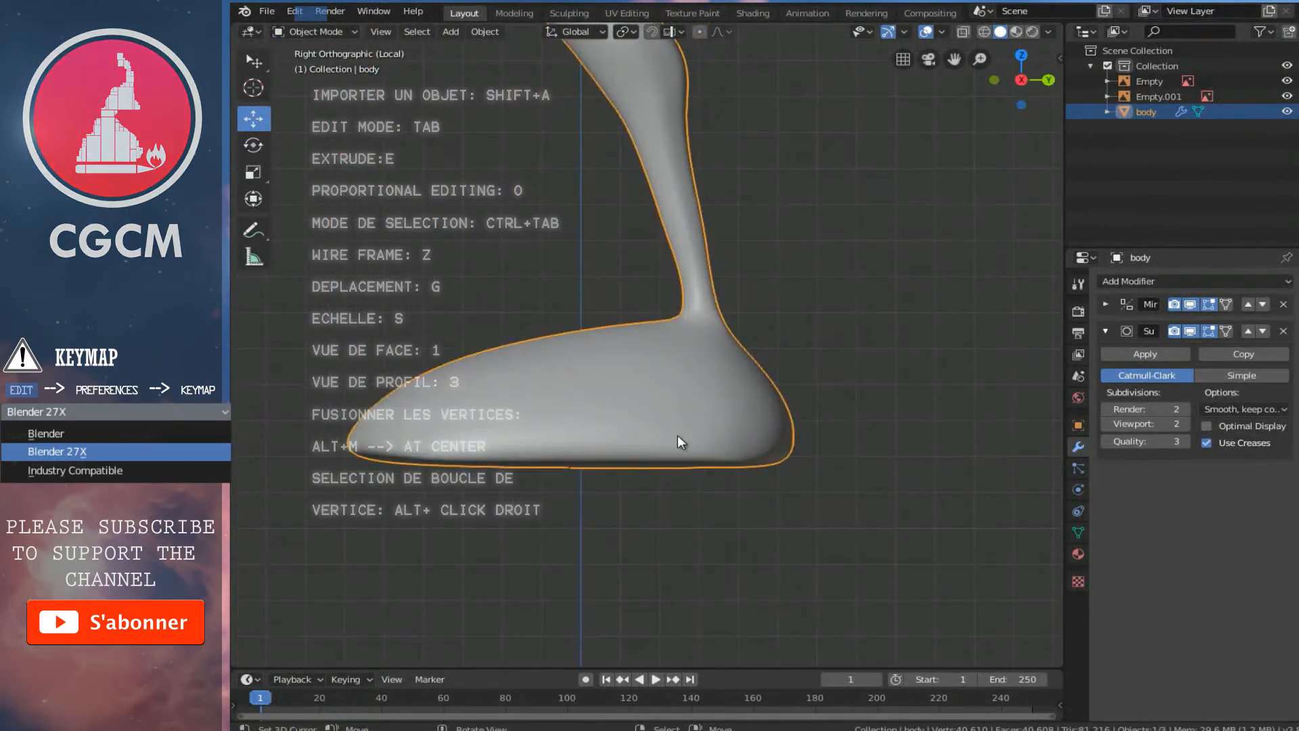
{"action": "key", "text": "KP_Divide"}
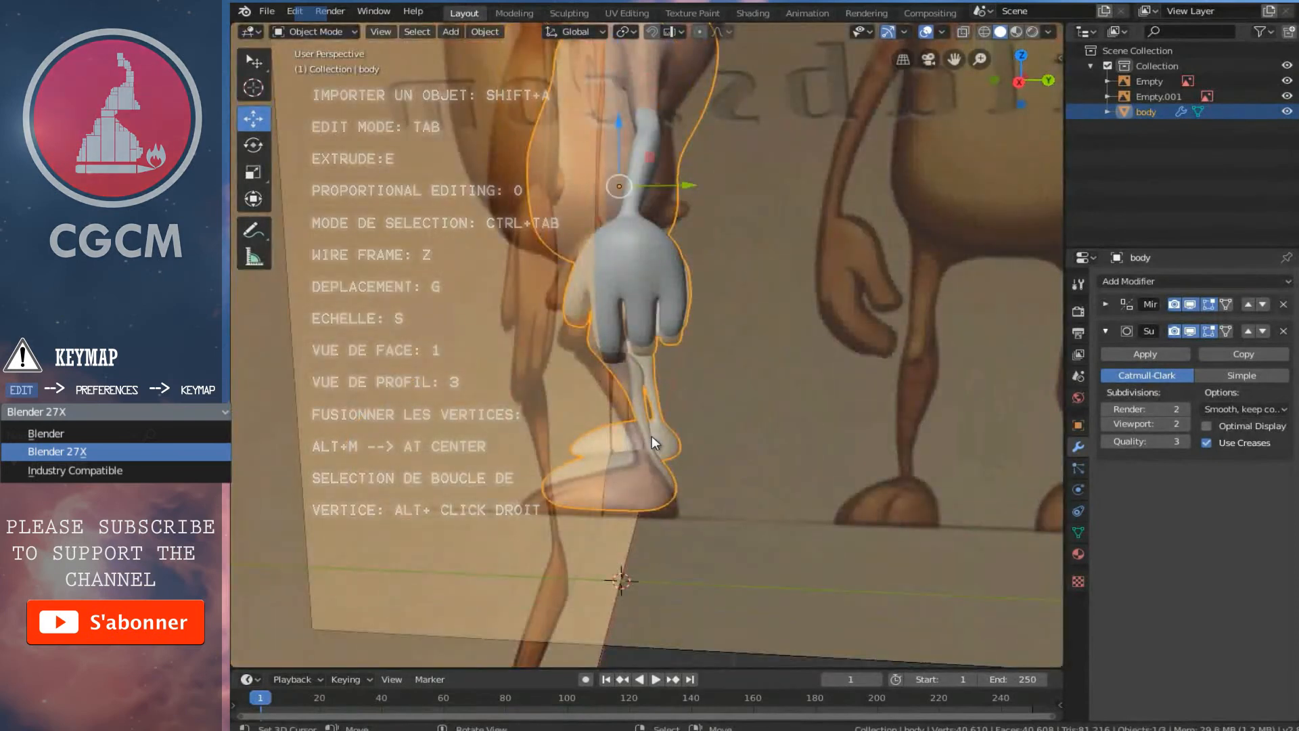
{"action": "scroll", "coordinate": [640, 447], "scroll_direction": "up", "scroll_amount": 6}
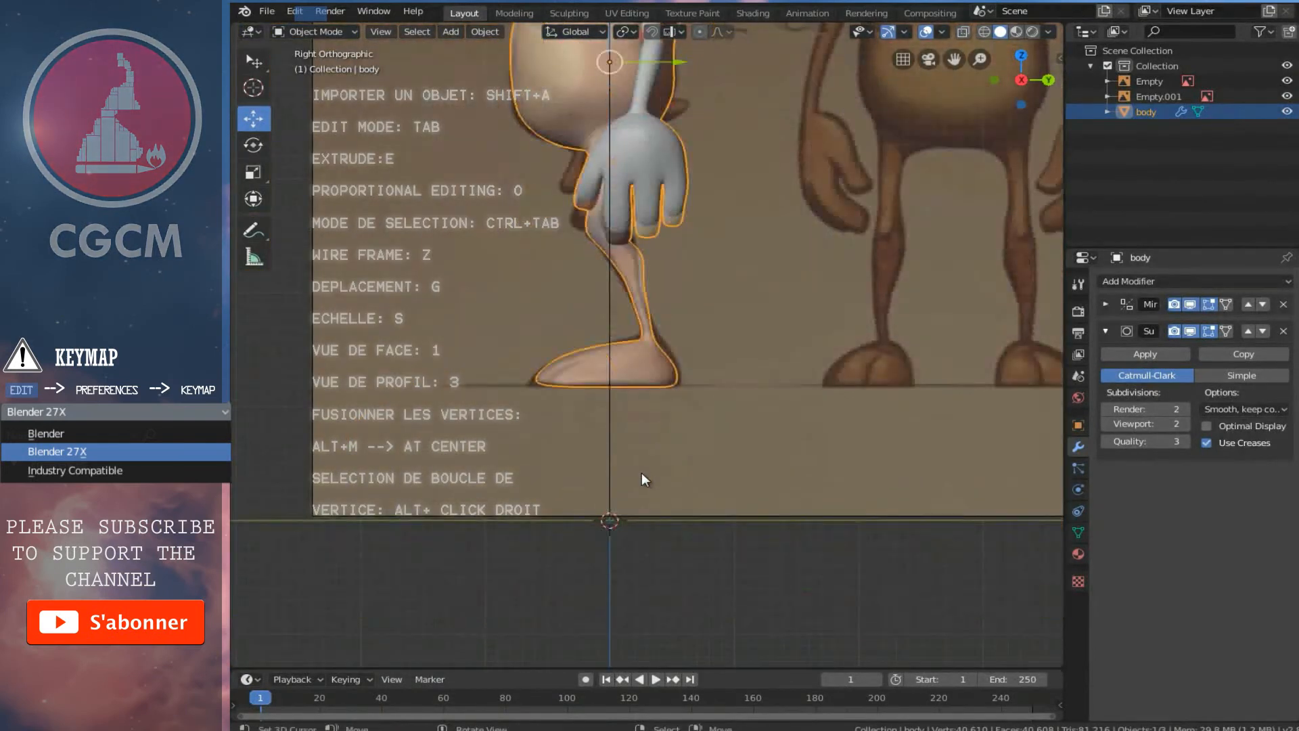
{"action": "scroll", "coordinate": [678, 438], "scroll_direction": "up", "scroll_amount": 1}
In side wireframe view, circle-select the upper heel vertices and move them backward with wide proportional falloff to match the reference
{"action": "key", "text": "Tab"}
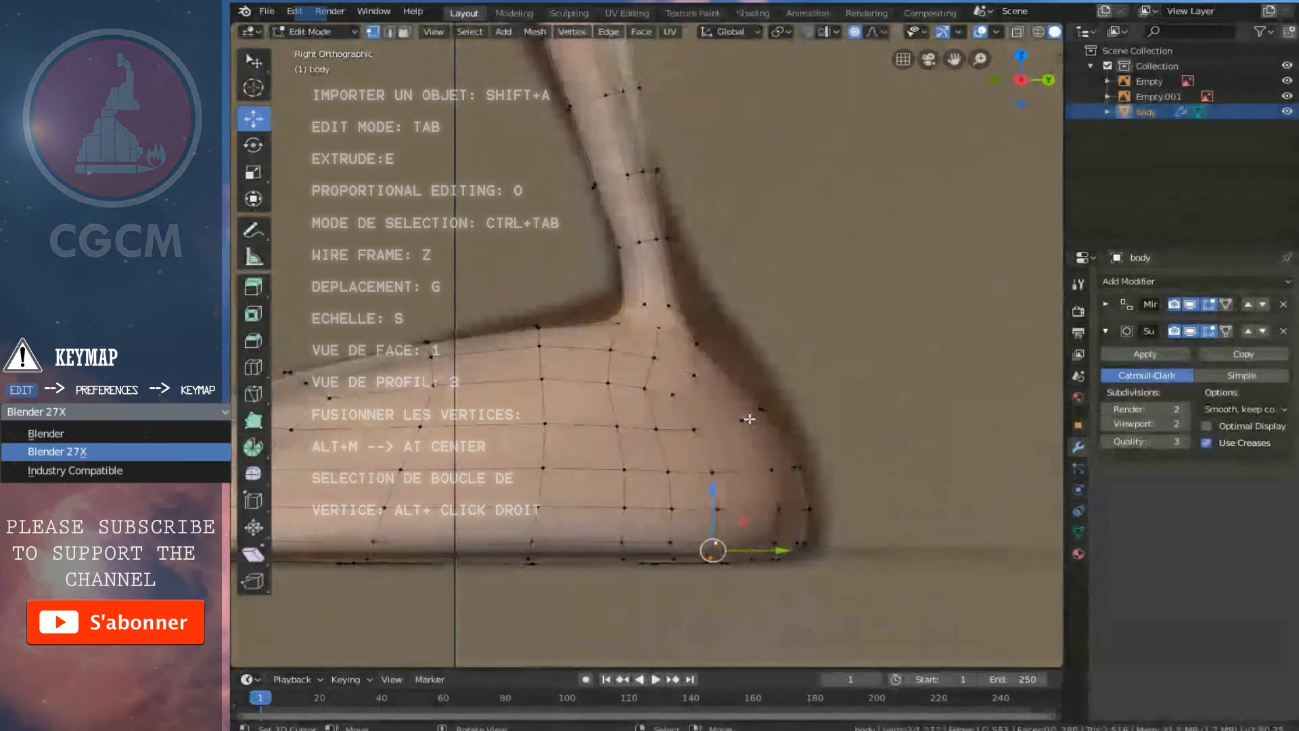
{"action": "key", "text": "z"}
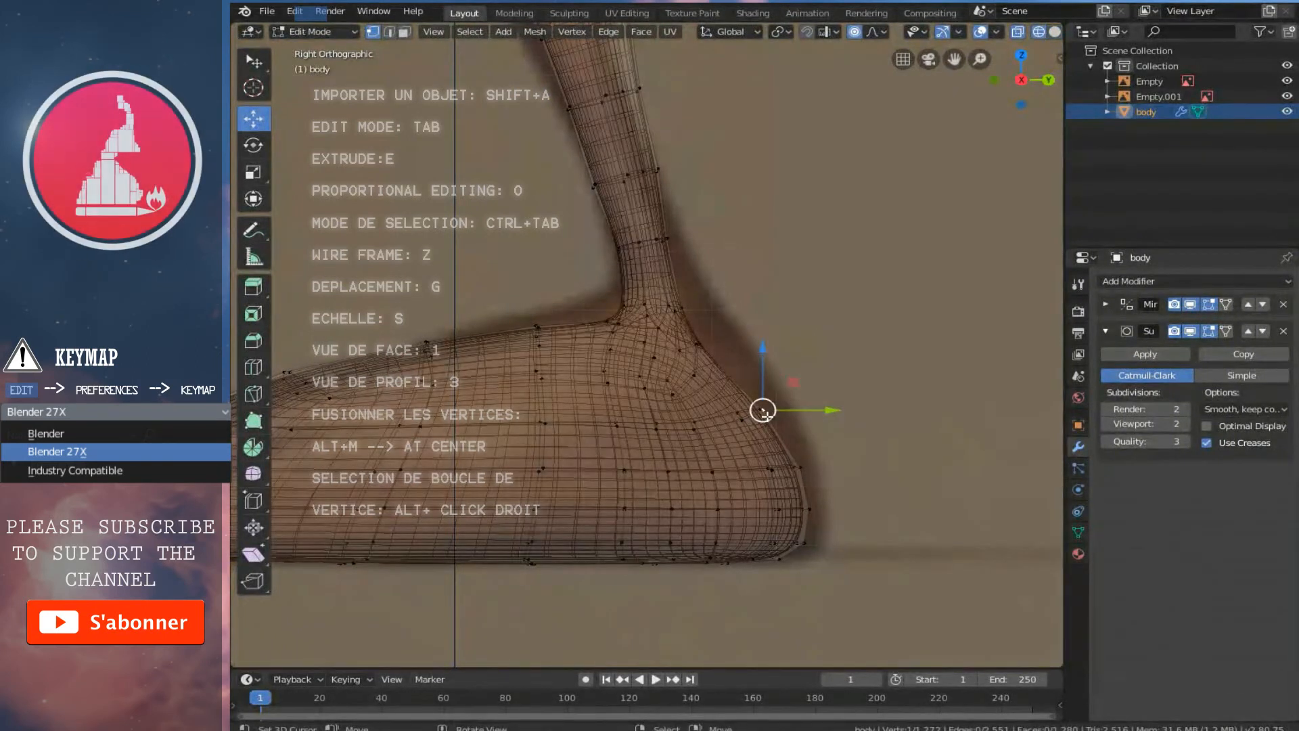
{"action": "key", "text": "c"}
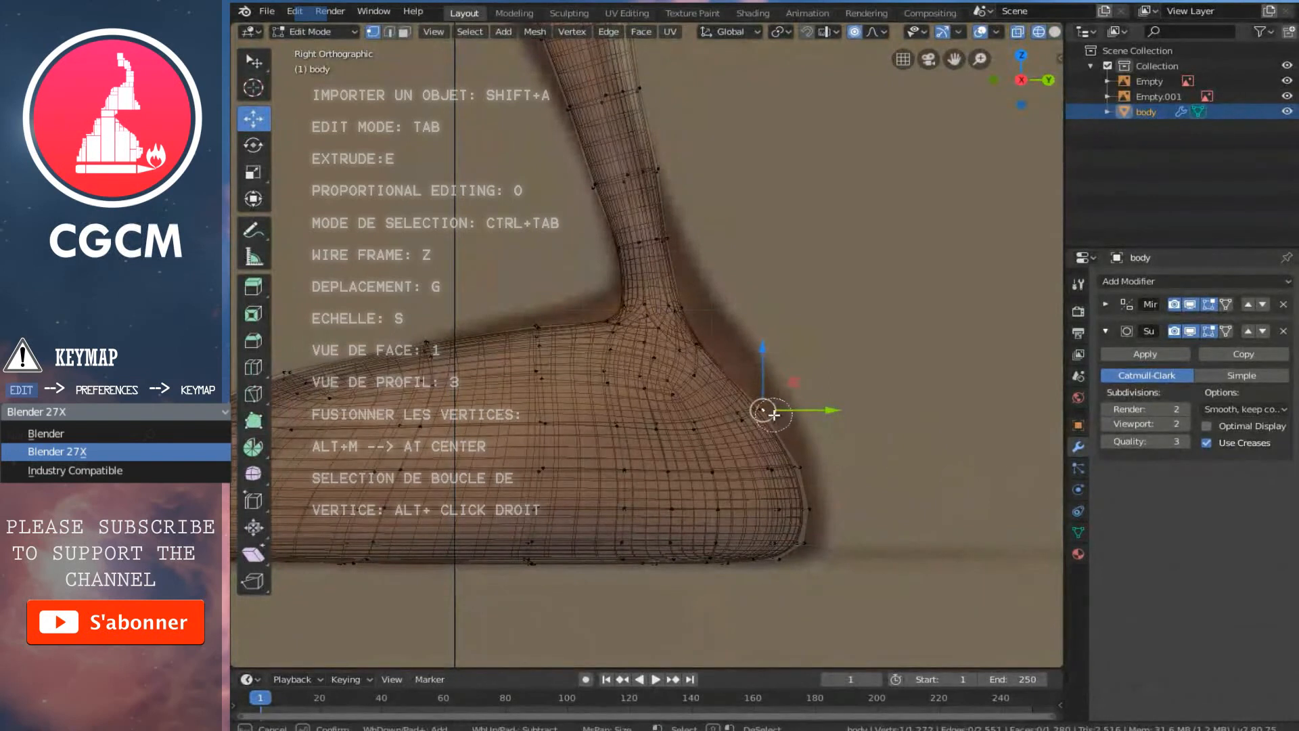
{"action": "left_click_drag", "start_coordinate": [739, 418], "coordinate": [851, 414]}
{"action": "key", "text": "Escape"}
{"action": "scroll", "coordinate": [841, 414], "scroll_direction": "down", "scroll_amount": 11}
{"action": "scroll", "coordinate": [848, 414], "scroll_direction": "up", "scroll_amount": 3}
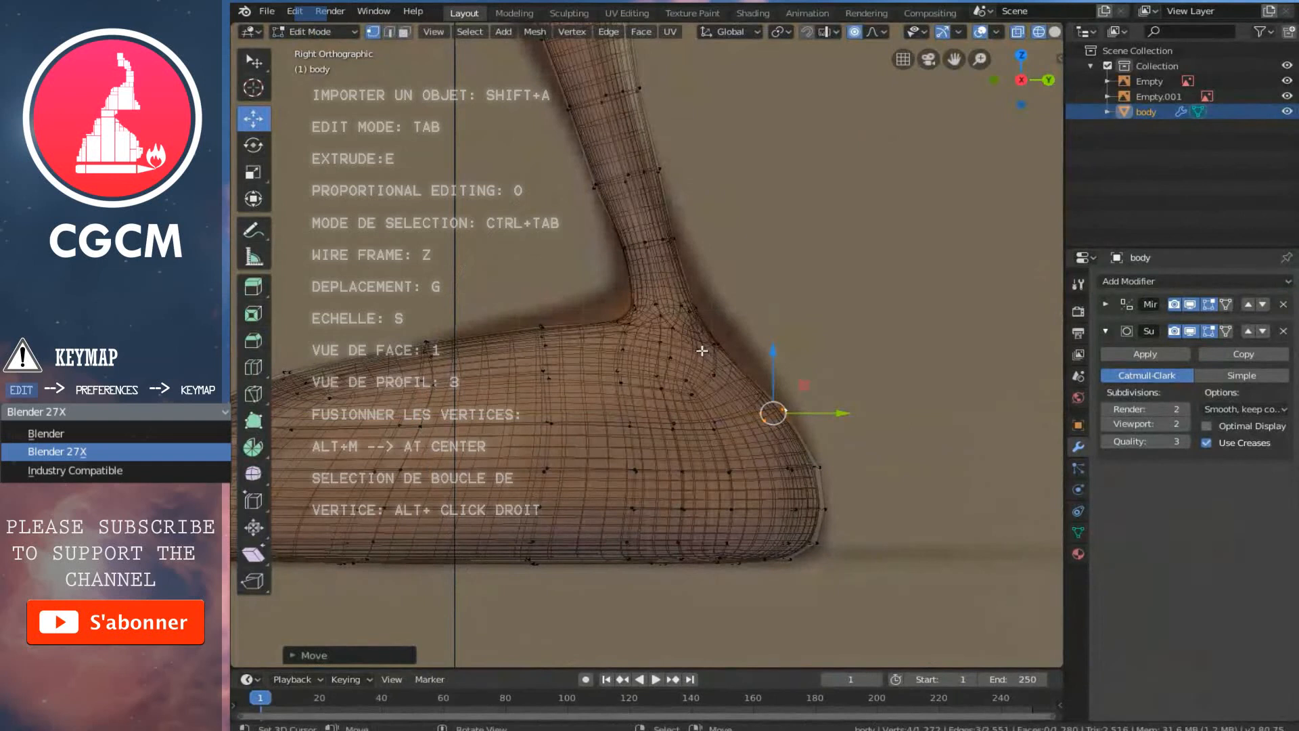
Circle-select the vertices behind the ankle and move them backward to follow the reference outline
{"action": "left_click", "coordinate": [701, 350]}
{"action": "key", "text": "c"}
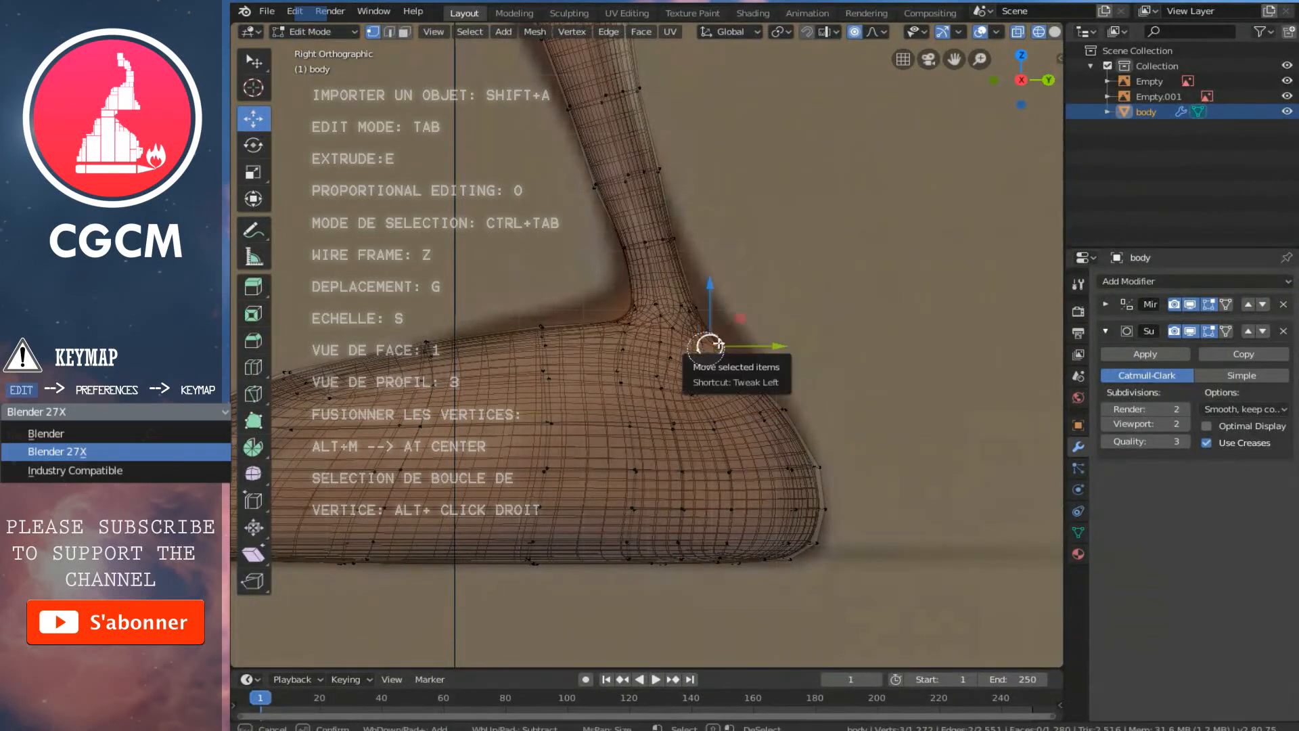
{"action": "left_click_drag", "start_coordinate": [776, 346], "coordinate": [795, 342]}
{"action": "scroll", "coordinate": [782, 345], "scroll_direction": "up", "scroll_amount": 6}
{"action": "scroll", "coordinate": [791, 343], "scroll_direction": "down", "scroll_amount": 2}
Select the vertices at the front ankle crease and move them forward and up to match the side reference
{"action": "scroll", "coordinate": [765, 310], "scroll_direction": "down", "scroll_amount": 6, "text": "ctrl"}
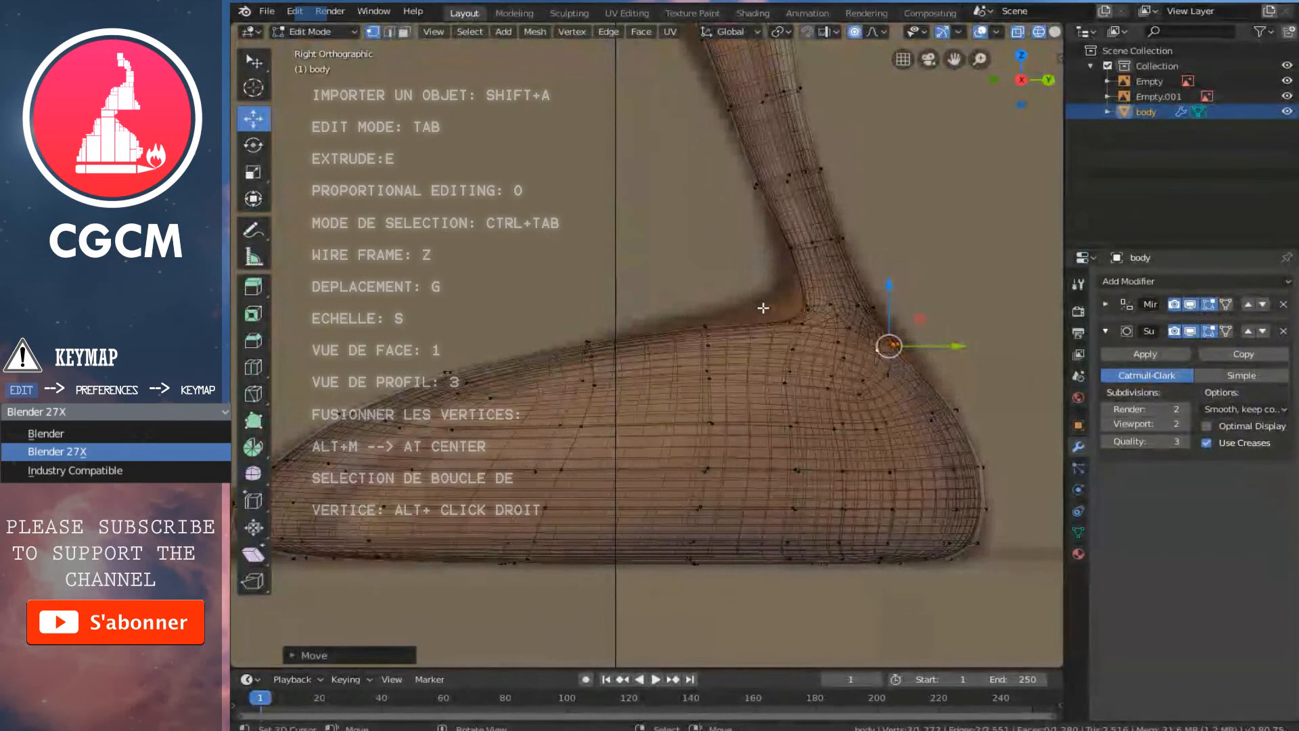
{"action": "scroll", "coordinate": [767, 304], "scroll_direction": "up", "scroll_amount": 4, "text": "shift"}
{"action": "scroll", "coordinate": [769, 303], "scroll_direction": "up", "scroll_amount": 3, "text": "ctrl"}
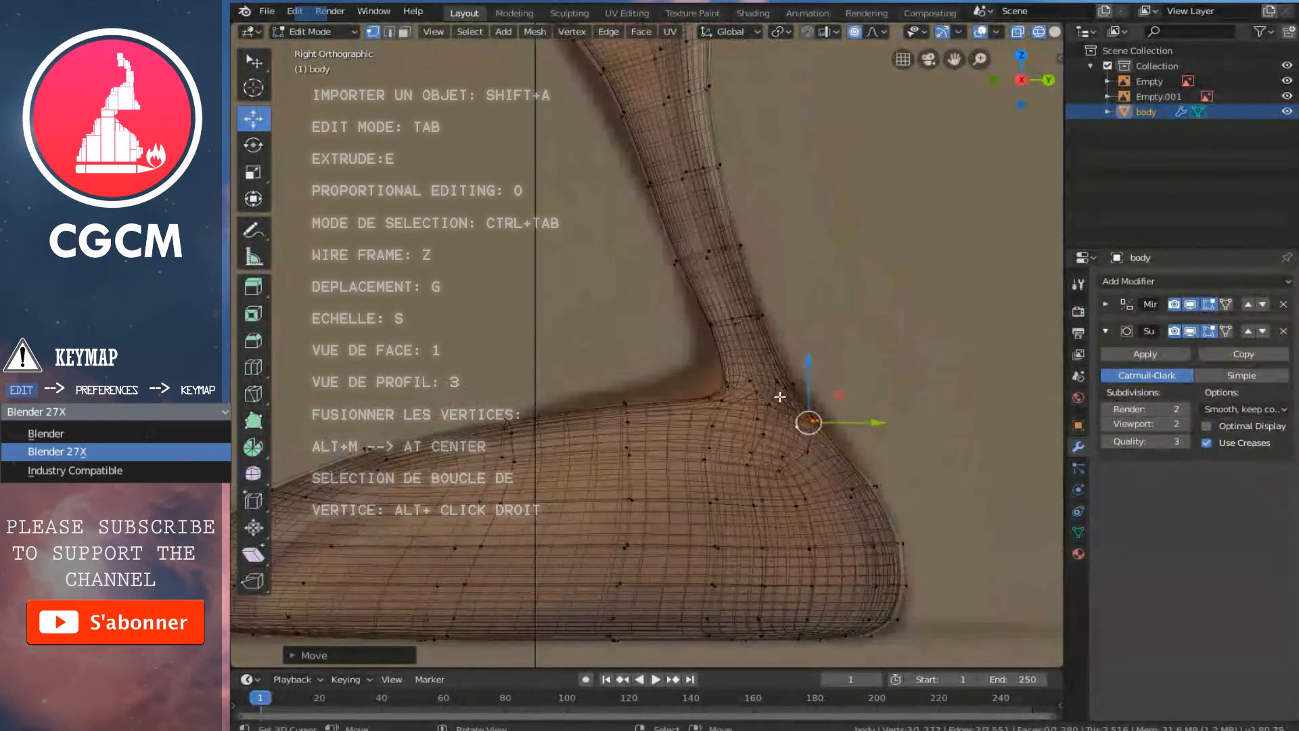
{"action": "scroll", "coordinate": [782, 412], "scroll_direction": "up", "scroll_amount": 3}
{"action": "left_click", "coordinate": [777, 442]}
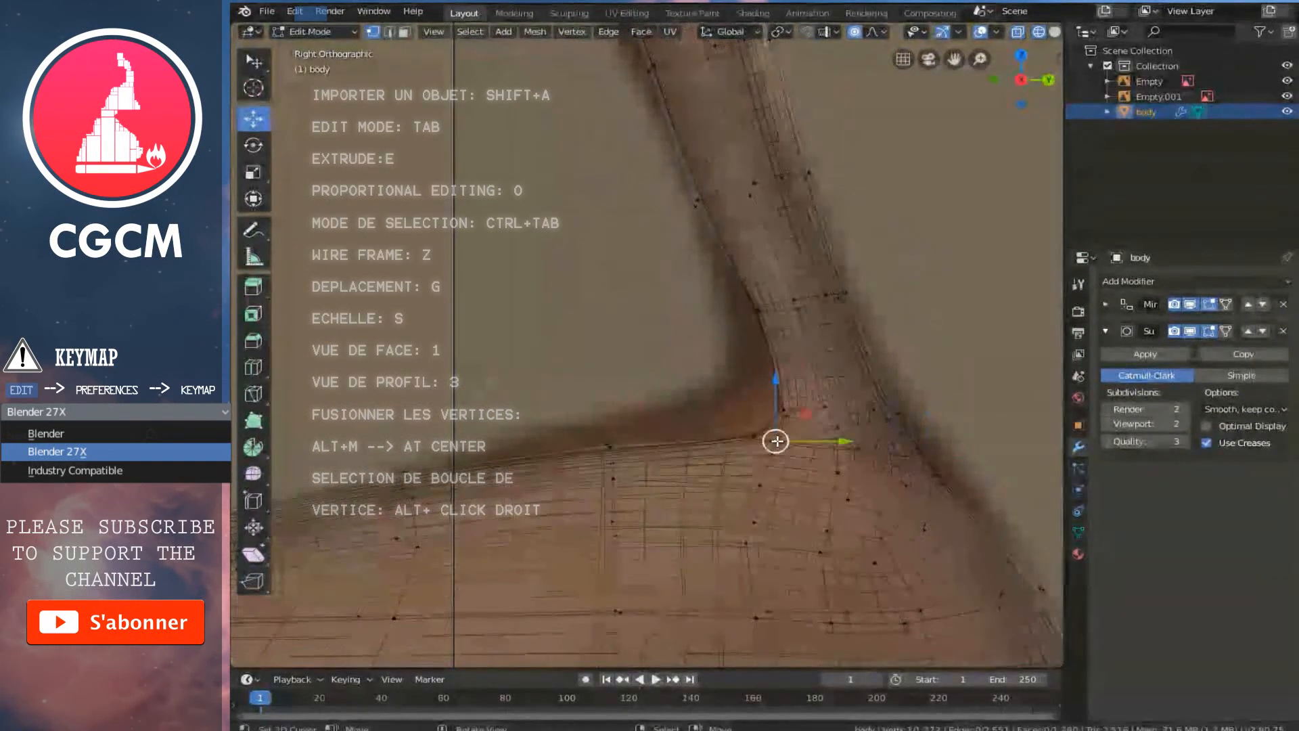
{"action": "left_click_drag", "start_coordinate": [780, 418], "coordinate": [782, 409]}
{"action": "left_click", "coordinate": [737, 427]}
{"action": "key", "text": "g"}
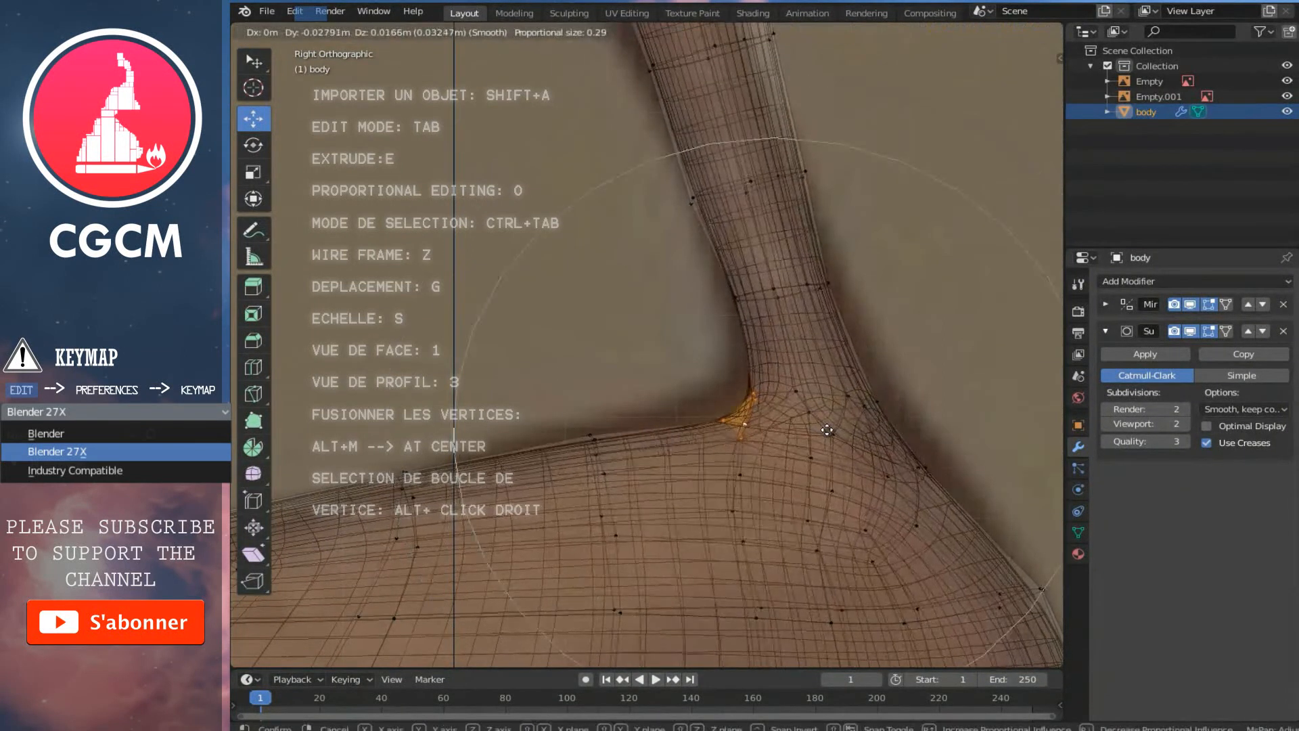
{"action": "left_click", "coordinate": [819, 429]}
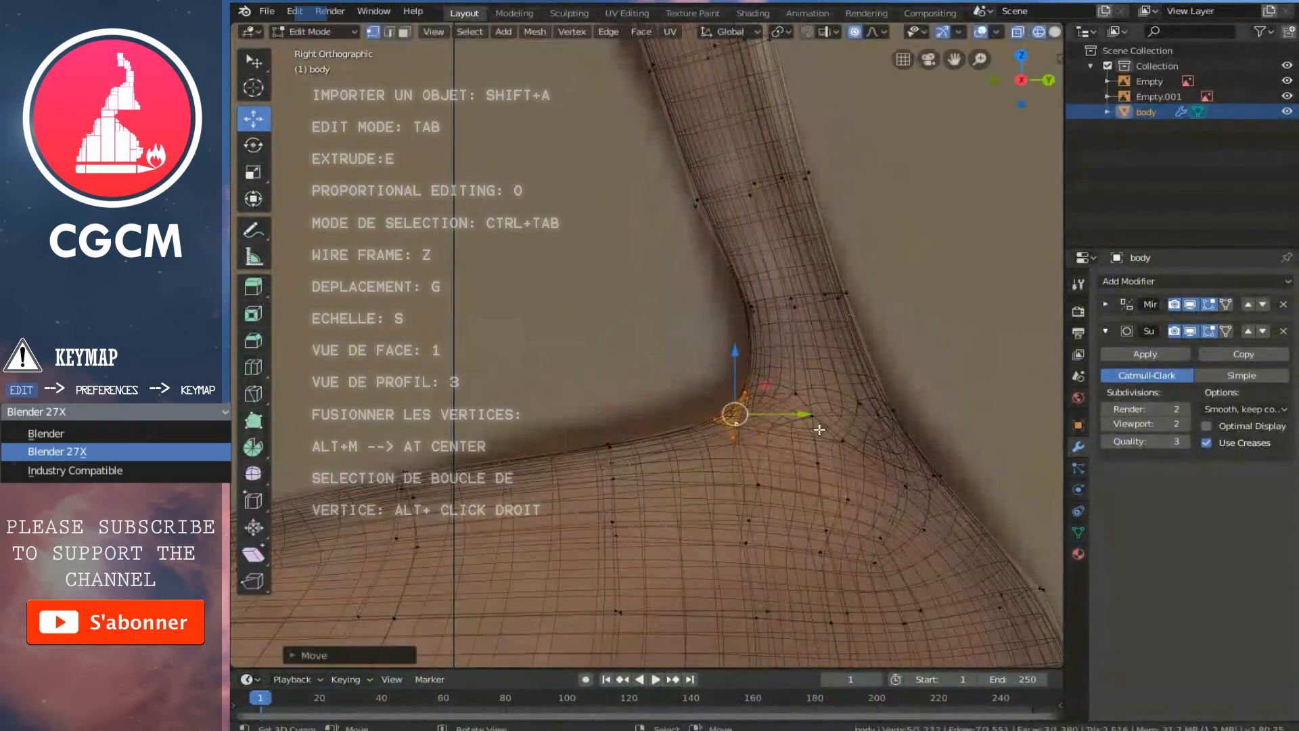
Move the front shin vertices just above the ankle about -0.017 m in Y and -0.006 m in Z with proportional editing
{"action": "right_click", "coordinate": [752, 309]}
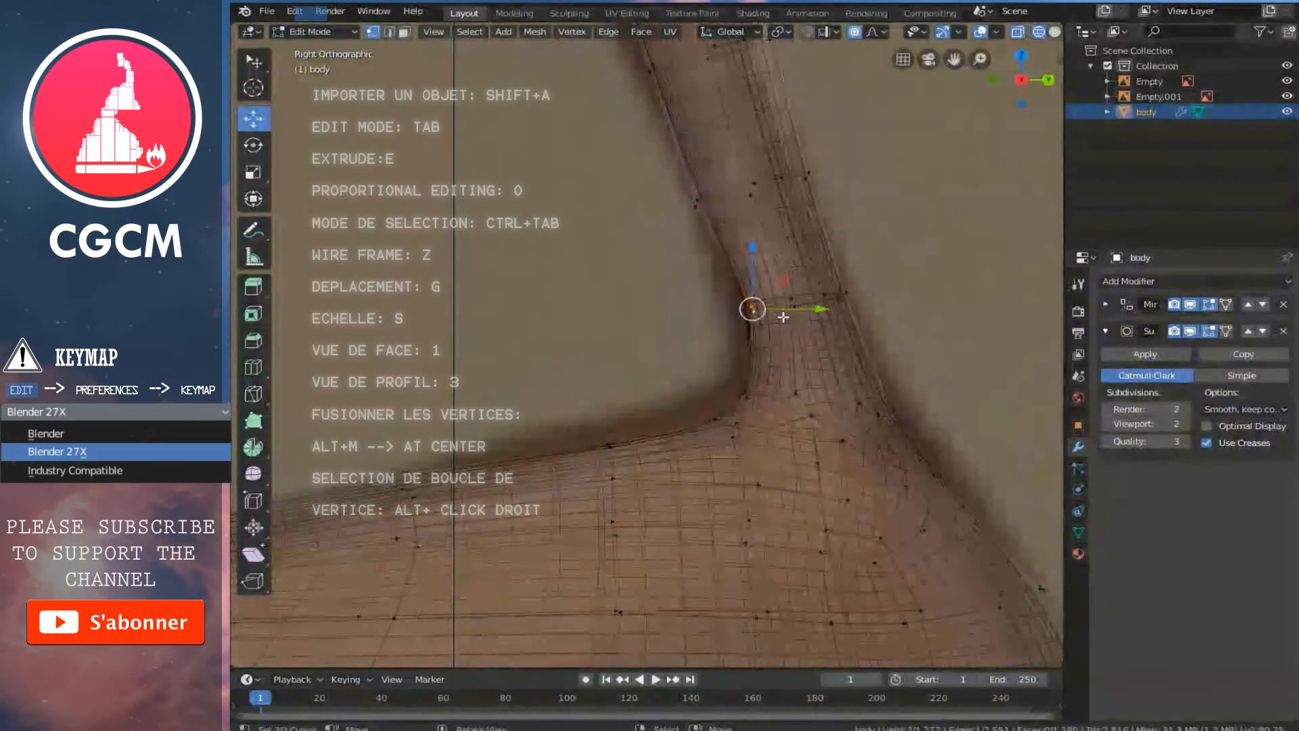
{"action": "key", "text": "g"}
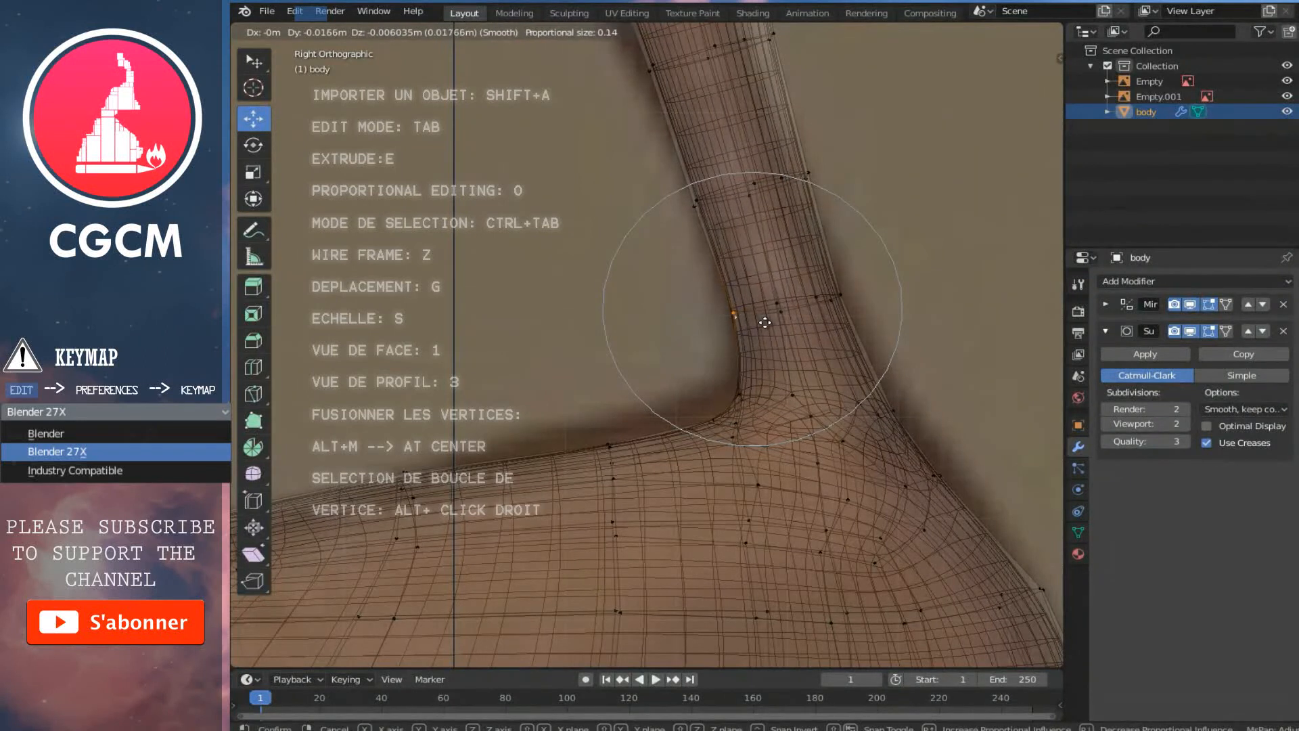
{"action": "left_click", "coordinate": [764, 322]}
{"action": "scroll", "coordinate": [751, 311], "scroll_direction": "down", "scroll_amount": 4}
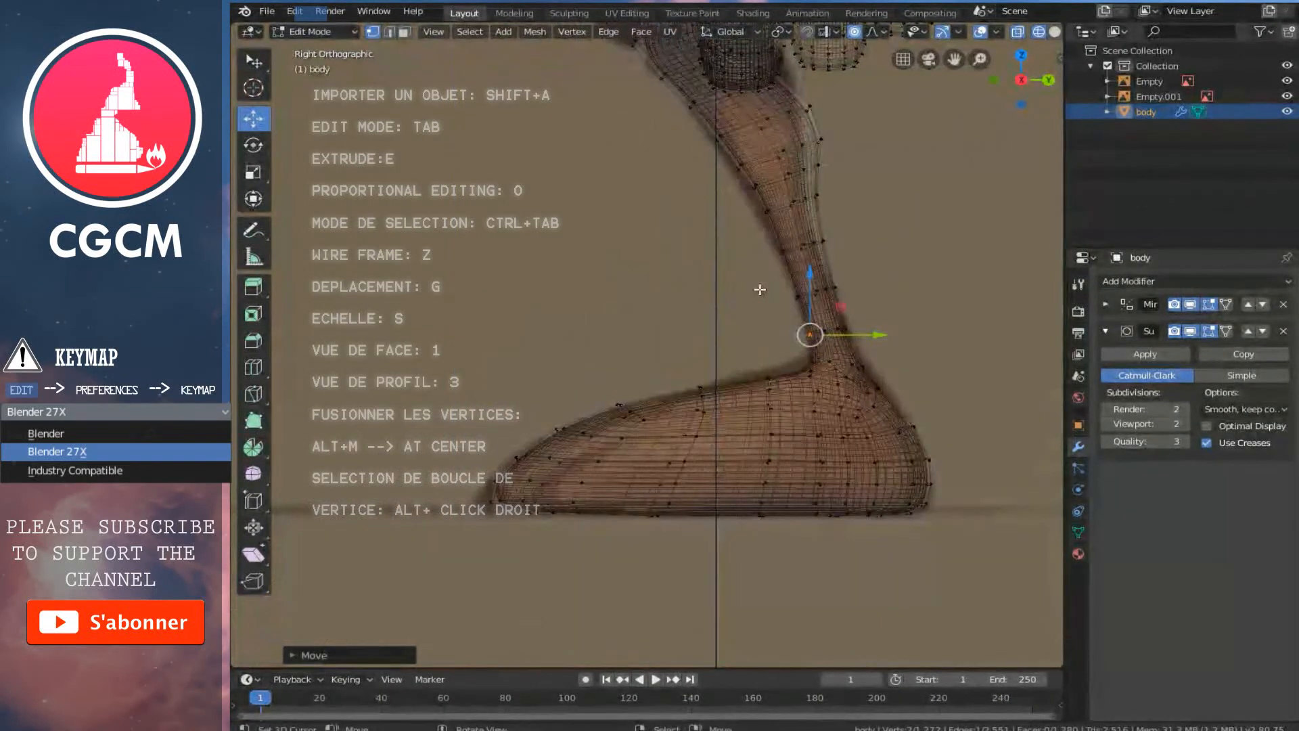
Circle-select the toe-tip vertices and move them forward along Y about 0.02 m with a proportional size of about 0.42
{"action": "scroll", "coordinate": [759, 290], "scroll_direction": "down", "scroll_amount": 6, "text": "ctrl"}
{"action": "scroll", "coordinate": [760, 289], "scroll_direction": "down", "scroll_amount": 6, "text": "shift"}
{"action": "scroll", "coordinate": [759, 289], "scroll_direction": "up", "scroll_amount": 2}
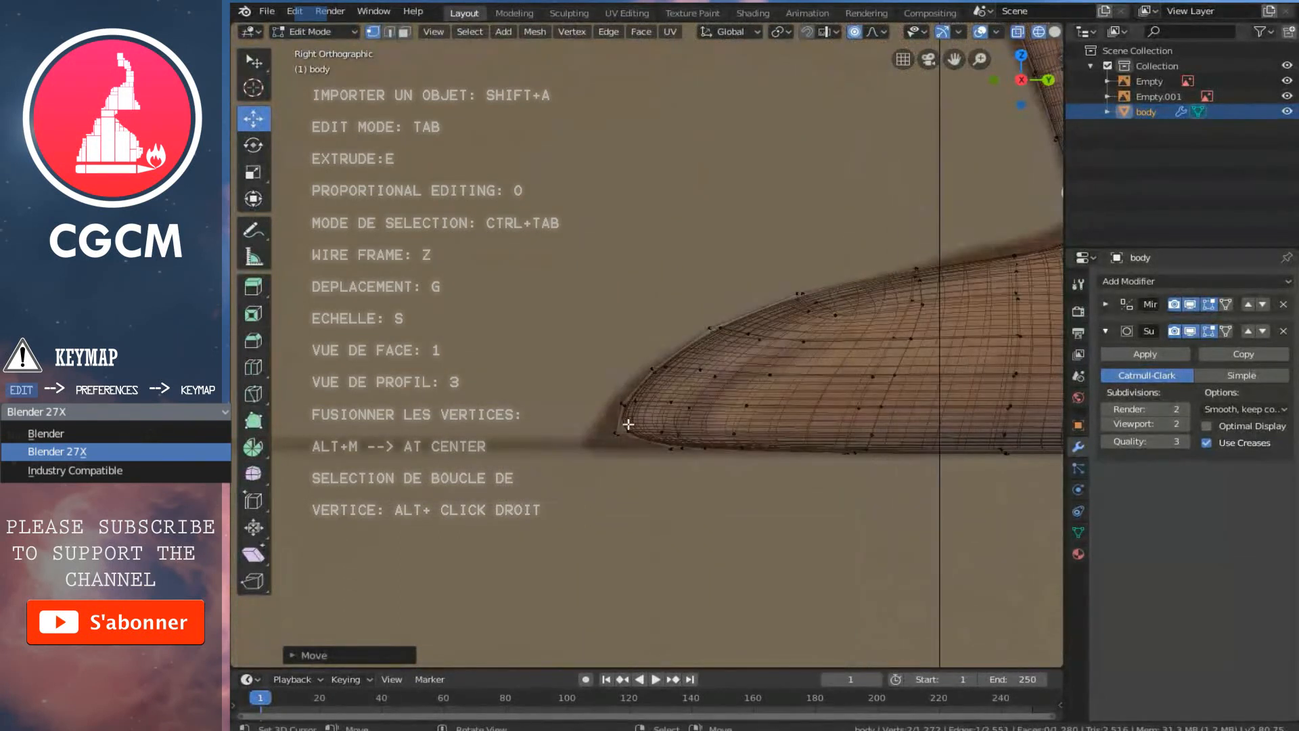
{"action": "right_click", "coordinate": [627, 428]}
{"action": "key", "text": "c"}
{"action": "left_click_drag", "start_coordinate": [627, 412], "coordinate": [622, 445]}
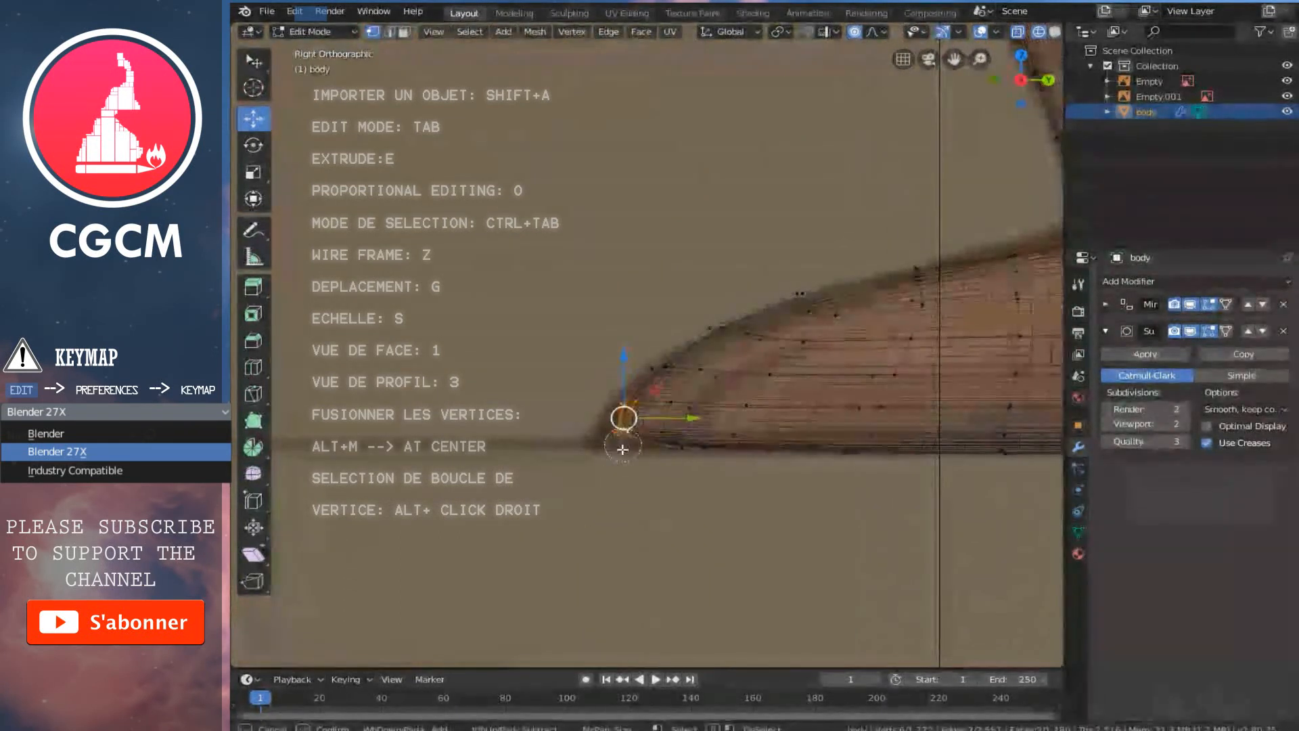
{"action": "key", "text": "Escape"}
{"action": "key", "text": "g"}
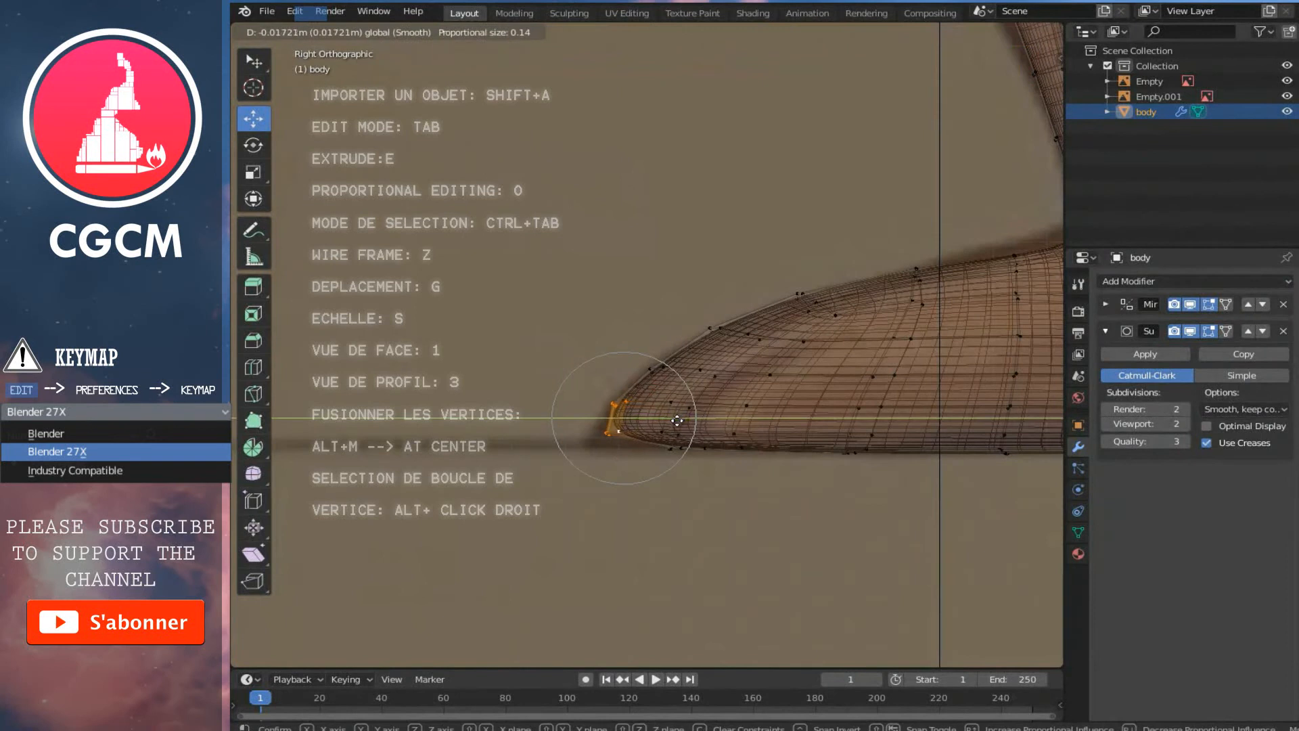
{"action": "scroll", "coordinate": [679, 419], "scroll_direction": "down", "scroll_amount": 9}
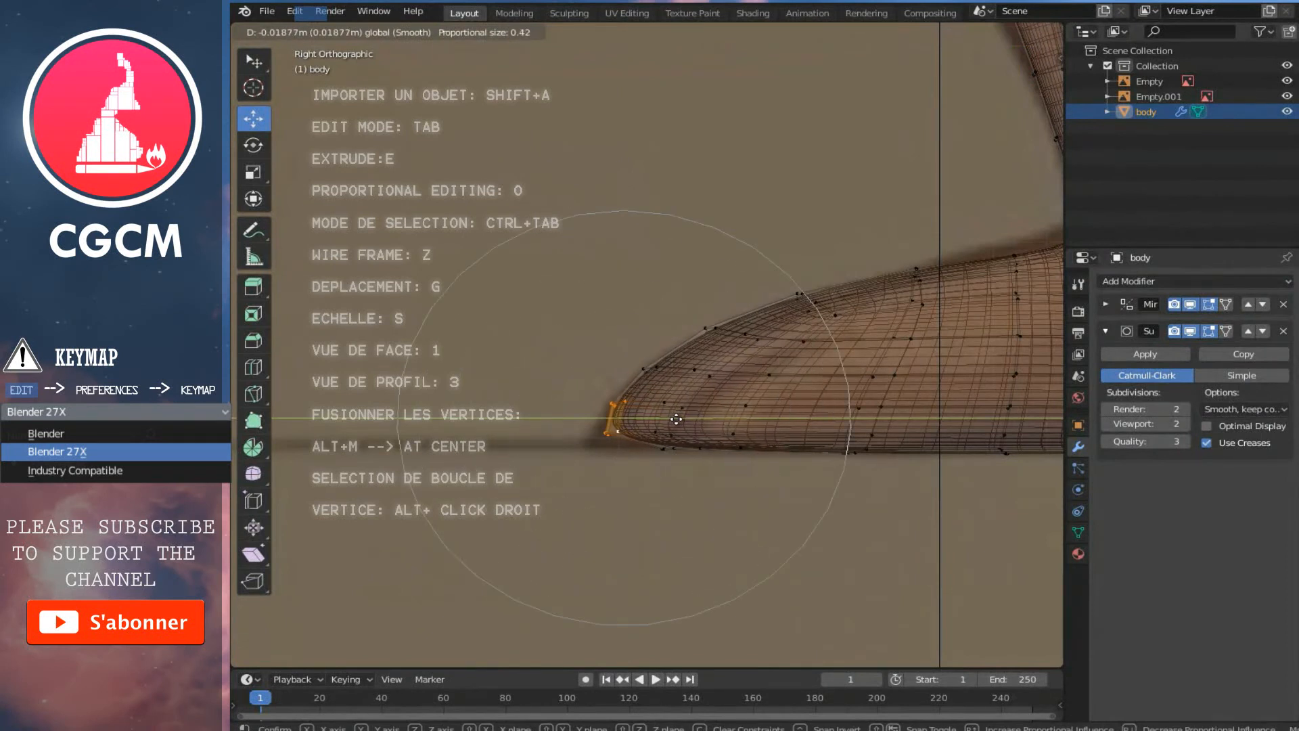
{"action": "left_click", "coordinate": [671, 422]}
Return to solid shading and inspect both feet against the references in Object Mode
{"action": "key", "text": "z"}
{"action": "scroll", "coordinate": [725, 360], "scroll_direction": "down", "scroll_amount": 5}
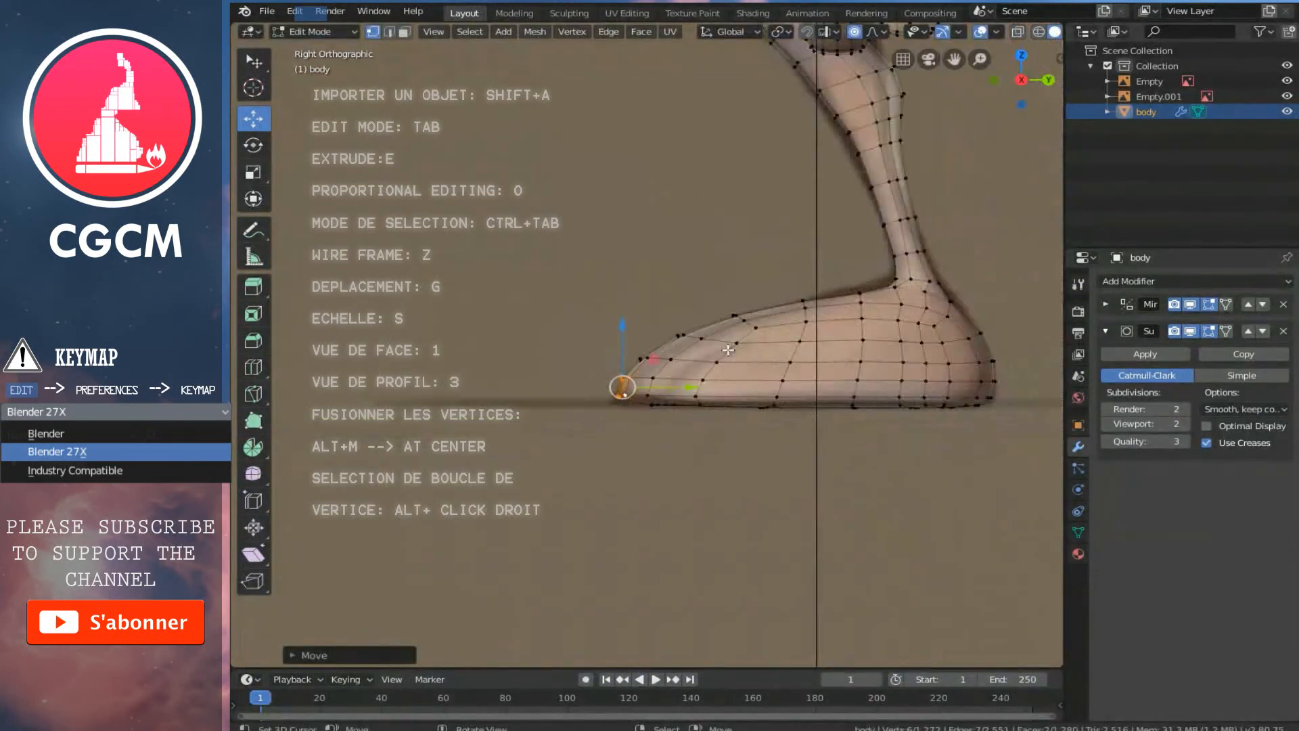
{"action": "key", "text": "Tab"}
{"action": "middle_click_drag", "start_coordinate": [677, 299], "coordinate": [866, 328]}
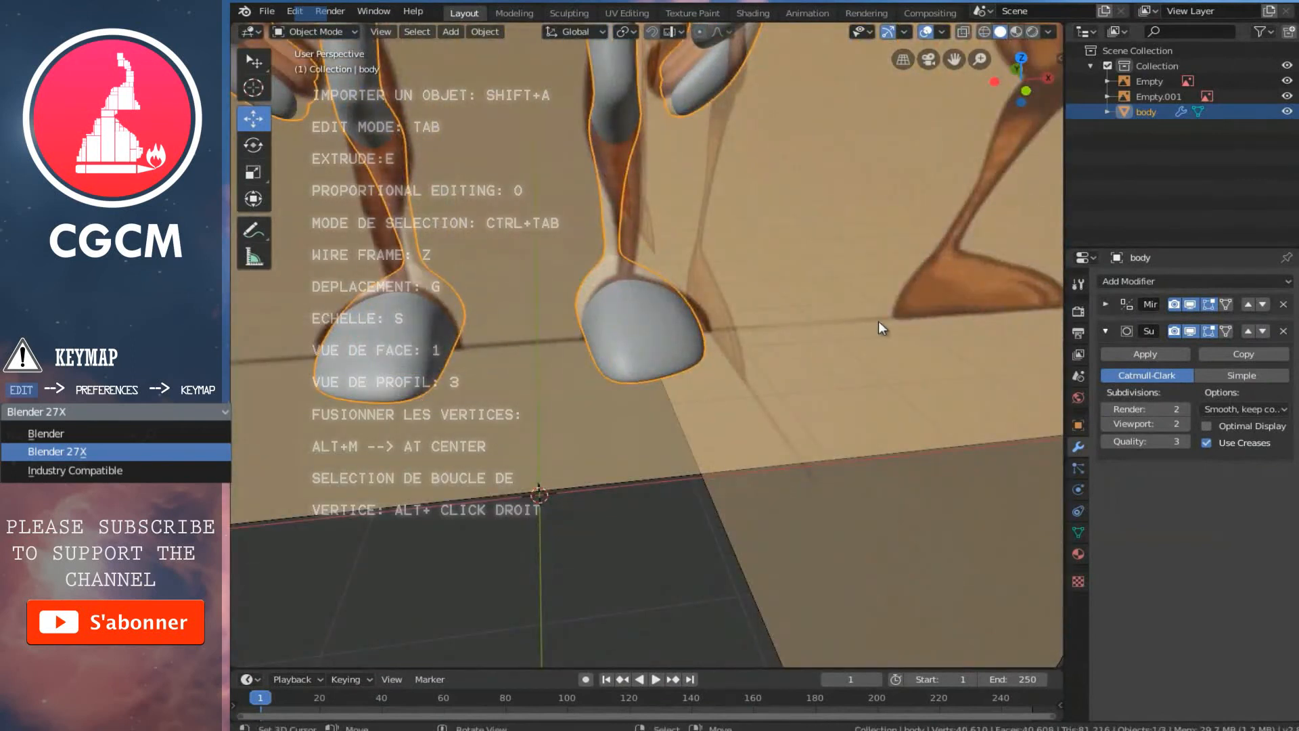
Isolate the body in local view and frame the foot from the right side
{"action": "key", "text": "KP_Divide"}
{"action": "scroll", "coordinate": [793, 349], "scroll_direction": "up", "scroll_amount": 2}
{"action": "middle_click_drag", "start_coordinate": [793, 349], "coordinate": [731, 354]}
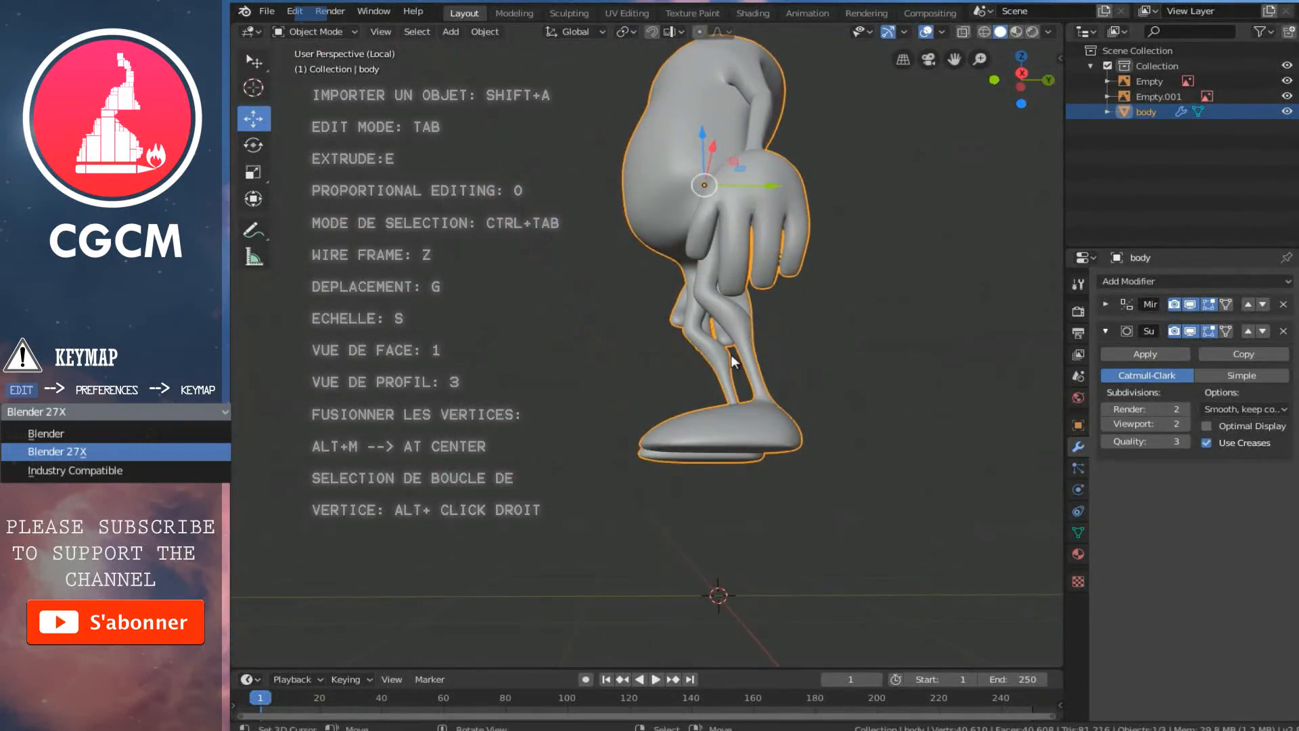
{"action": "key", "text": "KP_3"}
{"action": "scroll", "coordinate": [731, 354], "scroll_direction": "up", "scroll_amount": 5}
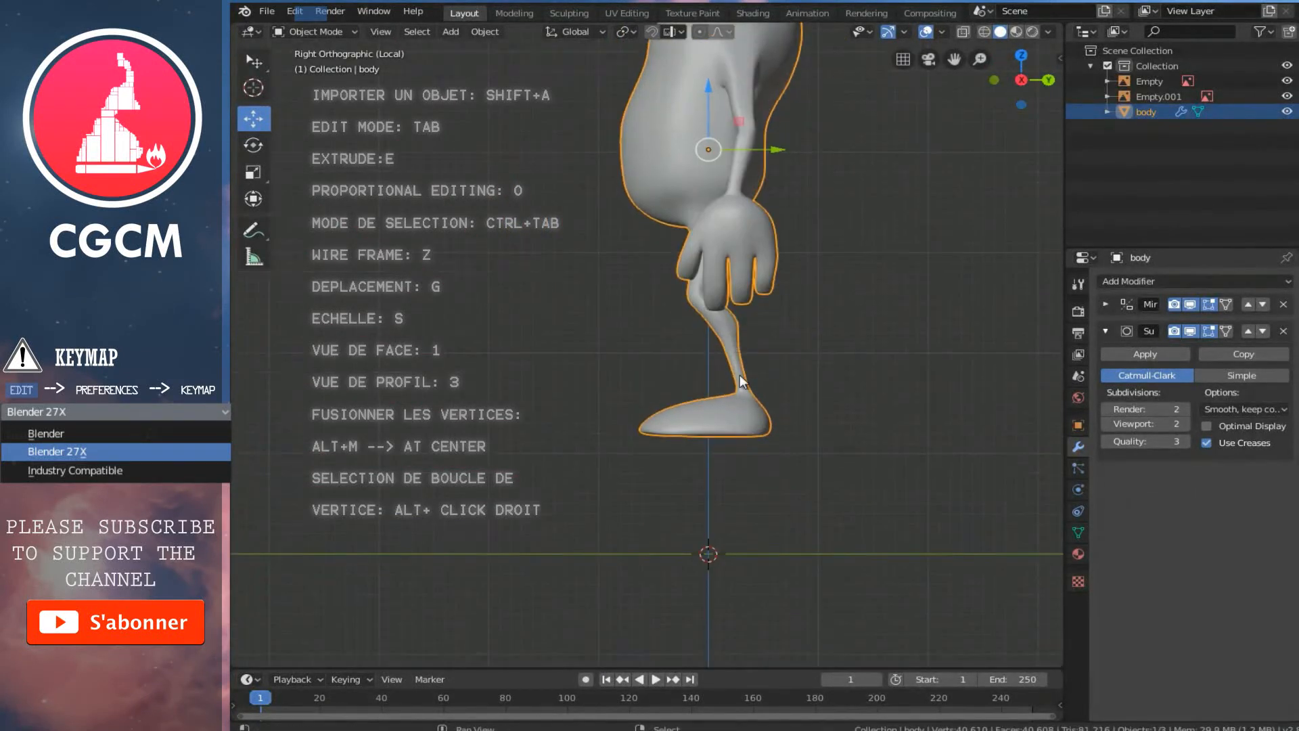
{"action": "scroll", "coordinate": [754, 430], "scroll_direction": "up", "scroll_amount": 6}
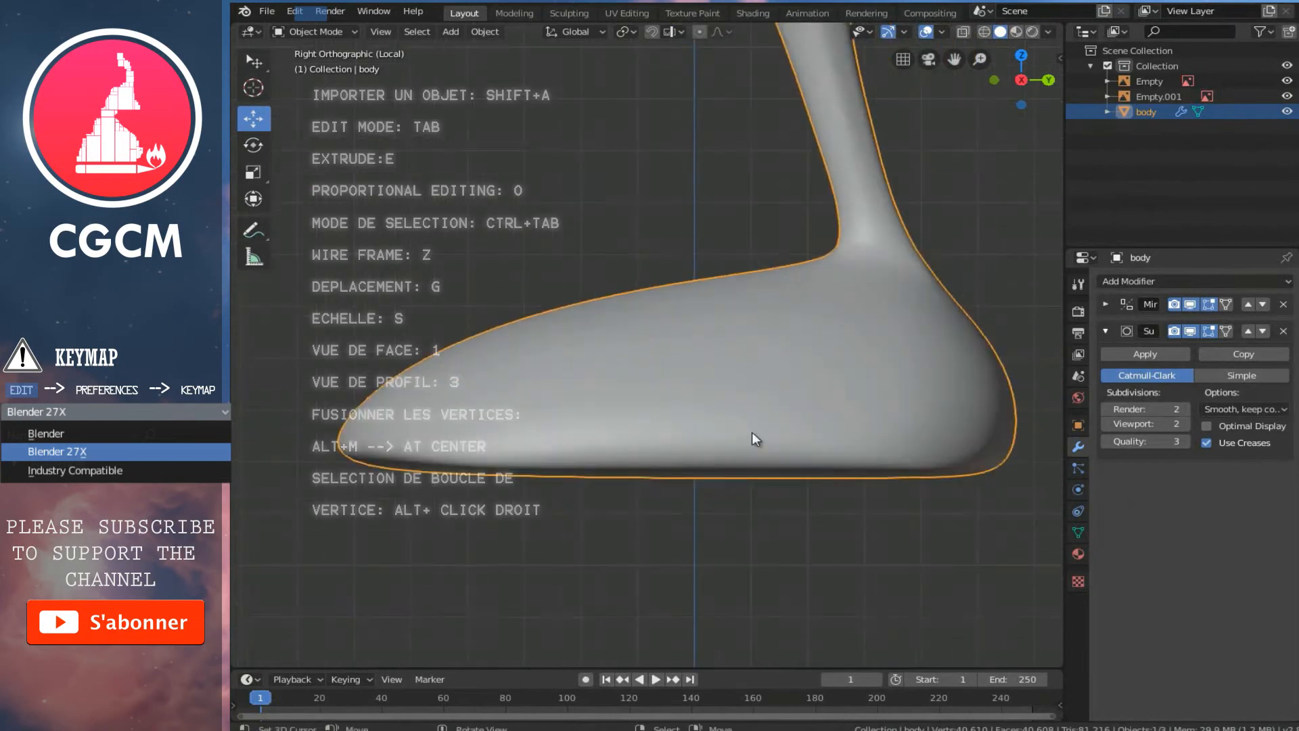
In Edit Mode, select the foot's edge loop just above the sole and edge-slide it down by a factor of about 0.43
{"action": "key", "text": "Tab"}
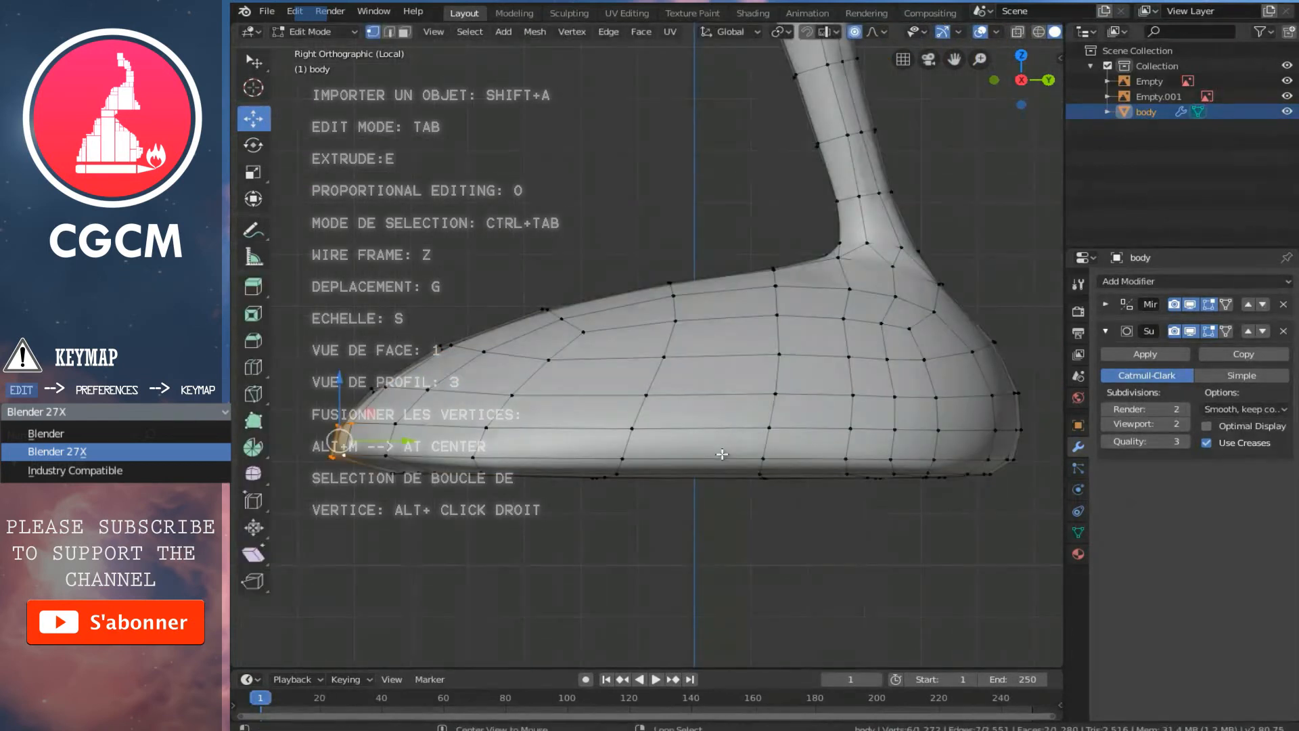
{"action": "right_click", "coordinate": [722, 455], "text": "alt"}
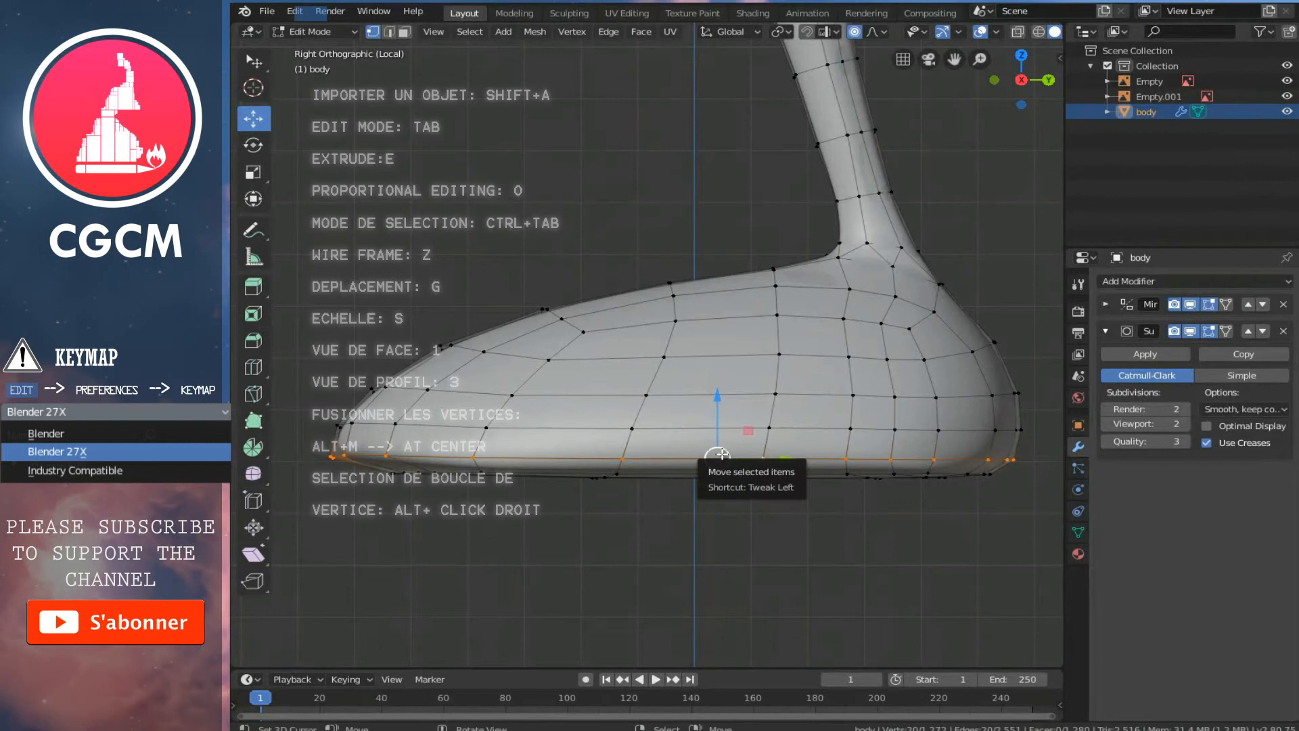
{"action": "key", "text": "ctrl+e"}
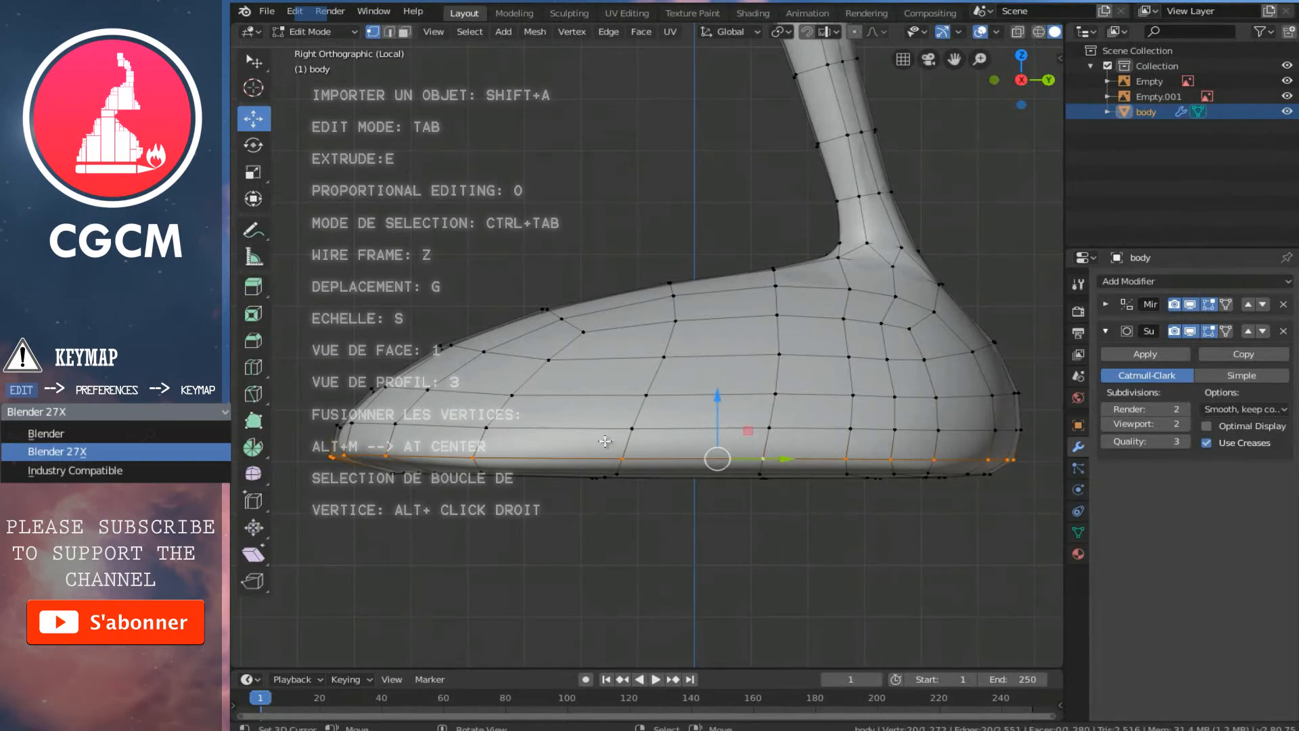
{"action": "key", "text": "ctrl+e"}
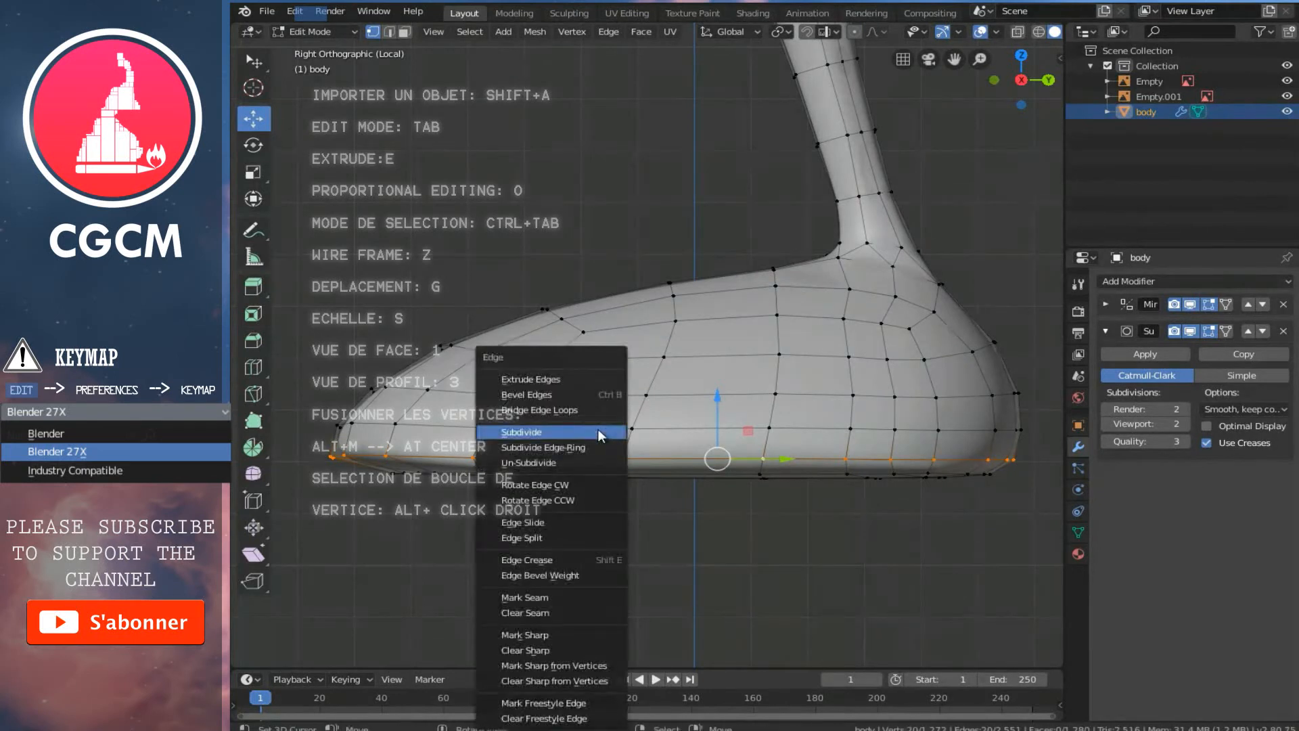
{"action": "left_click", "coordinate": [545, 522]}
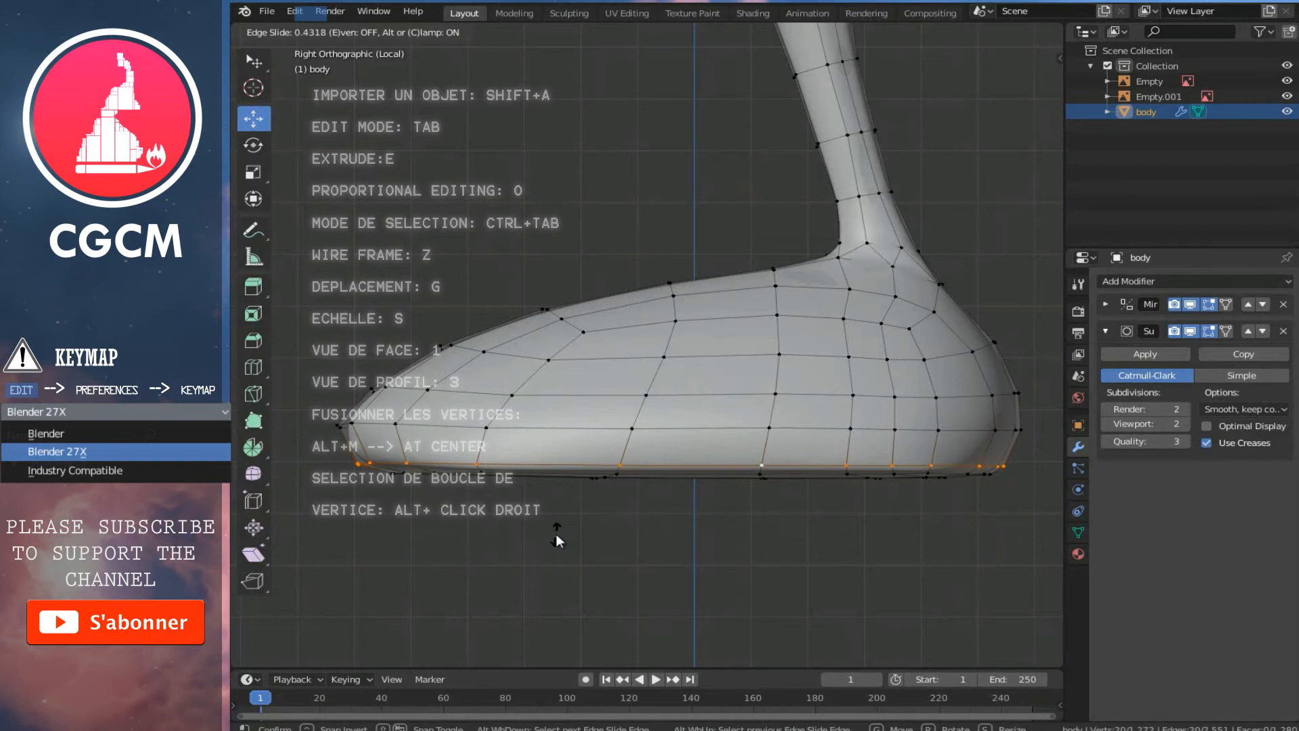
{"action": "left_click", "coordinate": [557, 539]}
Edge-slide the next loop up on the foot toward the sole by a factor of about 0.36
{"action": "right_click", "coordinate": [546, 429], "text": "alt"}
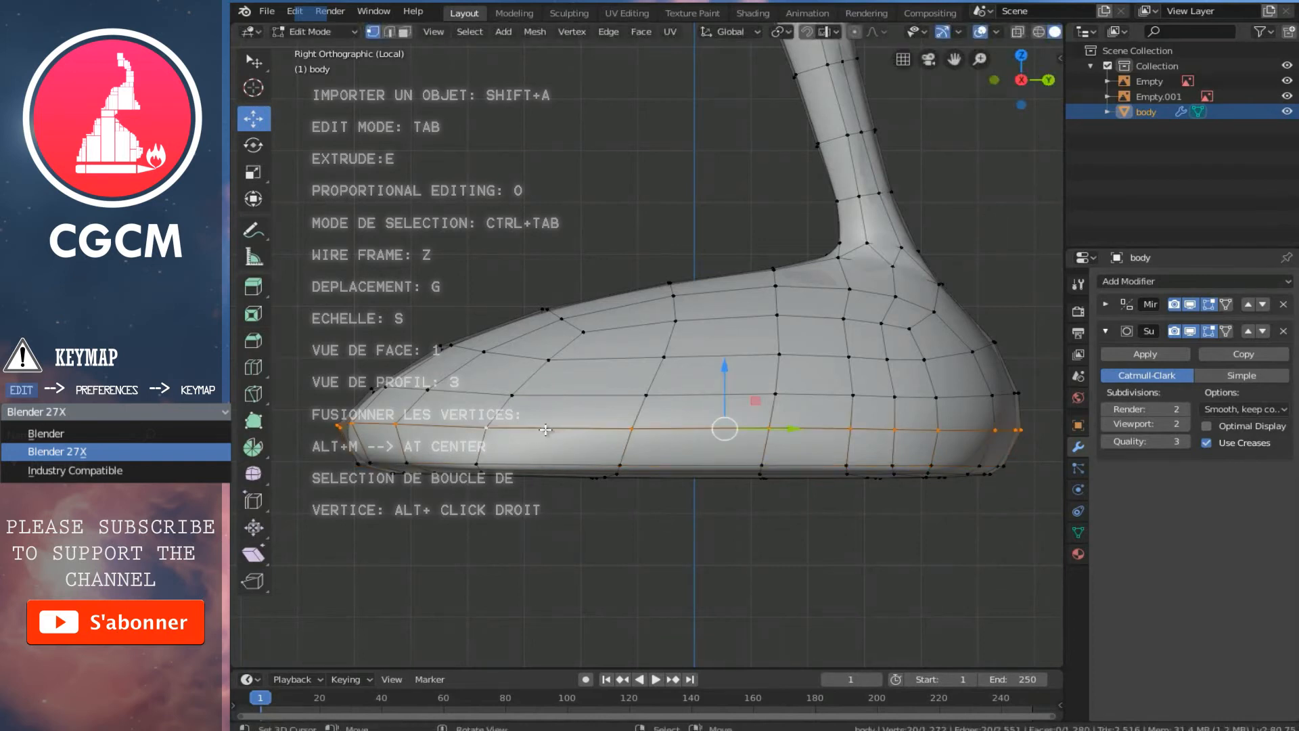
{"action": "key", "text": "ctrl+e"}
{"action": "left_click", "coordinate": [546, 430]}
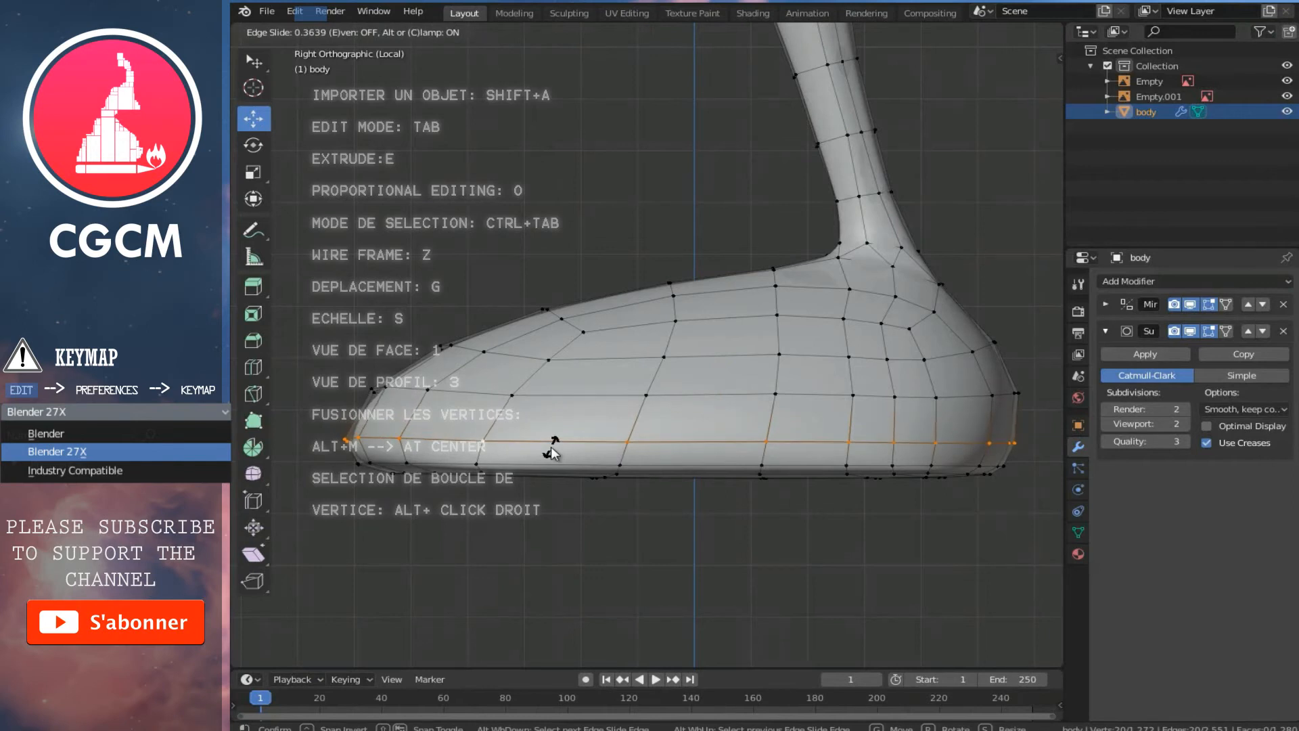
{"action": "left_click", "coordinate": [554, 445]}
Leave Edit Mode and inspect the smoothed feet and the whole body from several angles
{"action": "key", "text": "Tab"}
{"action": "scroll", "coordinate": [673, 400], "scroll_direction": "down", "scroll_amount": 2}
{"action": "middle_click_drag", "start_coordinate": [658, 400], "coordinate": [713, 363]}
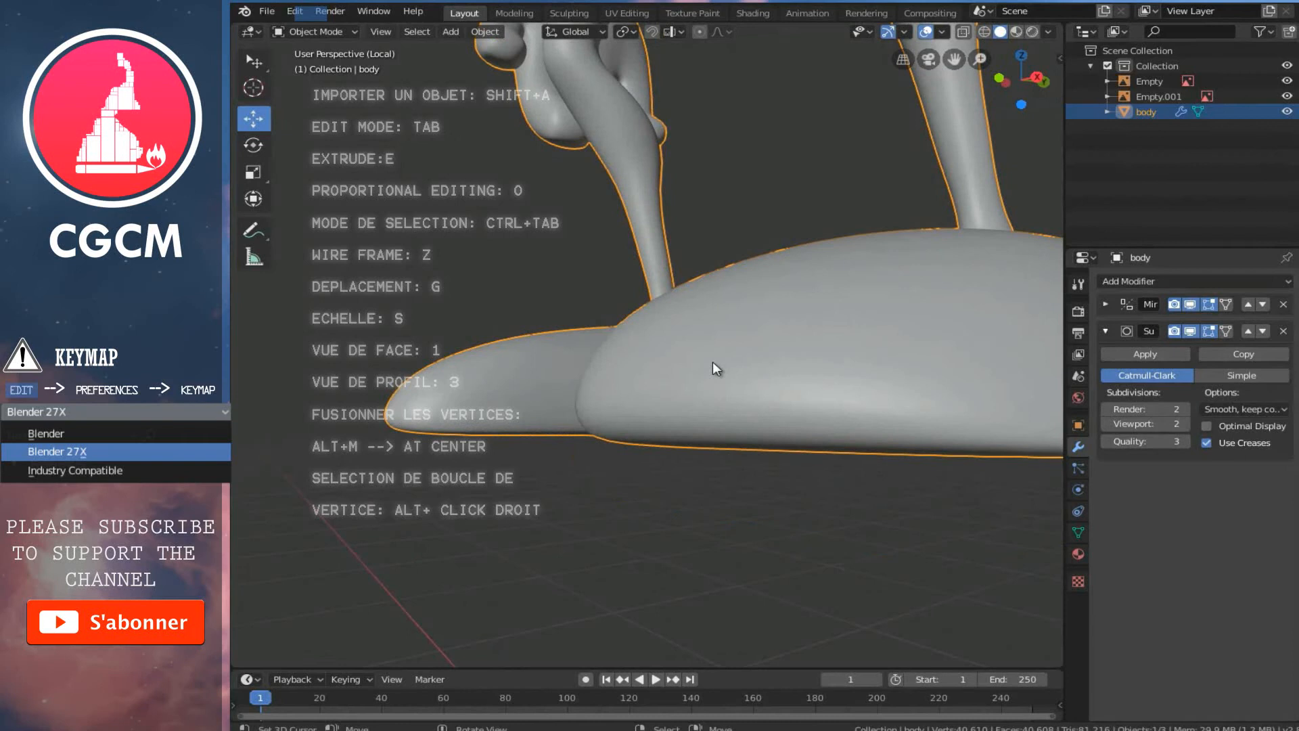
{"action": "middle_click_drag", "start_coordinate": [713, 363], "coordinate": [757, 263]}
{"action": "scroll", "coordinate": [766, 310], "scroll_direction": "down", "scroll_amount": 8}
{"action": "mouse_move", "coordinate": [641, 287]}
{"action": "middle_mouse_down"}
{"action": "mouse_move", "coordinate": [749, 285]}
{"action": "mouse_move", "coordinate": [709, 283]}
{"action": "mouse_move", "coordinate": [751, 270]}
{"action": "mouse_move", "coordinate": [476, 273]}
{"action": "mouse_move", "coordinate": [694, 339]}
{"action": "mouse_move", "coordinate": [590, 307]}
{"action": "mouse_move", "coordinate": [623, 297]}
{"action": "middle_mouse_up"}
{"action": "scroll", "coordinate": [698, 290], "scroll_direction": "up", "scroll_amount": 6}
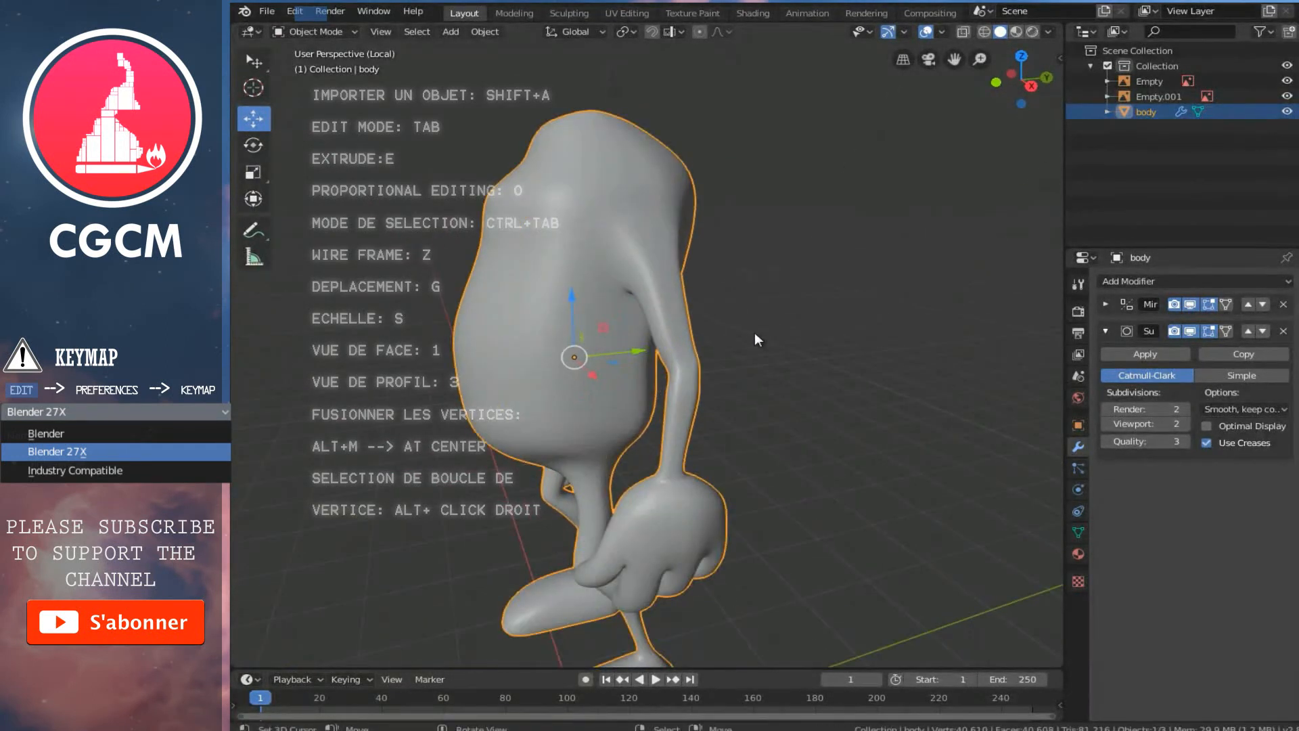
Return to Edit Mode and show the wrist from the front in wireframe shading
{"action": "key", "text": "Tab"}
{"action": "scroll", "coordinate": [782, 415], "scroll_direction": "down", "scroll_amount": 5}
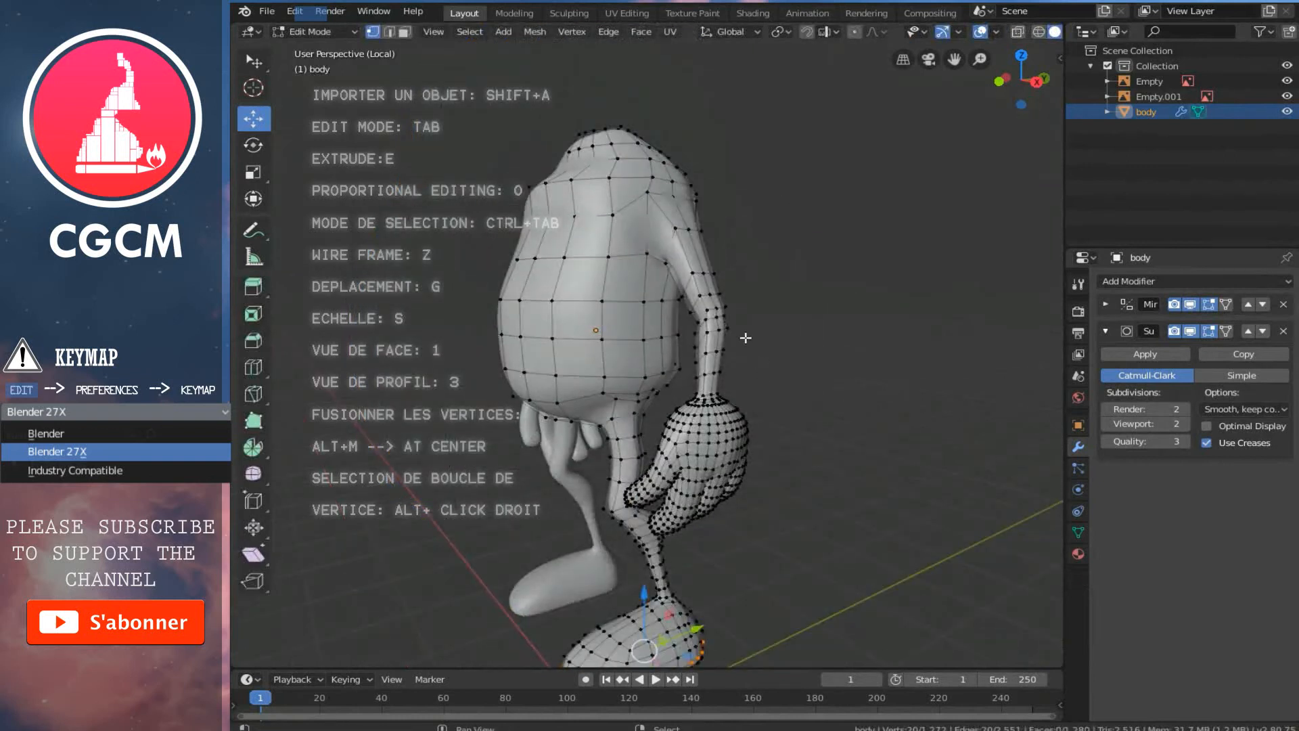
{"action": "scroll", "coordinate": [746, 338], "scroll_direction": "up", "scroll_amount": 6}
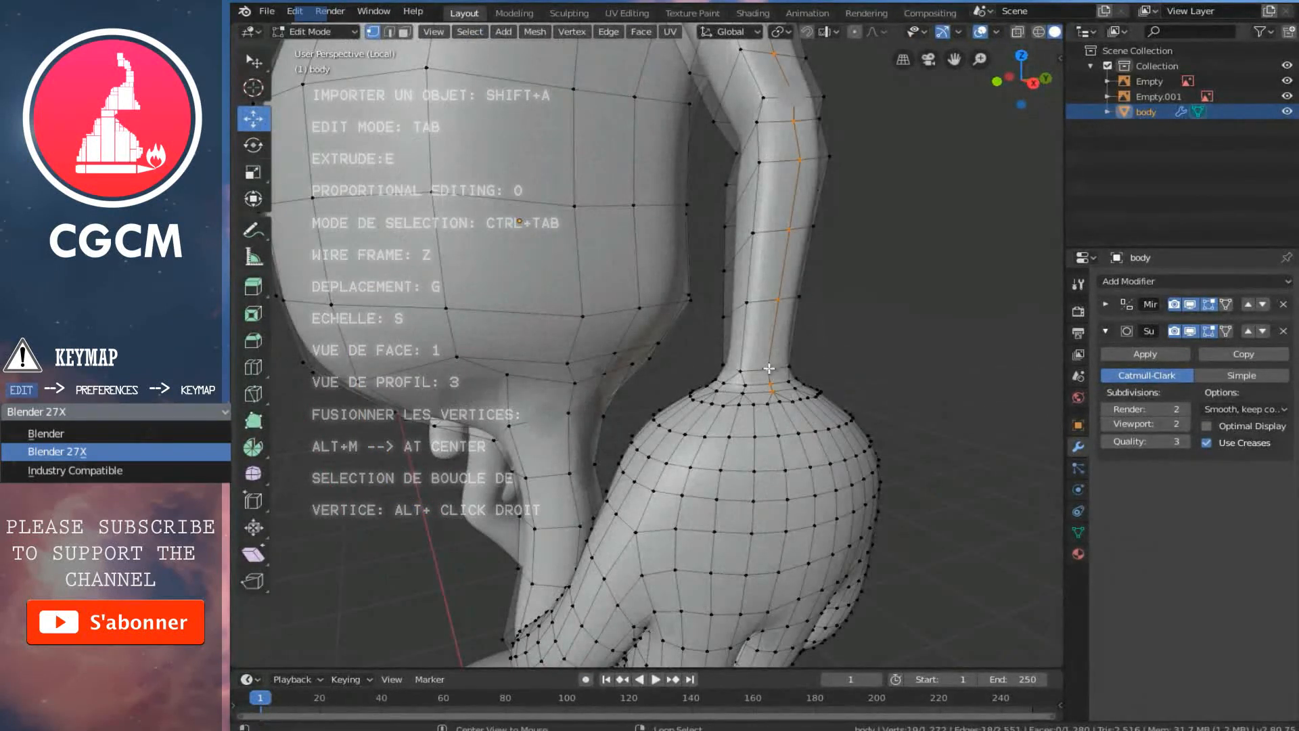
{"action": "middle_click_drag", "start_coordinate": [762, 369], "coordinate": [807, 416]}
{"action": "key", "text": "KP_1"}
{"action": "scroll", "coordinate": [807, 415], "scroll_direction": "up", "scroll_amount": 3}
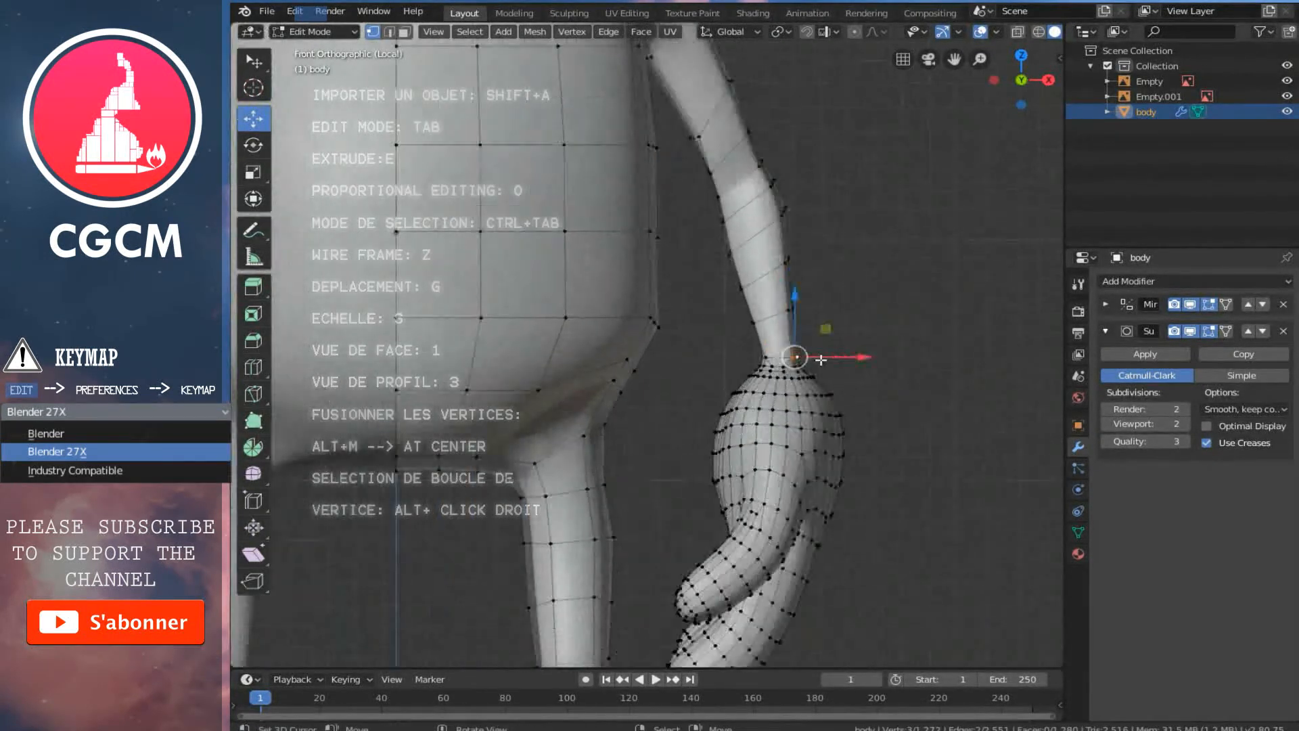
{"action": "key", "text": "z"}
{"action": "scroll", "coordinate": [833, 358], "scroll_direction": "up", "scroll_amount": 3}
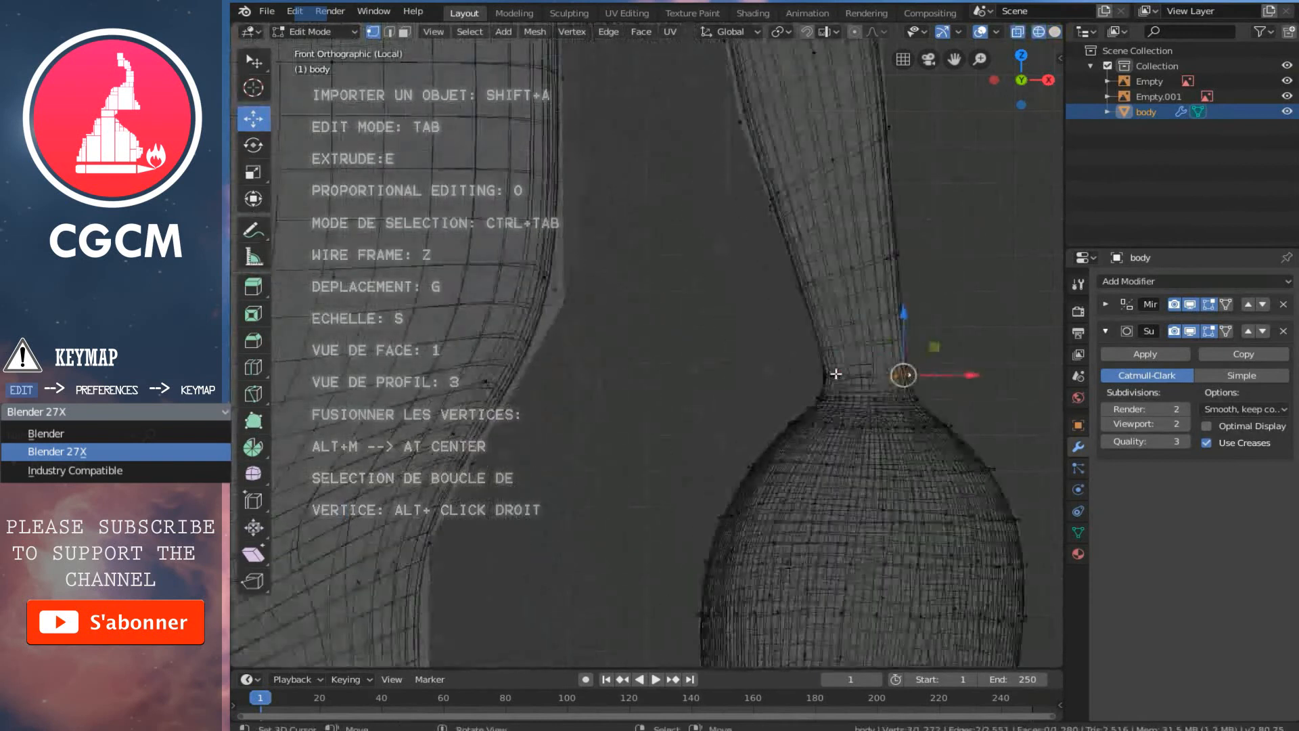
{"action": "key", "text": "g"}
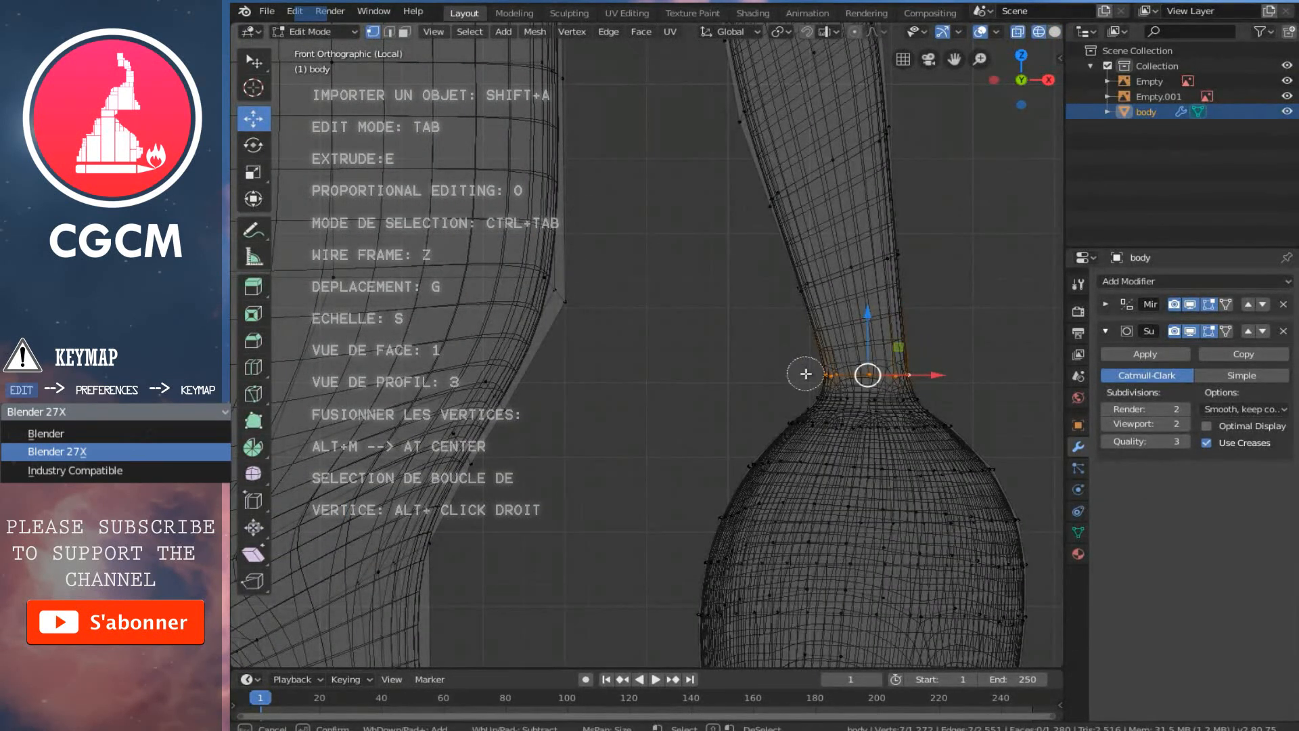
{"action": "right_click", "coordinate": [834, 370]}
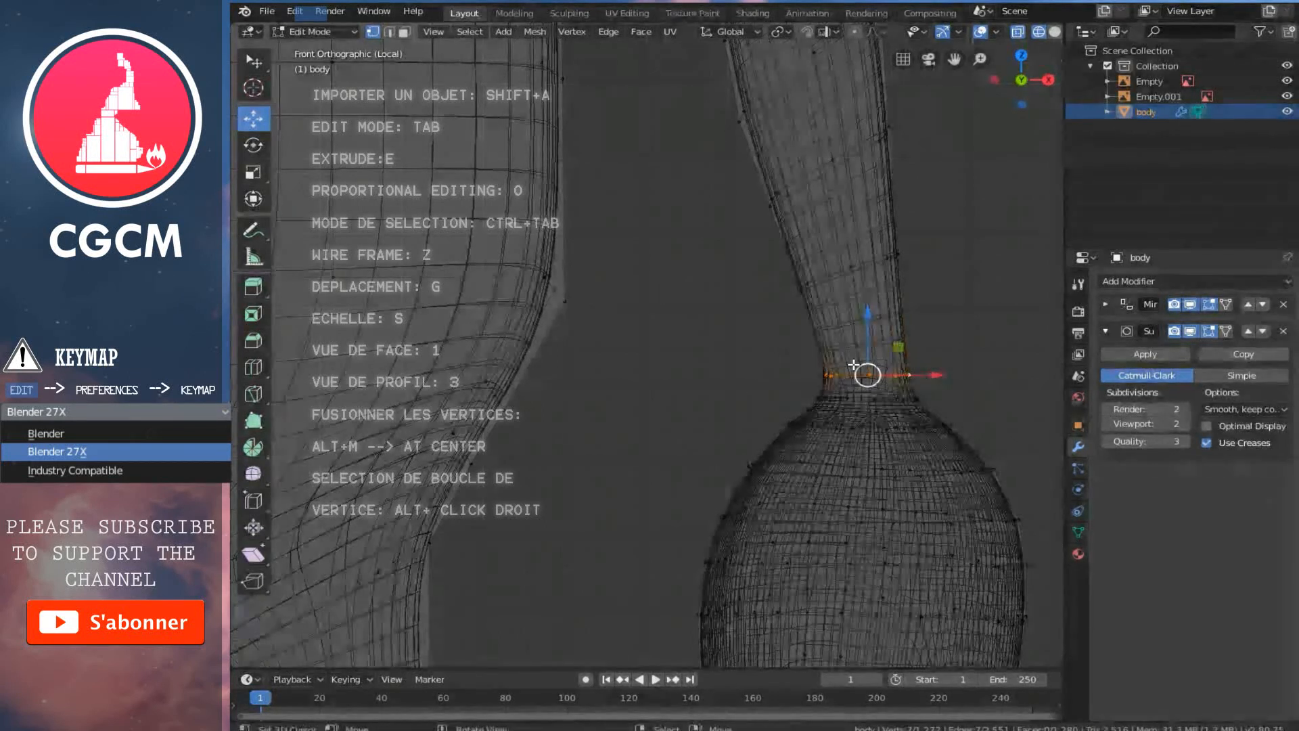
{"action": "key", "text": "ctrl+KP_Add"}
{"action": "key", "text": "ctrl+KP_Add"}
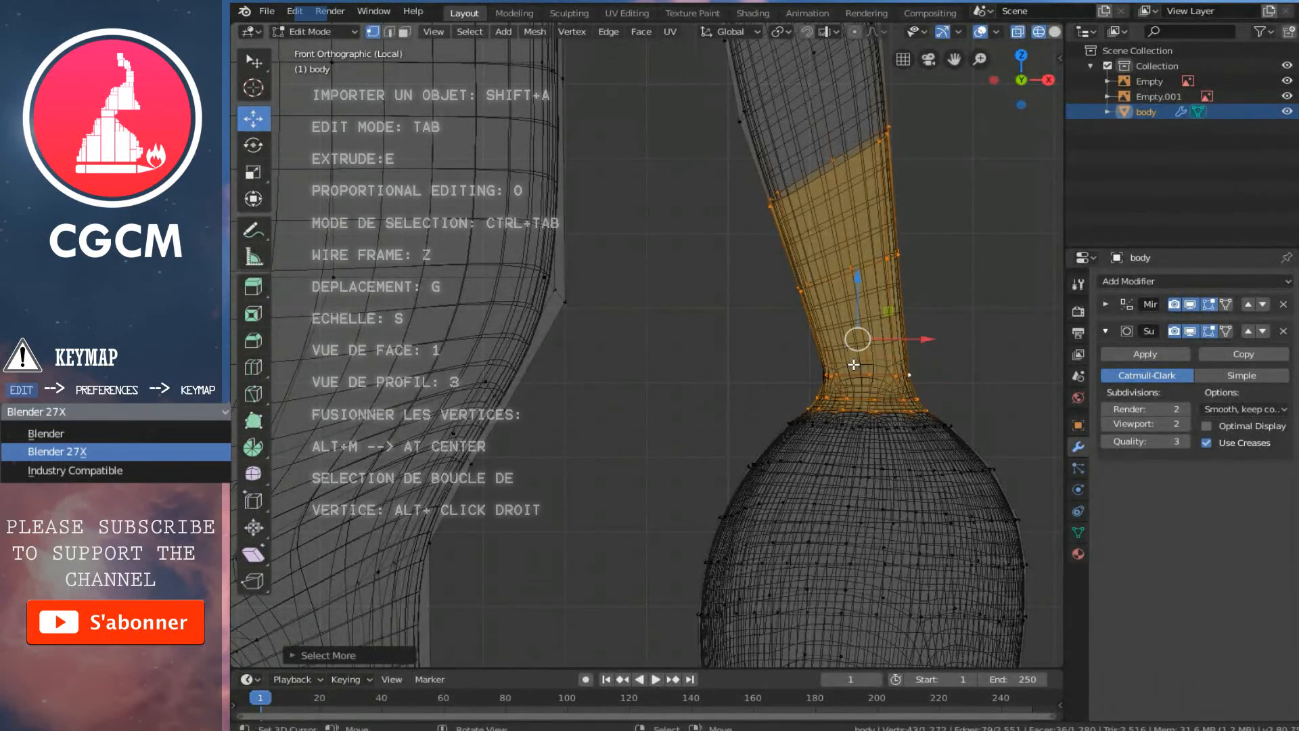
Circle-select the vertex rings joining the wrist to the hand, apply Smooth Vertices twice, and return to solid shading in Object Mode
{"action": "scroll", "coordinate": [854, 406], "scroll_direction": "up", "scroll_amount": 1, "text": "ctrl"}
{"action": "right_click", "coordinate": [826, 427]}
{"action": "key", "text": "c"}
{"action": "mouse_move", "coordinate": [904, 422]}
{"action": "left_mouse_down"}
{"action": "mouse_move", "coordinate": [931, 421]}
{"action": "mouse_move", "coordinate": [791, 426]}
{"action": "mouse_move", "coordinate": [899, 412]}
{"action": "mouse_move", "coordinate": [767, 387]}
{"action": "left_mouse_up"}
{"action": "key", "text": "Escape"}
{"action": "key", "text": "w"}
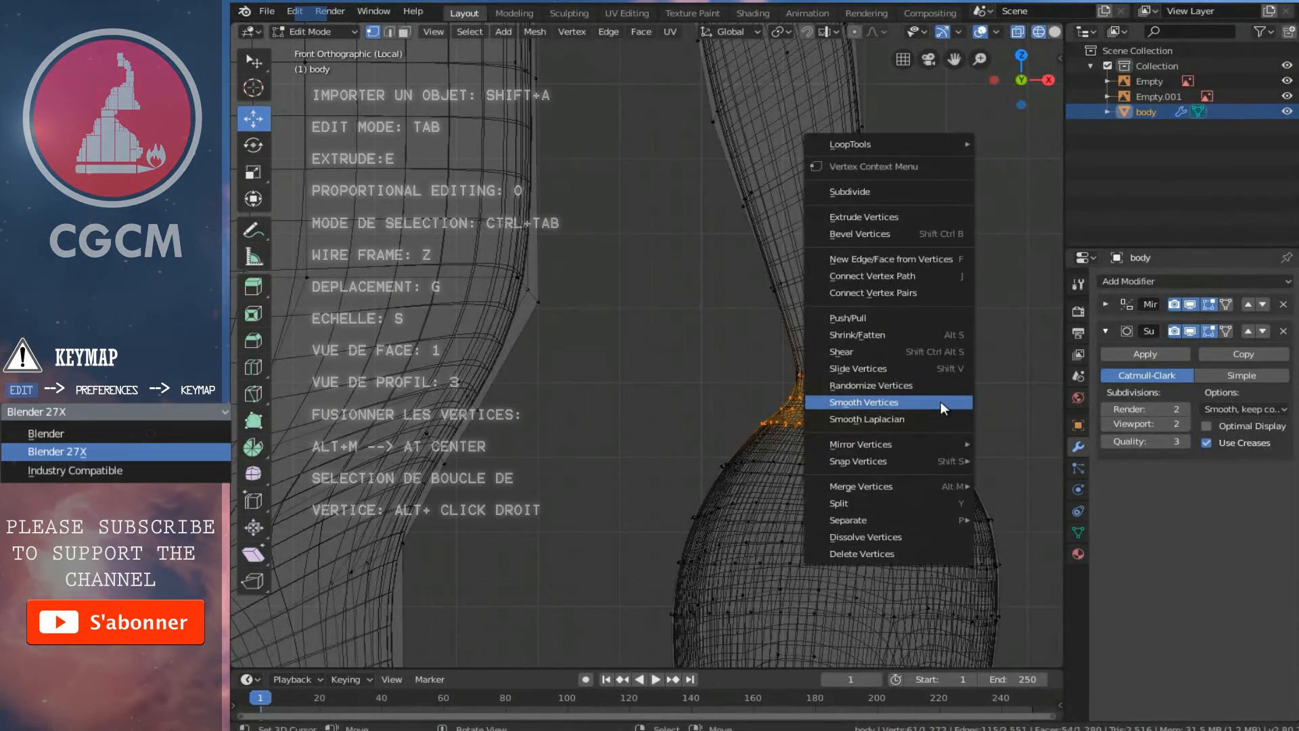
{"action": "left_click", "coordinate": [941, 401]}
{"action": "key", "text": "w"}
{"action": "left_click", "coordinate": [943, 401]}
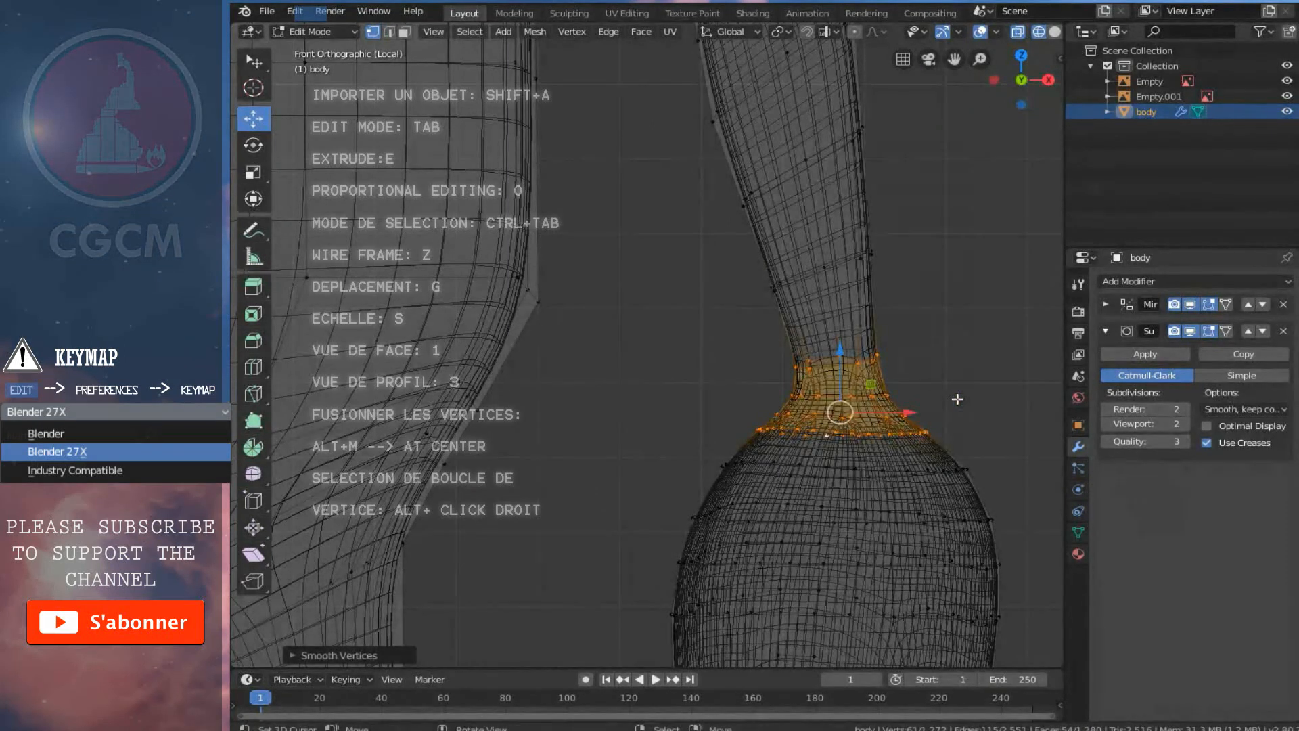
{"action": "key", "text": "z"}
{"action": "key", "text": "Tab"}
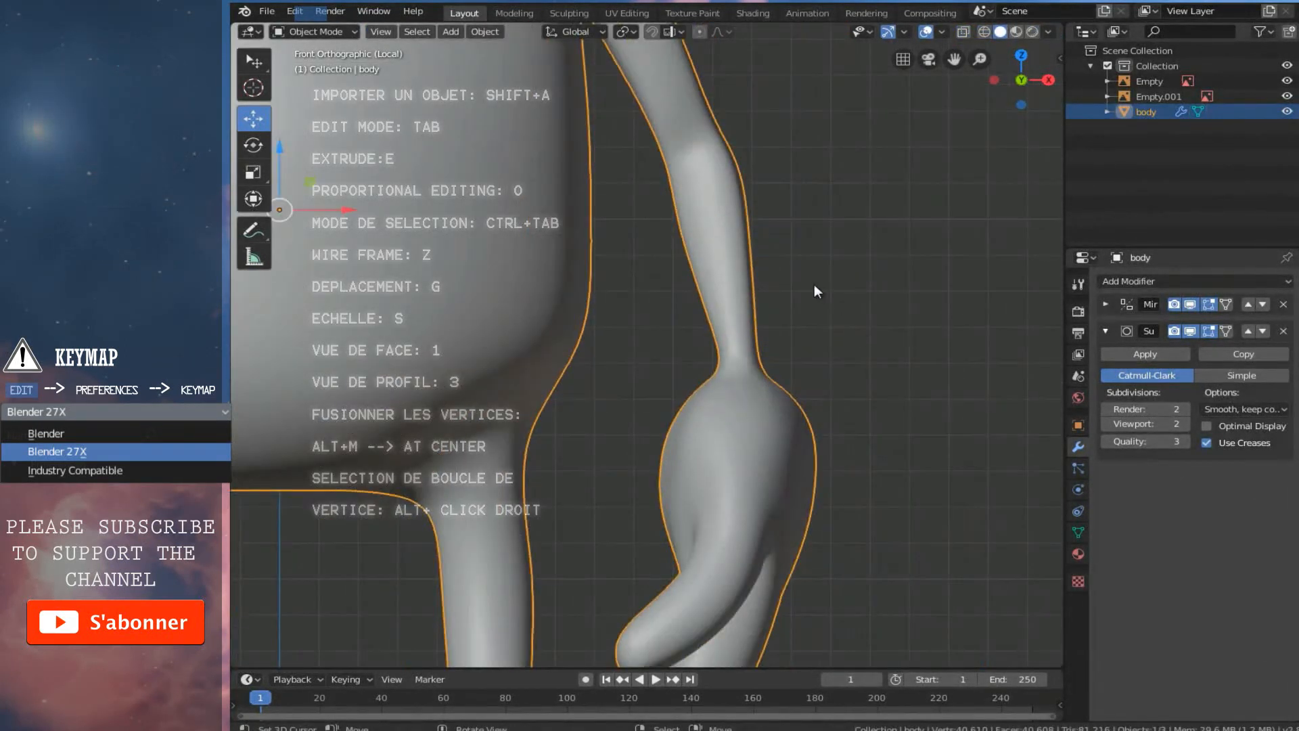
In Edit Mode, reposition two individual vertices on the forearm just above the wrist
{"action": "key", "text": "Tab"}
{"action": "middle_click_drag", "start_coordinate": [782, 354], "coordinate": [685, 353]}
{"action": "right_click", "coordinate": [606, 374], "text": "alt"}
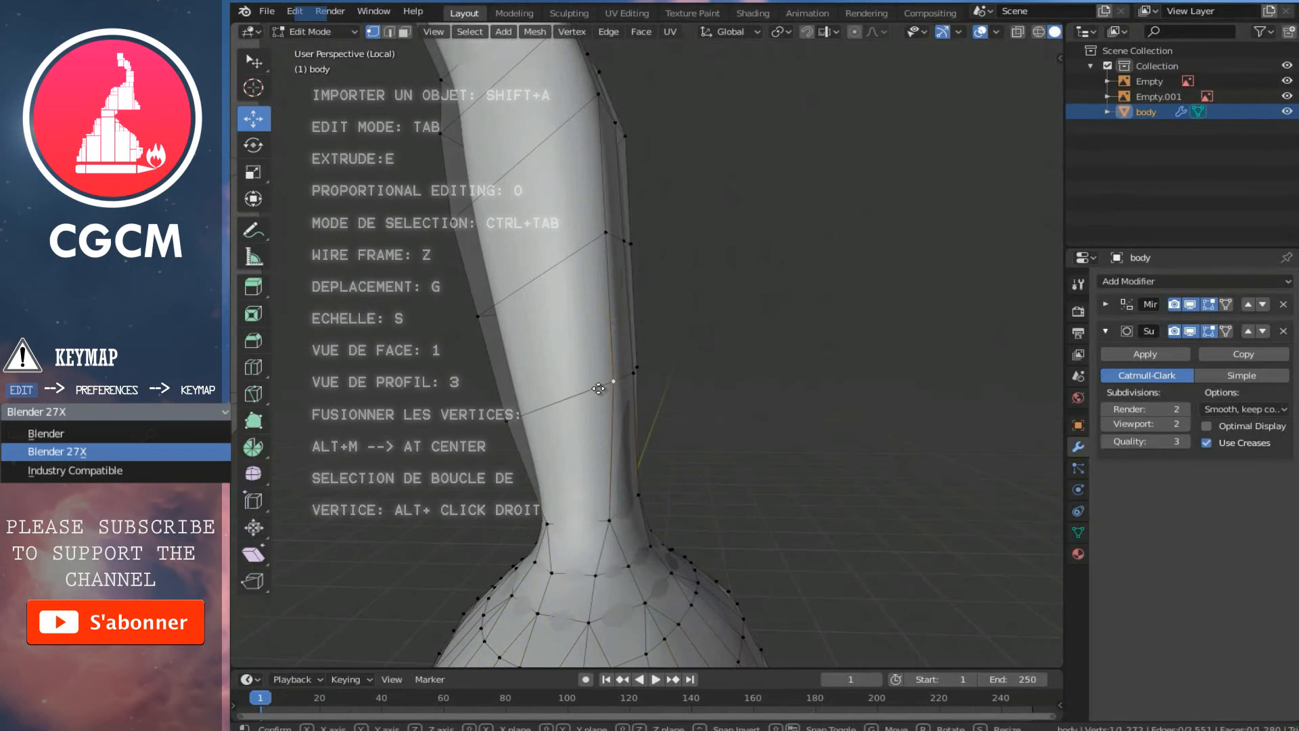
{"action": "key", "text": "g"}
{"action": "left_click", "coordinate": [591, 391]}
{"action": "middle_click_drag", "start_coordinate": [559, 392], "coordinate": [599, 385]}
{"action": "right_click", "coordinate": [662, 363]}
{"action": "key", "text": "g"}
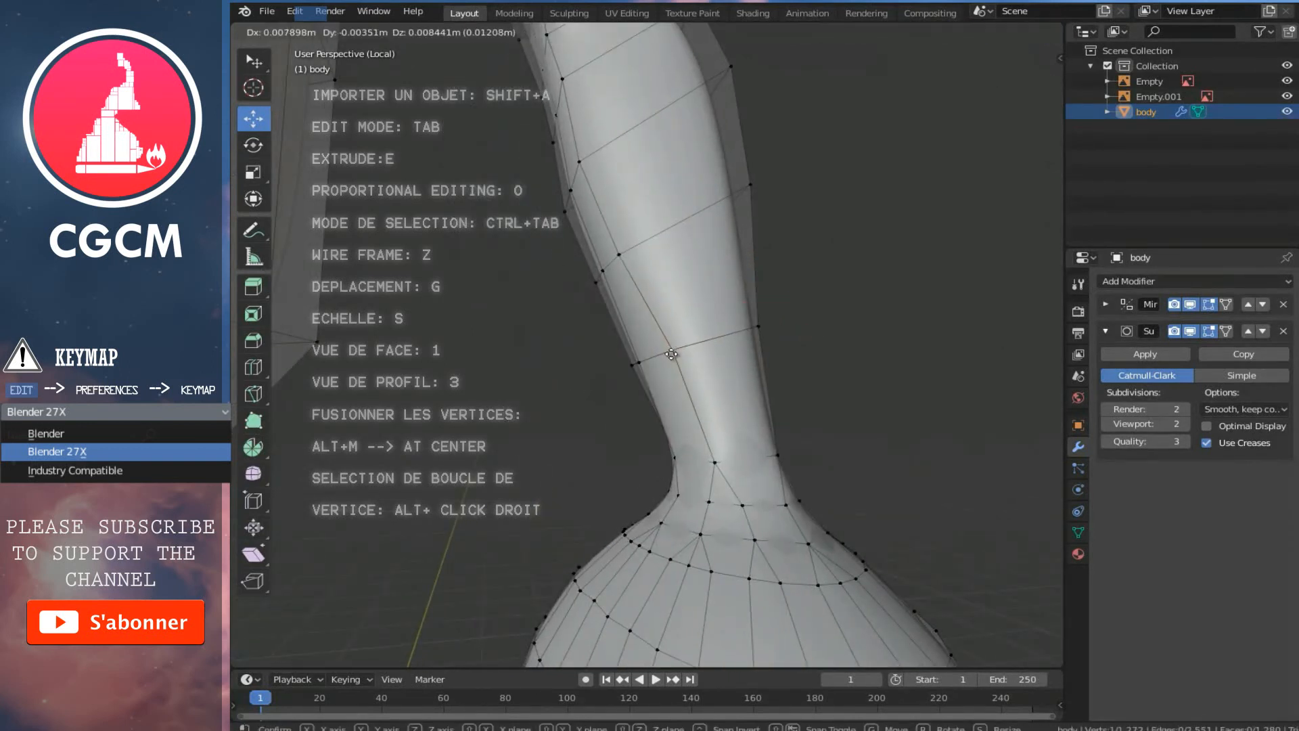
{"action": "left_click", "coordinate": [665, 355]}
Switch to face selection and select the strip of faces along the front of the arm from the wrist past the elbow
{"action": "middle_click_drag", "start_coordinate": [693, 288], "coordinate": [662, 285]}
{"action": "middle_click_drag", "start_coordinate": [658, 338], "coordinate": [557, 342]}
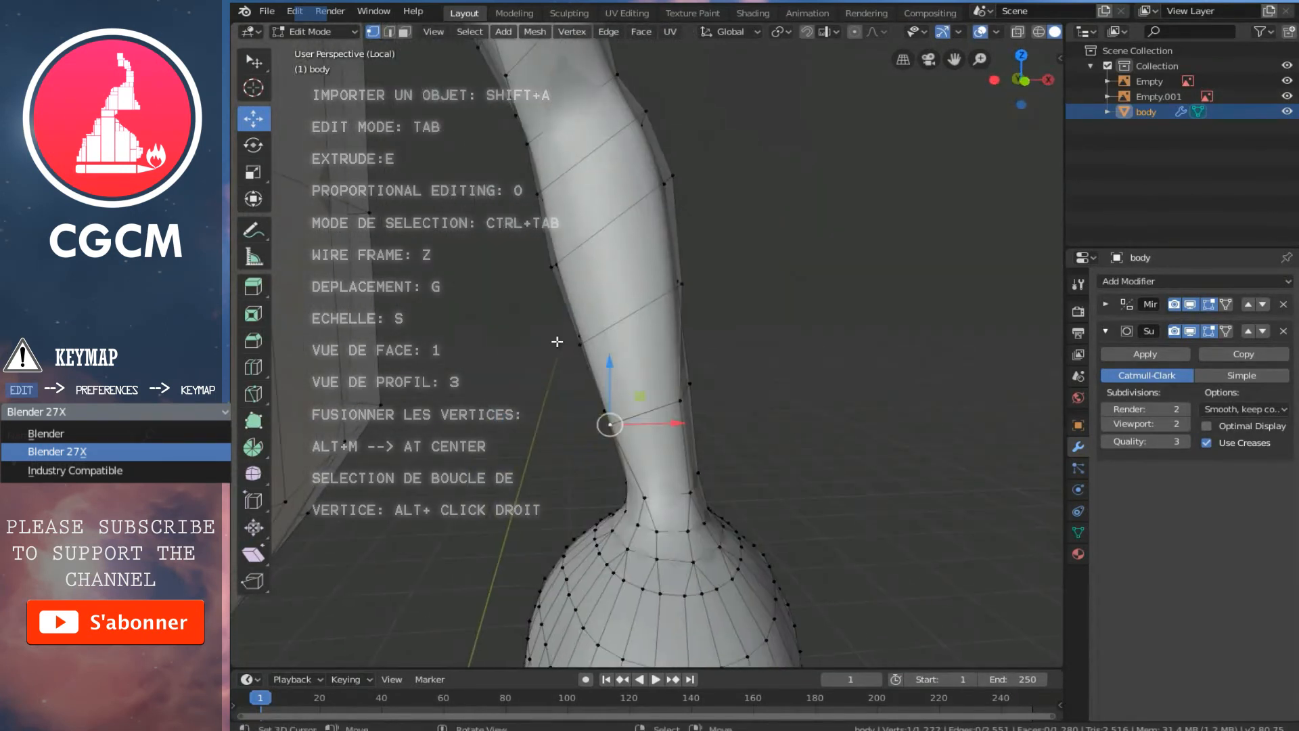
{"action": "key", "text": "ctrl+Tab"}
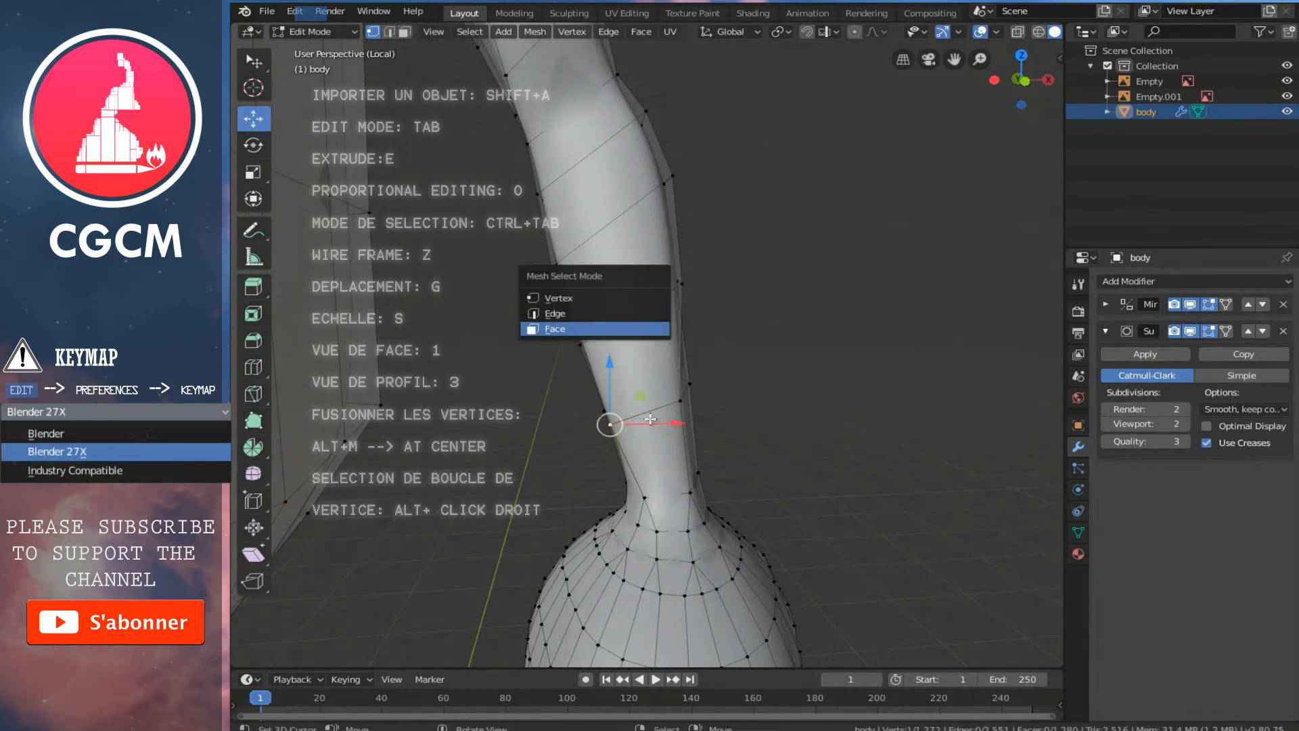
{"action": "left_click", "coordinate": [636, 329]}
{"action": "right_click", "coordinate": [657, 444]}
{"action": "right_click", "coordinate": [641, 364], "text": "shift"}
{"action": "right_click", "coordinate": [614, 265], "text": "shift"}
{"action": "right_click", "coordinate": [596, 184], "text": "shift"}
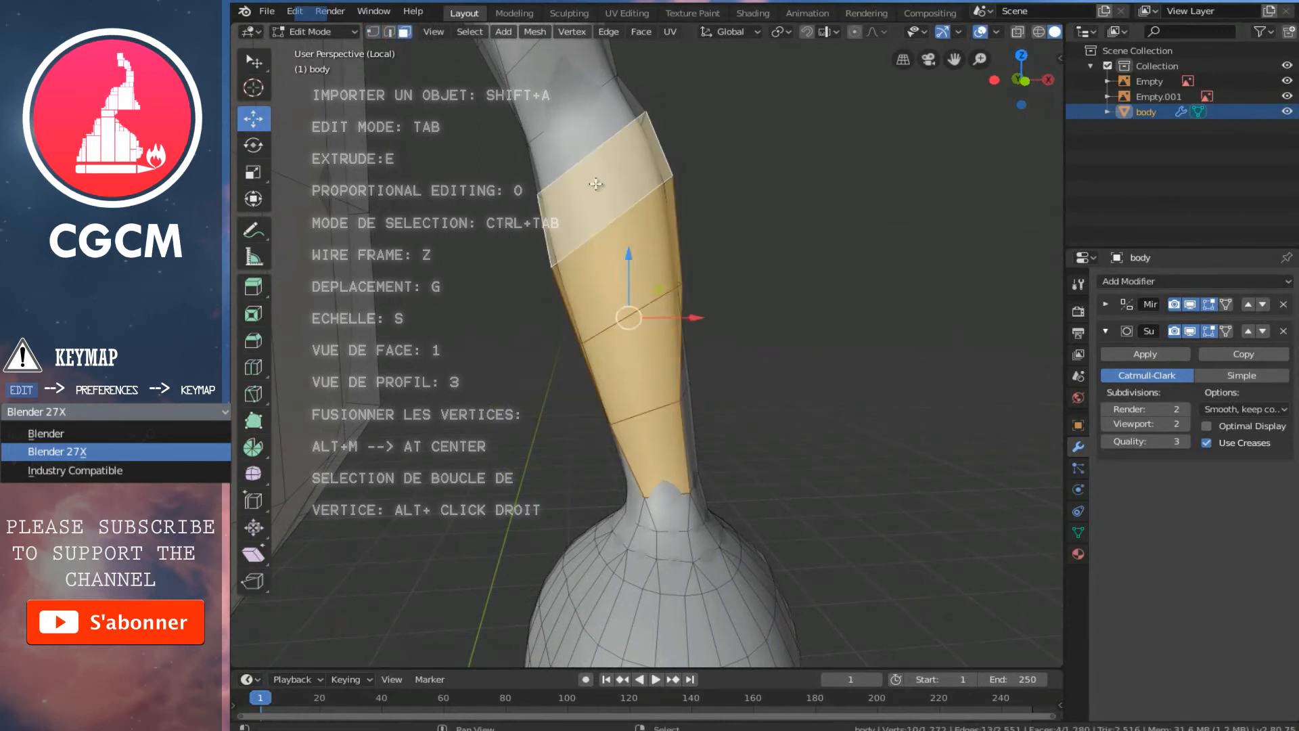
{"action": "scroll", "coordinate": [596, 184], "scroll_direction": "down", "scroll_amount": 3}
{"action": "middle_click_drag", "start_coordinate": [619, 217], "coordinate": [621, 346], "text": "shift"}
{"action": "right_click", "coordinate": [612, 346], "text": "shift"}
{"action": "right_click", "coordinate": [599, 306], "text": "shift"}
{"action": "right_click", "coordinate": [567, 253], "text": "shift"}
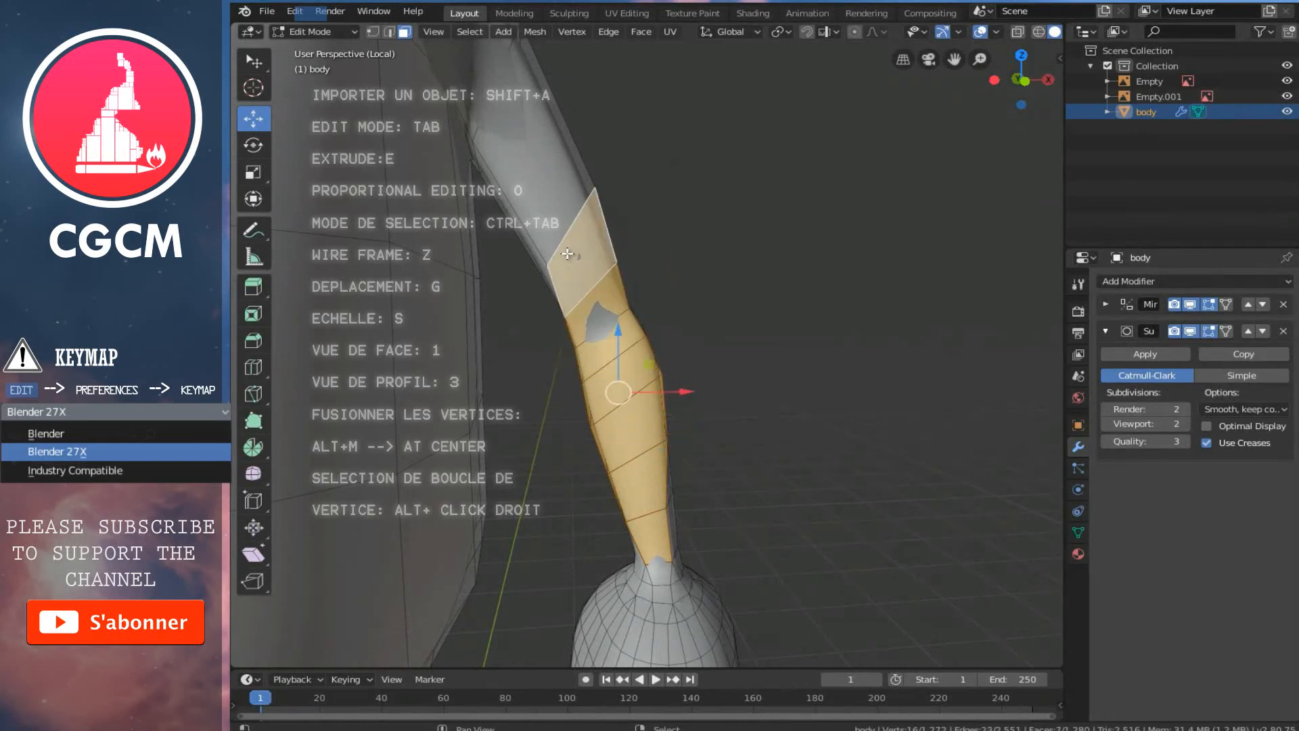
{"action": "right_click", "coordinate": [534, 178], "text": "shift"}
{"action": "middle_click_drag", "start_coordinate": [533, 178], "coordinate": [473, 193]}
Narrow the selected arm face strip along X with the Scale tool in front view
{"action": "left_click", "coordinate": [253, 174]}
{"action": "scroll", "coordinate": [765, 403], "scroll_direction": "up", "scroll_amount": 3}
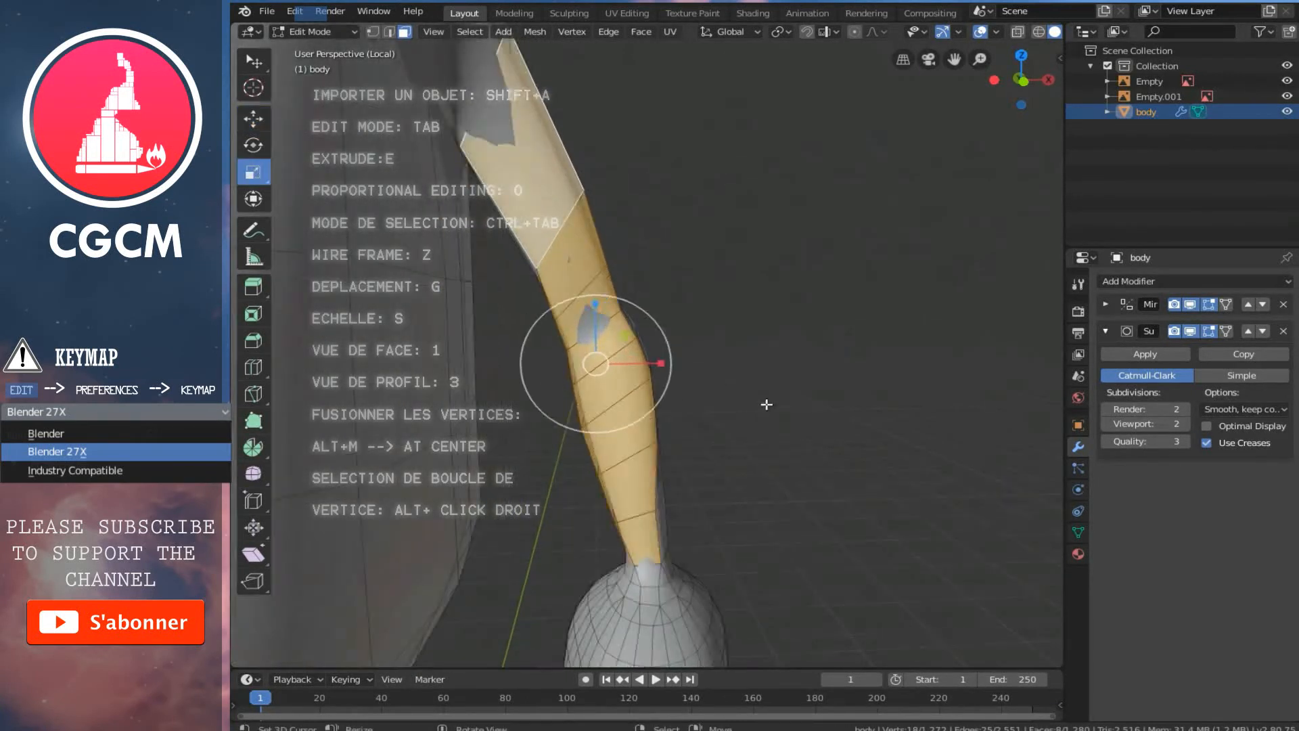
{"action": "left_click_drag", "start_coordinate": [645, 373], "coordinate": [648, 374]}
{"action": "key", "text": "KP_1"}
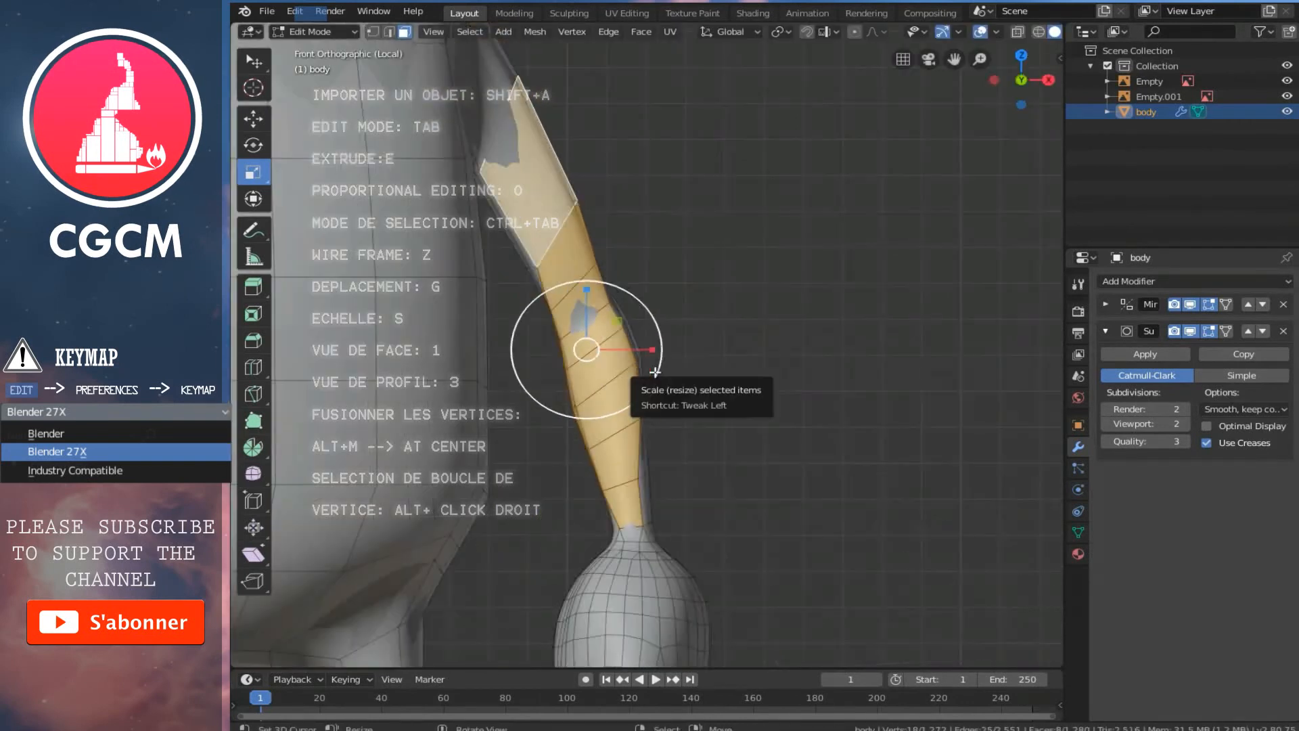
{"action": "scroll", "coordinate": [654, 371], "scroll_direction": "up", "scroll_amount": 2}
{"action": "left_click_drag", "start_coordinate": [607, 352], "coordinate": [595, 351]}
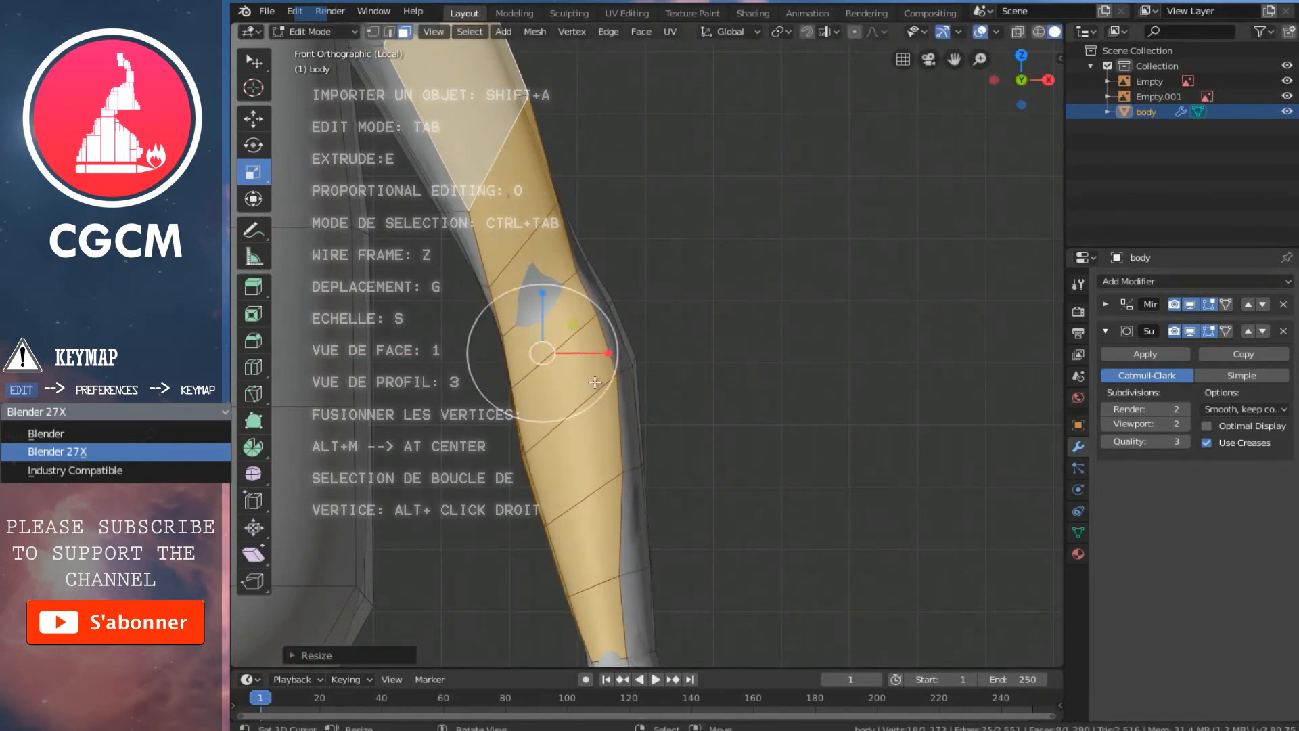
Rotate the arm face strip slightly counterclockwise in front view, narrow it along X again, and readjust its rotation
{"action": "key", "text": "s"}
{"action": "key", "text": "r"}
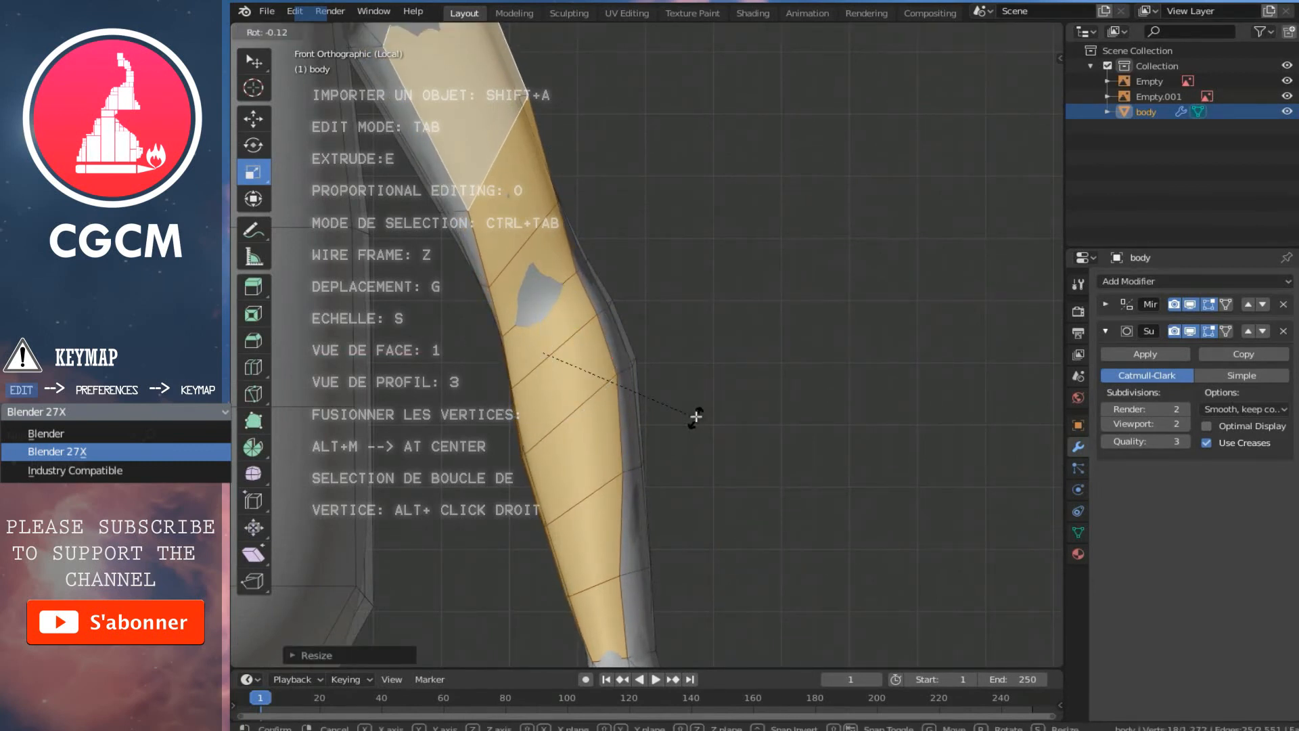
{"action": "left_click", "coordinate": [698, 411]}
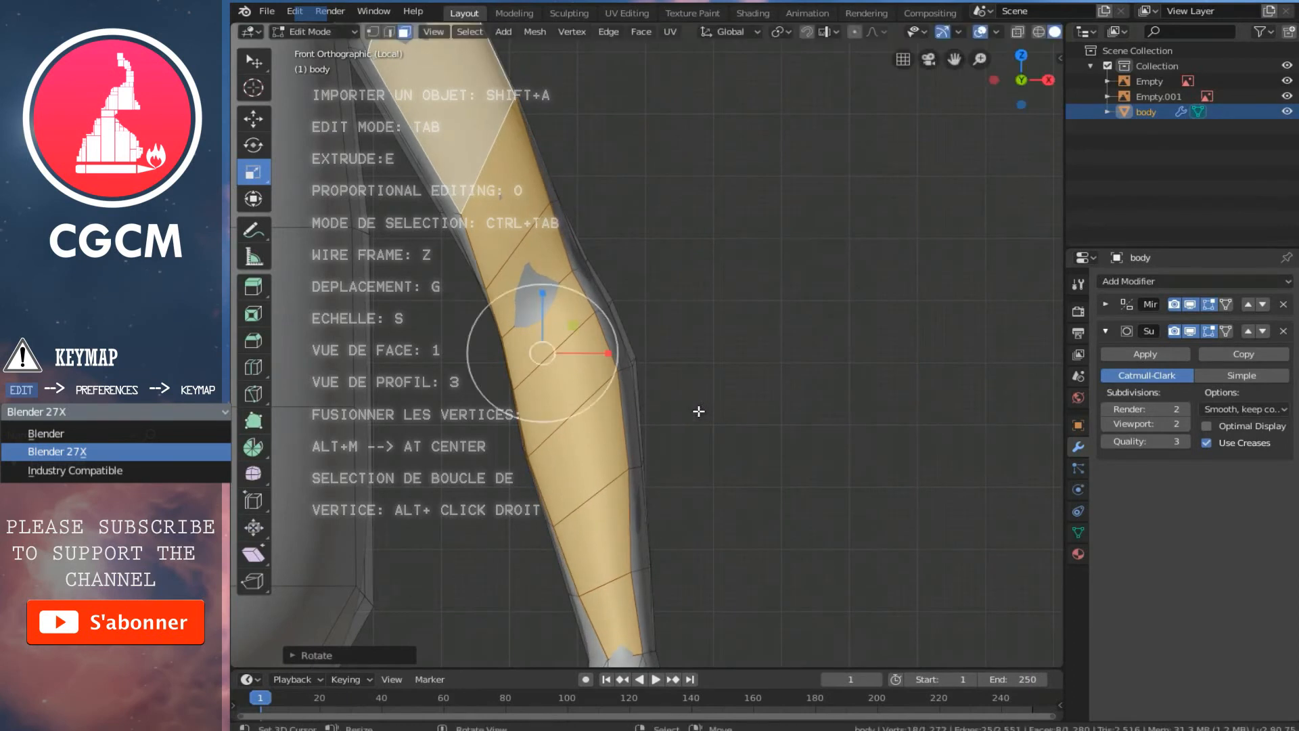
{"action": "left_click_drag", "start_coordinate": [602, 354], "coordinate": [587, 352]}
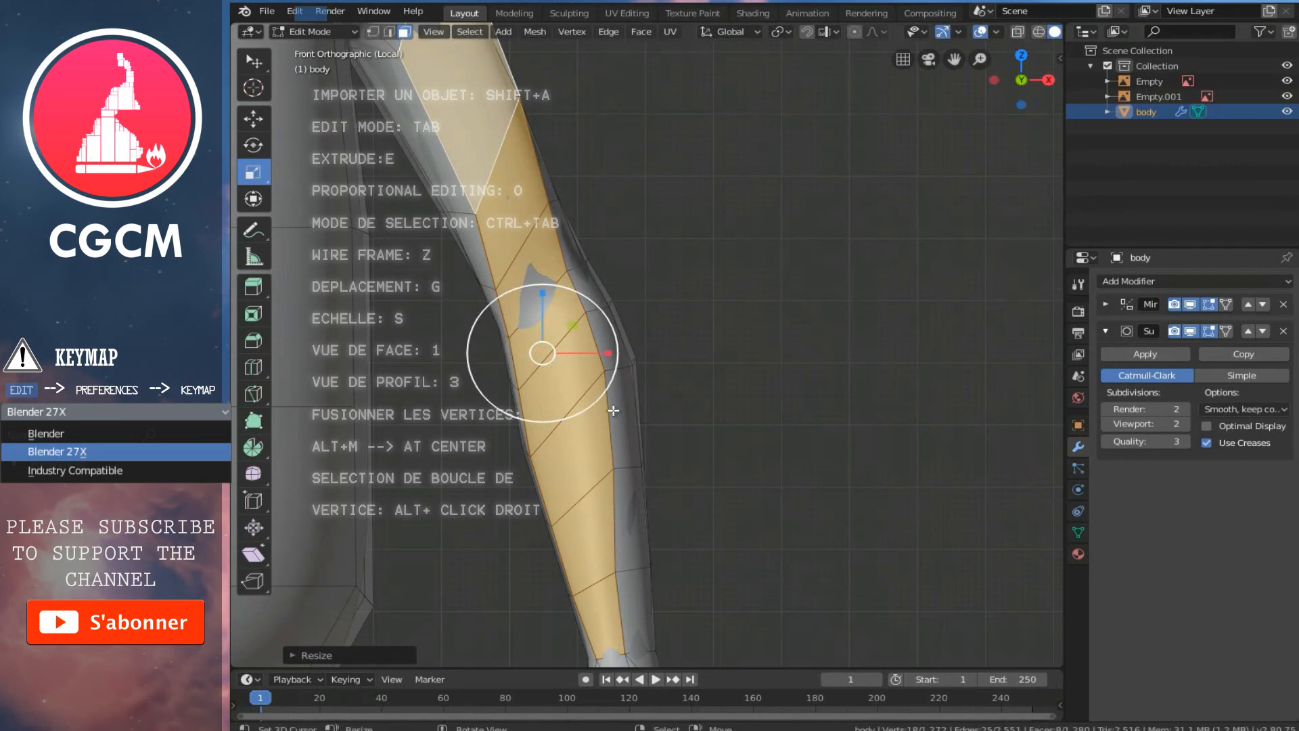
{"action": "key", "text": "r"}
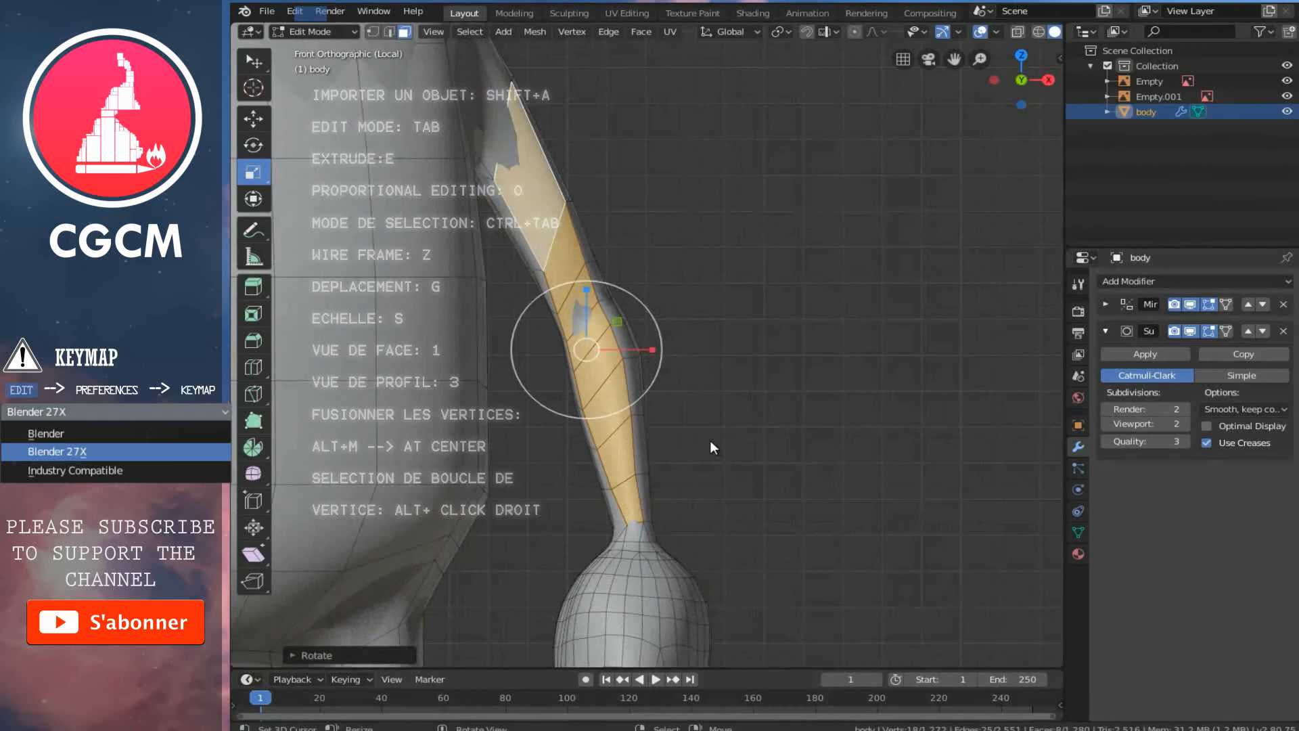
Accept the arm strip's rotation, check the arm's shape in Object Mode, and return to Edit Mode with vertex selection
{"action": "left_click", "coordinate": [709, 440]}
{"action": "key", "text": "Tab"}
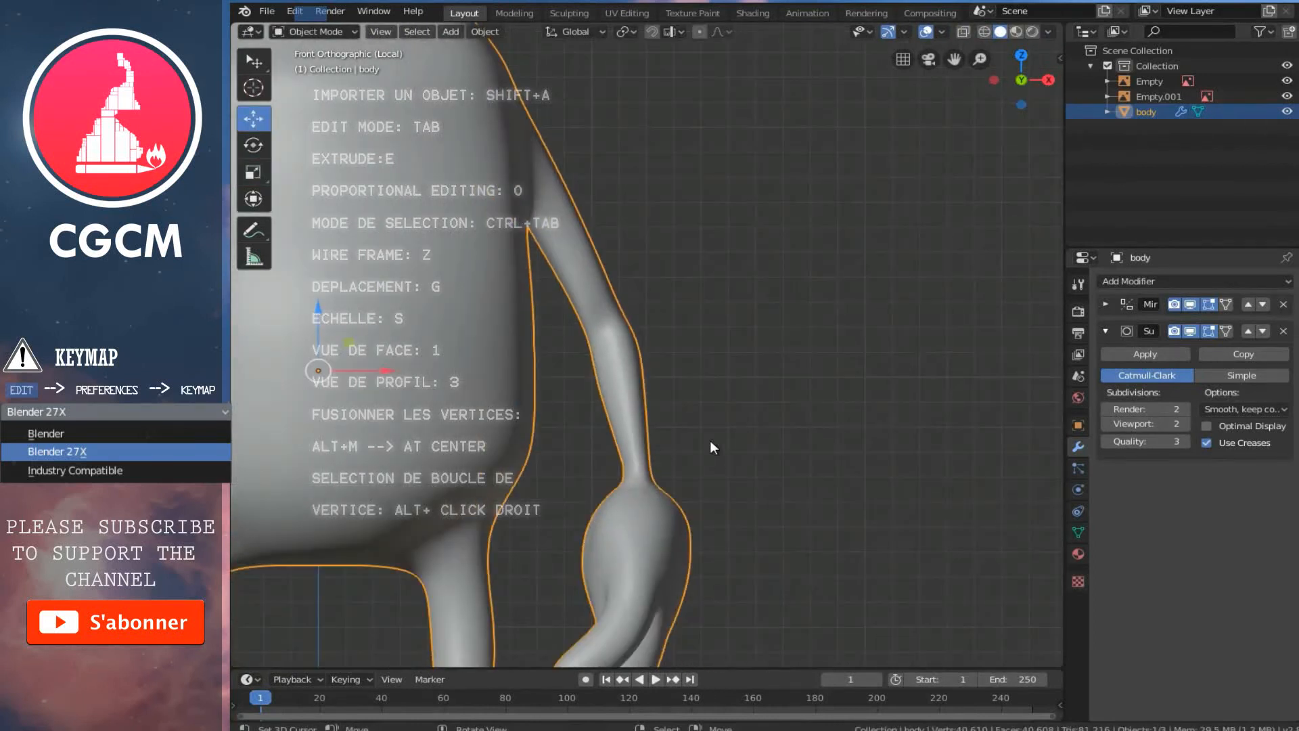
{"action": "middle_click_drag", "start_coordinate": [708, 441], "coordinate": [665, 344]}
{"action": "key", "text": "Tab"}
{"action": "left_click", "coordinate": [660, 426]}
{"action": "key", "text": "ctrl+Tab"}
{"action": "left_click", "coordinate": [632, 365]}
Reposition four vertices one by one down the forearm from the elbow toward the wrist to even out its edge flow
{"action": "left_click", "coordinate": [665, 343]}
{"action": "key", "text": "g"}
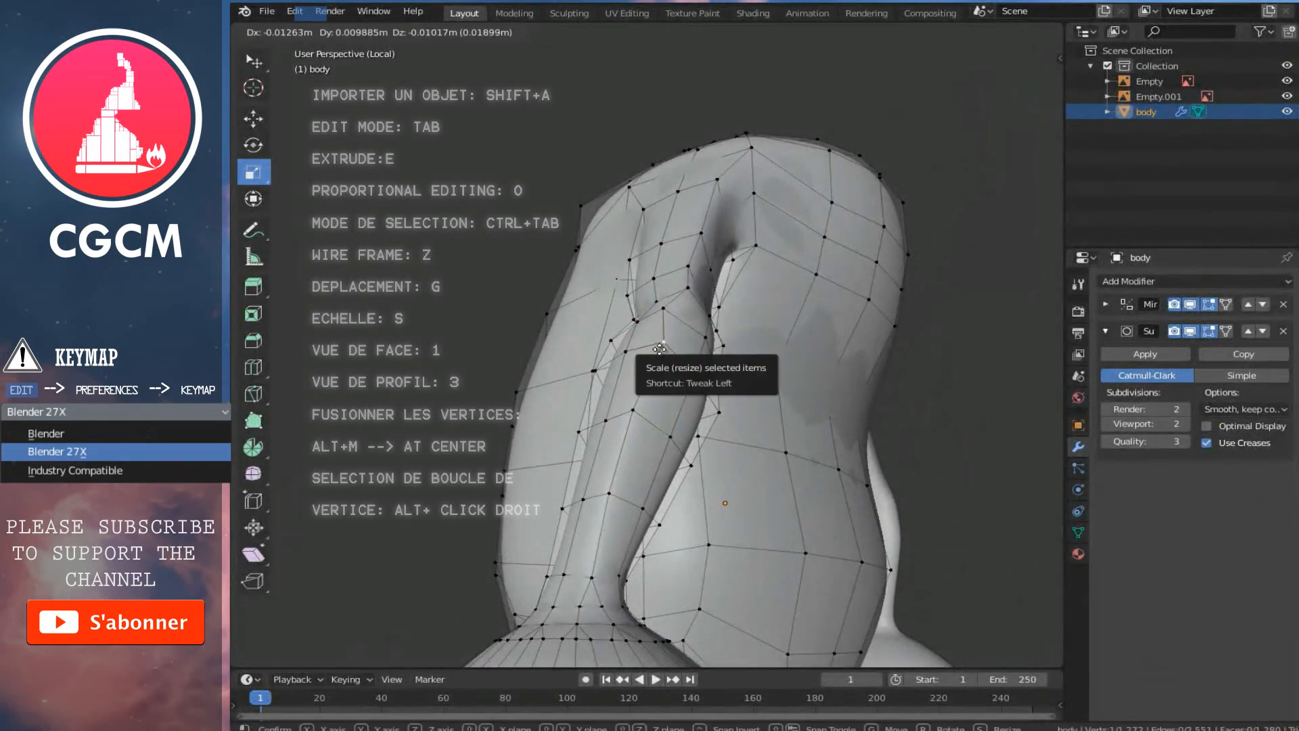
{"action": "left_click", "coordinate": [662, 350]}
{"action": "right_click", "coordinate": [665, 310]}
{"action": "key", "text": "g"}
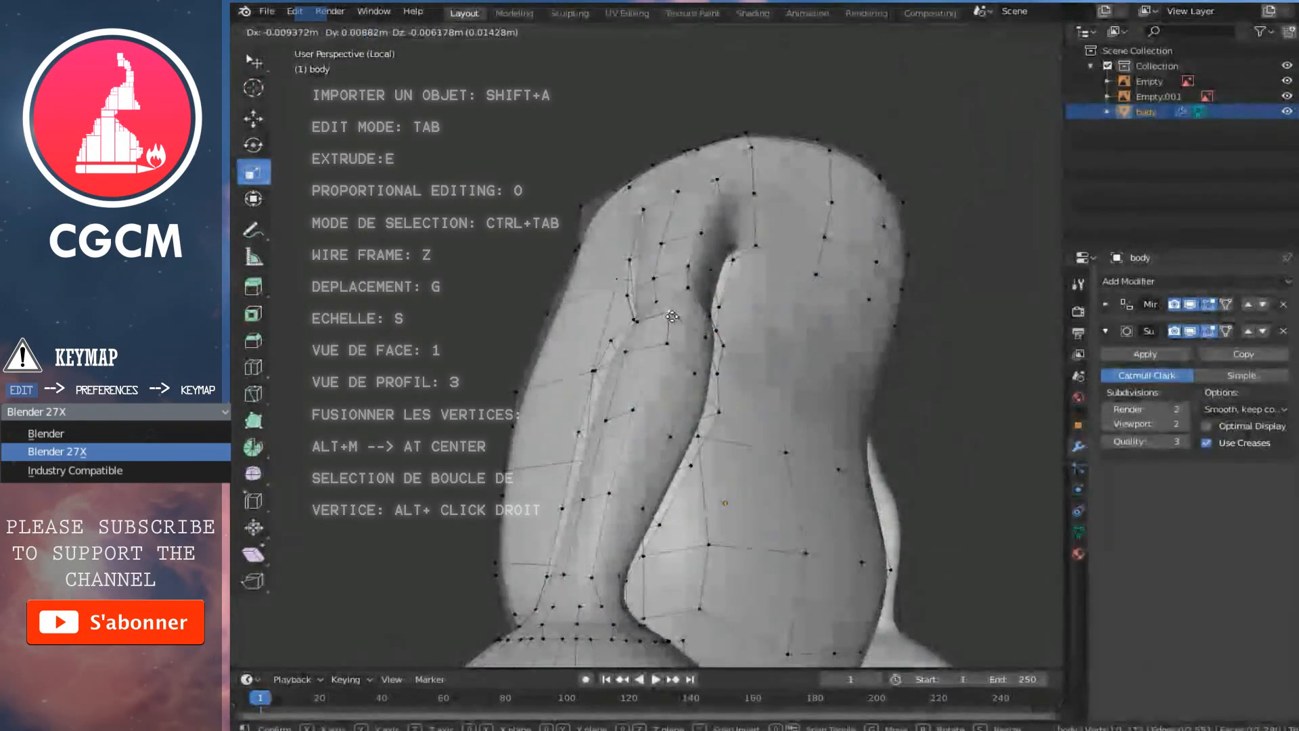
{"action": "left_click", "coordinate": [674, 316]}
{"action": "right_click", "coordinate": [636, 410]}
{"action": "key", "text": "g"}
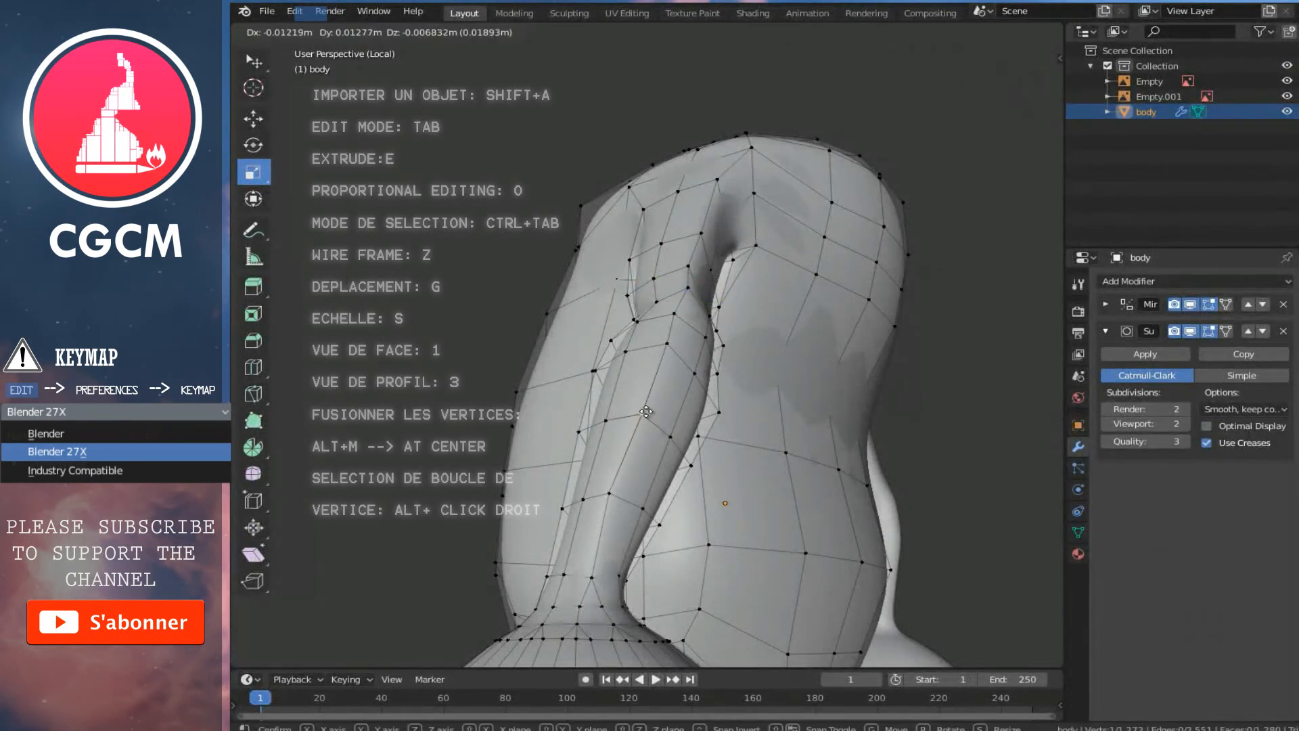
{"action": "left_click", "coordinate": [648, 414]}
{"action": "right_click", "coordinate": [611, 493]}
{"action": "key", "text": "g"}
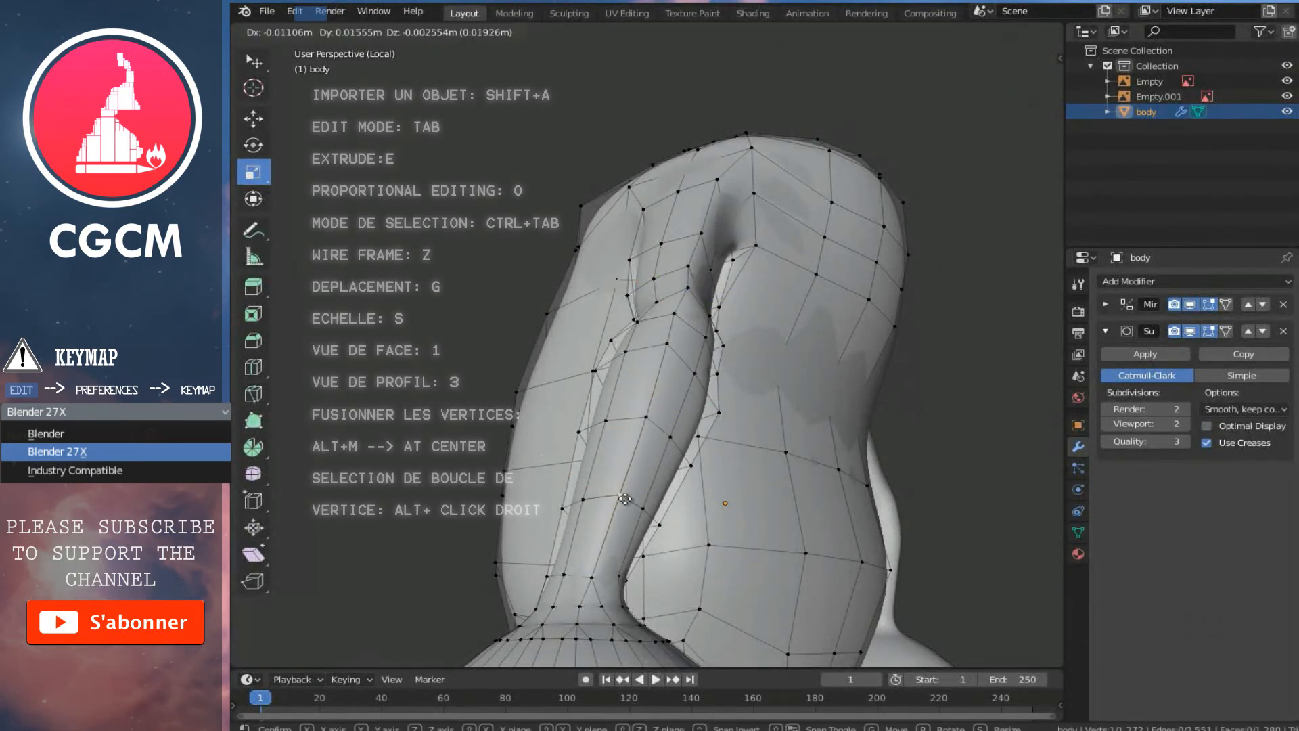
{"action": "left_click", "coordinate": [657, 466]}
With the Move tool, nudge three individual vertices along the forearm between the elbow and the wrist
{"action": "middle_click_drag", "start_coordinate": [657, 467], "coordinate": [672, 378]}
{"action": "right_click", "coordinate": [692, 386]}
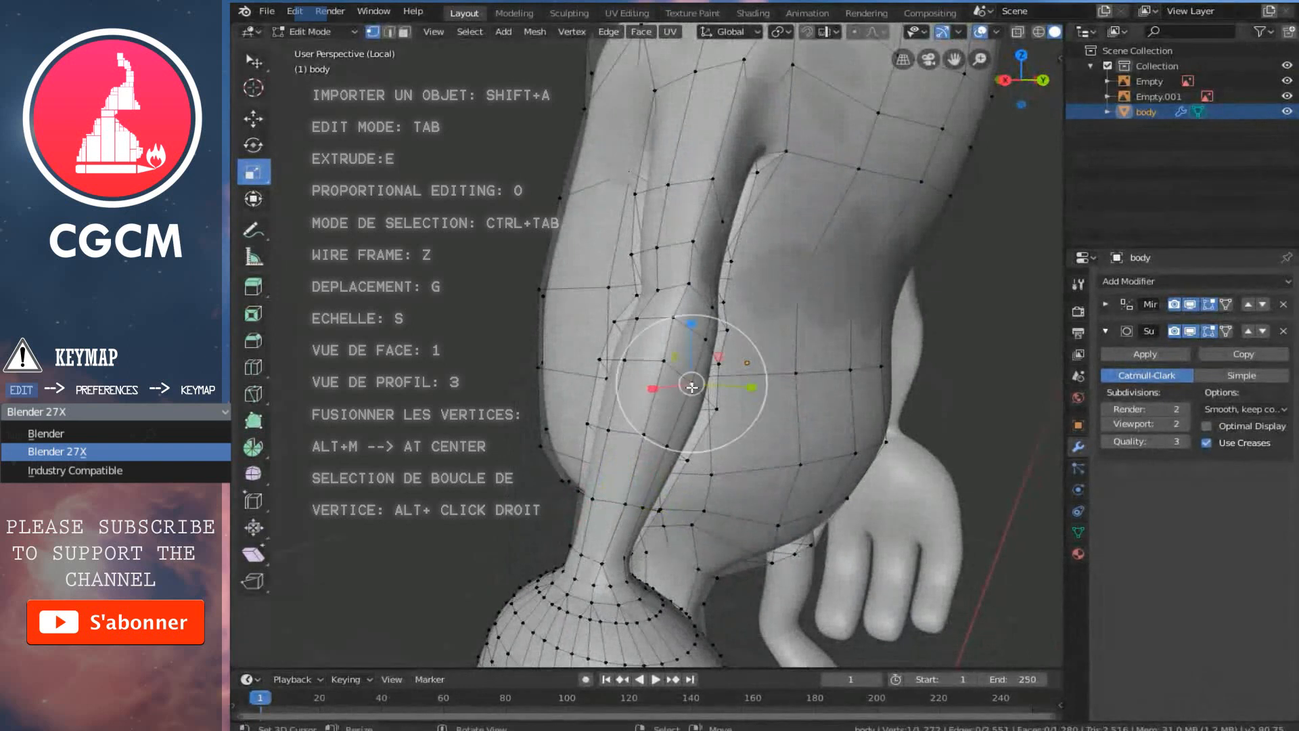
{"action": "left_click", "coordinate": [253, 118]}
{"action": "left_click_drag", "start_coordinate": [751, 391], "coordinate": [760, 389]}
{"action": "right_click", "coordinate": [670, 447]}
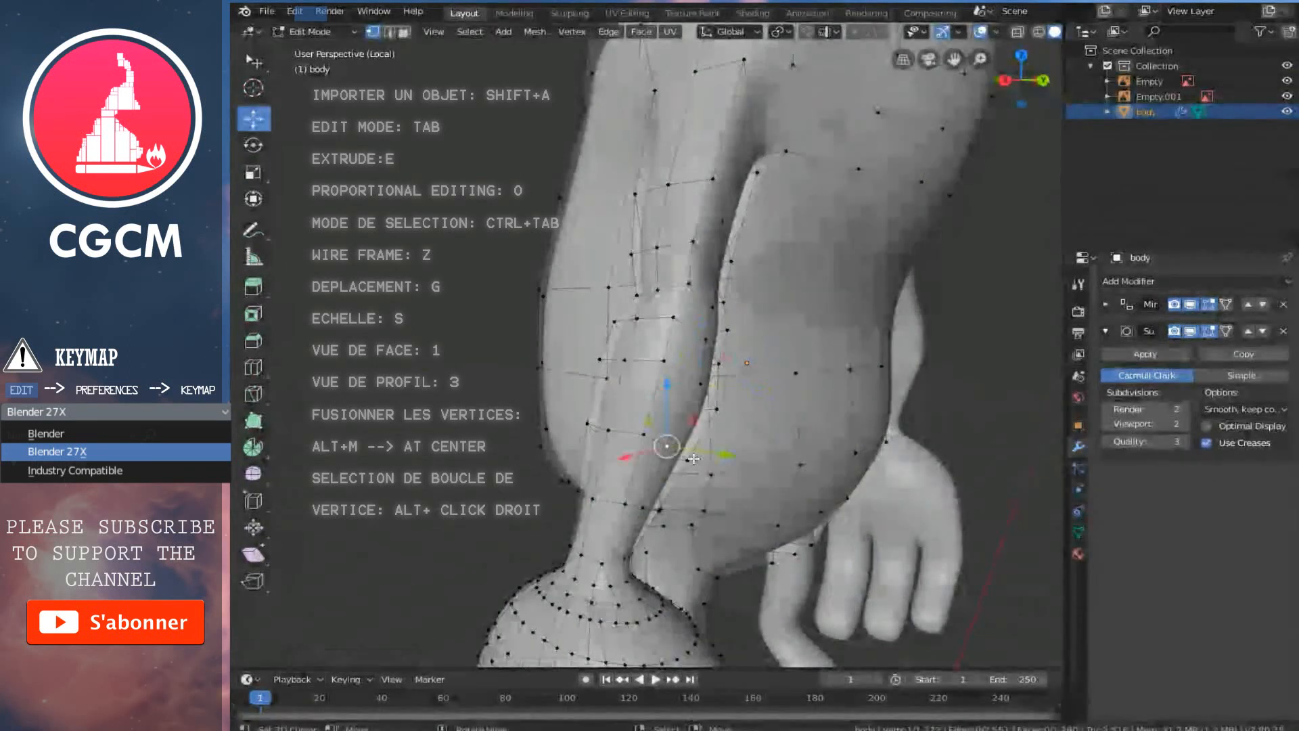
{"action": "left_click_drag", "start_coordinate": [729, 453], "coordinate": [721, 458]}
{"action": "right_click", "coordinate": [634, 510]}
{"action": "left_click_drag", "start_coordinate": [693, 517], "coordinate": [702, 521]}
Move four individual vertices along the body-facing side of the upper arm from the elbow toward the shoulder
{"action": "right_click", "coordinate": [711, 270]}
{"action": "left_click_drag", "start_coordinate": [771, 270], "coordinate": [755, 271]}
{"action": "right_click", "coordinate": [722, 219]}
{"action": "left_click_drag", "start_coordinate": [770, 214], "coordinate": [772, 213]}
{"action": "right_click", "coordinate": [710, 180]}
{"action": "left_click_drag", "start_coordinate": [713, 179], "coordinate": [696, 179]}
{"action": "right_click", "coordinate": [745, 59]}
{"action": "left_click_drag", "start_coordinate": [745, 59], "coordinate": [725, 68]}
Reposition individual vertices around the upper arm and elbow, adjusting them from several viewing angles
{"action": "right_click_drag", "start_coordinate": [692, 243], "coordinate": [686, 242]}
{"action": "middle_click_drag", "start_coordinate": [705, 229], "coordinate": [646, 252]}
{"action": "right_click_drag", "start_coordinate": [590, 204], "coordinate": [605, 197]}
{"action": "middle_click_drag", "start_coordinate": [611, 261], "coordinate": [651, 244]}
{"action": "right_click_drag", "start_coordinate": [597, 263], "coordinate": [608, 261]}
{"action": "middle_click_drag", "start_coordinate": [608, 263], "coordinate": [714, 281]}
{"action": "left_click_drag", "start_coordinate": [671, 243], "coordinate": [681, 244]}
Shift two vertices on the upper arm slightly outward along X
{"action": "right_click", "coordinate": [604, 200]}
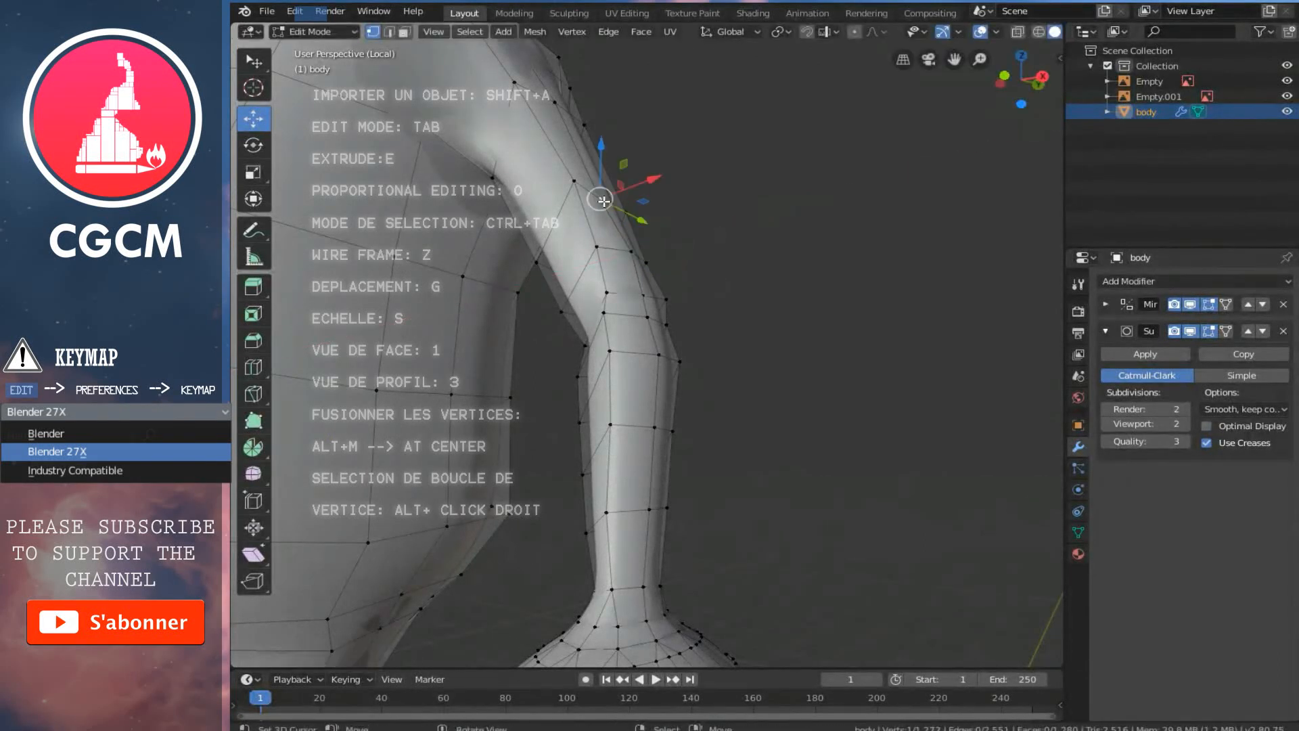
{"action": "left_click_drag", "start_coordinate": [641, 180], "coordinate": [648, 183]}
{"action": "right_click", "coordinate": [556, 101]}
{"action": "left_click_drag", "start_coordinate": [601, 82], "coordinate": [606, 79]}
{"action": "middle_click_drag", "start_coordinate": [640, 329], "coordinate": [655, 292]}
Check the smoothed arm in Object Mode, return to Edit Mode, and reposition one vertex on the upper arm above the elbow
{"action": "key", "text": "Tab"}
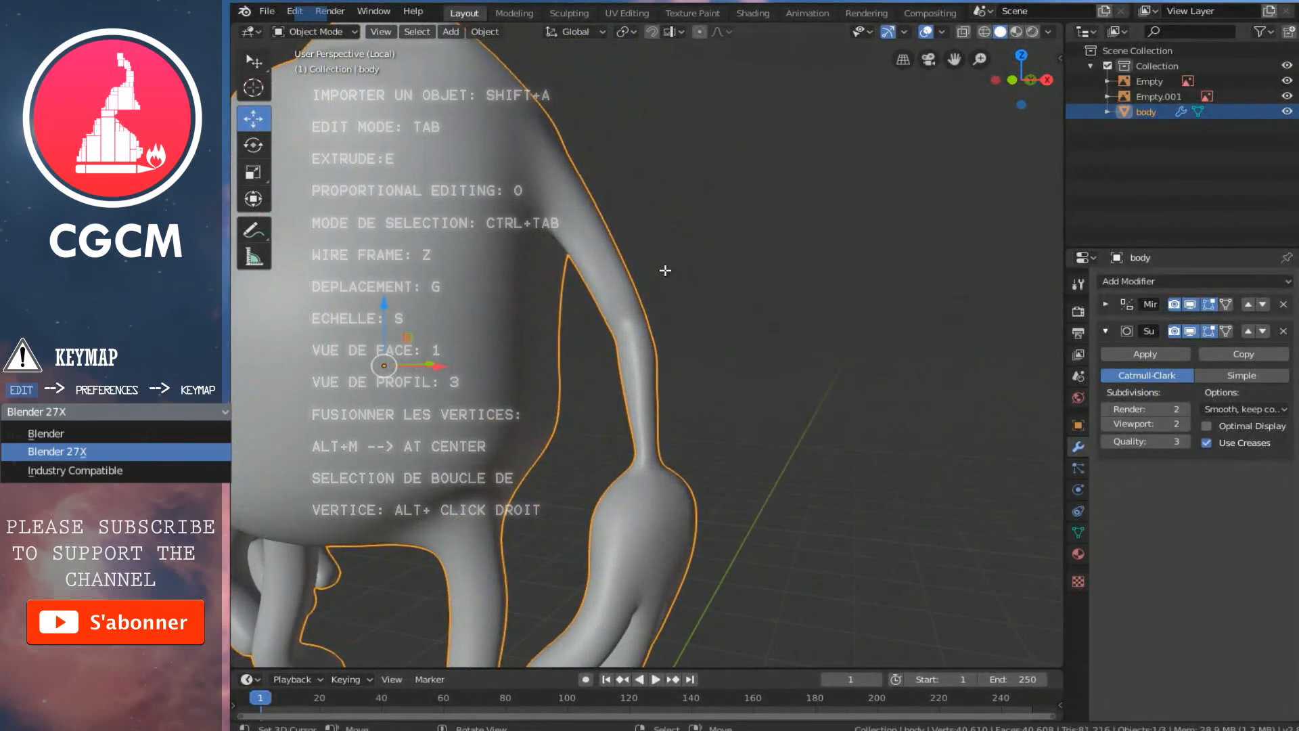
{"action": "key", "text": "Tab"}
{"action": "key", "text": "Tab"}
{"action": "scroll", "coordinate": [659, 294], "scroll_direction": "up", "scroll_amount": 2}
{"action": "key", "text": "Tab"}
{"action": "middle_click_drag", "start_coordinate": [667, 238], "coordinate": [579, 256]}
{"action": "right_click_drag", "start_coordinate": [534, 369], "coordinate": [537, 352]}
{"action": "middle_click_drag", "start_coordinate": [597, 372], "coordinate": [629, 352]}
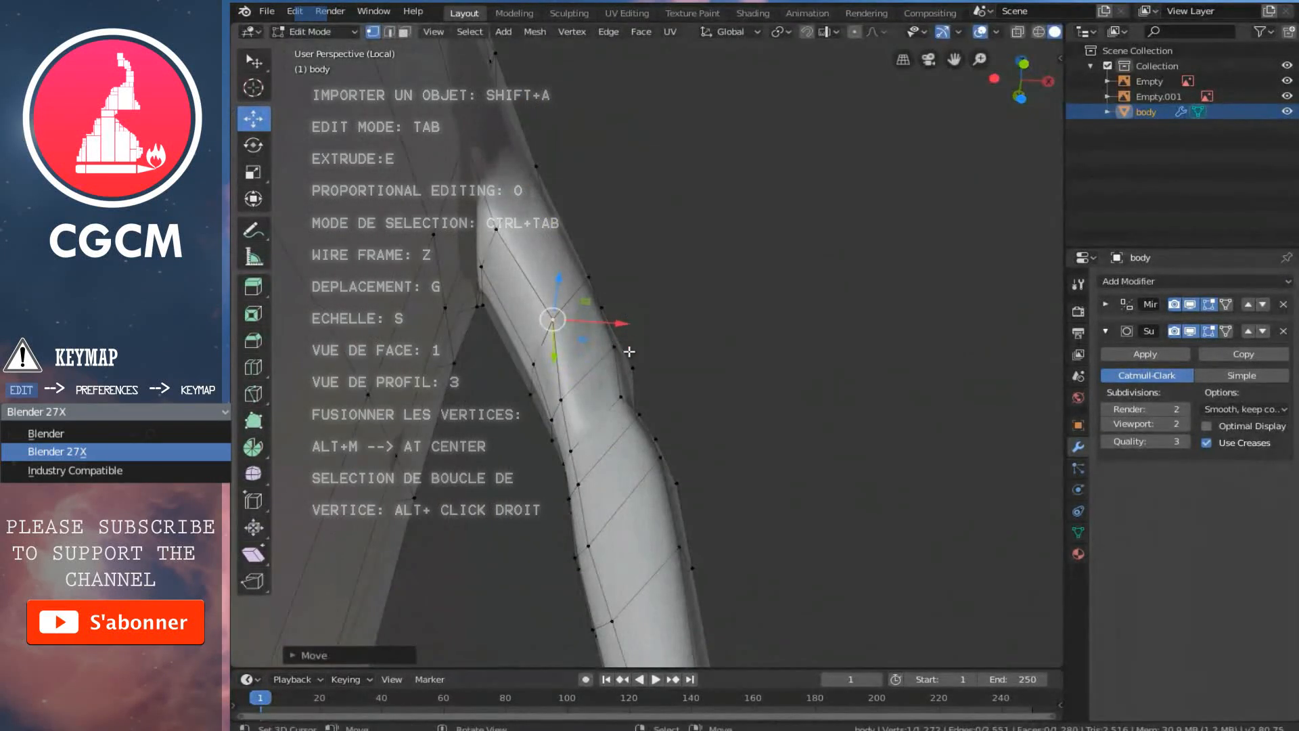
{"action": "right_click", "coordinate": [588, 371], "text": "alt"}
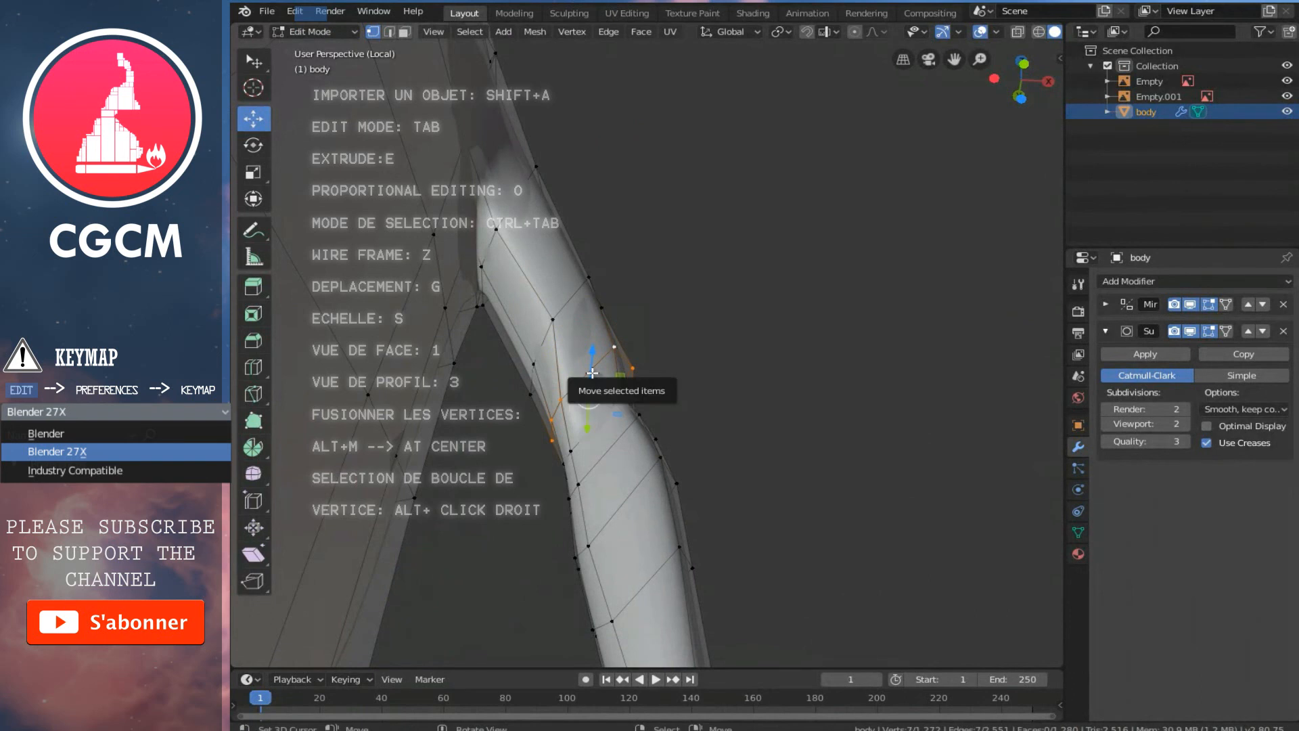
{"action": "key", "text": "KP_1"}
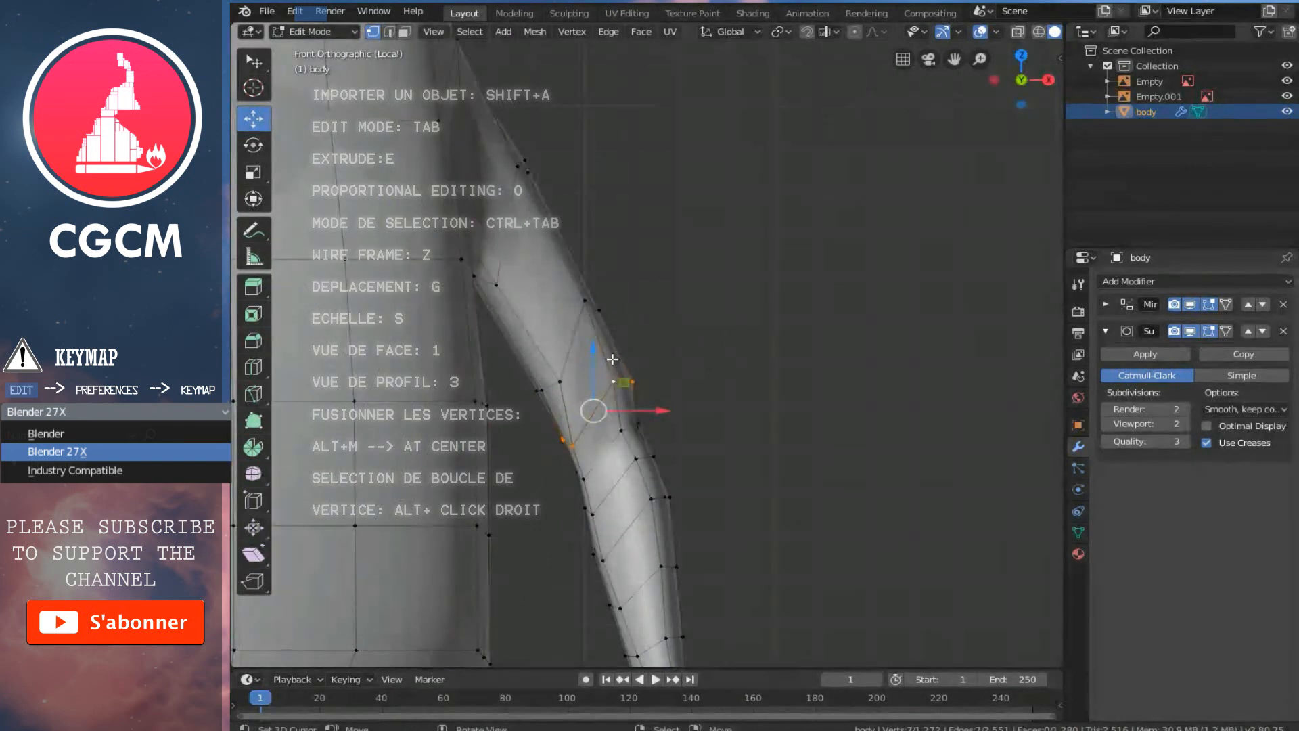
{"action": "key", "text": "ctrl+KP_Add"}
{"action": "key", "text": "ctrl+KP_Add"}
{"action": "key", "text": "ctrl+KP_Add"}
{"action": "key", "text": "ctrl+KP_Add"}
{"action": "key", "text": "ctrl+KP_Add"}
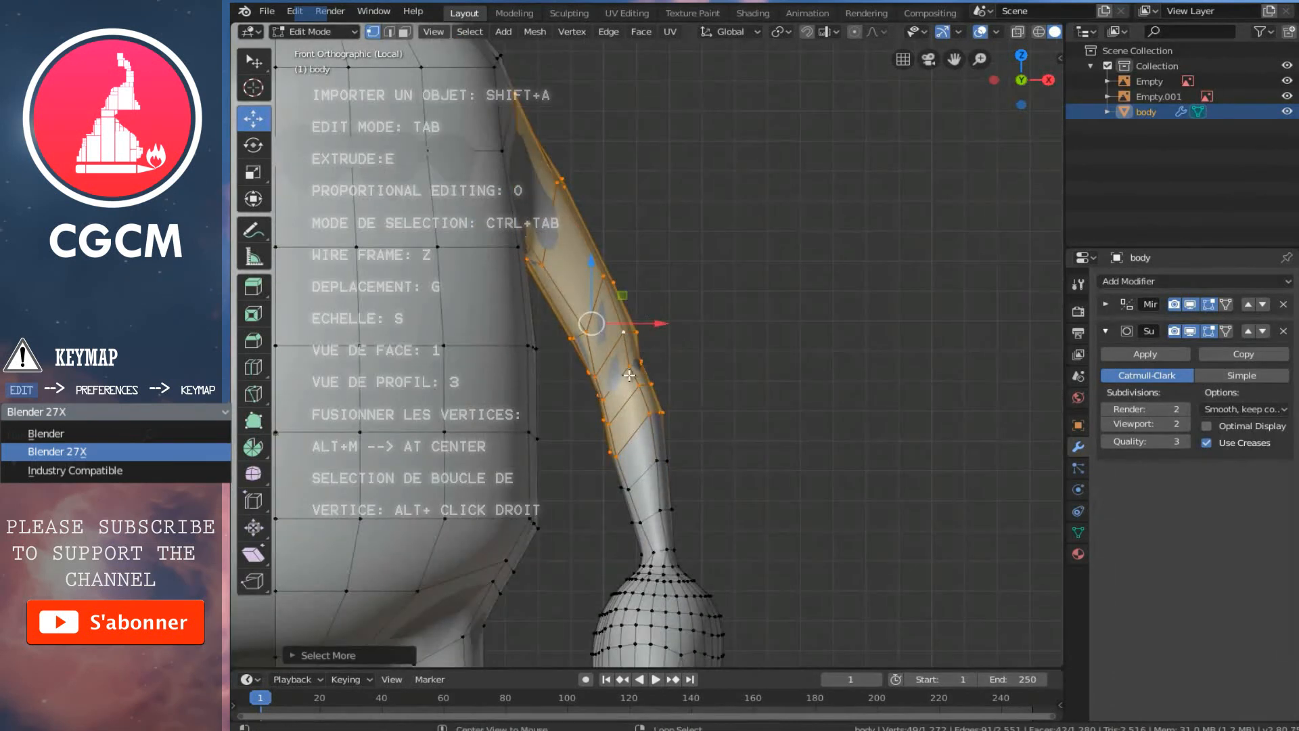
Select the edge loop just below the elbow, grow the selection six times to cover the arm, and apply Smooth Vertices
{"action": "left_click", "coordinate": [633, 399], "text": "alt"}
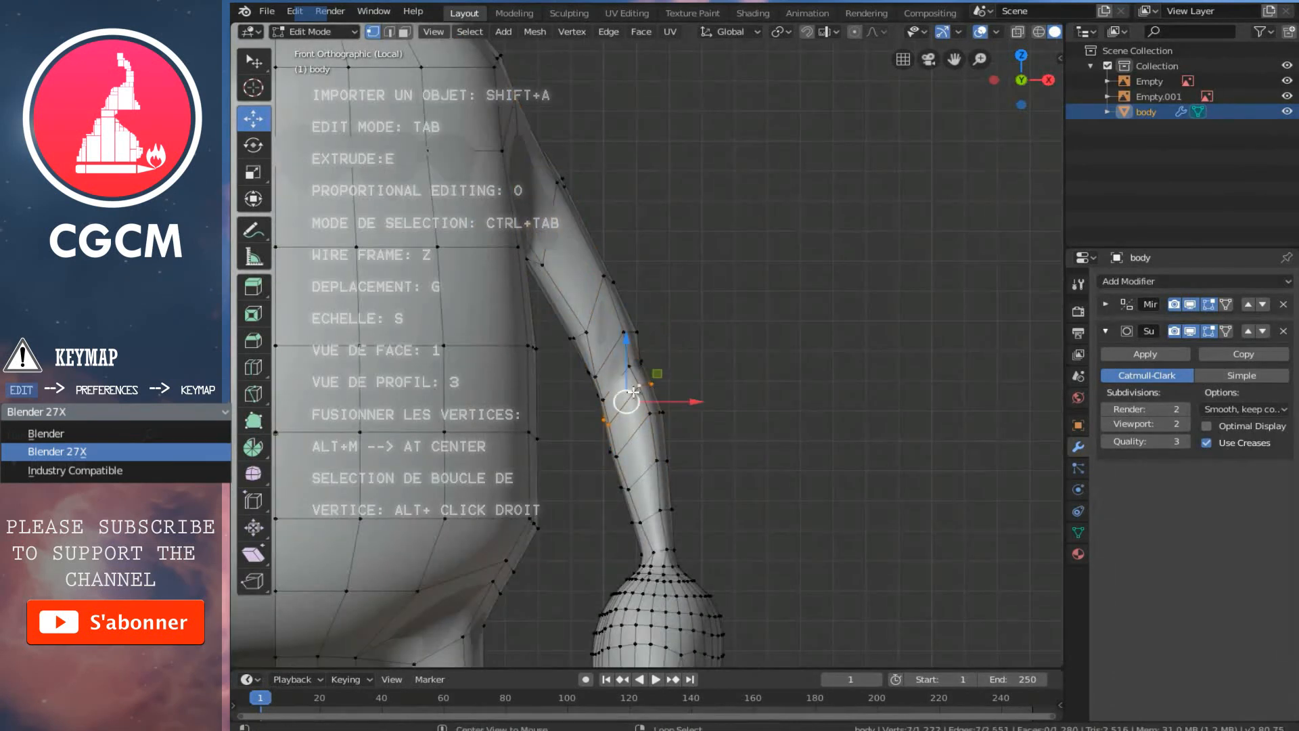
{"action": "key", "text": "ctrl+KP_Add"}
{"action": "key", "text": "ctrl+KP_Add"}
{"action": "key", "text": "ctrl+KP_Add"}
{"action": "key", "text": "ctrl+KP_Add"}
{"action": "key", "text": "ctrl+KP_Add"}
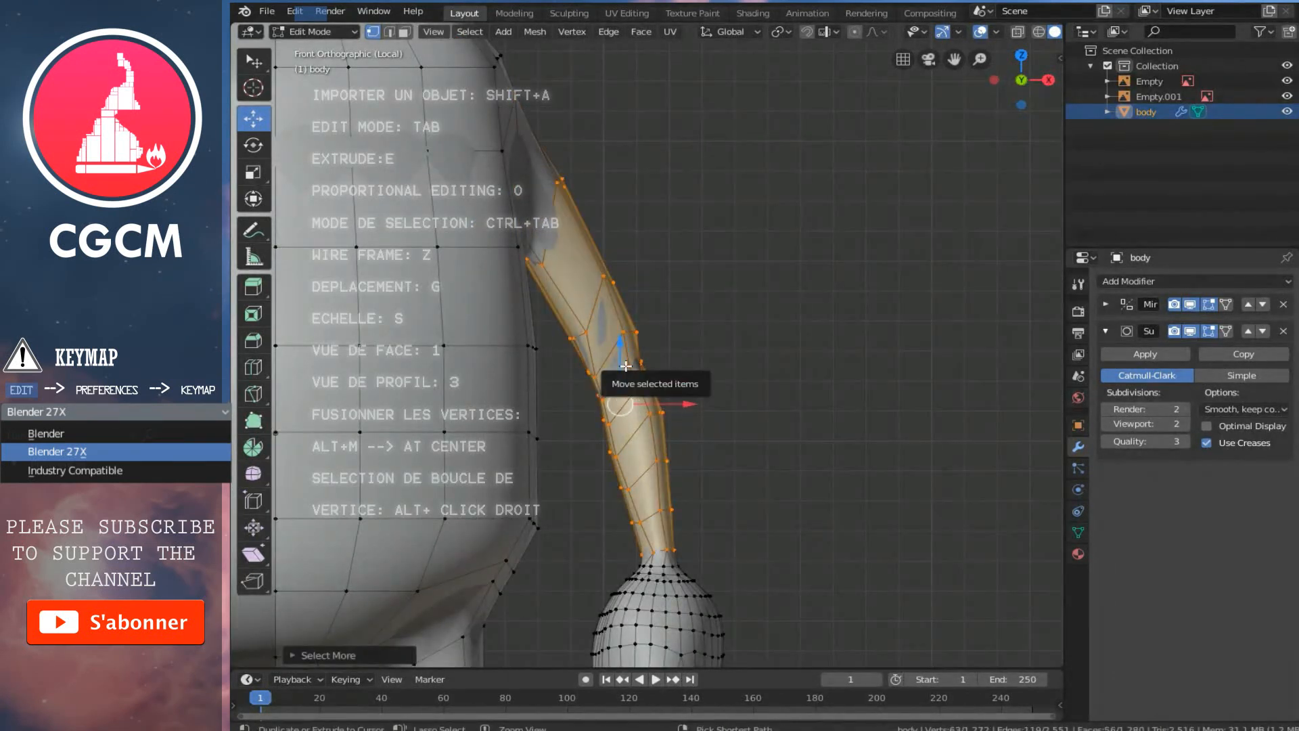
{"action": "key", "text": "ctrl+KP_Add"}
{"action": "key", "text": "w"}
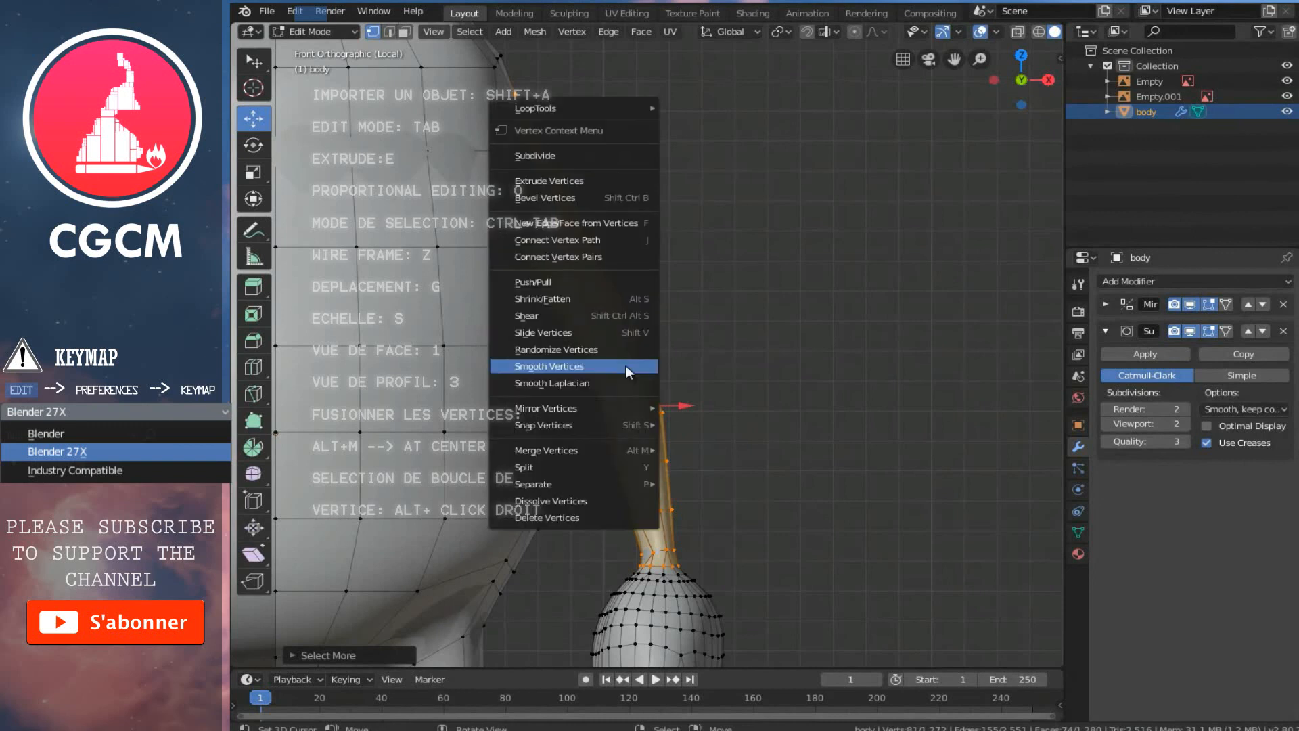
{"action": "left_click", "coordinate": [627, 364]}
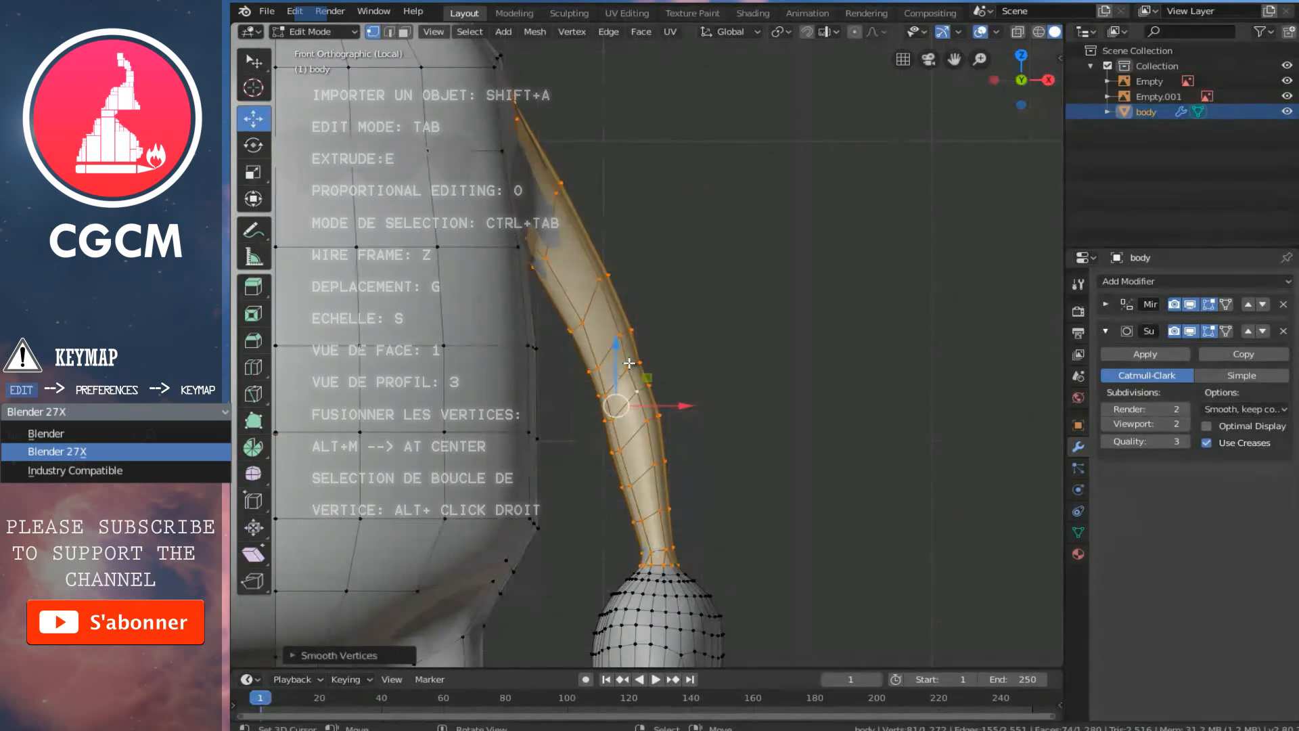
Return to Object Mode and deselect the body
{"action": "key", "text": "Tab"}
{"action": "scroll", "coordinate": [725, 345], "scroll_direction": "down", "scroll_amount": 4}
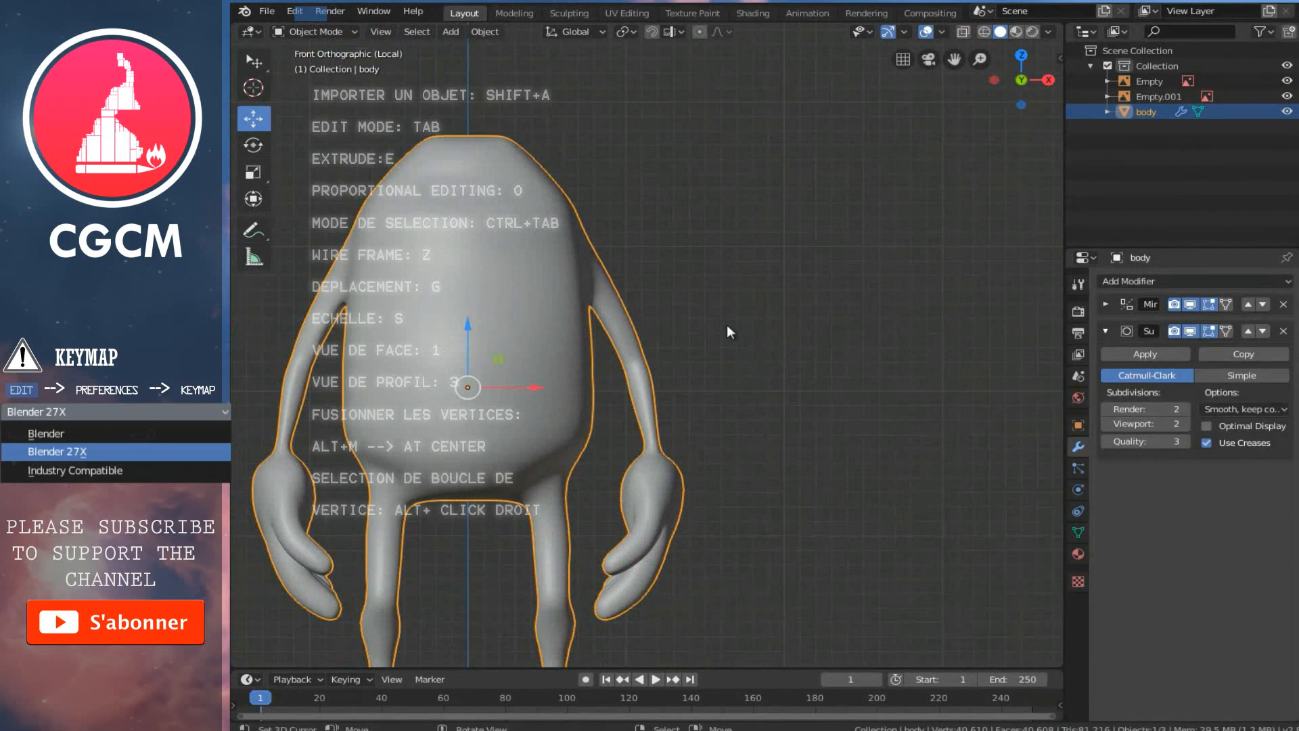
{"action": "scroll", "coordinate": [727, 325], "scroll_direction": "down", "scroll_amount": 6, "text": "ctrl"}
{"action": "left_click", "coordinate": [751, 343]}
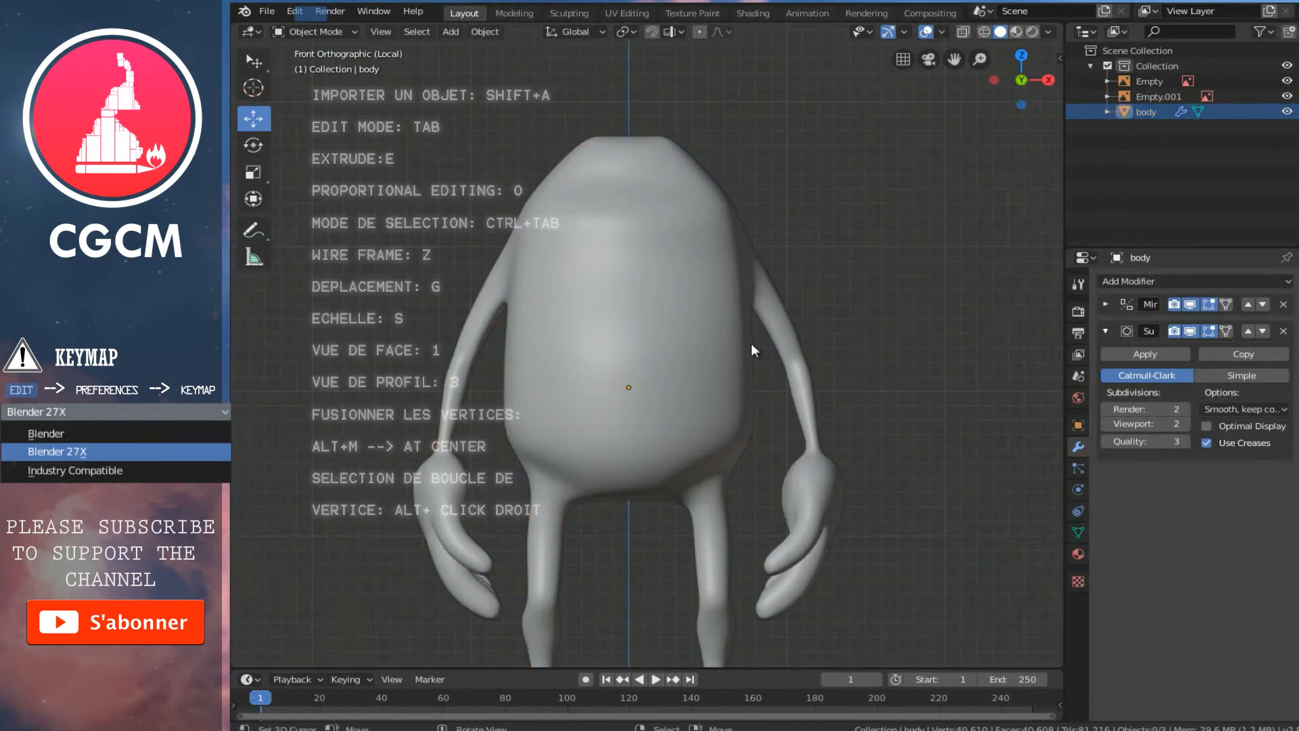
Inspect the whole character from the front and in perspective, and save the file
{"action": "scroll", "coordinate": [751, 343], "scroll_direction": "down", "scroll_amount": 2}
{"action": "scroll", "coordinate": [752, 338], "scroll_direction": "down", "scroll_amount": 4, "text": "ctrl"}
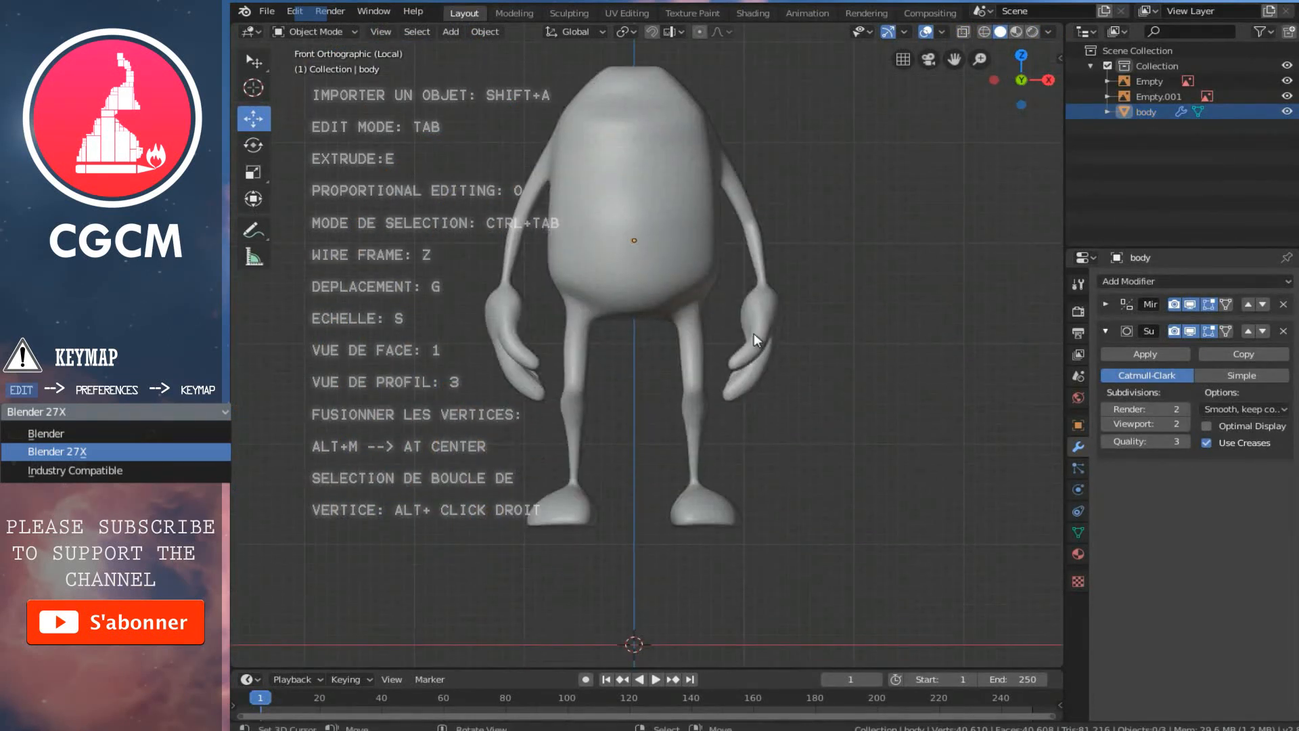
{"action": "scroll", "coordinate": [687, 329], "scroll_direction": "up", "scroll_amount": 3, "text": "shift"}
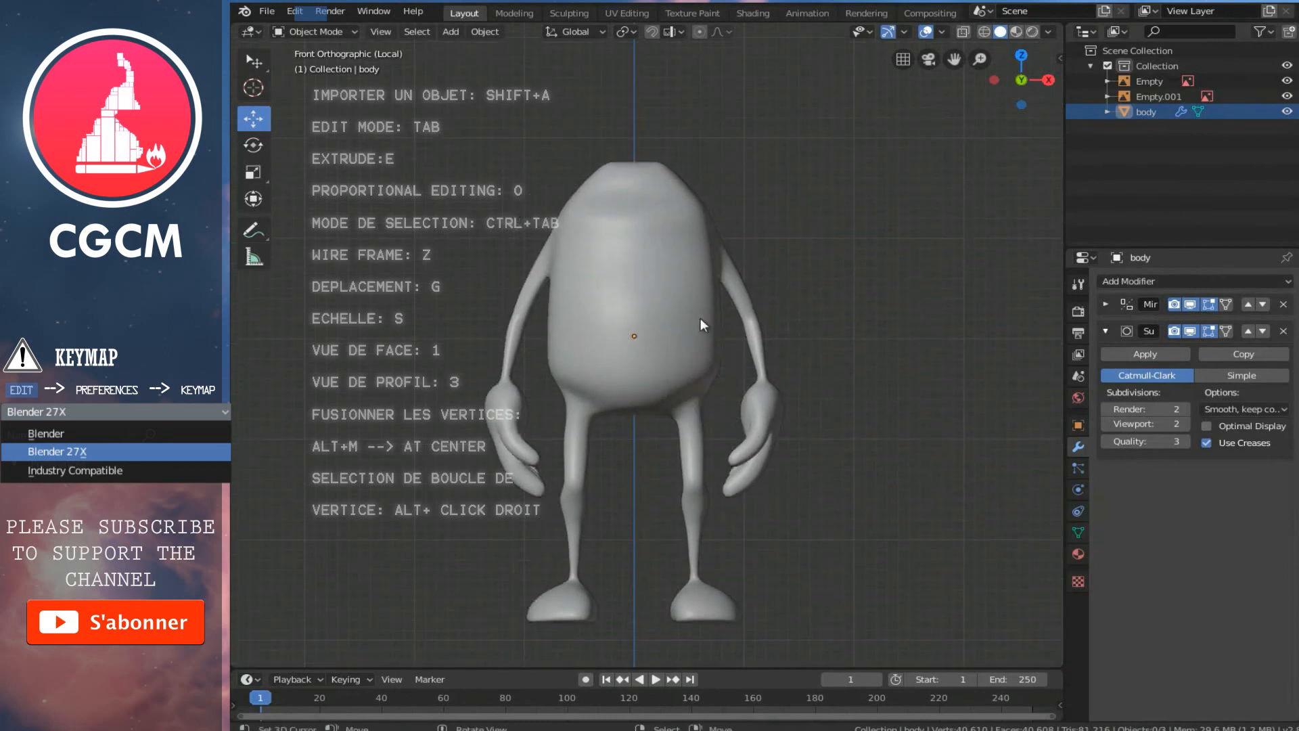
{"action": "mouse_move", "coordinate": [719, 318]}
{"action": "middle_mouse_down"}
{"action": "mouse_move", "coordinate": [514, 334]}
{"action": "mouse_move", "coordinate": [703, 299]}
{"action": "mouse_move", "coordinate": [677, 352]}
{"action": "mouse_move", "coordinate": [705, 354]}
{"action": "mouse_move", "coordinate": [572, 401]}
{"action": "mouse_move", "coordinate": [673, 252]}
{"action": "mouse_move", "coordinate": [744, 363]}
{"action": "mouse_move", "coordinate": [778, 495]}
{"action": "mouse_move", "coordinate": [717, 438]}
{"action": "mouse_move", "coordinate": [818, 421]}
{"action": "mouse_move", "coordinate": [797, 448]}
{"action": "mouse_move", "coordinate": [753, 449]}
{"action": "mouse_move", "coordinate": [758, 373]}
{"action": "mouse_move", "coordinate": [692, 360]}
{"action": "mouse_move", "coordinate": [710, 334]}
{"action": "middle_mouse_up"}
{"action": "scroll", "coordinate": [669, 349], "scroll_direction": "down", "scroll_amount": 2, "text": "shift"}
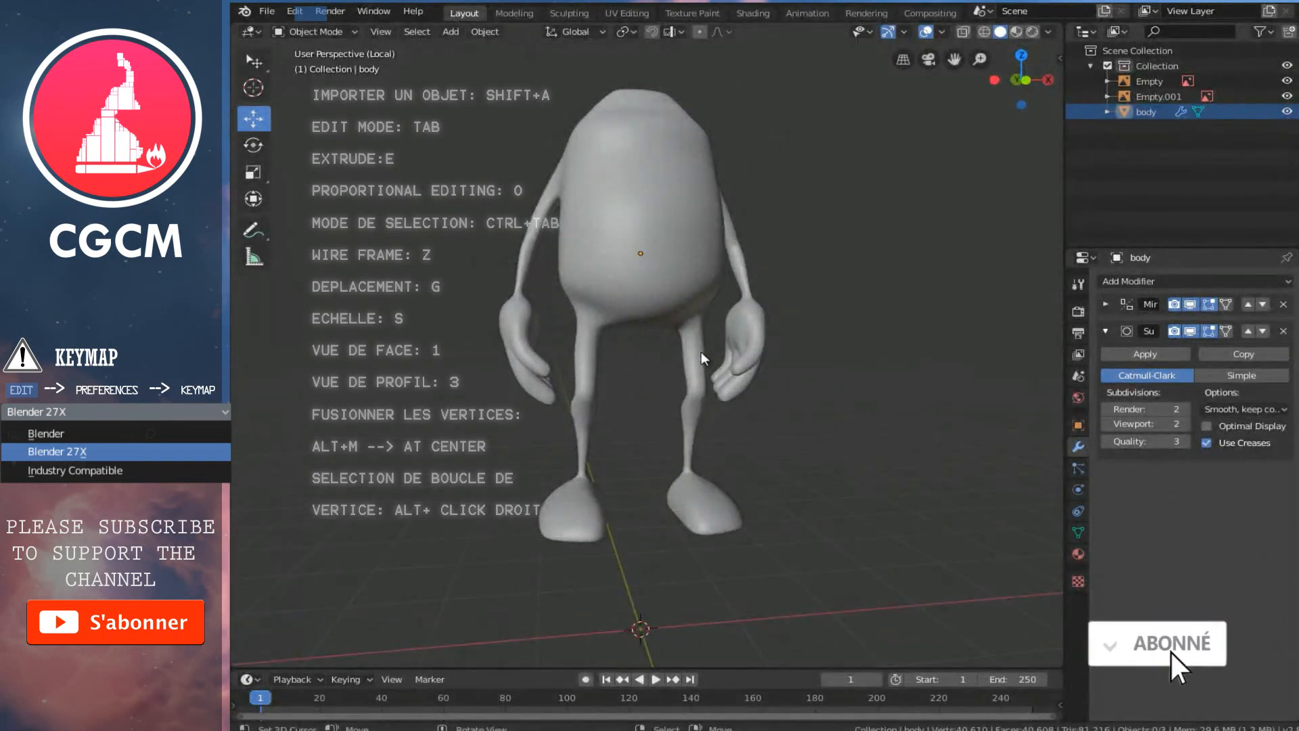
{"action": "key", "text": "1"}
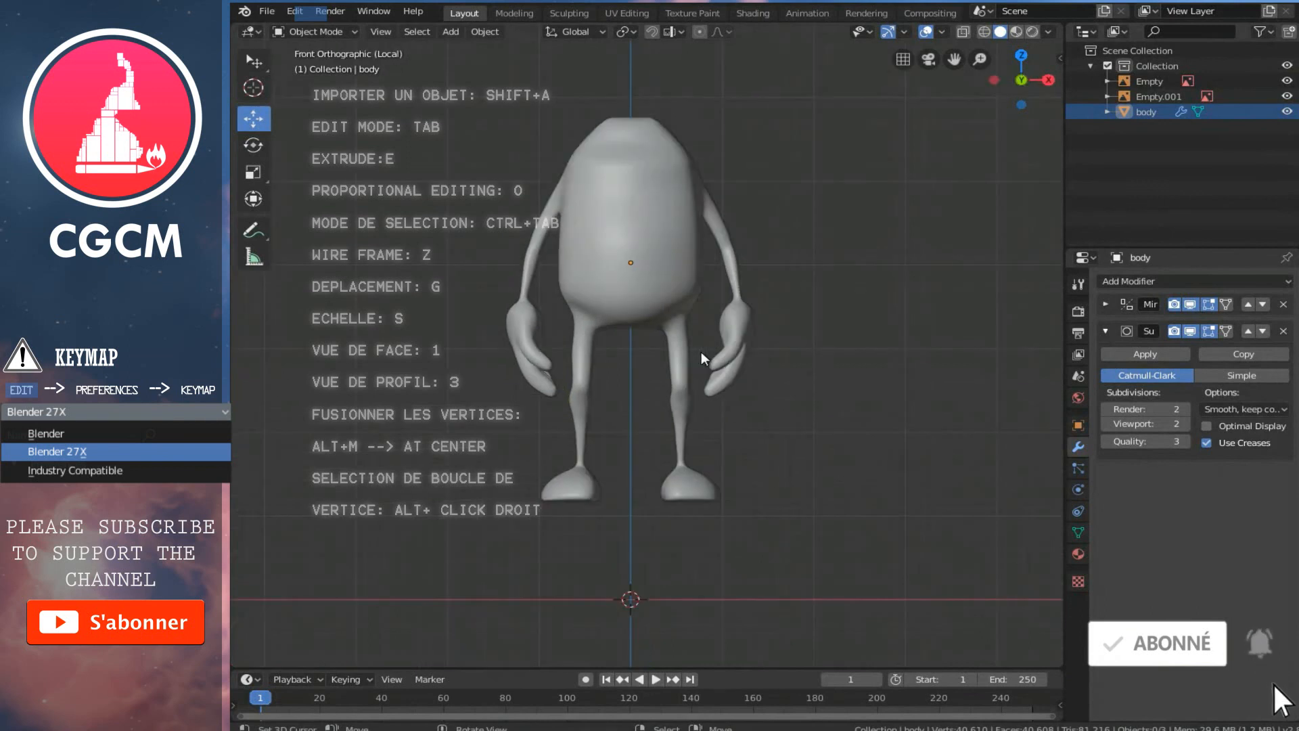
{"action": "scroll", "coordinate": [661, 293], "scroll_direction": "up", "scroll_amount": 4, "text": "shift"}
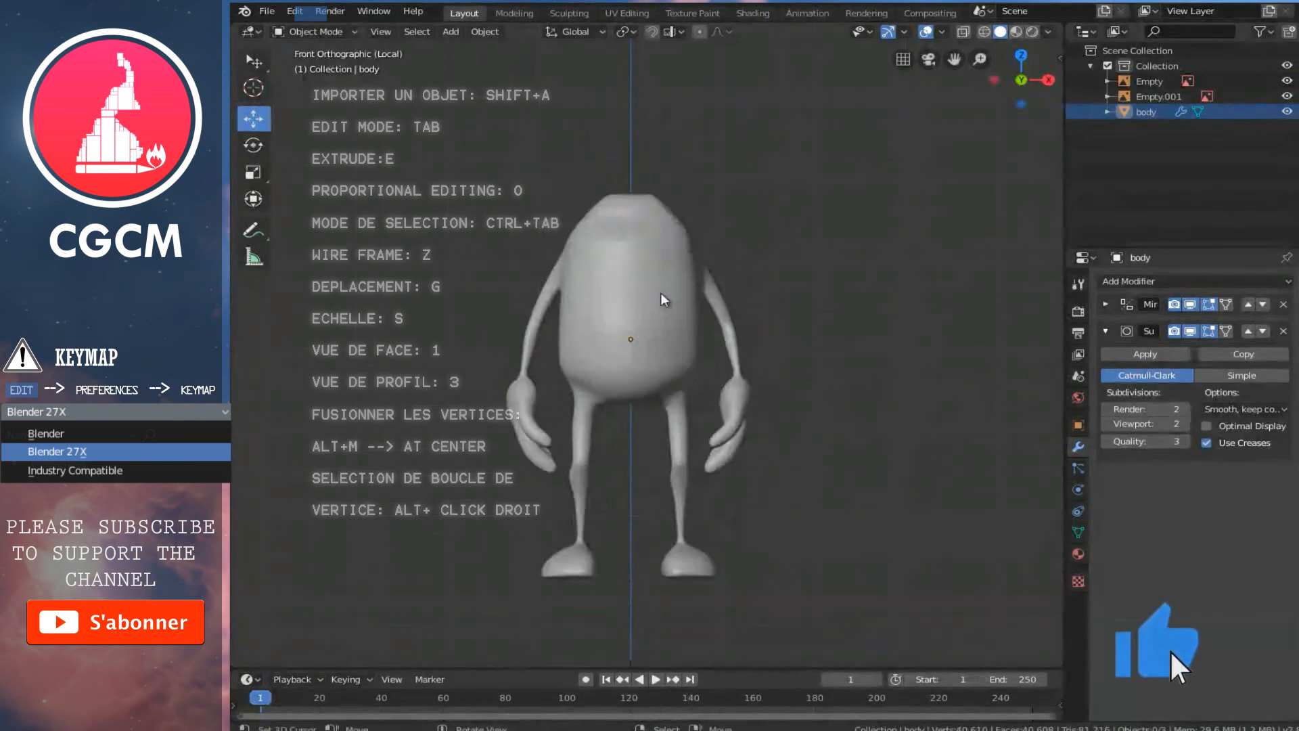
{"action": "scroll", "coordinate": [671, 291], "scroll_direction": "up", "scroll_amount": 2}
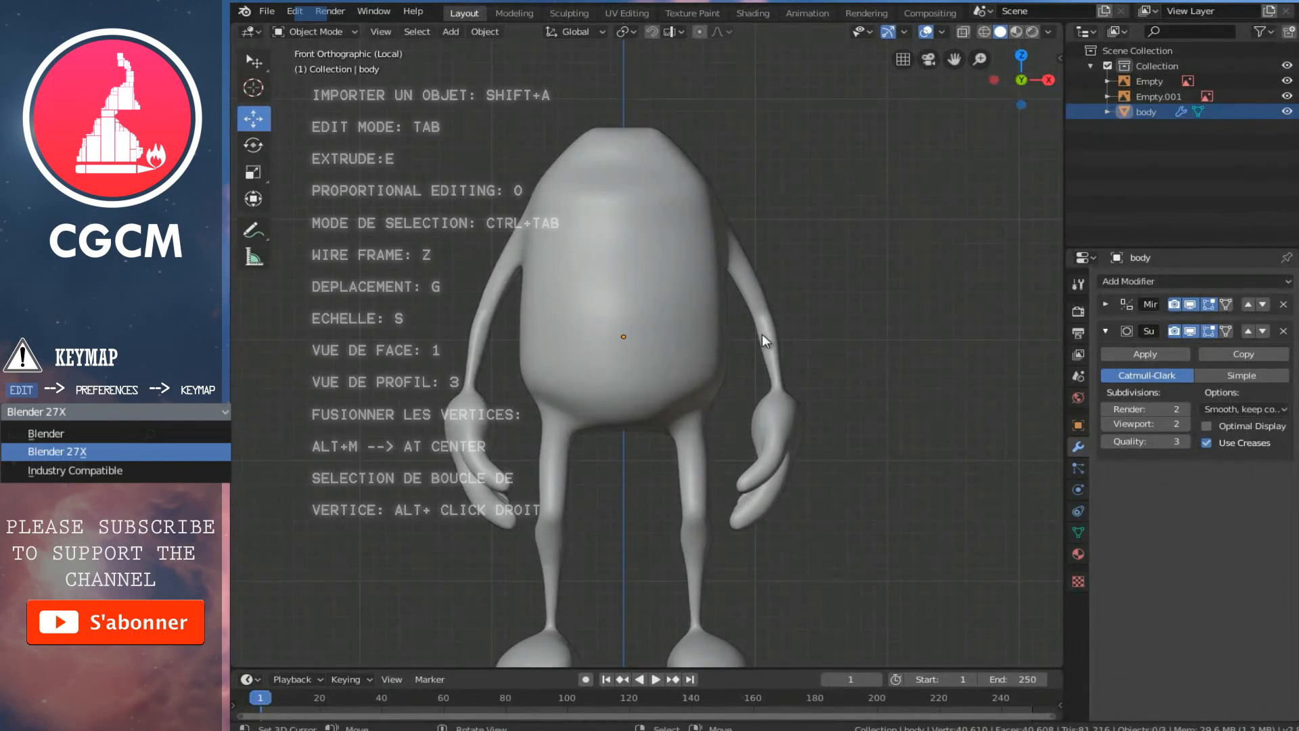
{"action": "key", "text": "ctrl+s"}
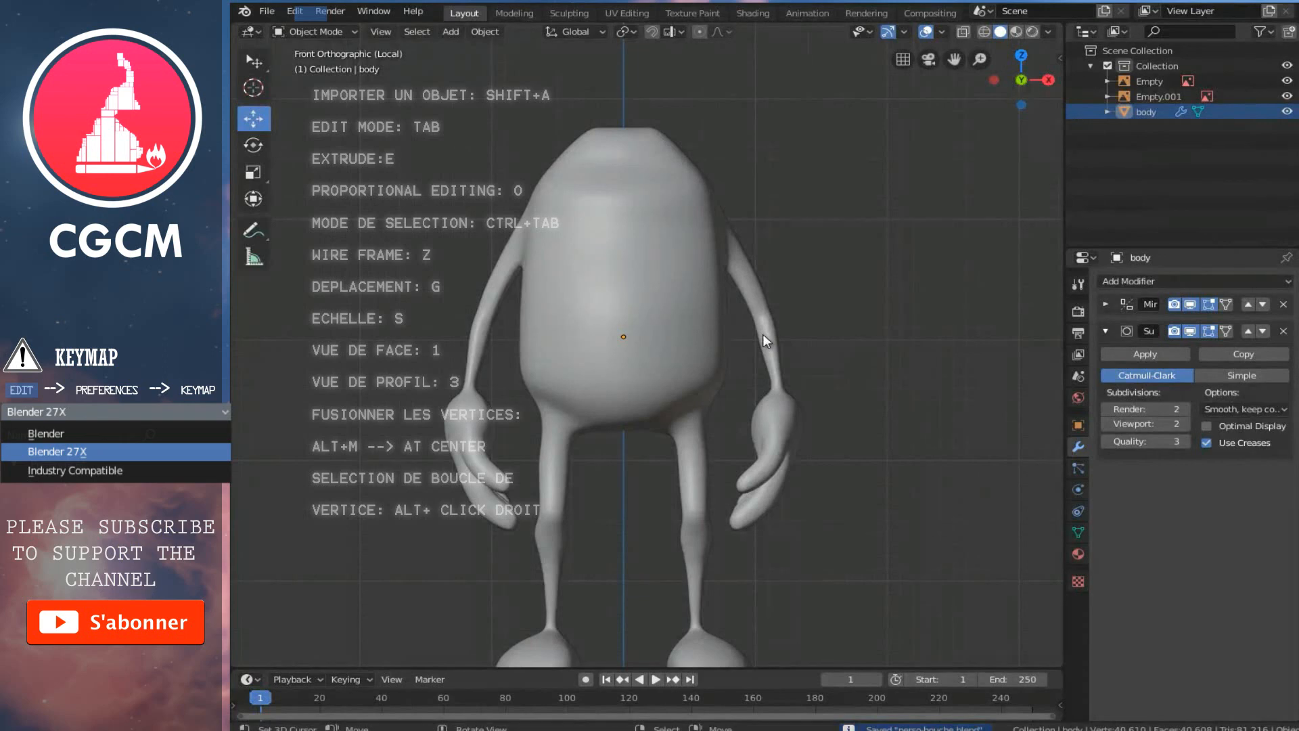